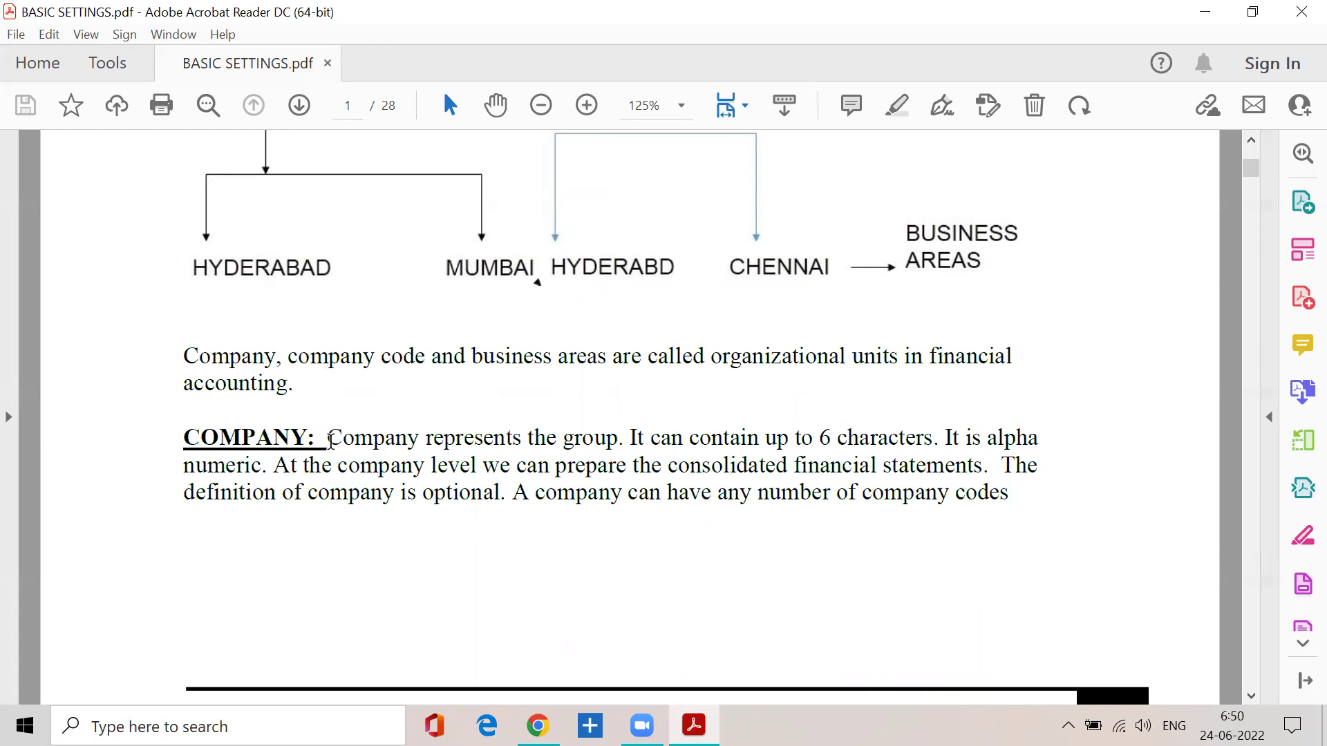
Step: Read the COMPANY definition, the FI organisational structure chart and the Step 1.1 heading under Project creation in the PDF notes
{"action": "left_click_drag", "start_coordinate": [331, 438], "coordinate": [939, 440]}
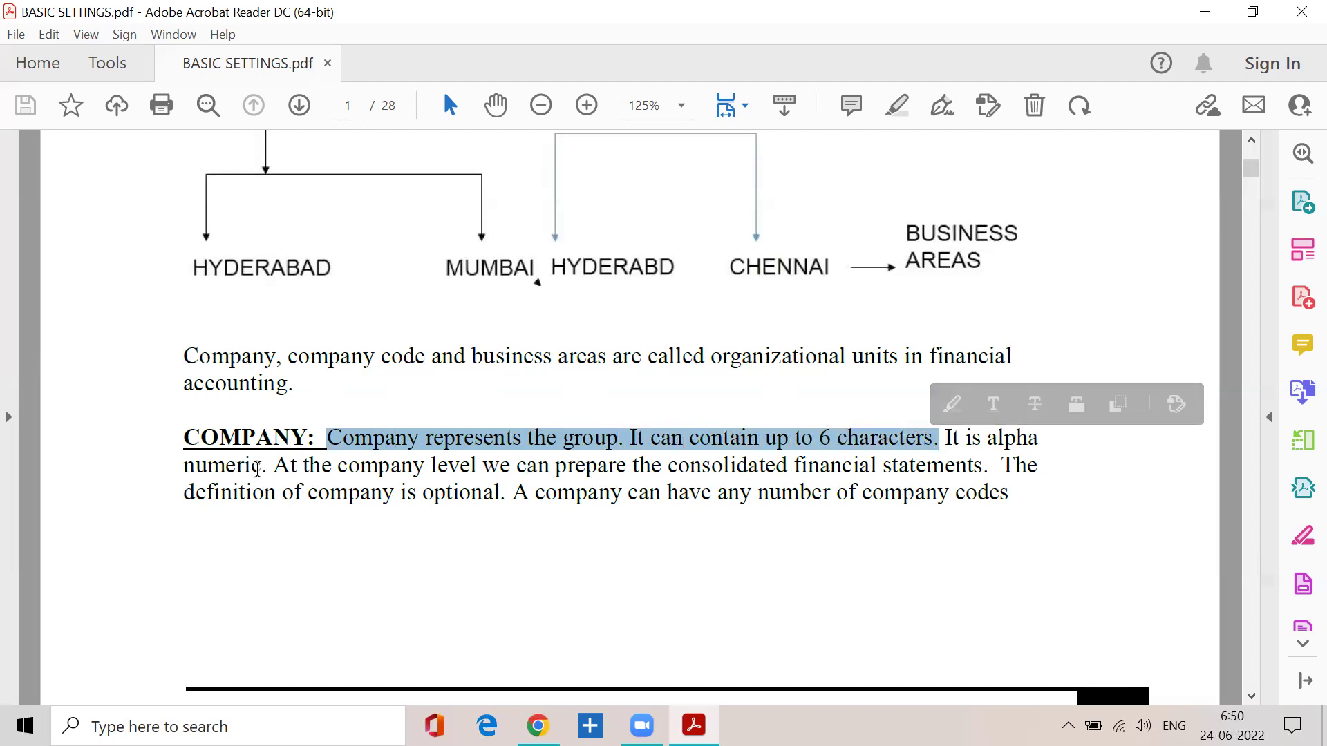
{"action": "left_click_drag", "start_coordinate": [274, 465], "coordinate": [980, 461]}
{"action": "left_click_drag", "start_coordinate": [282, 493], "coordinate": [996, 499]}
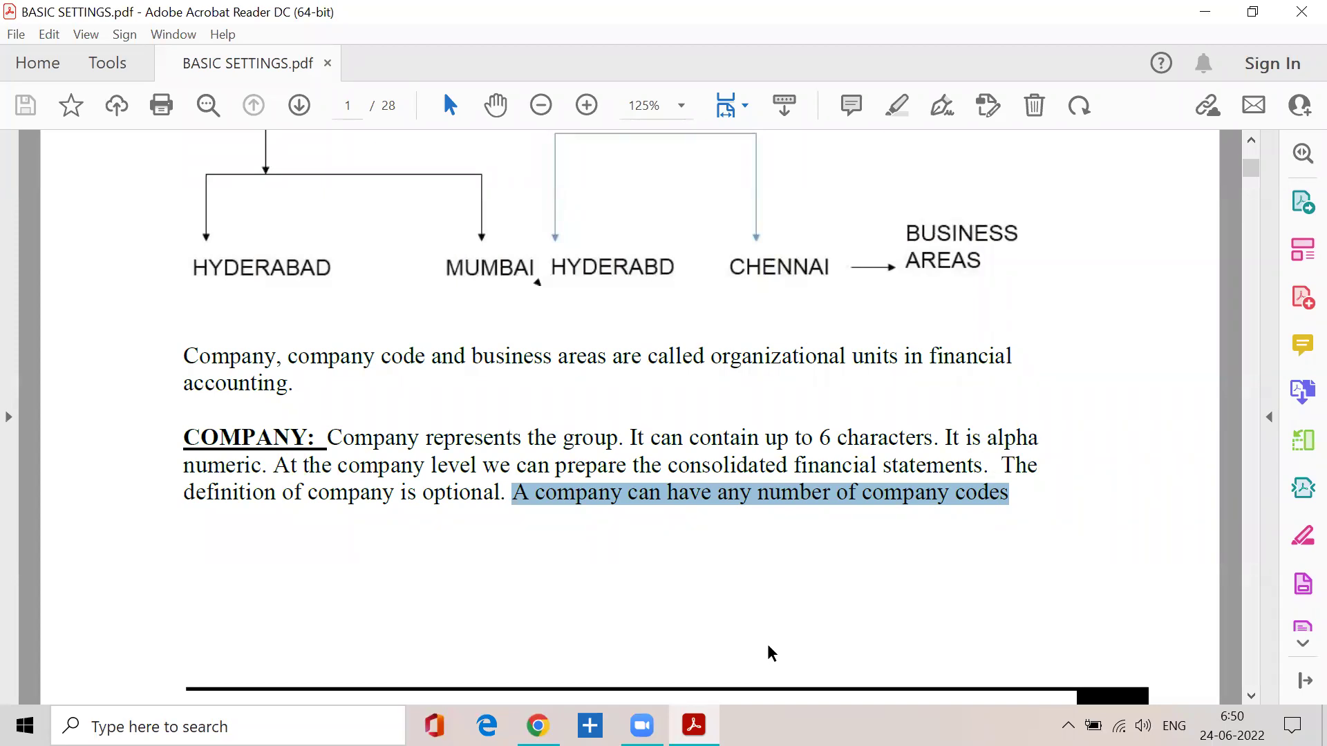
{"action": "scroll", "coordinate": [768, 644], "scroll_direction": "up", "scroll_amount": 10}
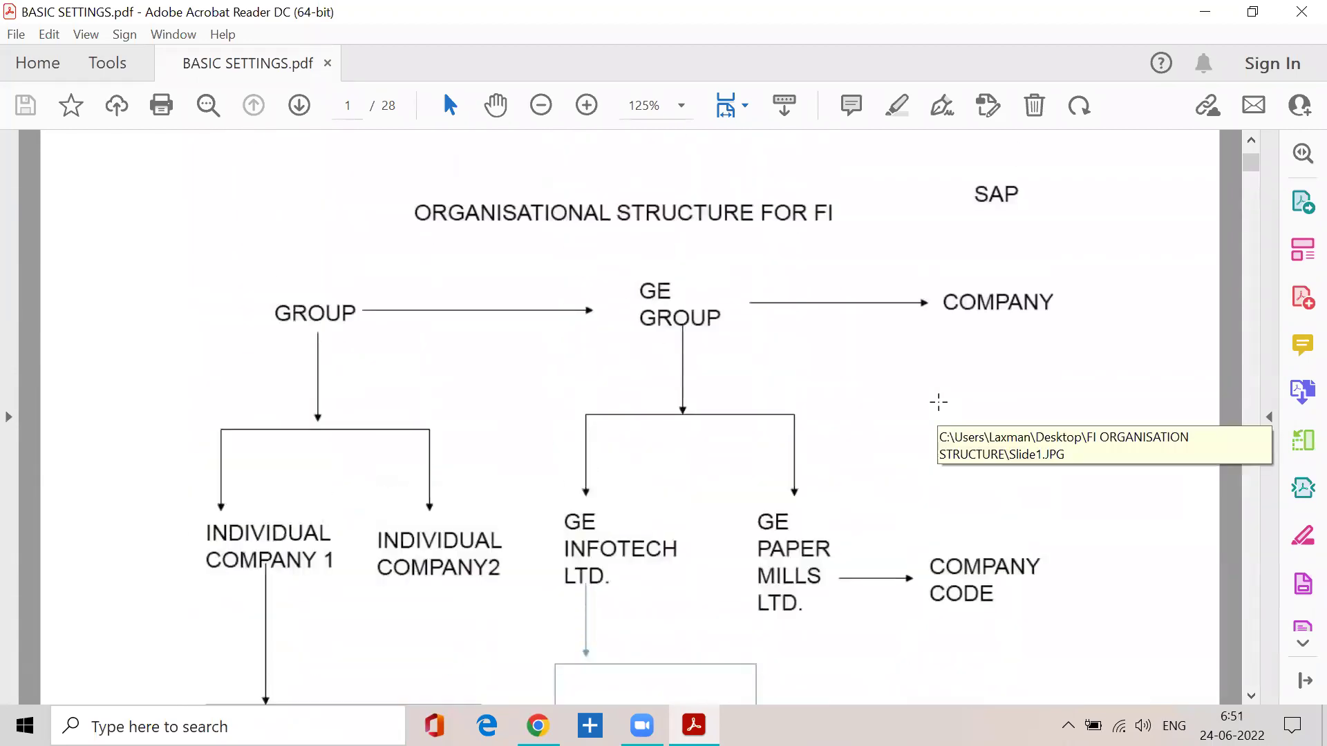
{"action": "scroll", "coordinate": [543, 567], "scroll_direction": "down", "scroll_amount": 10}
{"action": "scroll", "coordinate": [546, 557], "scroll_direction": "down", "scroll_amount": 6}
{"action": "left_click_drag", "start_coordinate": [203, 382], "coordinate": [371, 383]}
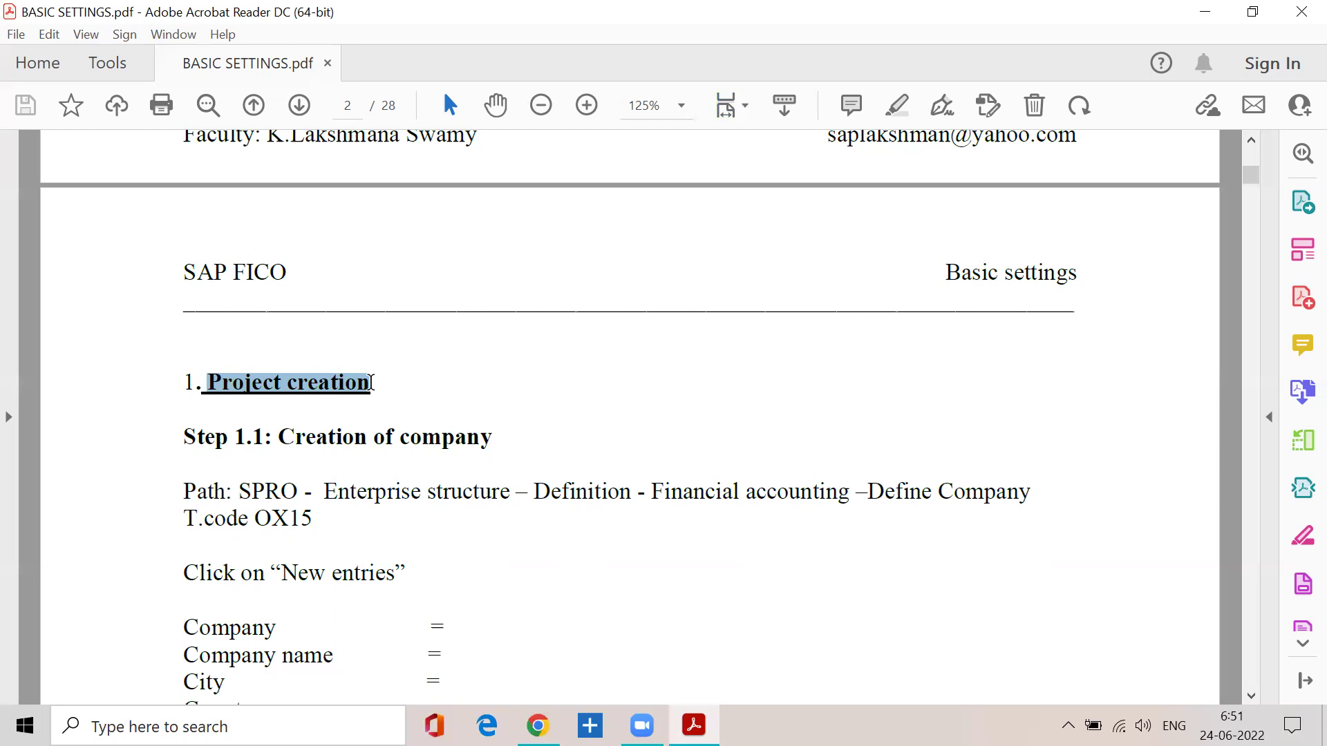
{"action": "left_click_drag", "start_coordinate": [279, 436], "coordinate": [505, 440]}
{"action": "left_click", "coordinate": [505, 441]}
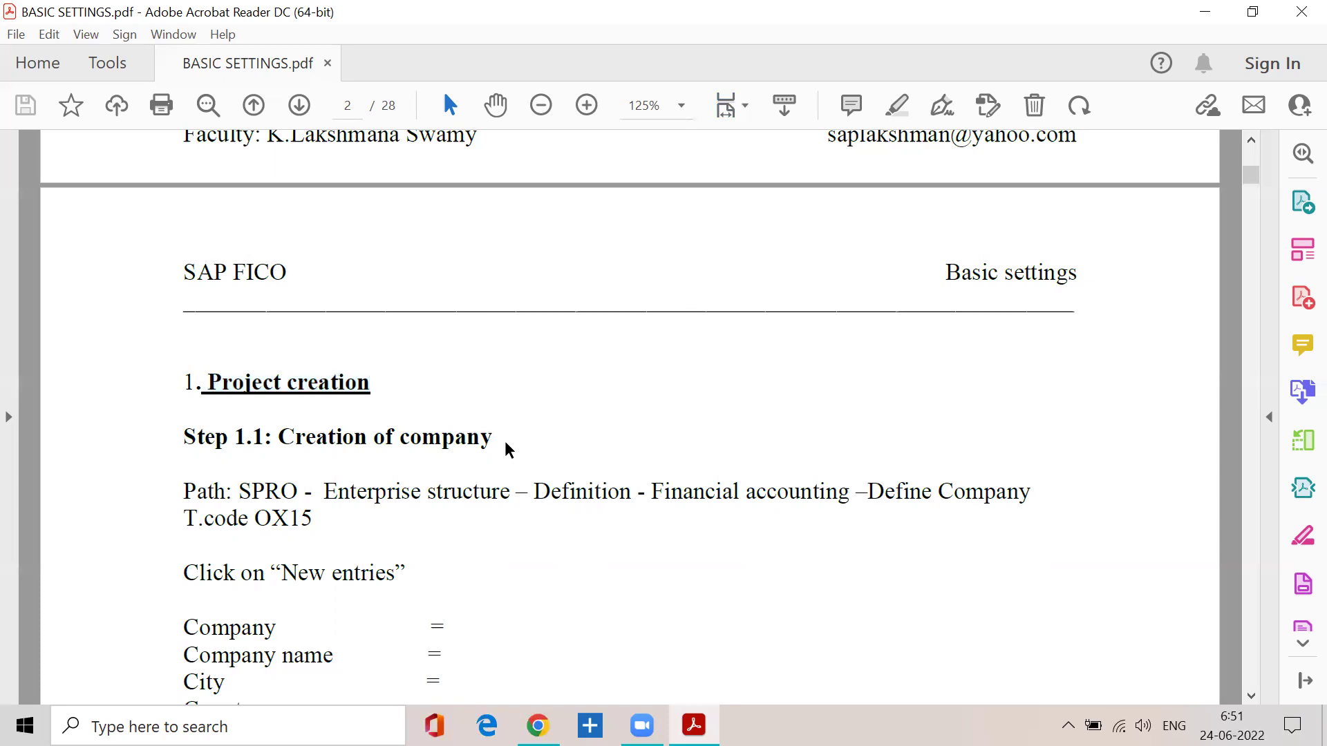
Step: Switch to SAP Logon and start a connection to the sap ecc ehp7 system
{"action": "left_click", "coordinate": [1206, 13]}
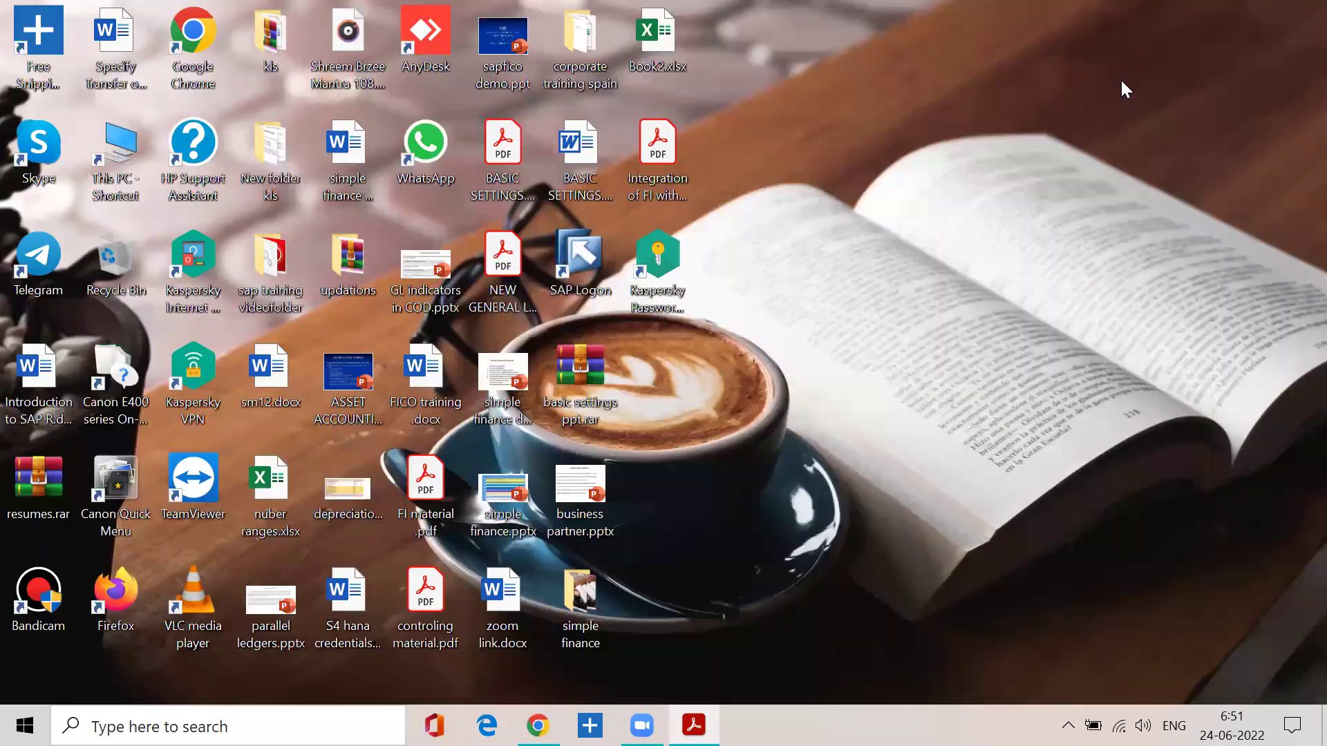
{"action": "double_click", "coordinate": [589, 265]}
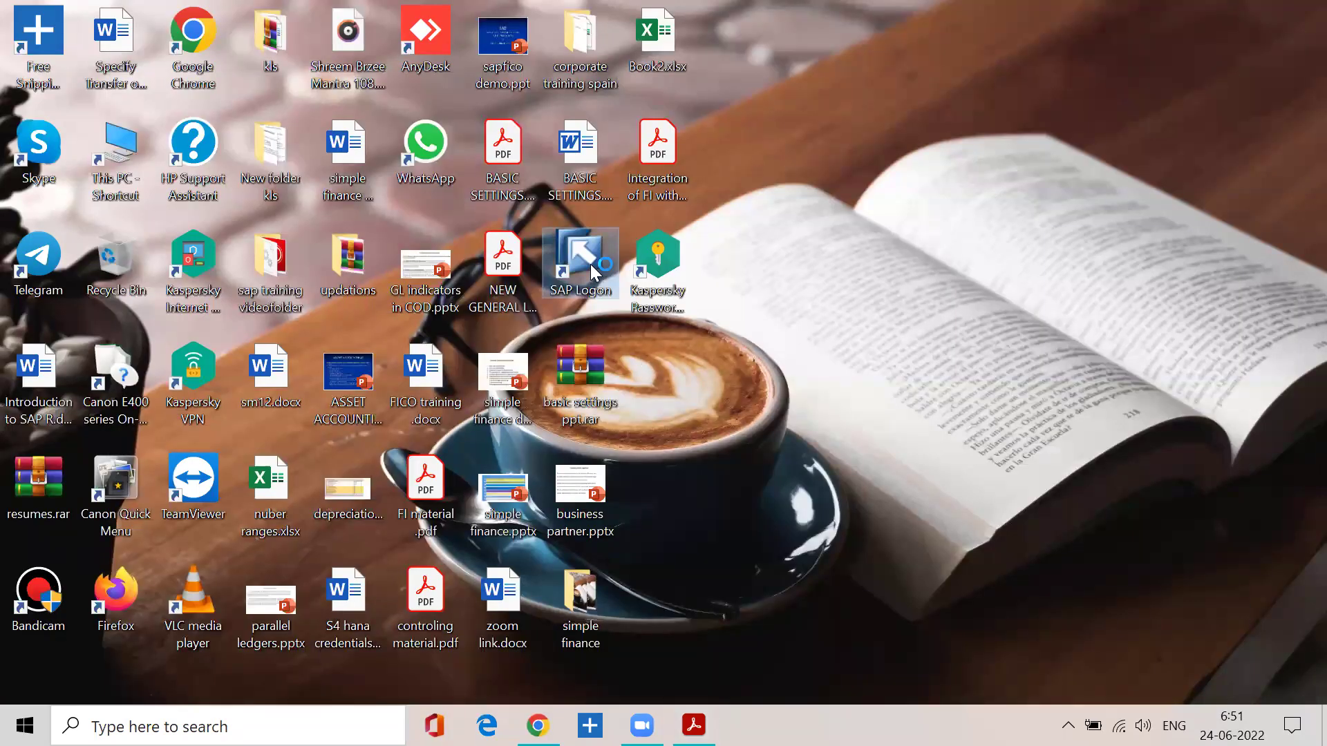
{"action": "left_click", "coordinate": [643, 293]}
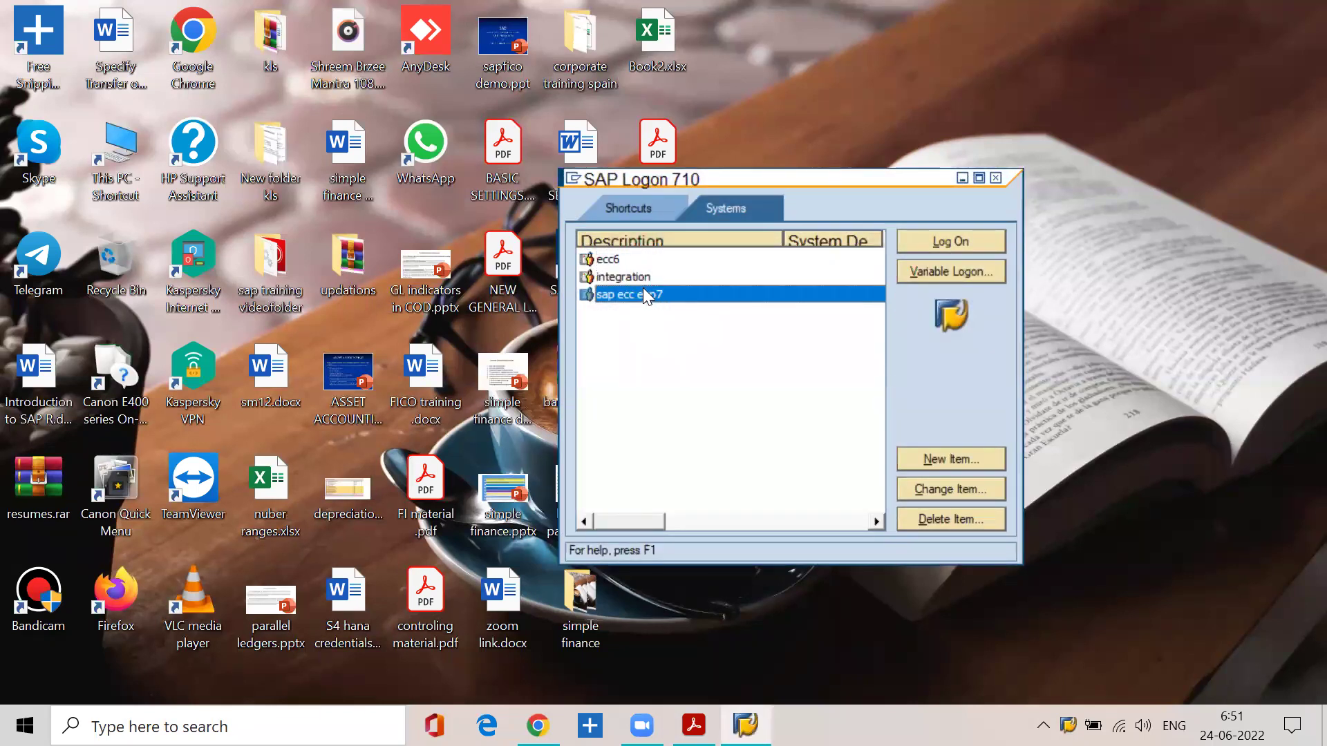
{"action": "left_click", "coordinate": [917, 240]}
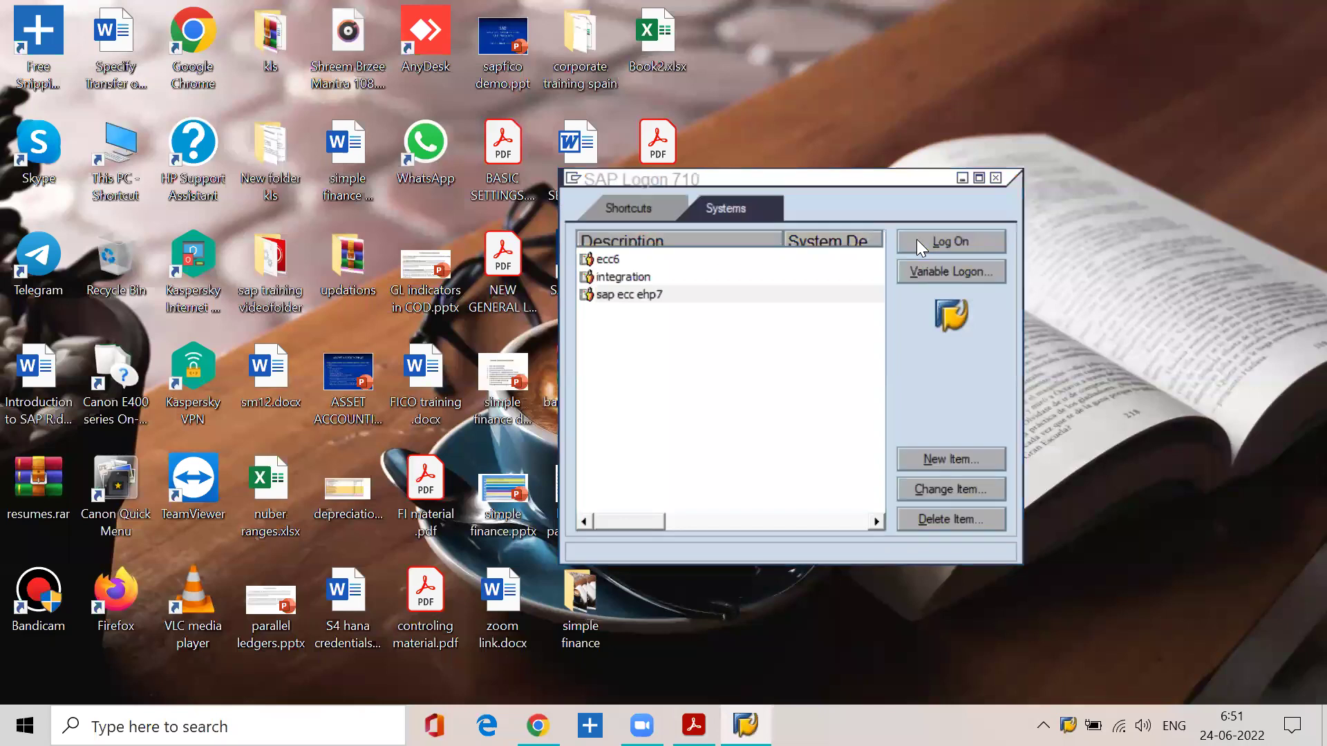
Step: Log on to SAP by entering the user name and account password with logon language EN
{"action": "type", "text": "lakshman"}
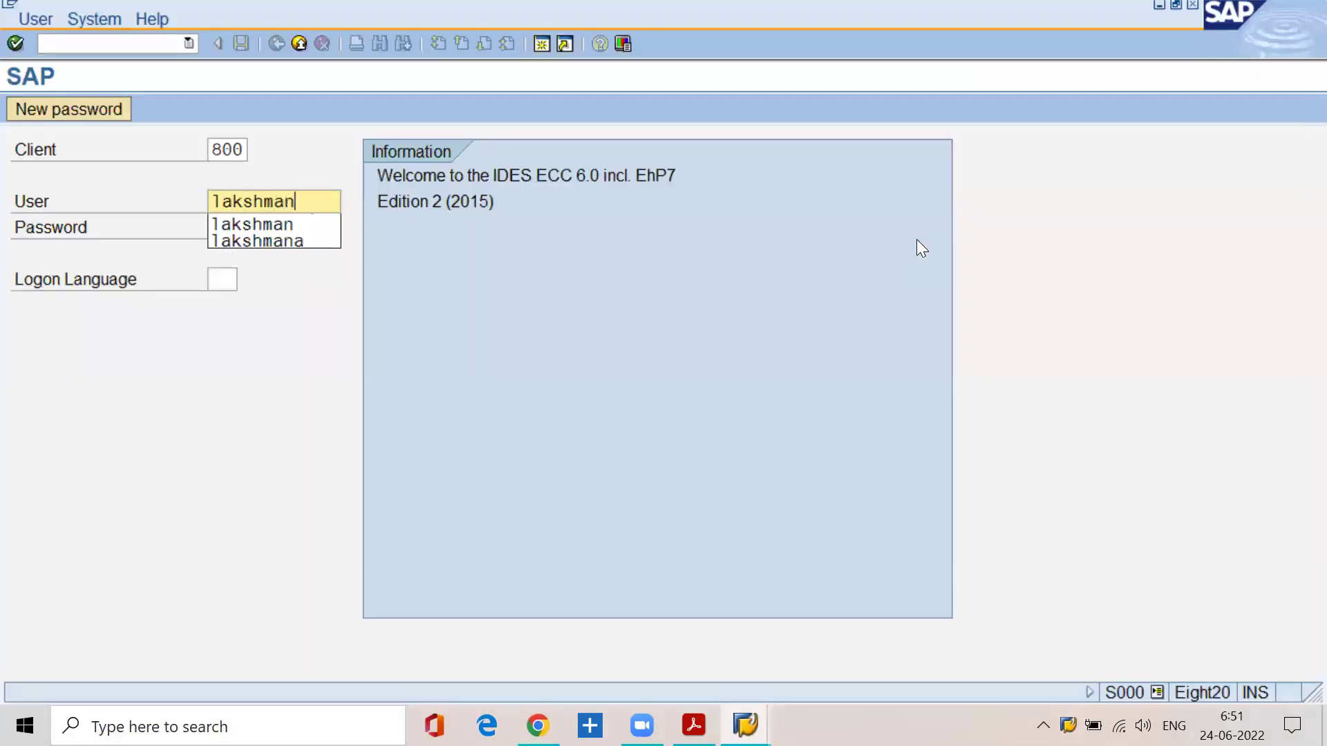
{"action": "key", "text": "Tab"}
{"action": "type", "text": "*******"}
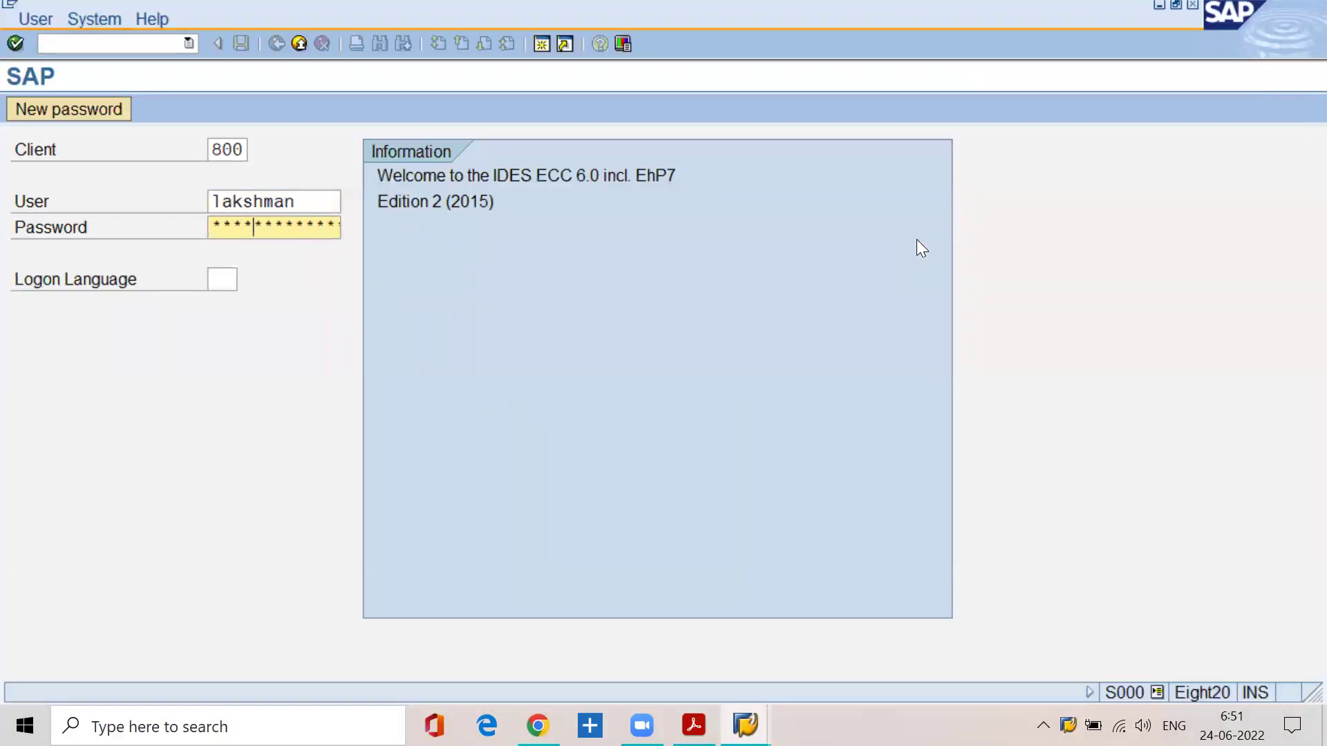
{"action": "type", "text": "*"}
{"action": "key", "text": "Tab"}
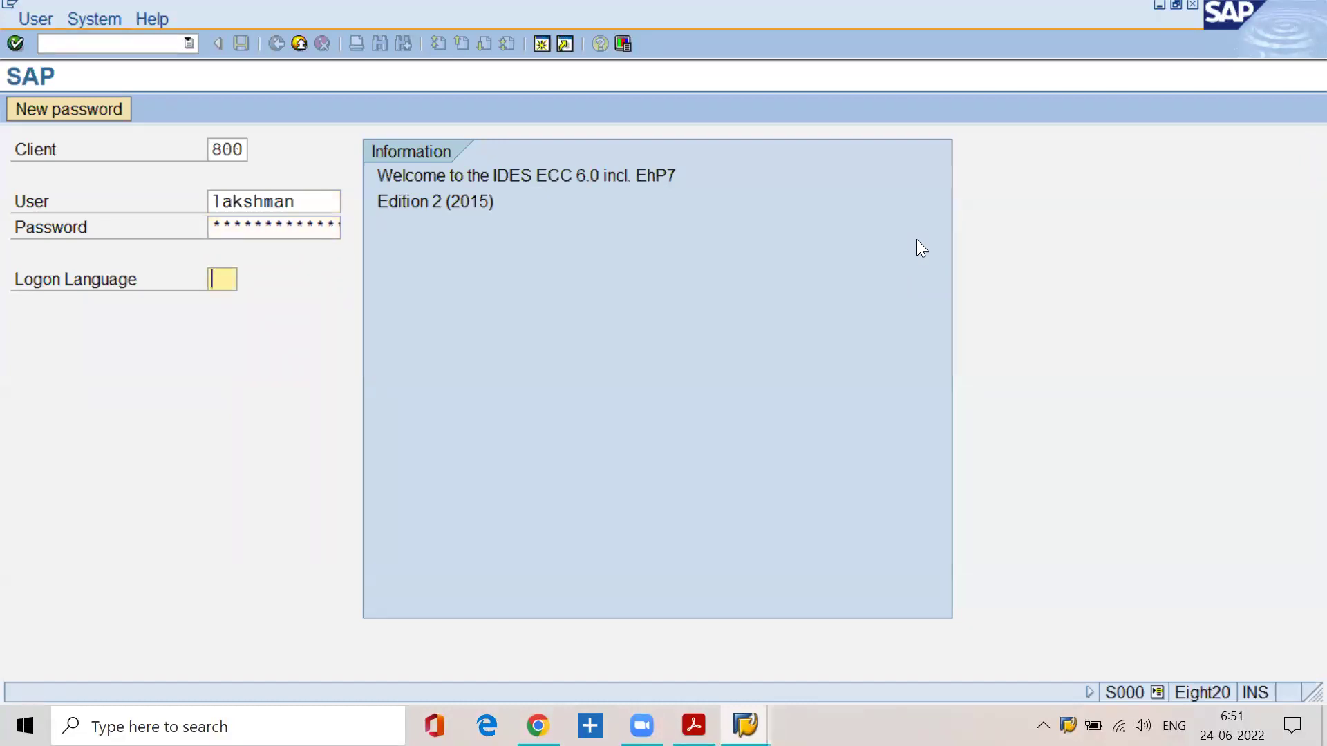
{"action": "type", "text": "en"}
{"action": "key", "text": "Return"}
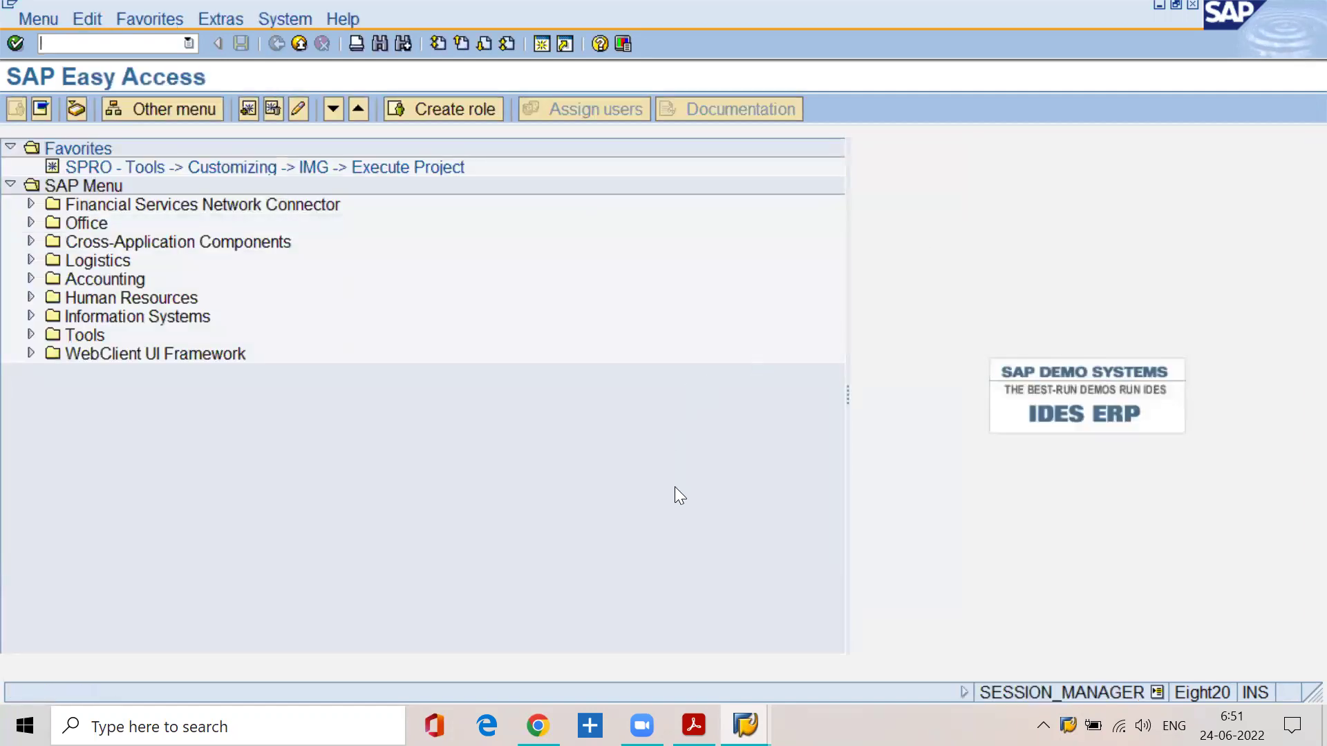
Step: Switch to the BASIC SETTINGS.pdf notes and read the Creation of company path, starting from SPRO
{"action": "left_click", "coordinate": [694, 726]}
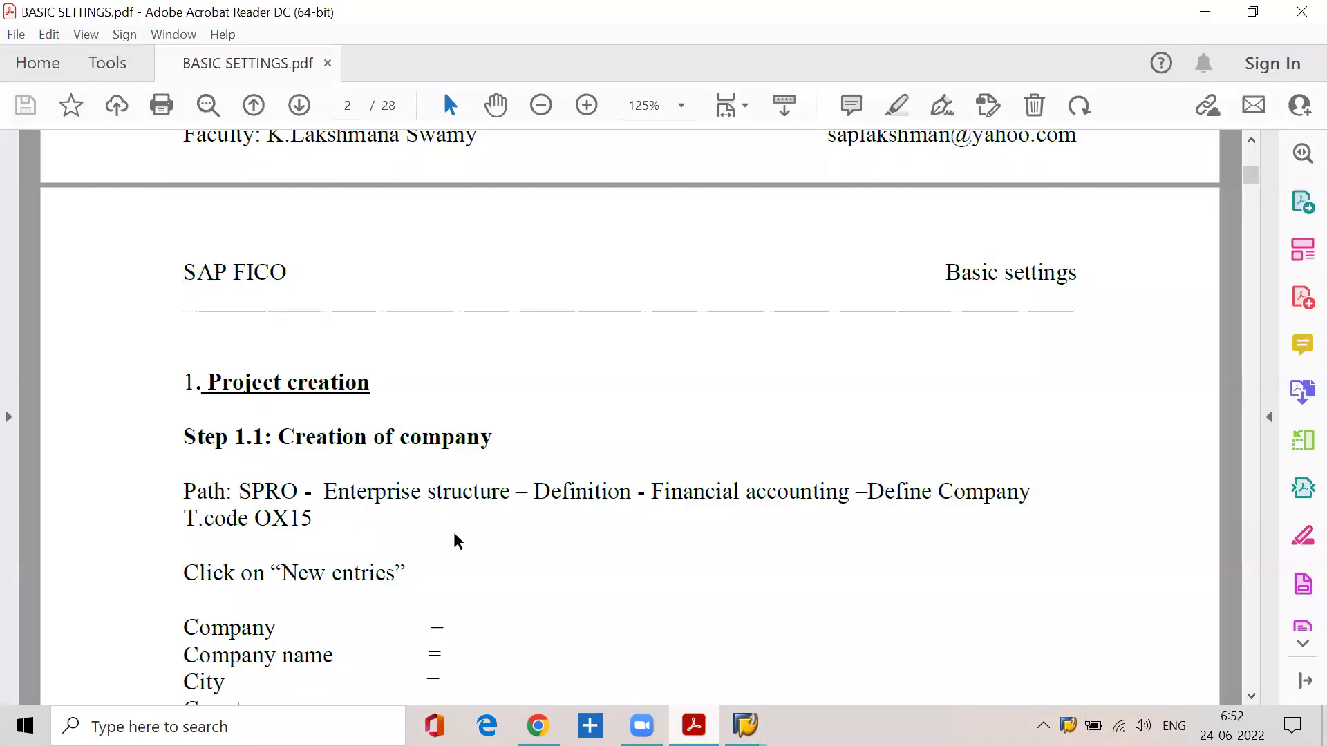
{"action": "left_click_drag", "start_coordinate": [493, 439], "coordinate": [399, 442]}
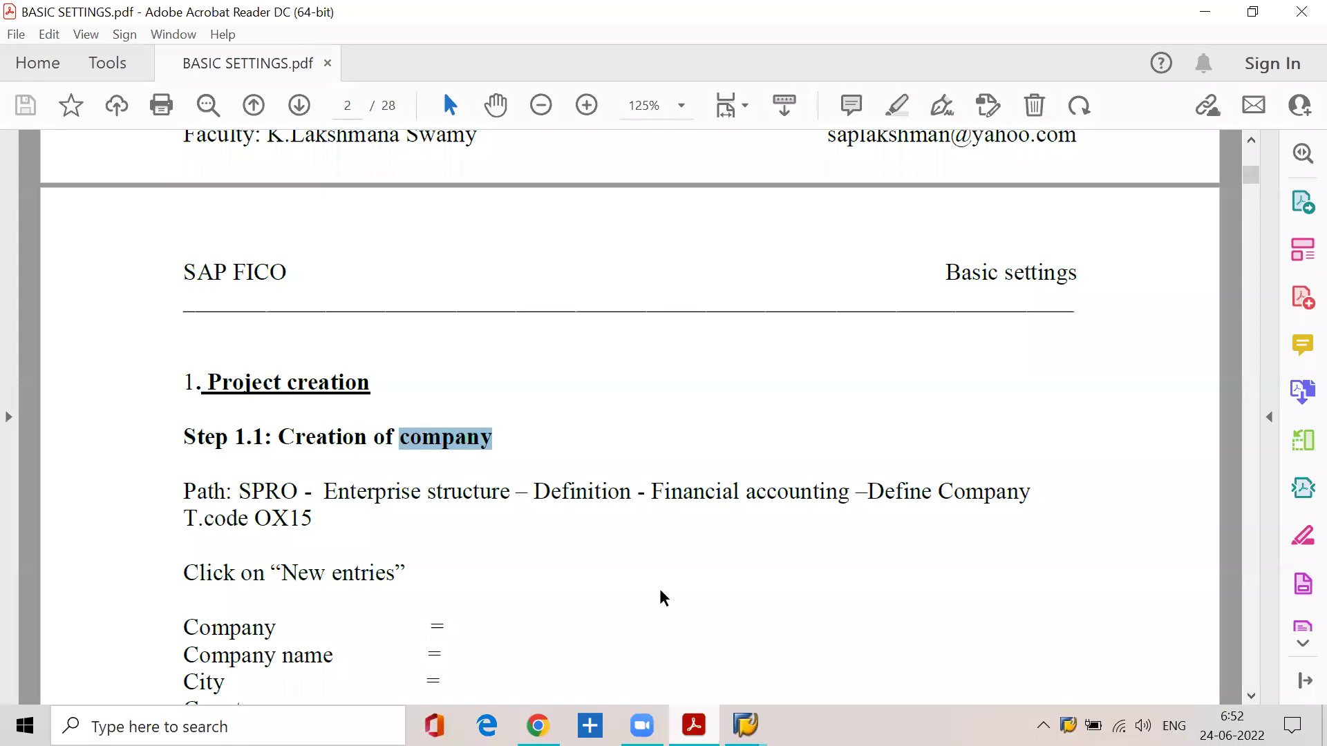
{"action": "left_click_drag", "start_coordinate": [238, 488], "coordinate": [304, 487]}
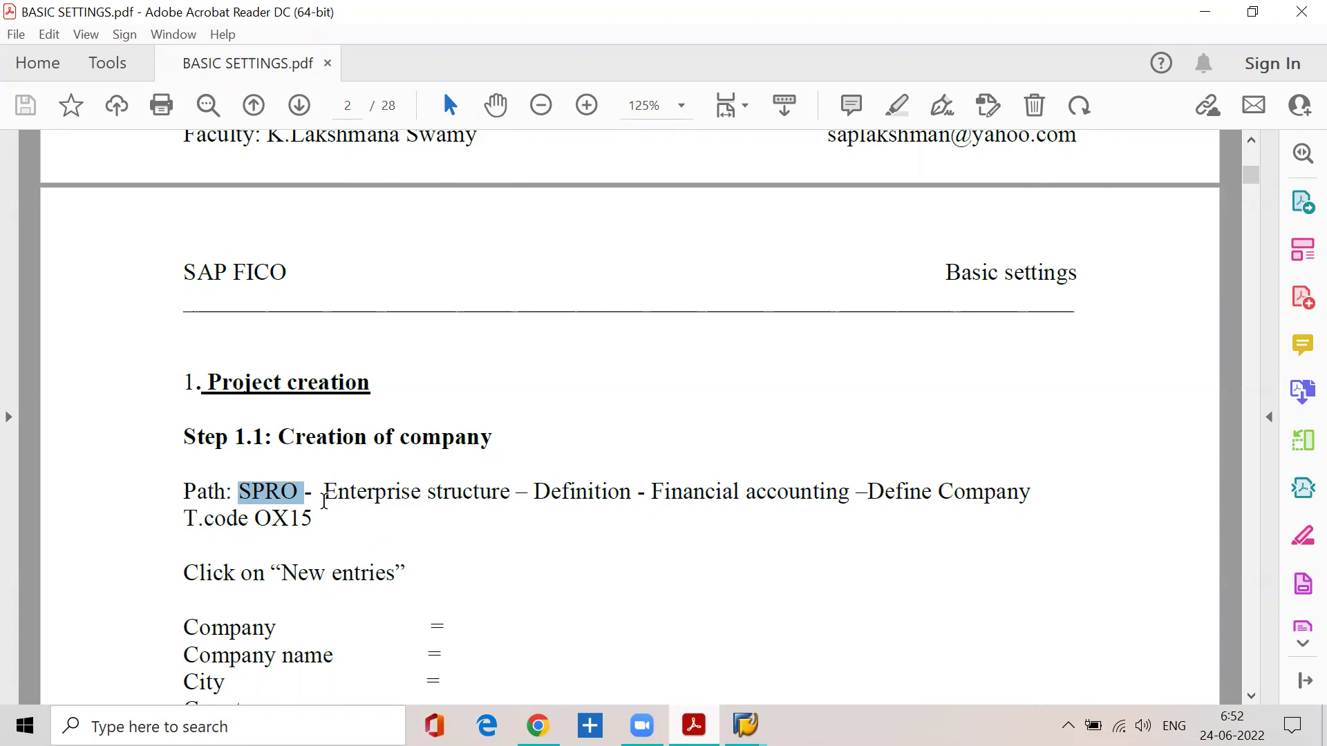
{"action": "left_click", "coordinate": [293, 496]}
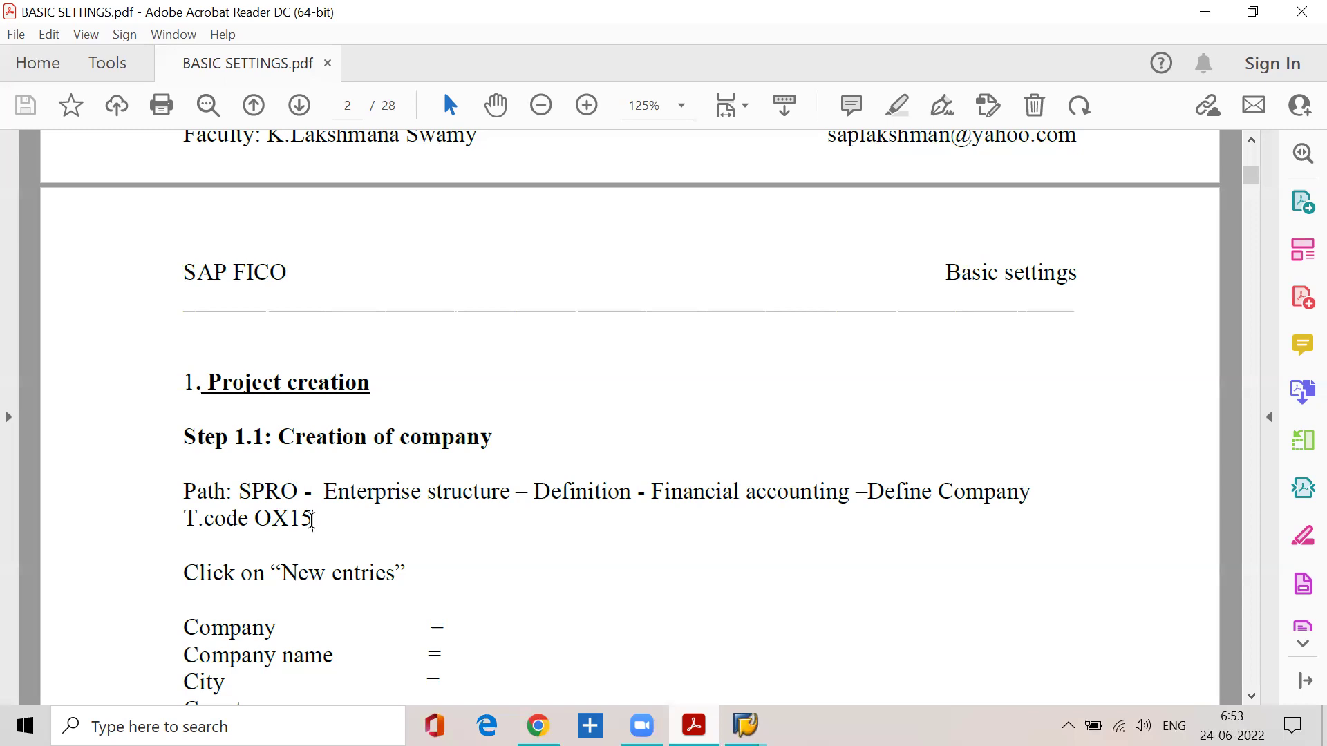
{"action": "left_click_drag", "start_coordinate": [238, 492], "coordinate": [304, 486]}
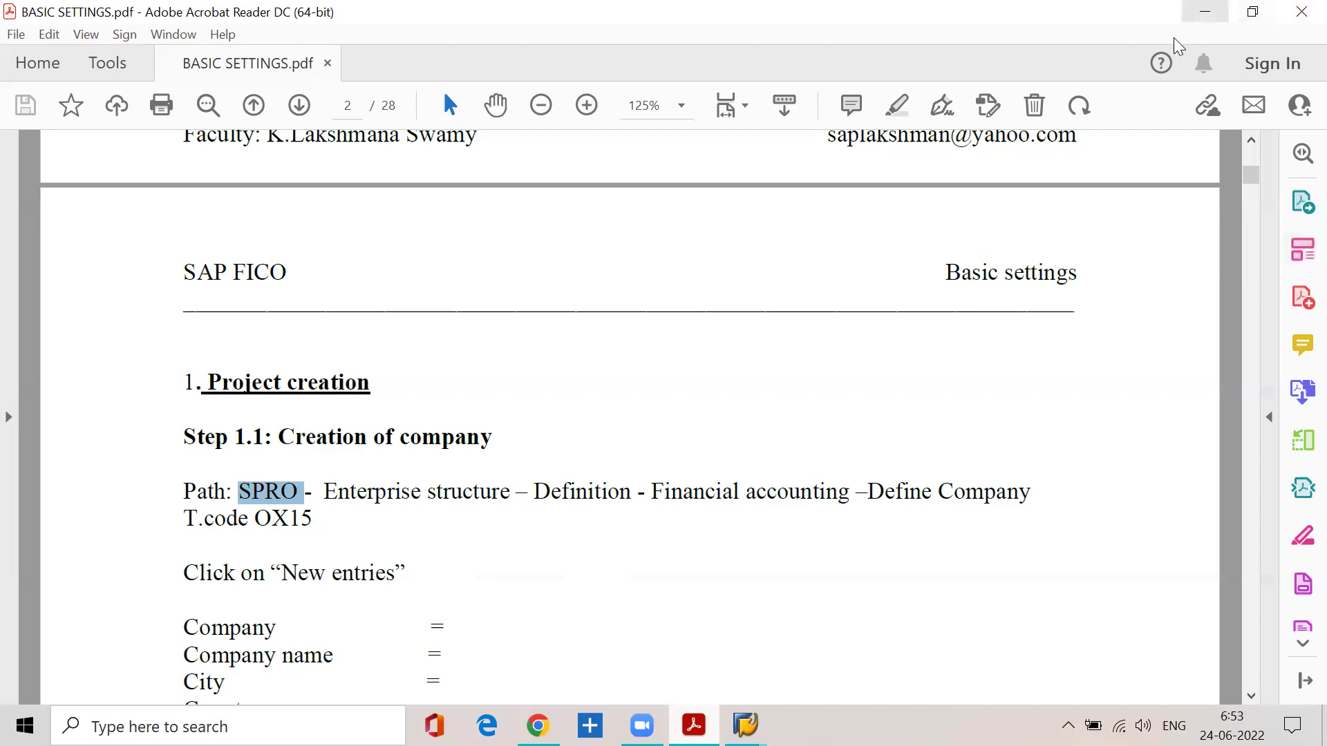
Step: Switch back to SAP, run transaction SPRO and display the SAP Reference IMG
{"action": "left_click", "coordinate": [1204, 11]}
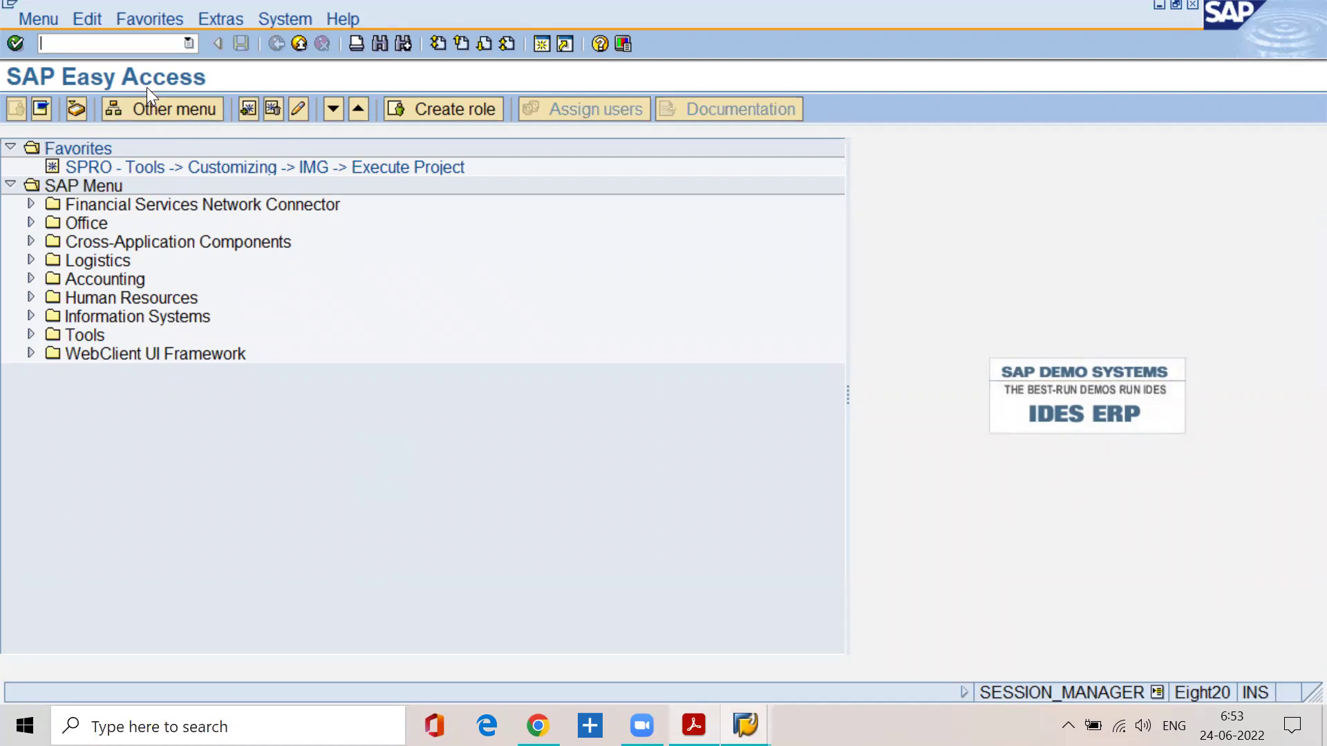
{"action": "left_click", "coordinate": [142, 43]}
{"action": "type", "text": "spro"}
{"action": "key", "text": "Return"}
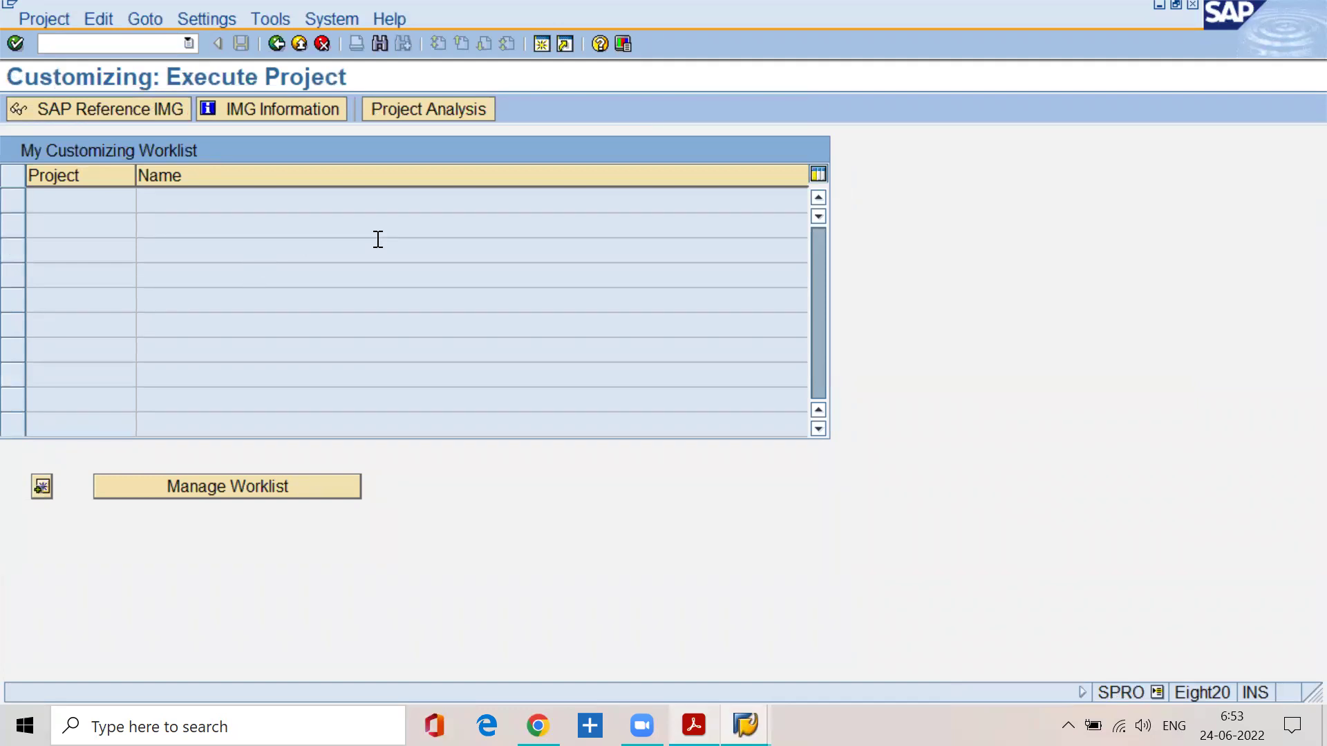
{"action": "left_click", "coordinate": [157, 108]}
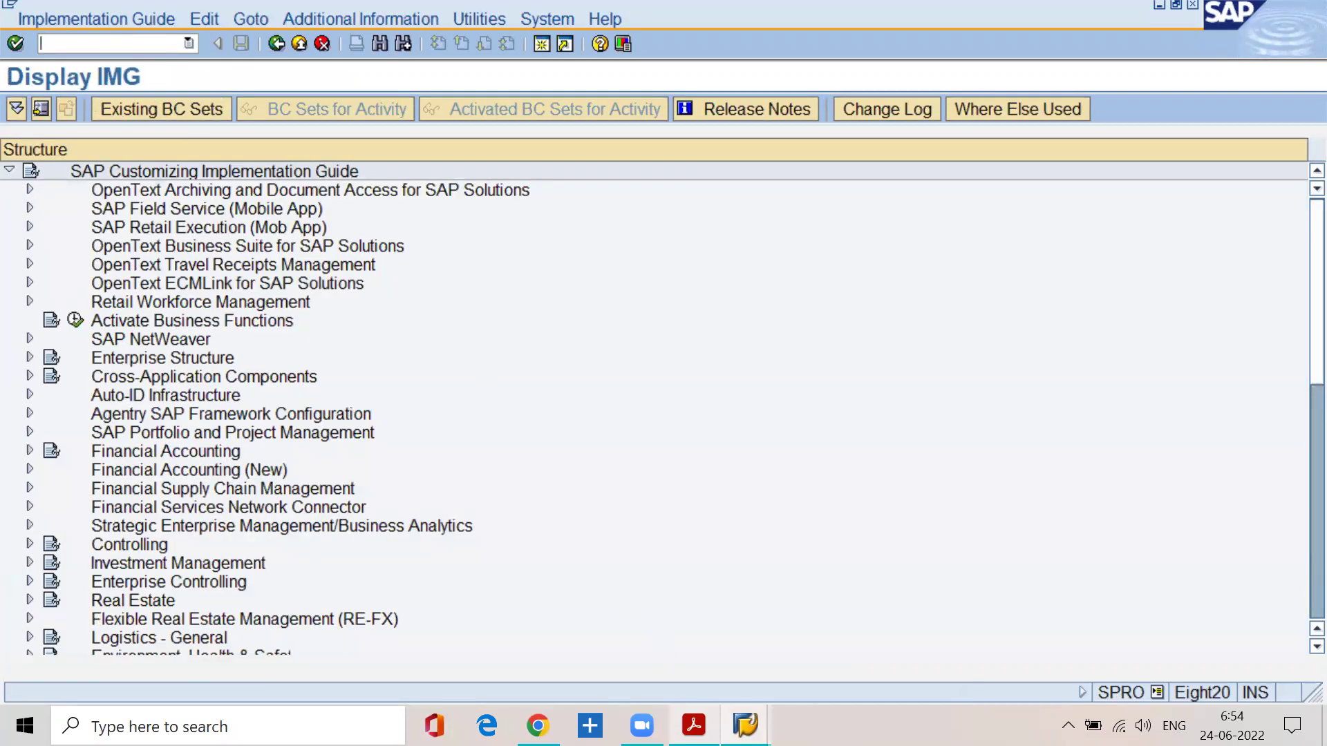
Step: Check the path after SPRO in the PDF notes, and expand Enterprise Structure in the SAP implementation guide
{"action": "left_click", "coordinate": [693, 726]}
{"action": "left_click_drag", "start_coordinate": [322, 492], "coordinate": [510, 495]}
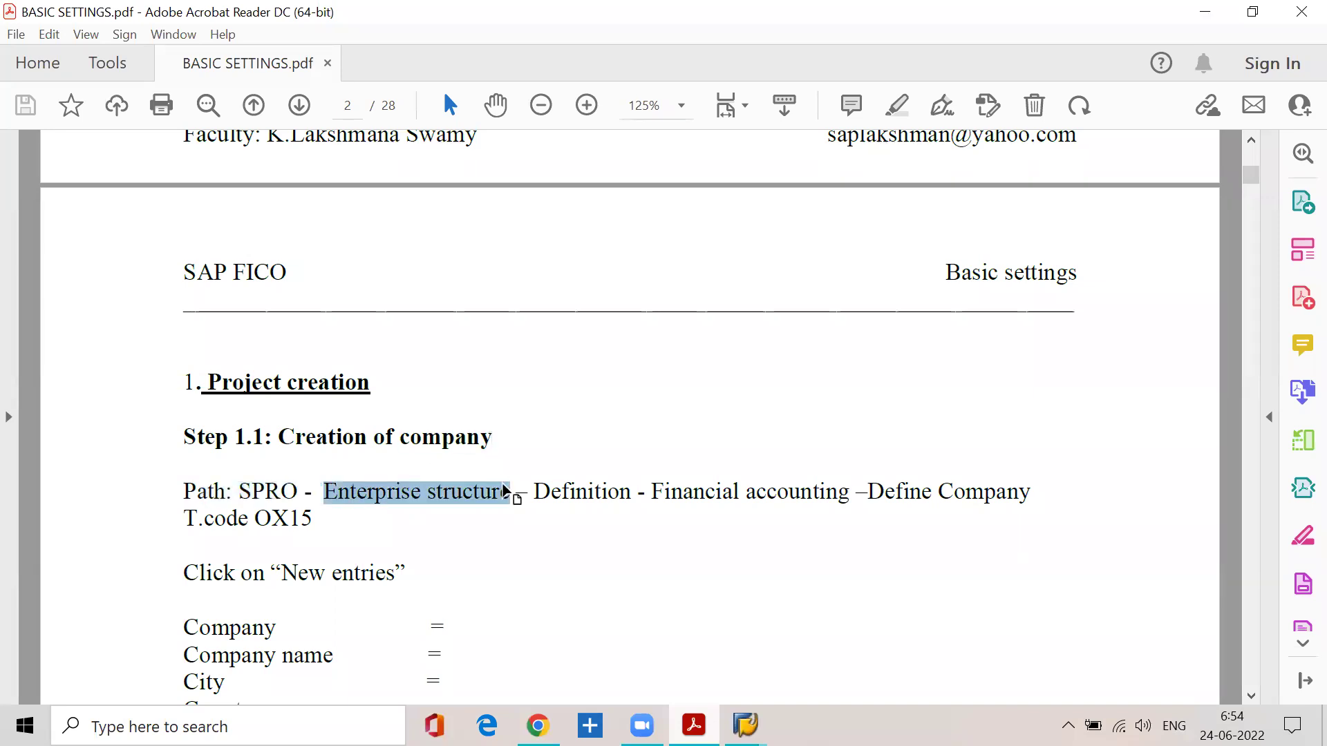
{"action": "left_click", "coordinate": [1258, 13]}
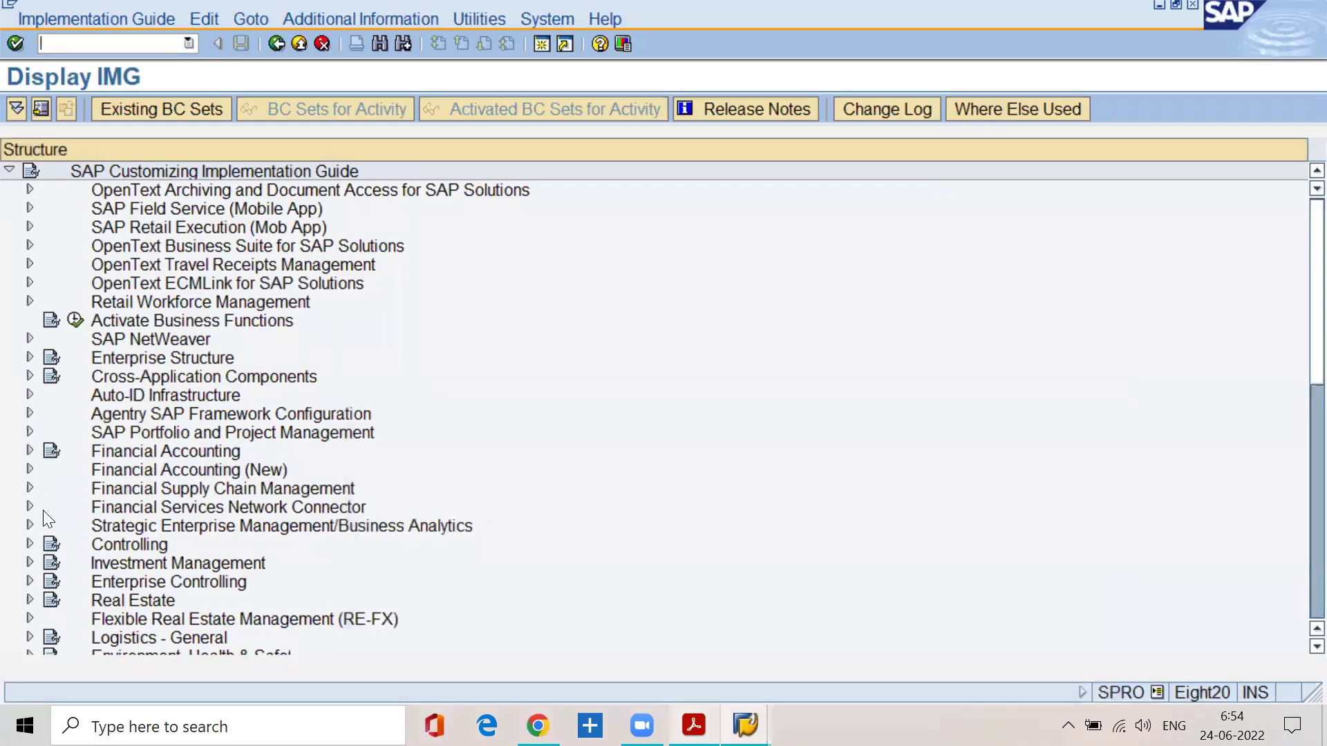
{"action": "left_click", "coordinate": [123, 361]}
{"action": "left_click", "coordinate": [29, 355]}
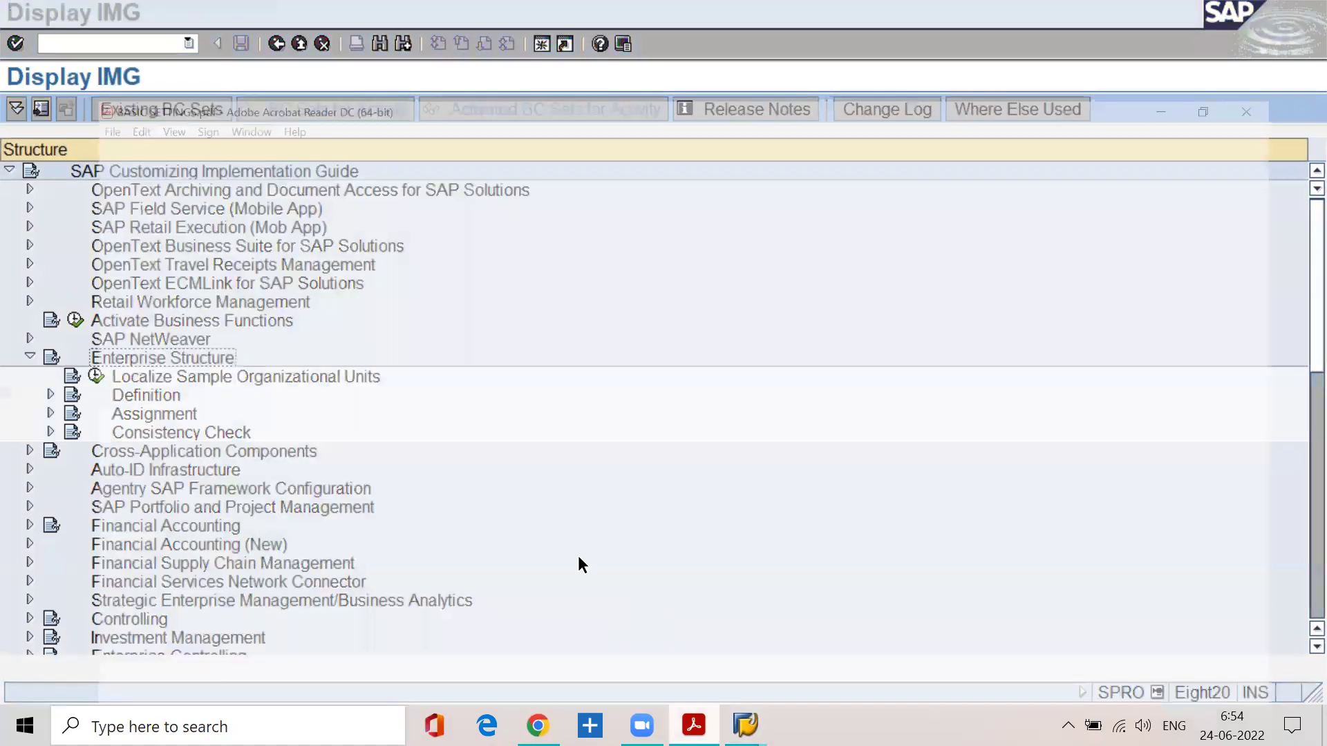
Step: Check the path after Enterprise Structure in the PDF notes, and expand the Definition node in SAP
{"action": "key", "text": "alt+Tab"}
{"action": "left_click_drag", "start_coordinate": [533, 492], "coordinate": [629, 492]}
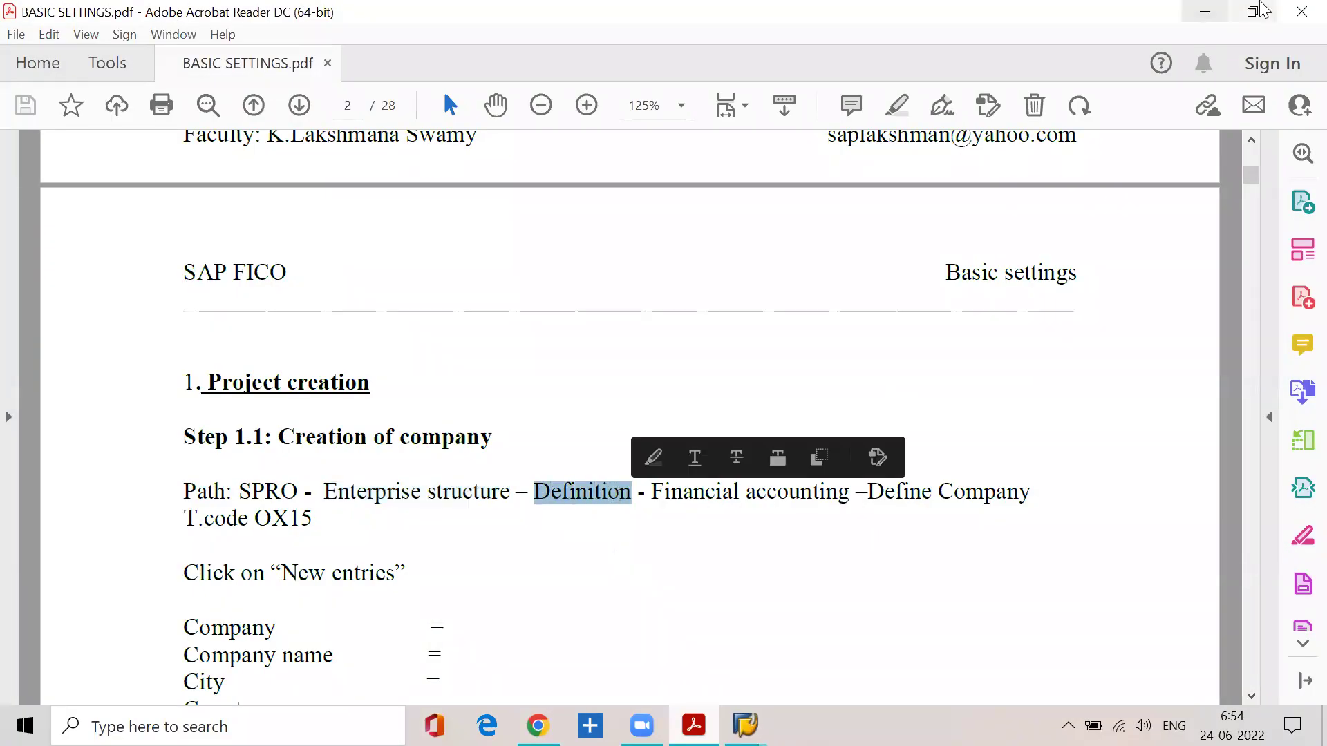
{"action": "key", "text": "alt+Tab"}
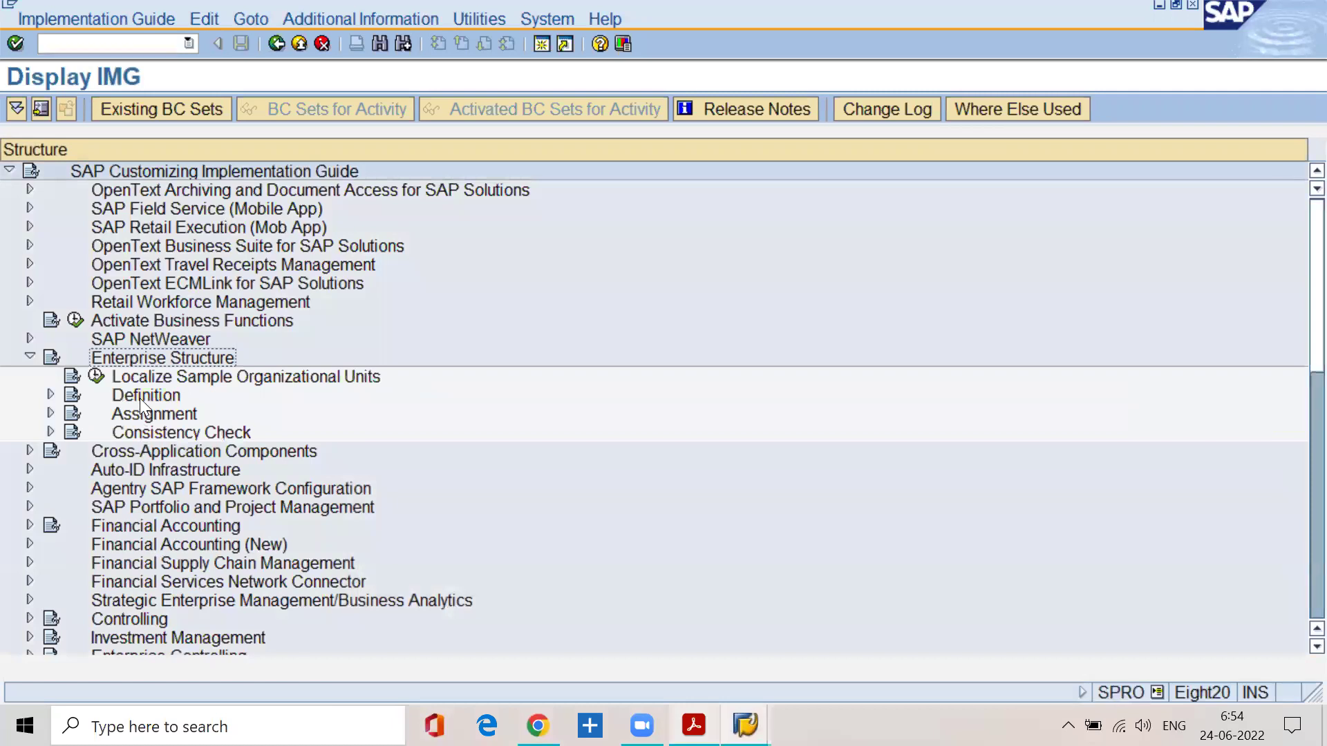
{"action": "left_click", "coordinate": [49, 395]}
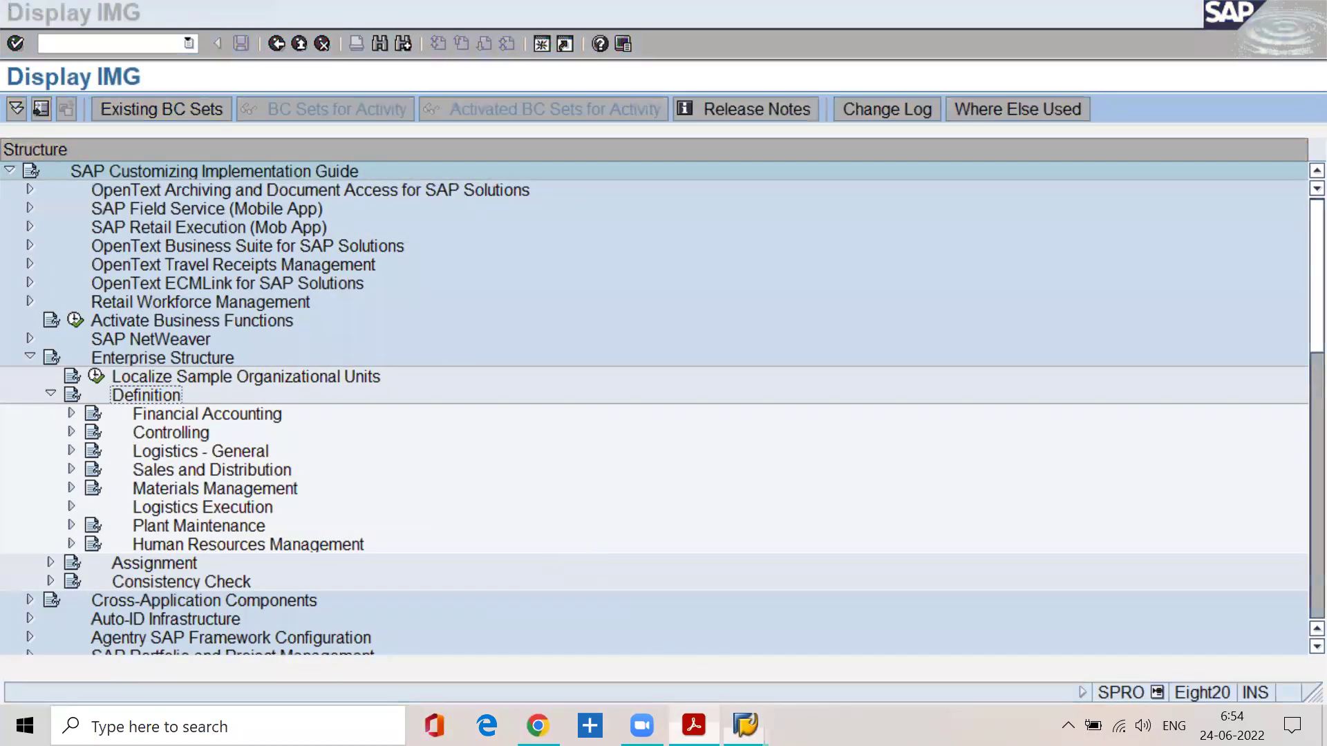
Step: Check the path after Definition in the PDF notes, and expand its Financial Accounting node in SAP
{"action": "key", "text": "alt+Tab"}
{"action": "left_click_drag", "start_coordinate": [652, 493], "coordinate": [795, 489]}
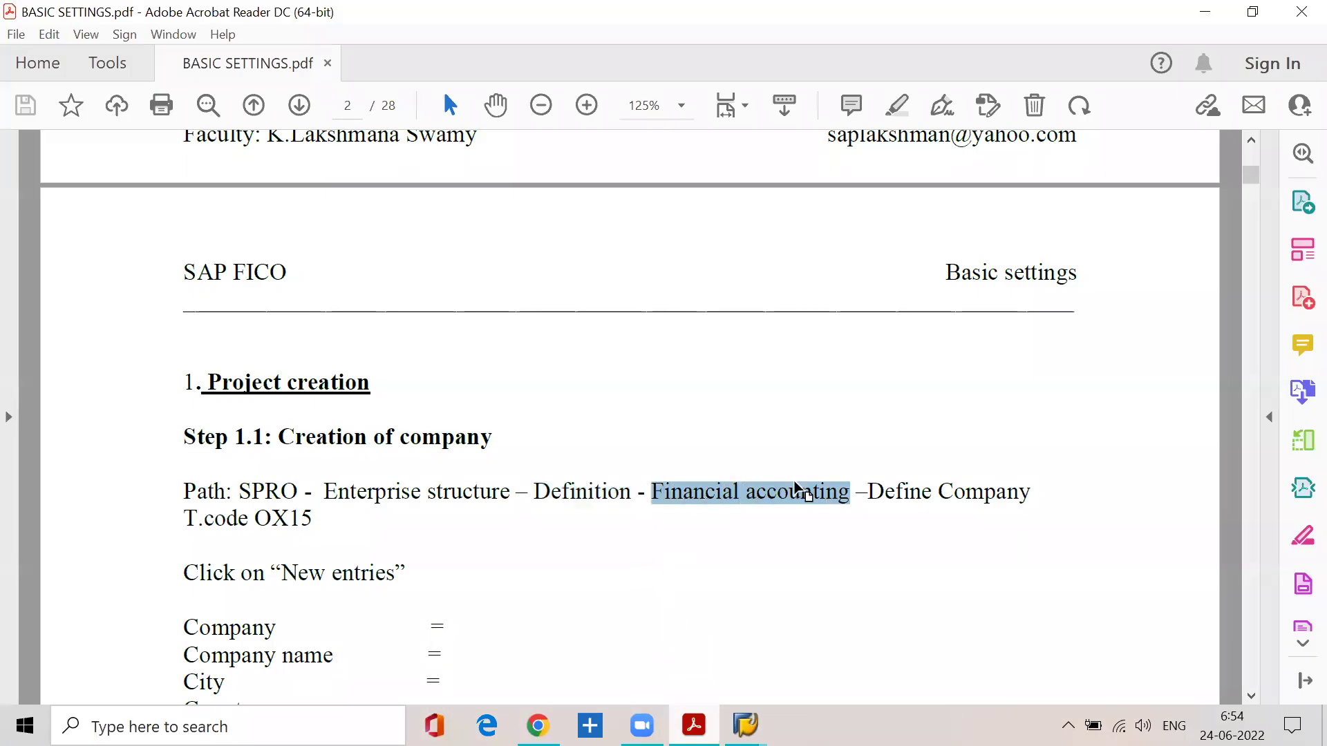
{"action": "key", "text": "alt+Tab"}
{"action": "left_click", "coordinate": [161, 415]}
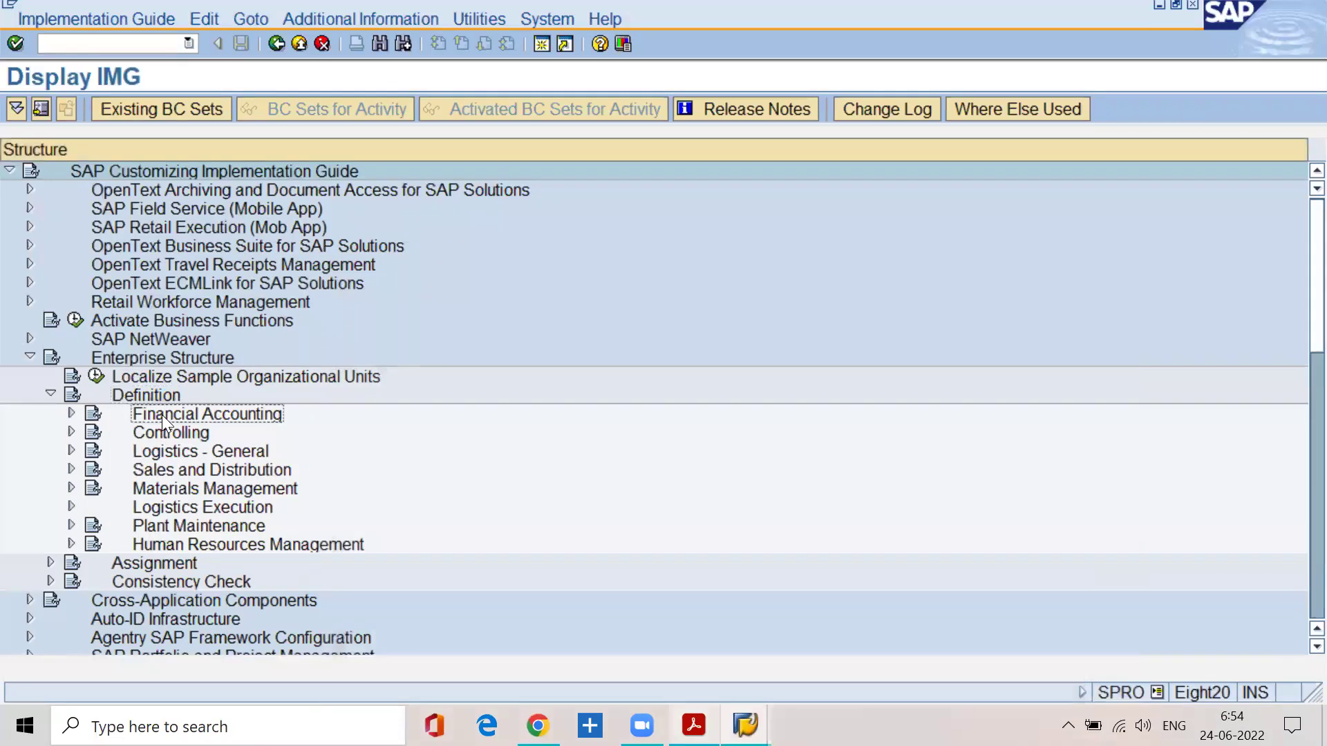
{"action": "left_click", "coordinate": [72, 412]}
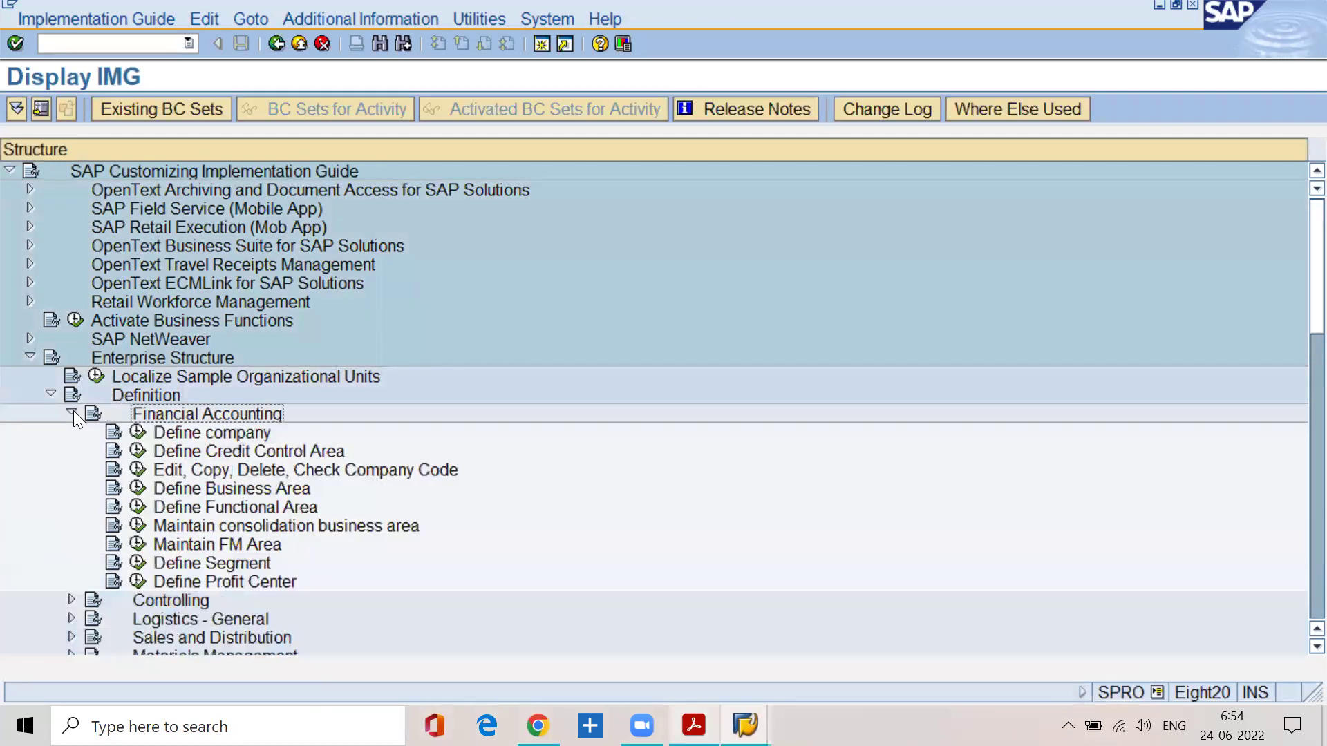
Step: Check the final path entry in the PDF notes, and execute the Define company activity in SAP
{"action": "key", "text": "alt+Tab"}
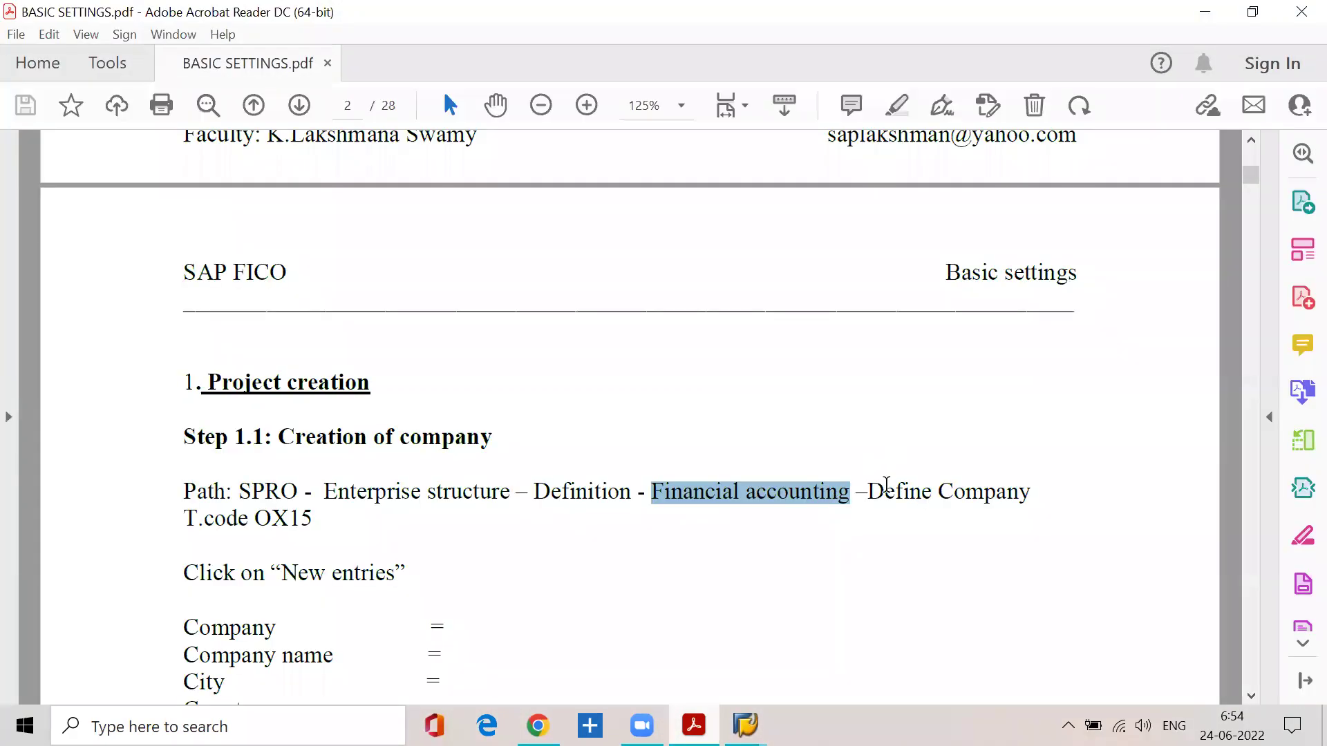
{"action": "left_click_drag", "start_coordinate": [868, 492], "coordinate": [1030, 492]}
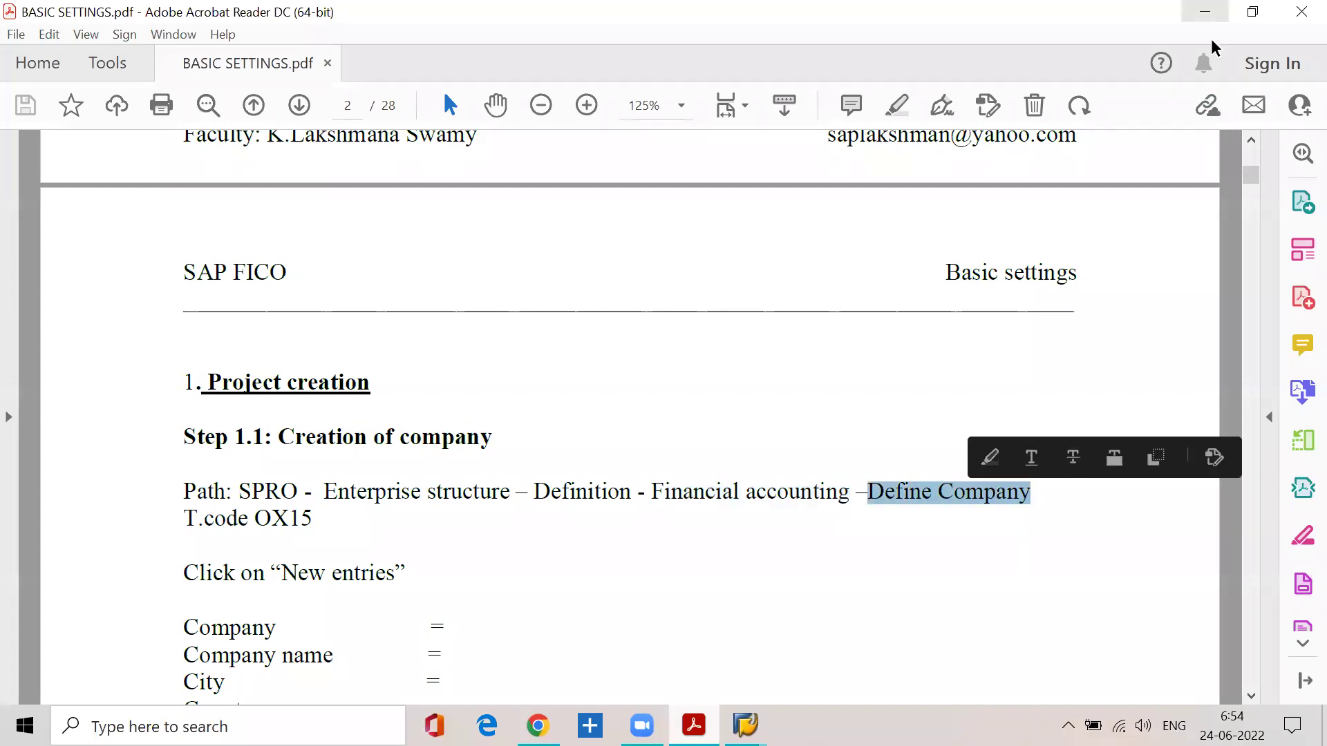
{"action": "left_click", "coordinate": [1204, 11]}
{"action": "left_click", "coordinate": [168, 437]}
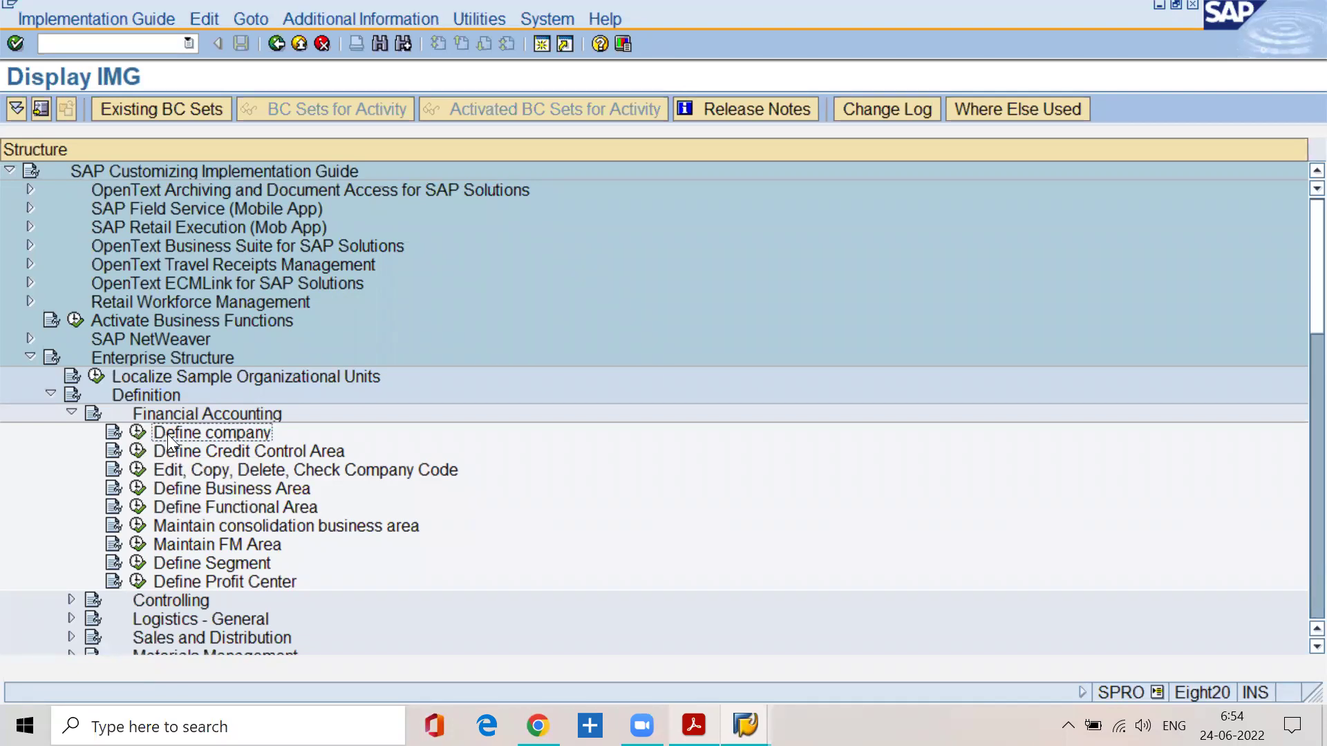
{"action": "left_click", "coordinate": [139, 433]}
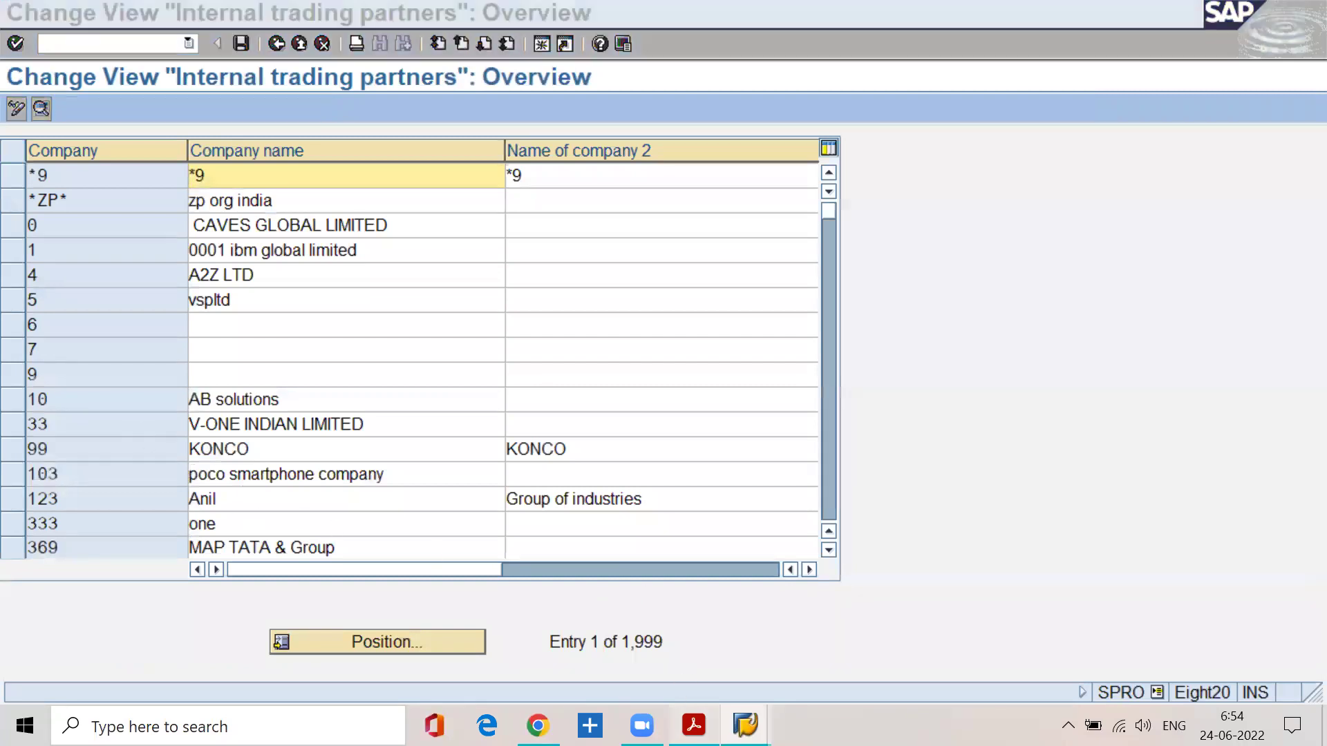
Step: Check the instruction after the path in the PDF notes, and start a new company entry in SAP
{"action": "key", "text": "alt+Tab"}
{"action": "left_click", "coordinate": [184, 573]}
{"action": "left_click_drag", "start_coordinate": [184, 573], "coordinate": [395, 572]}
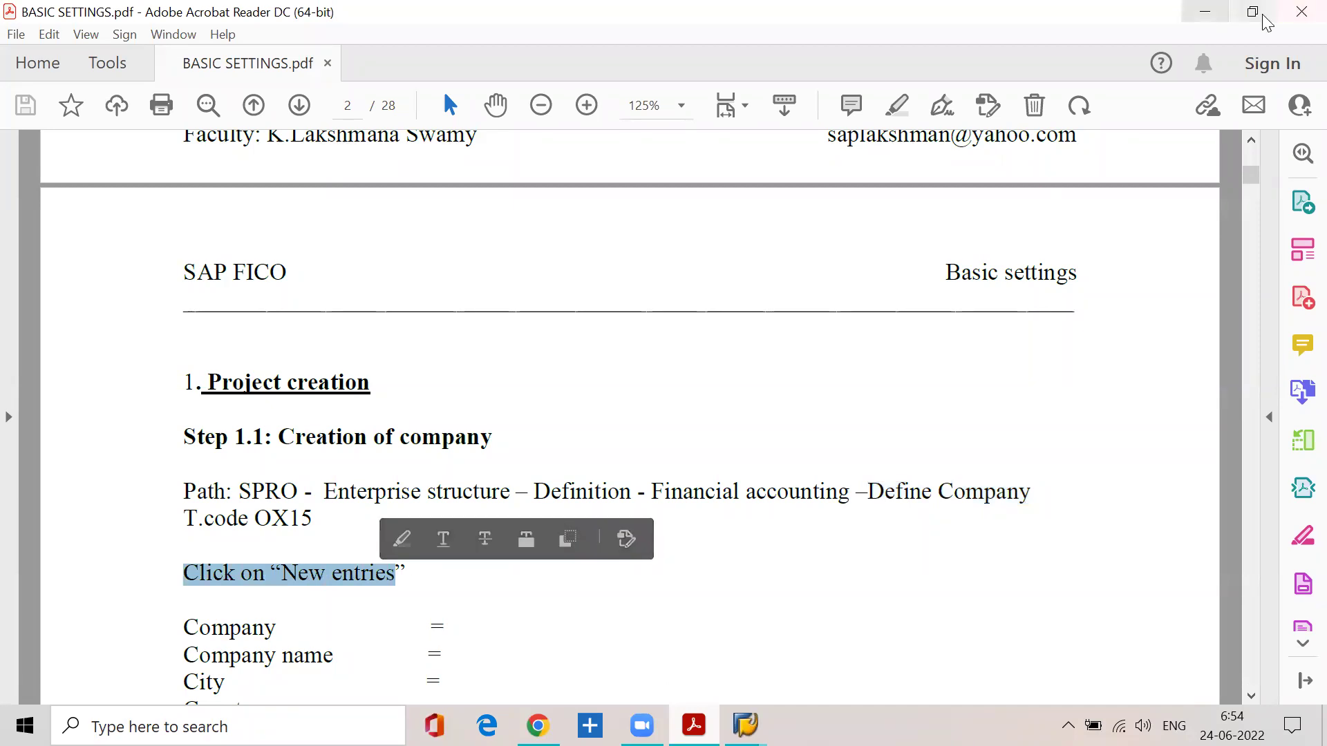
{"action": "left_click", "coordinate": [1205, 11]}
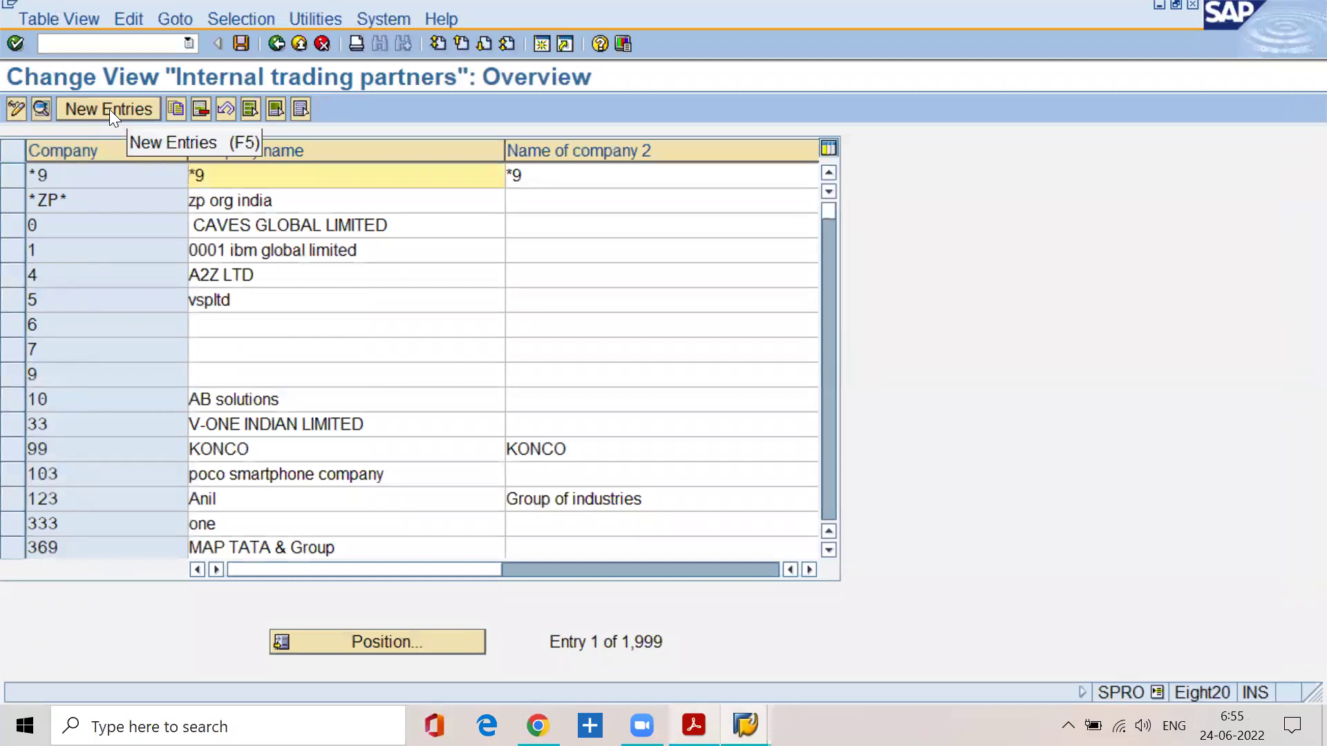
{"action": "left_click", "coordinate": [109, 109]}
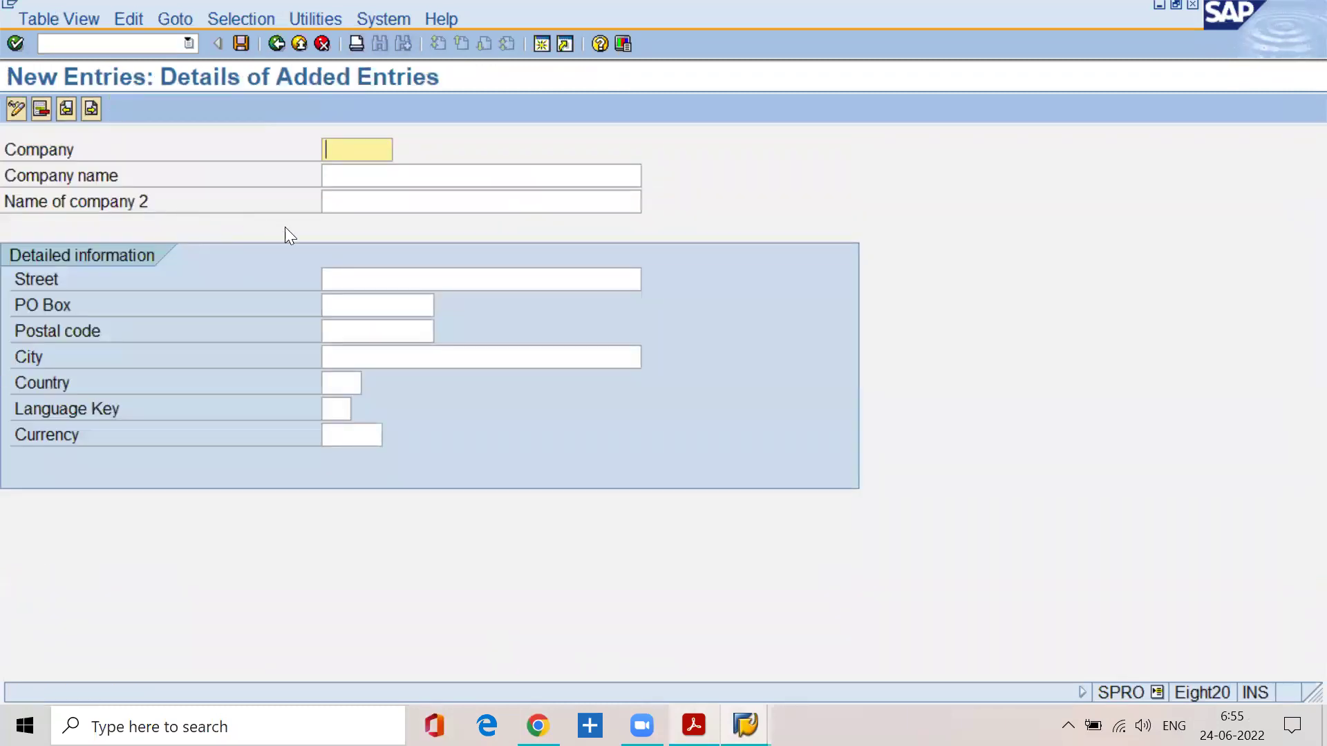
{"action": "left_click", "coordinate": [374, 175]}
{"action": "left_click", "coordinate": [364, 201]}
{"action": "left_click", "coordinate": [349, 271]}
{"action": "left_click", "coordinate": [343, 304]}
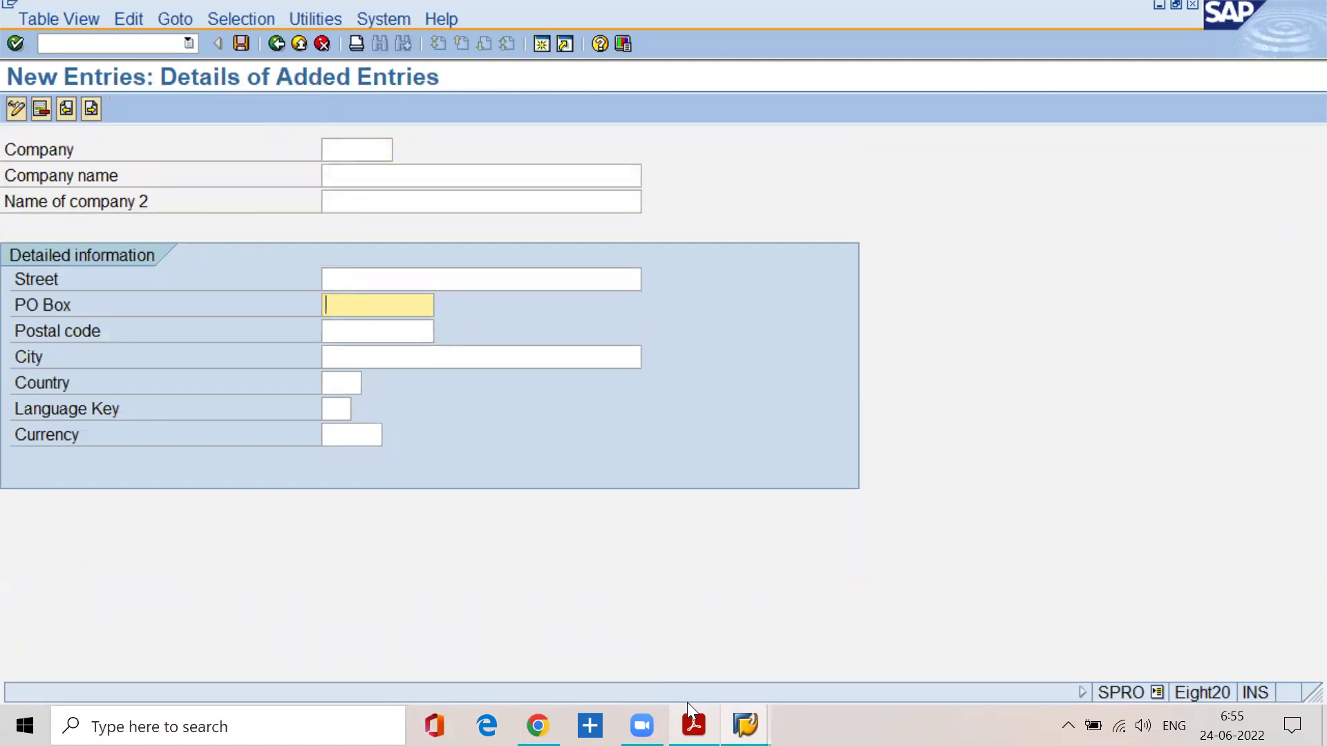
Step: Check the first field to fill in the PDF notes, and enter sspngr as the company in SAP
{"action": "left_click", "coordinate": [693, 724]}
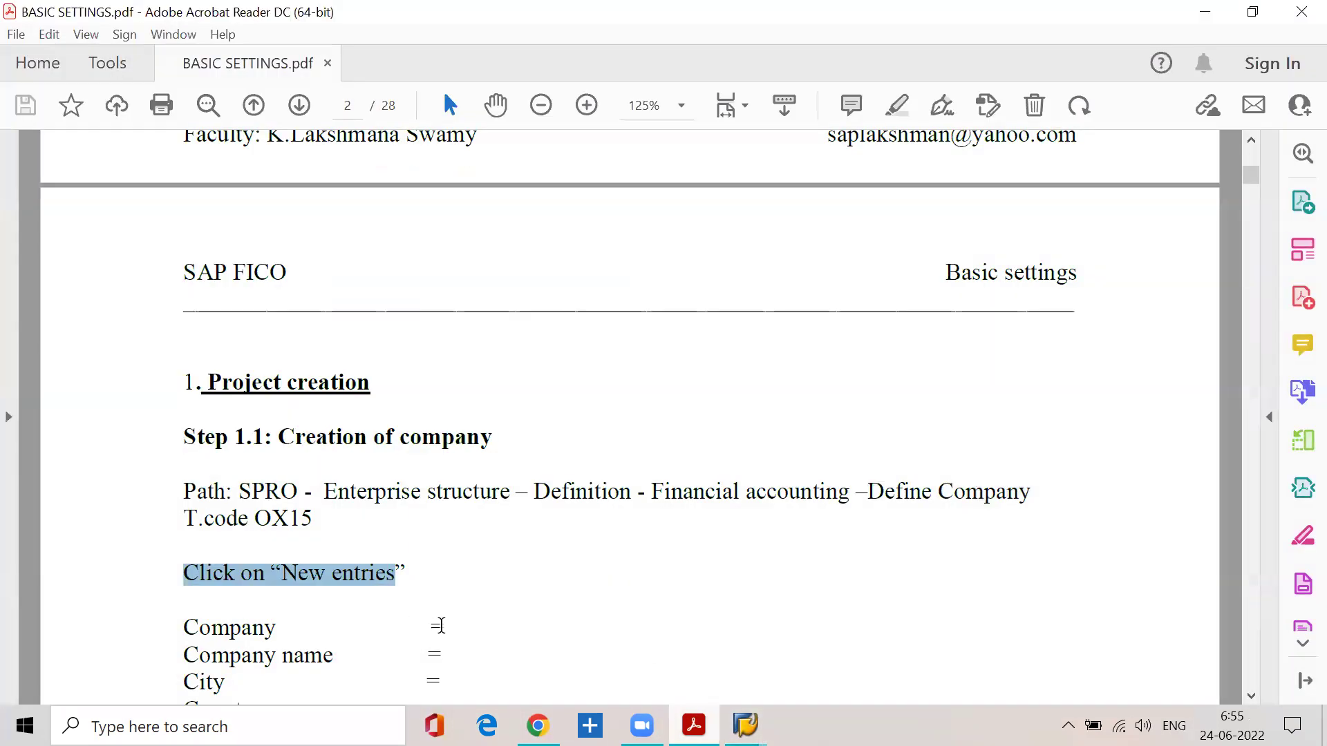
{"action": "left_click", "coordinate": [441, 626]}
{"action": "left_click", "coordinate": [1204, 12]}
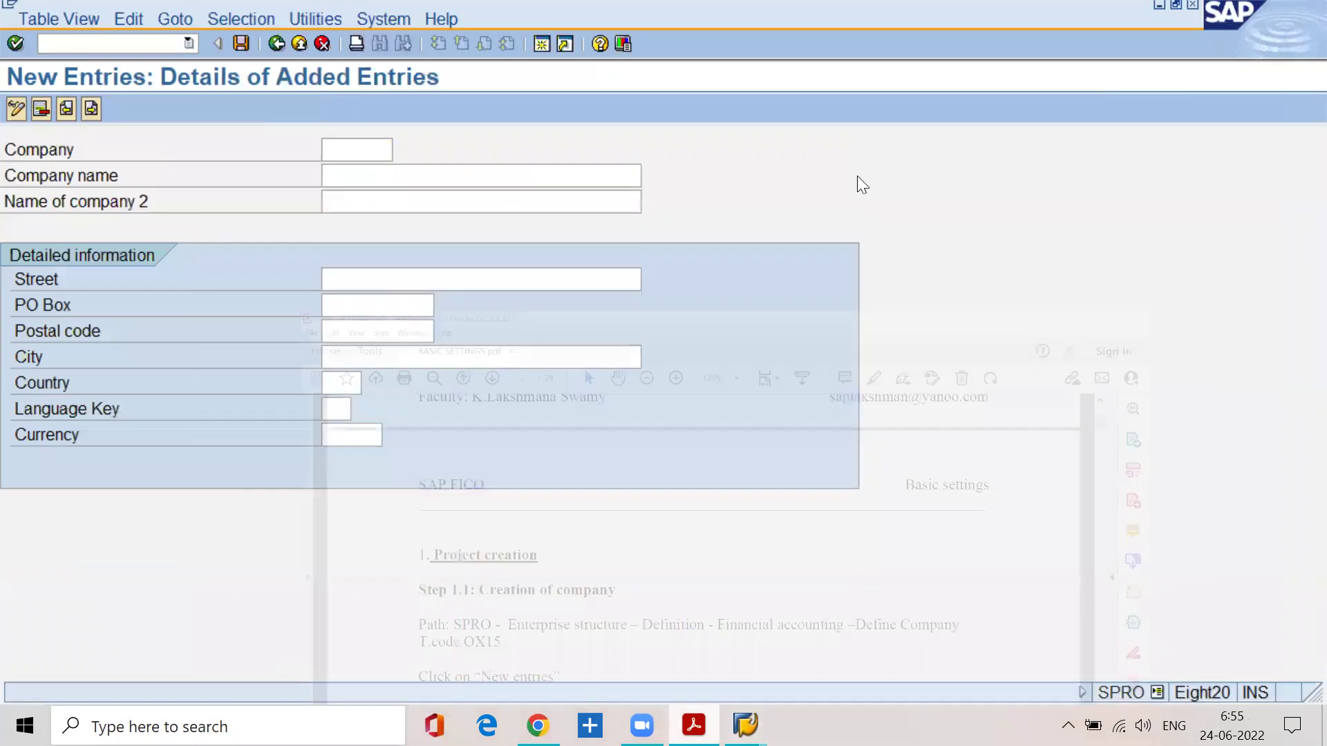
{"action": "left_click", "coordinate": [359, 143]}
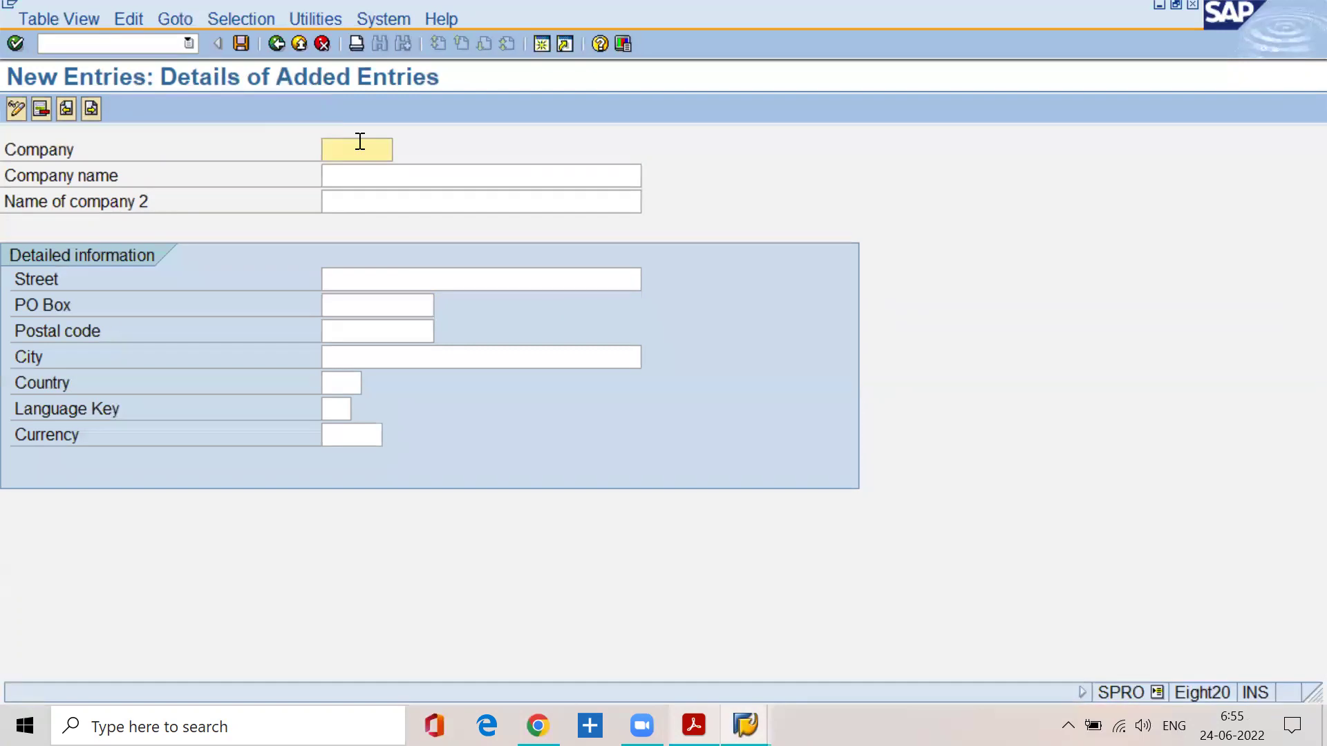
{"action": "type", "text": "sspngr"}
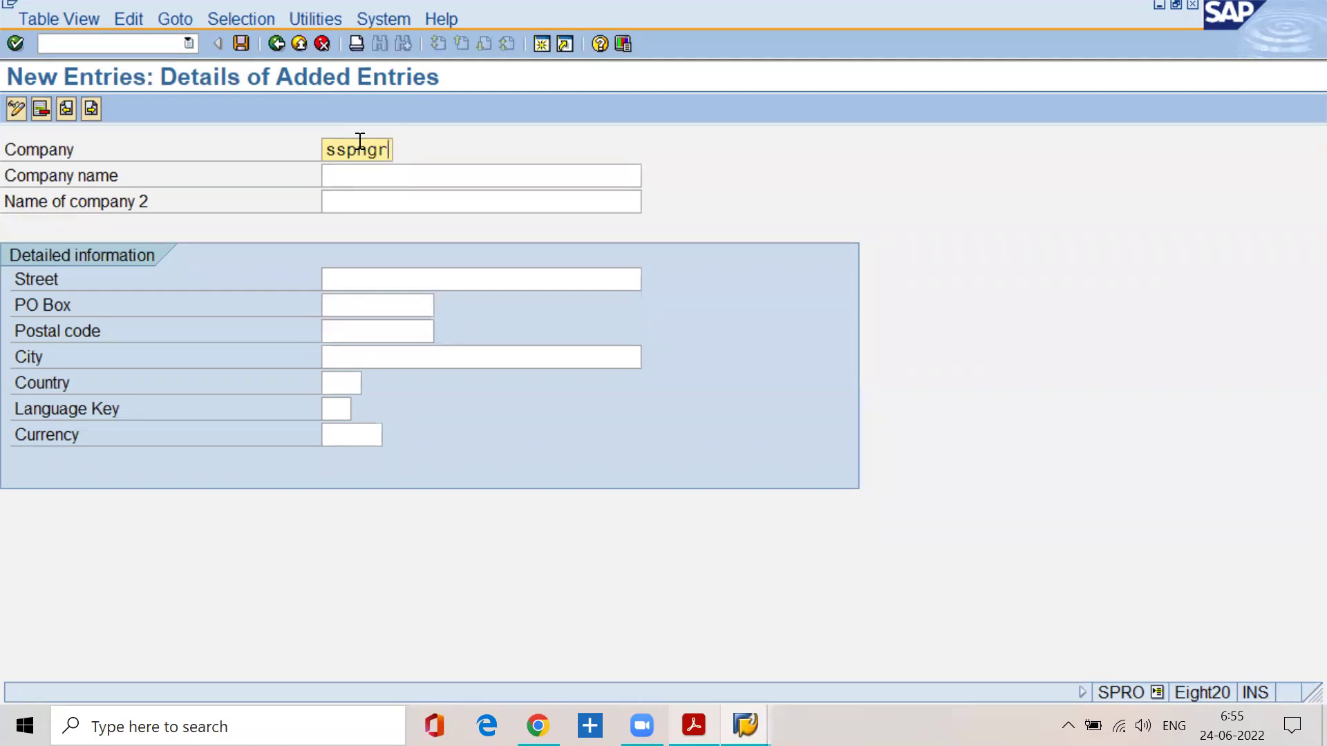
Step: Check the next field in the PDF notes, and enter wallmart group as the company name in SAP
{"action": "key", "text": "alt+Tab"}
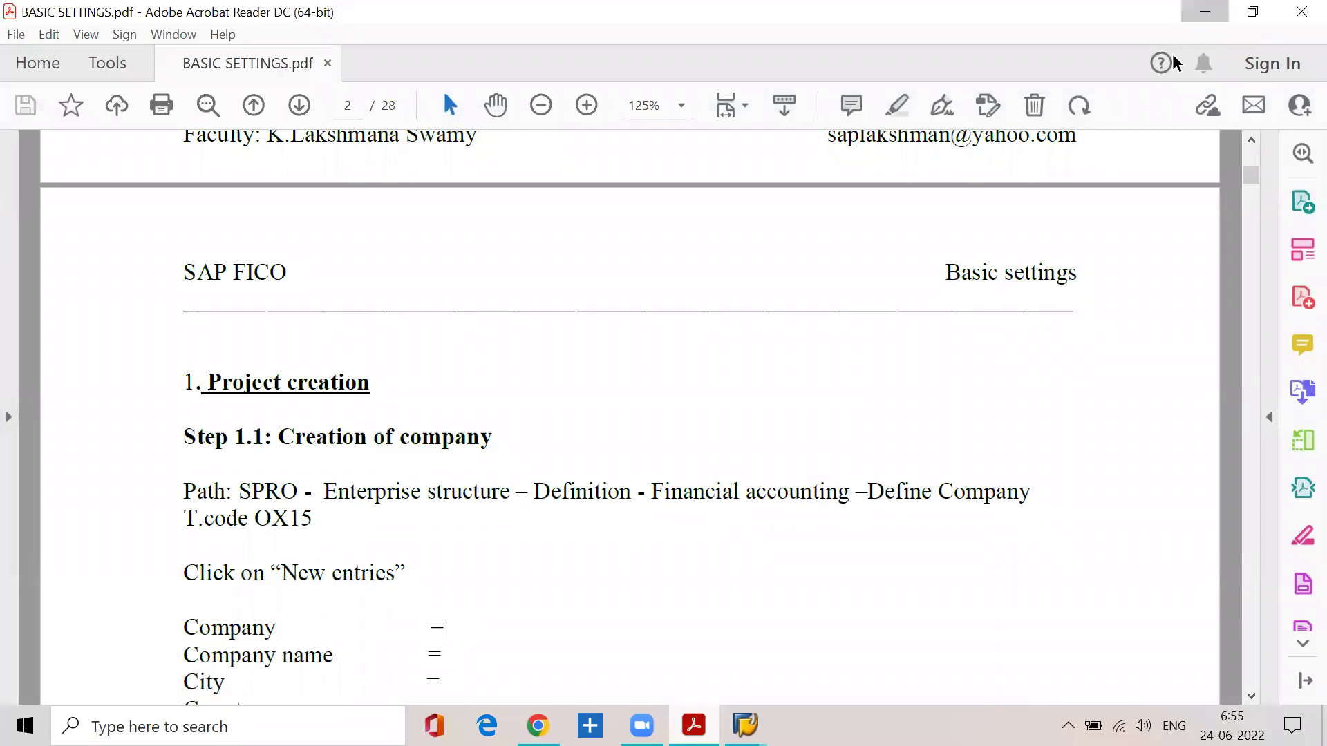
{"action": "left_click", "coordinate": [1203, 14]}
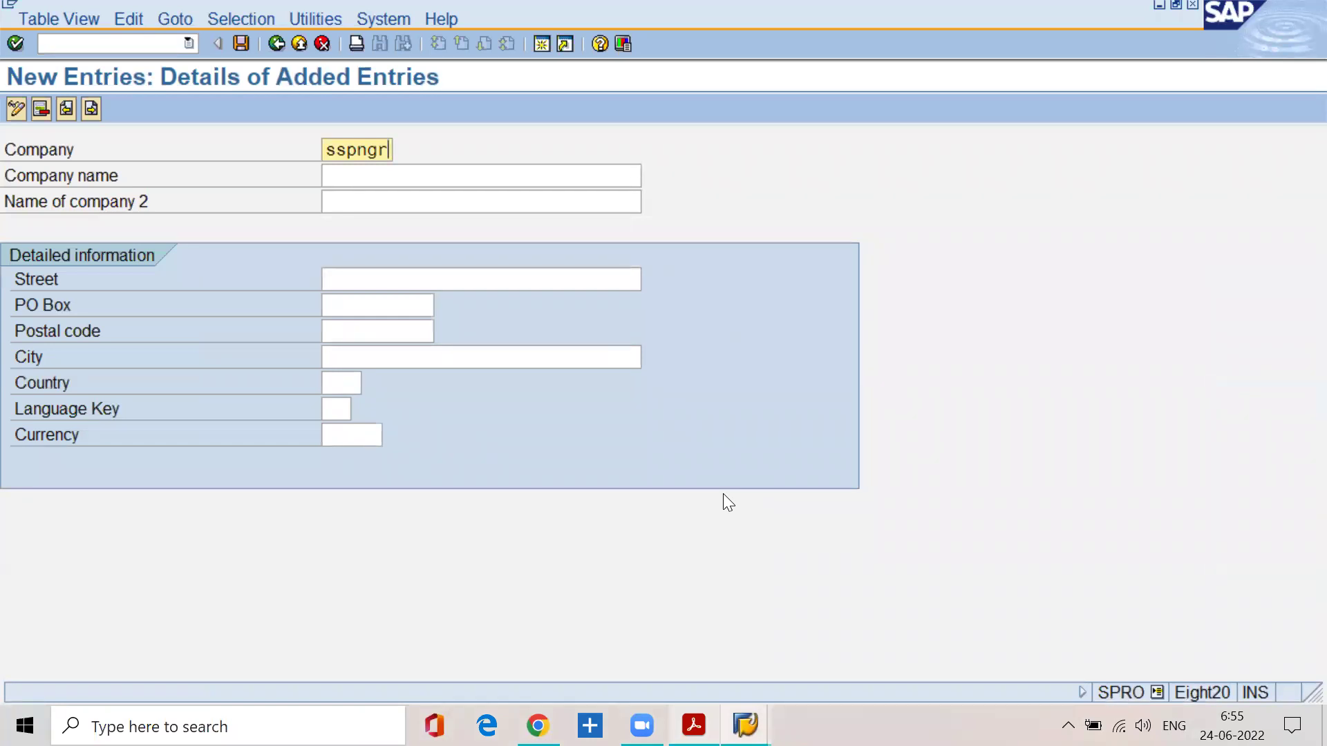
{"action": "left_click", "coordinate": [473, 177]}
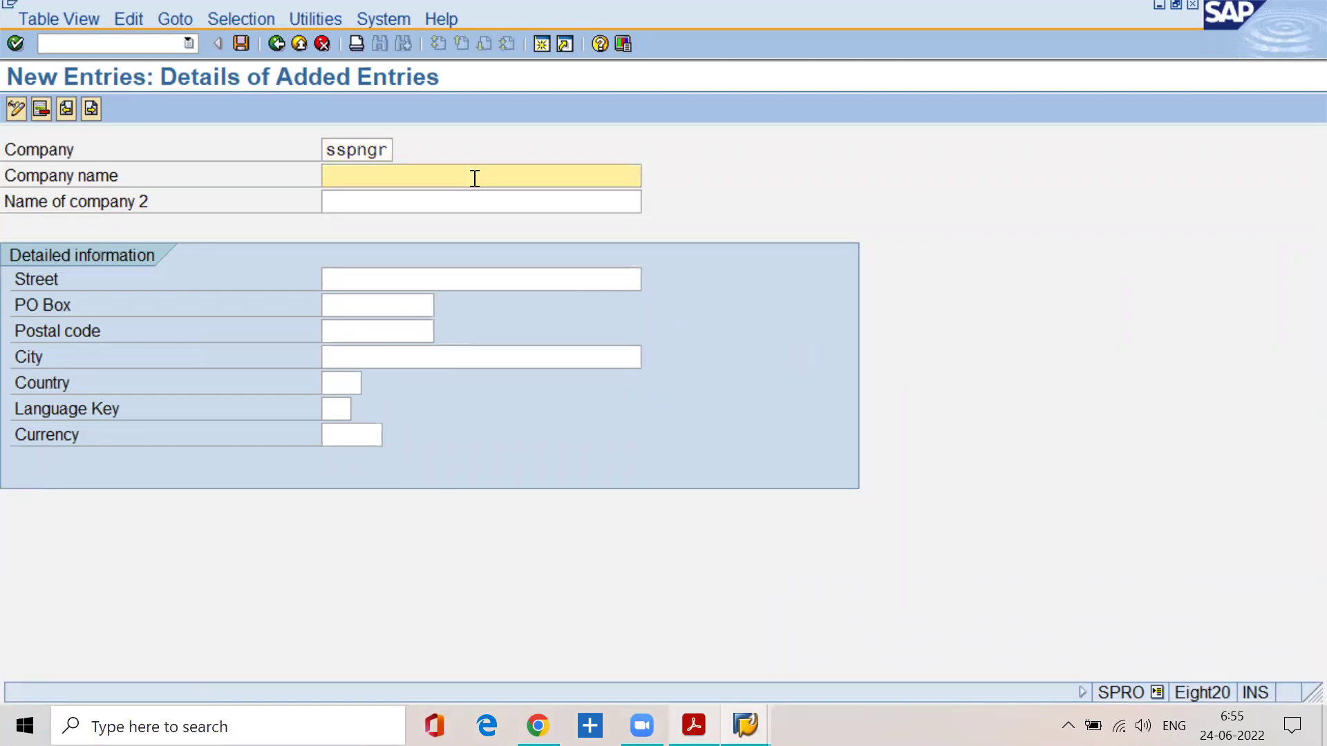
{"action": "type", "text": "wallmart group"}
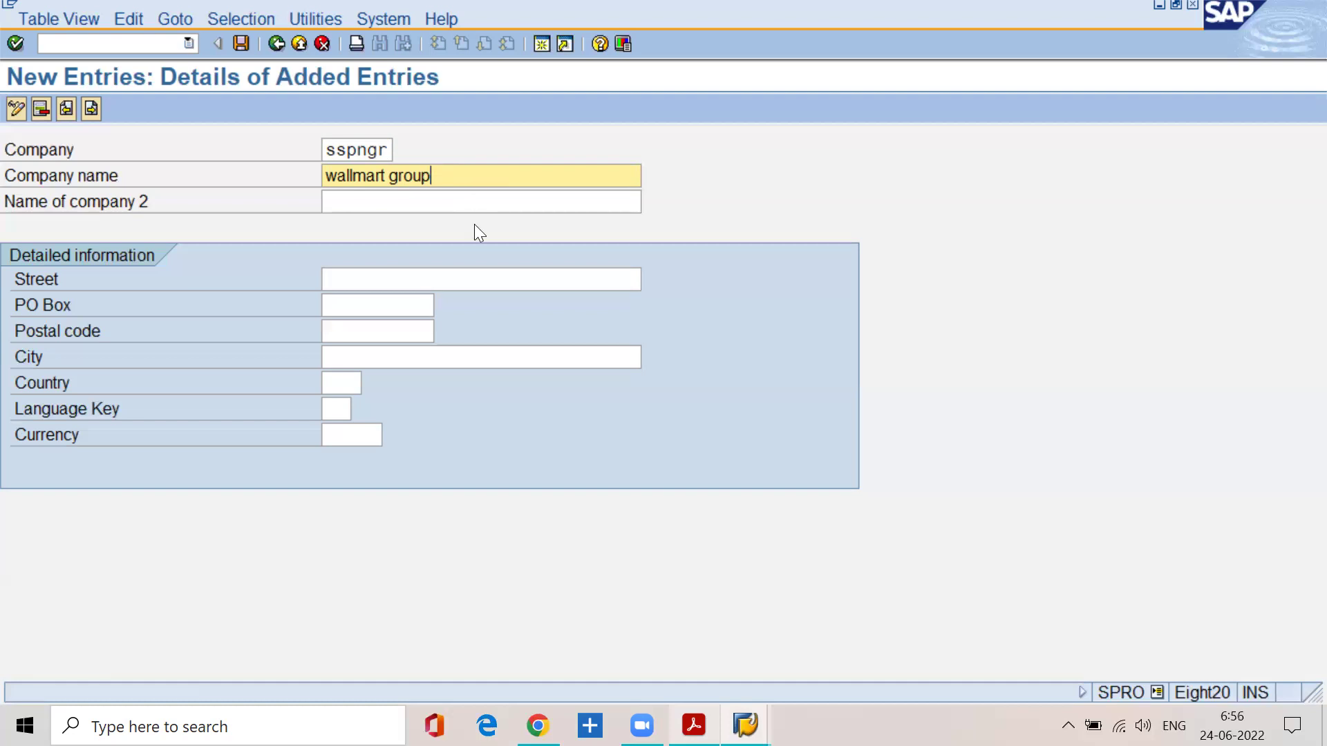
Step: Check the field after the company name in the PDF notes, and enter mumbai as the city in SAP
{"action": "left_click", "coordinate": [694, 726]}
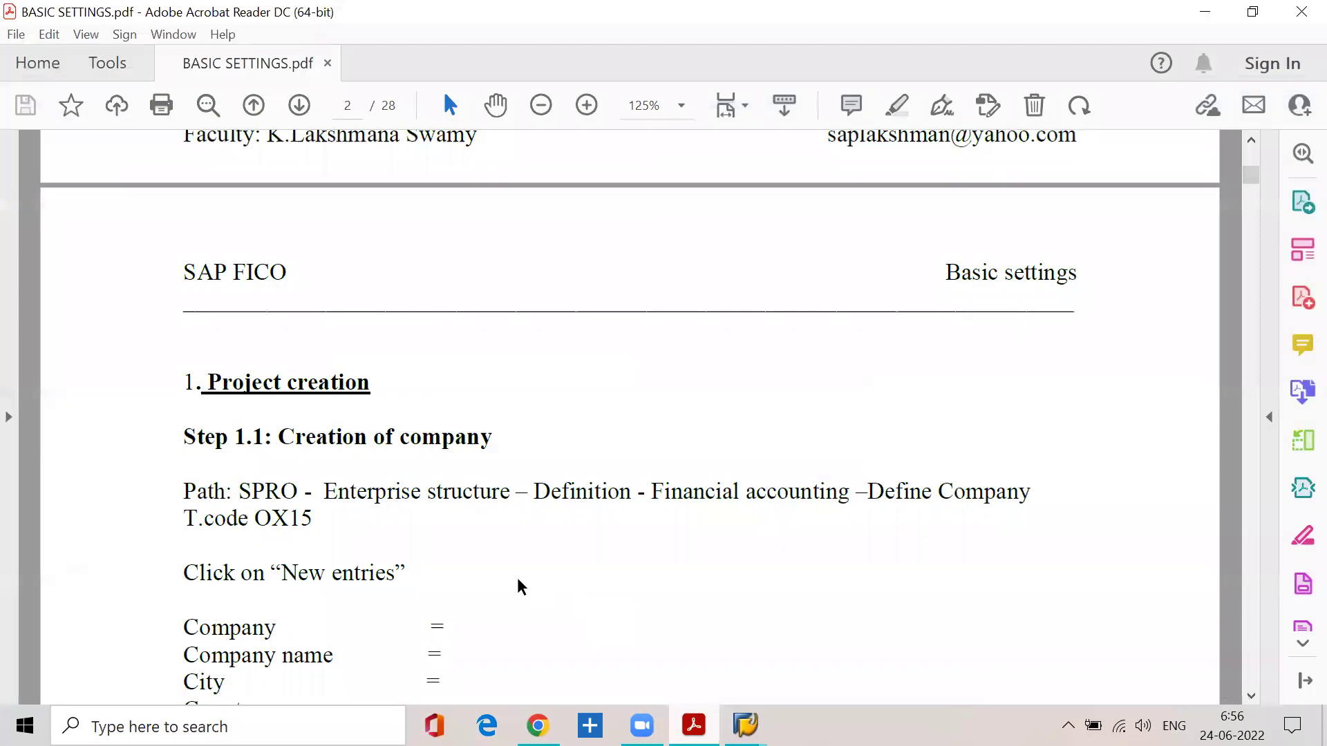
{"action": "scroll", "coordinate": [435, 569], "scroll_direction": "down", "scroll_amount": 3}
{"action": "left_click", "coordinate": [448, 502]}
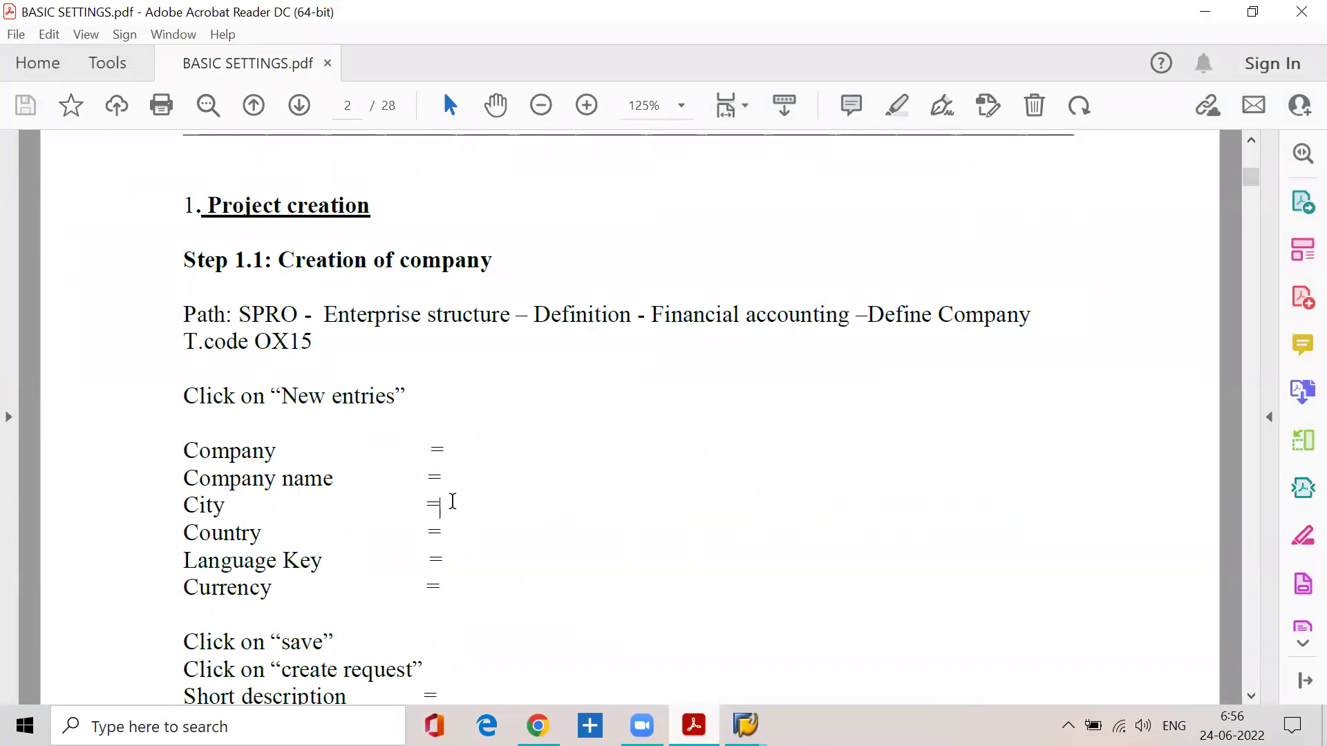
{"action": "key", "text": "alt+Tab"}
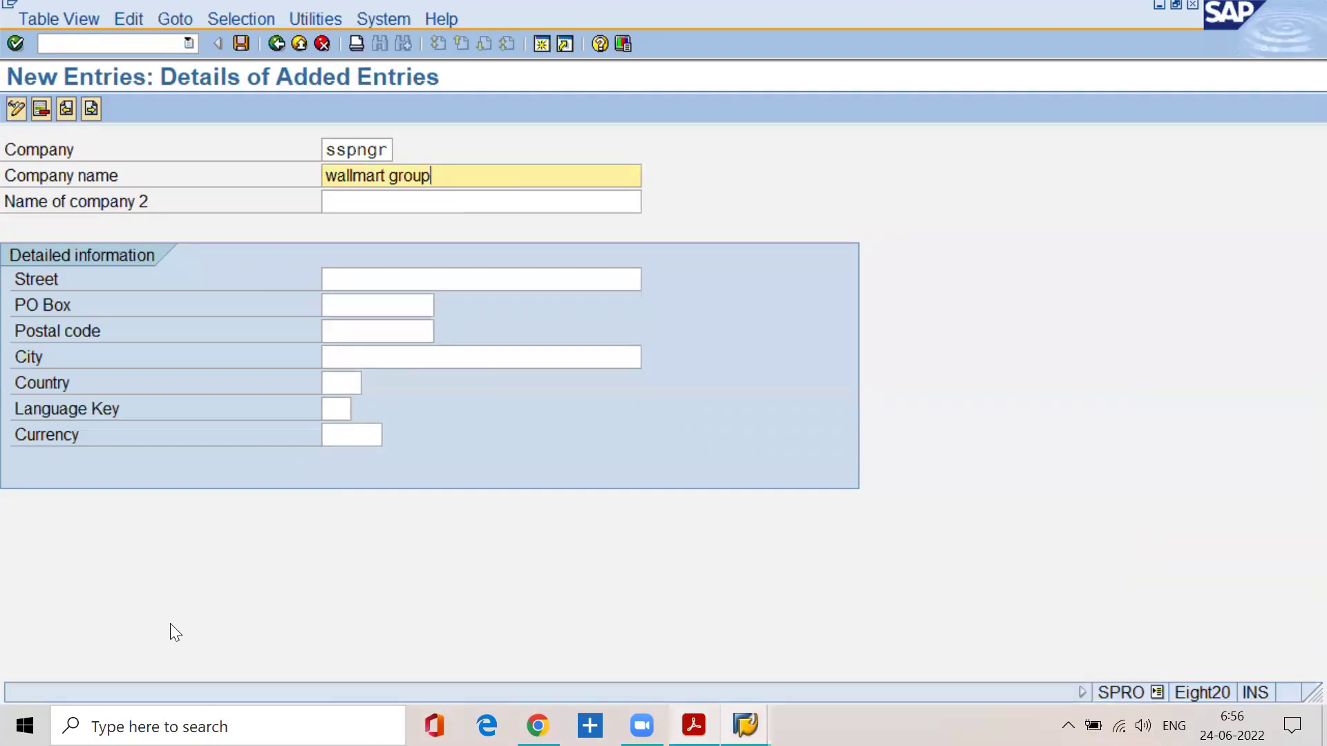
{"action": "left_click", "coordinate": [344, 354]}
{"action": "type", "text": "mumbai"}
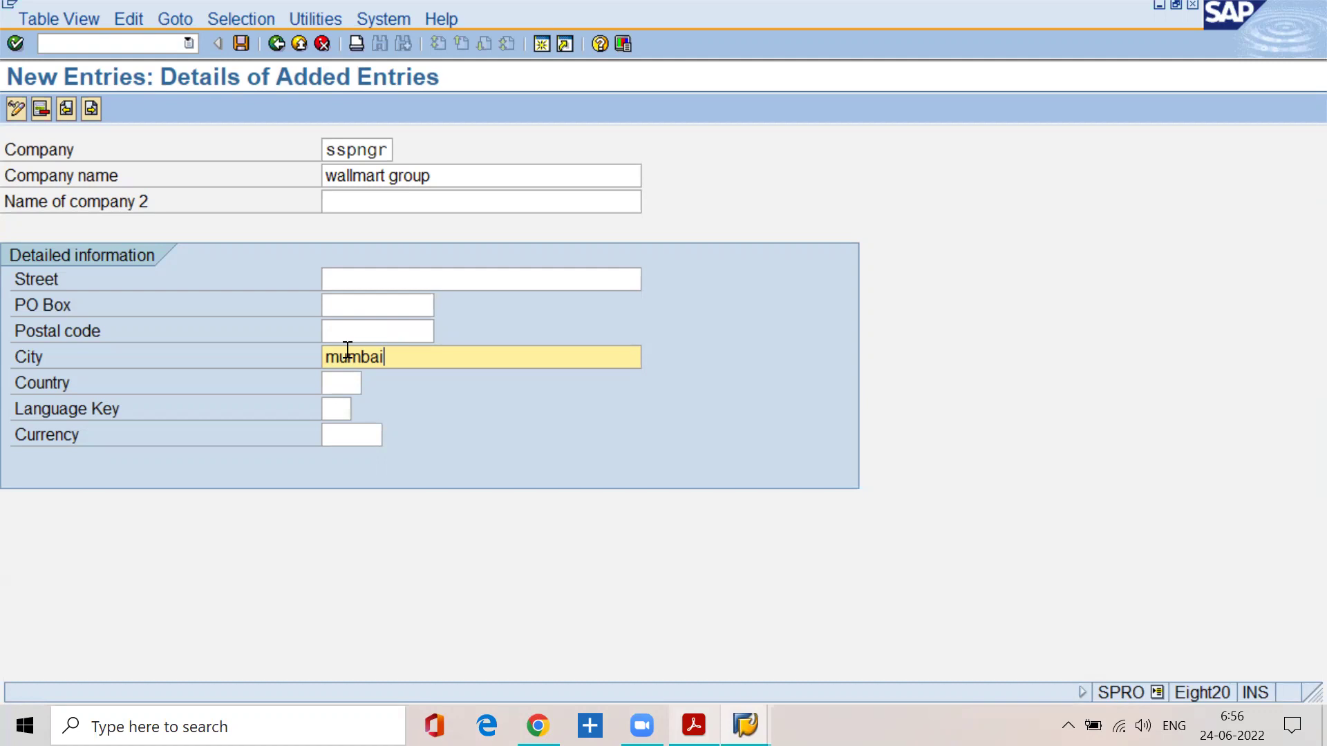
Step: Replace the company name with realiance group
{"action": "left_click", "coordinate": [446, 173]}
{"action": "key", "text": "BackSpace"}
{"action": "key", "text": "BackSpace"}
{"action": "key", "text": "BackSpace"}
{"action": "key", "text": "BackSpace"}
{"action": "key", "text": "BackSpace"}
{"action": "key", "text": "BackSpace"}
{"action": "key", "text": "BackSpace"}
{"action": "key", "text": "BackSpace"}
{"action": "key", "text": "BackSpace"}
{"action": "key", "text": "BackSpace"}
{"action": "key", "text": "BackSpace"}
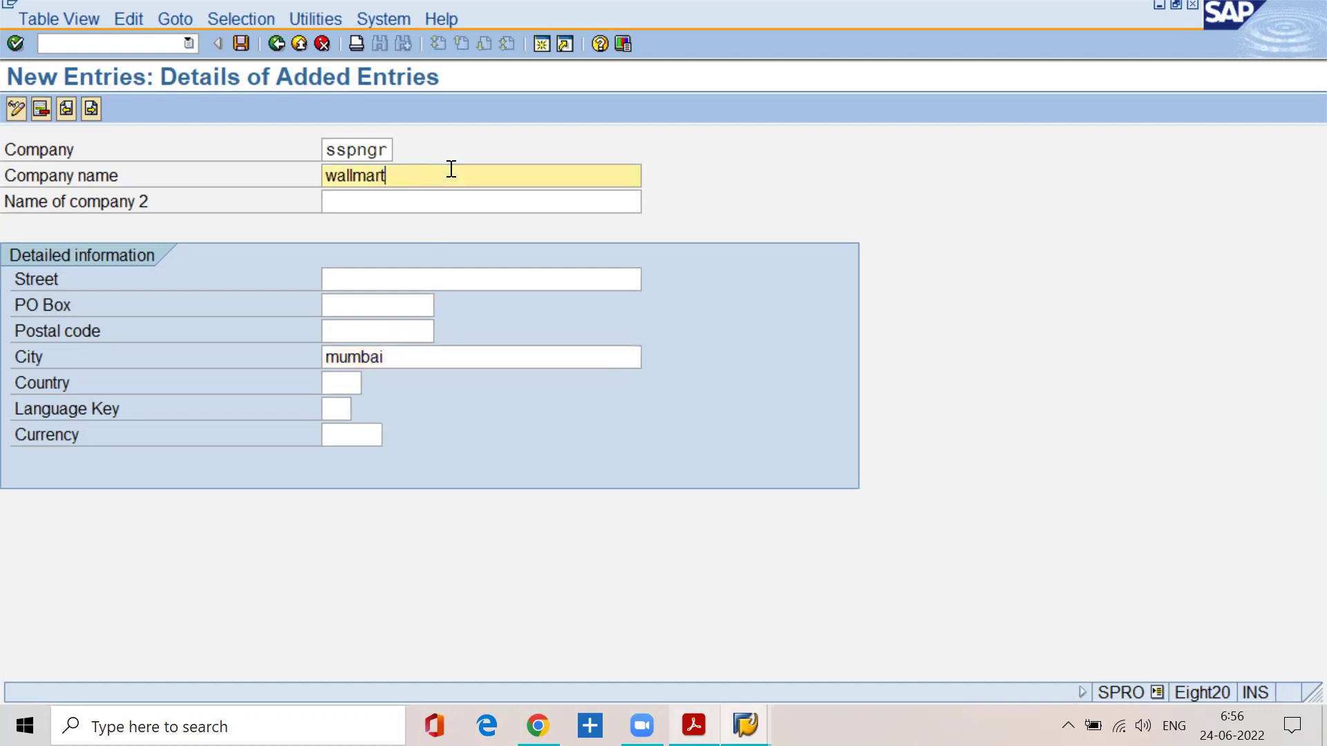
{"action": "key", "text": "BackSpace"}
{"action": "key", "text": "BackSpace"}
{"action": "key", "text": "BackSpace"}
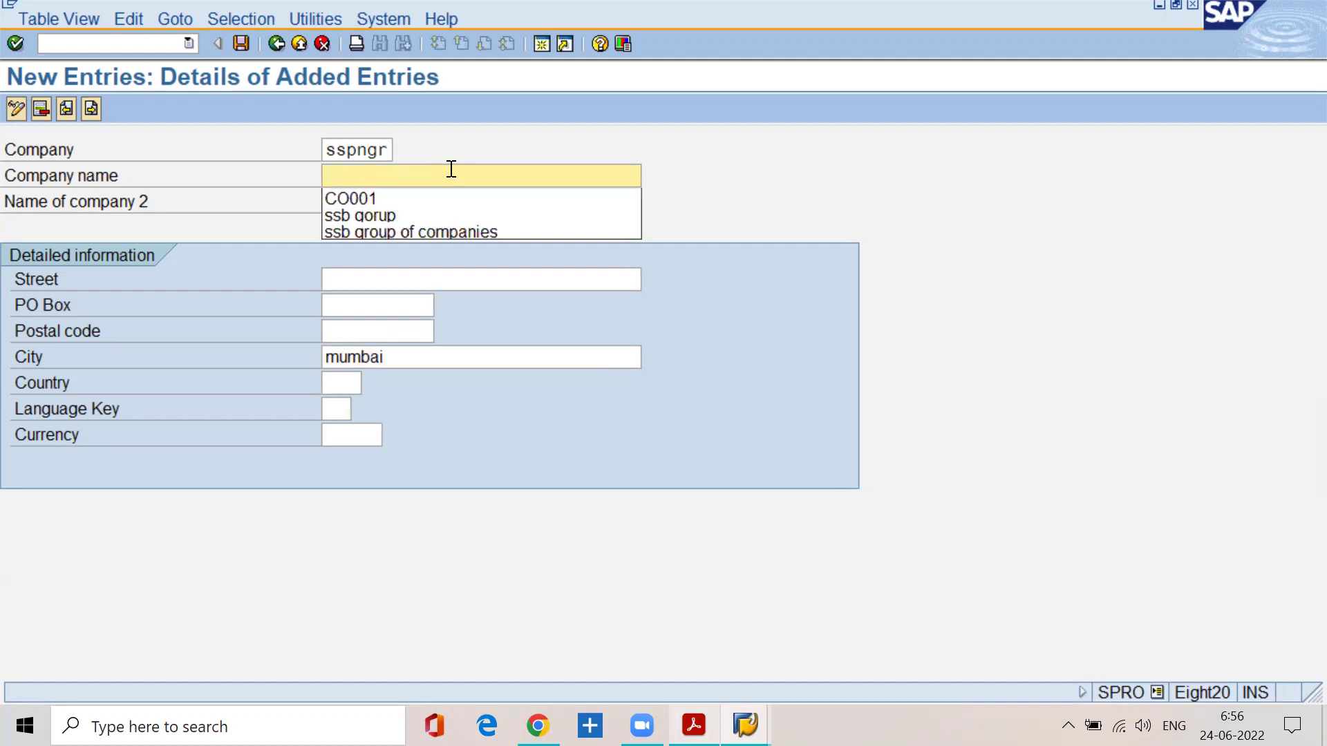
{"action": "type", "text": "reali"}
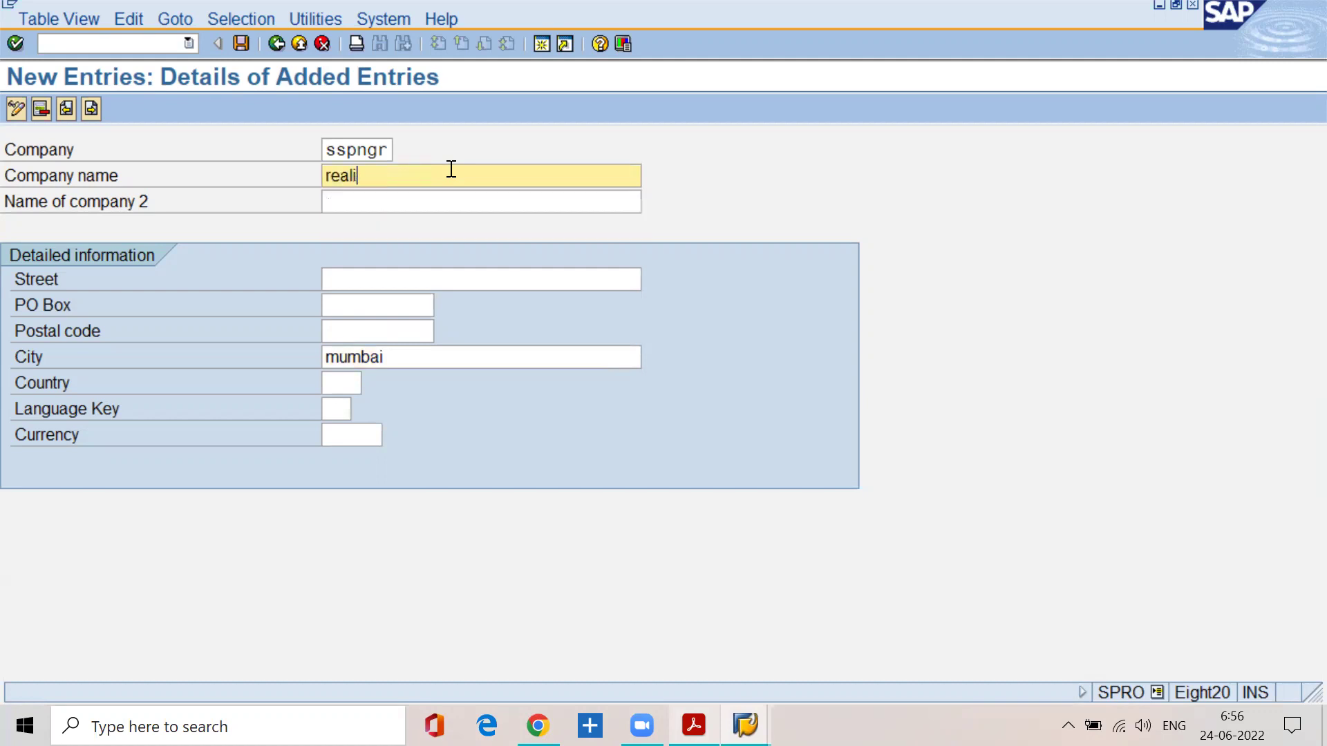
{"action": "type", "text": "ance group"}
{"action": "left_click", "coordinate": [390, 360]}
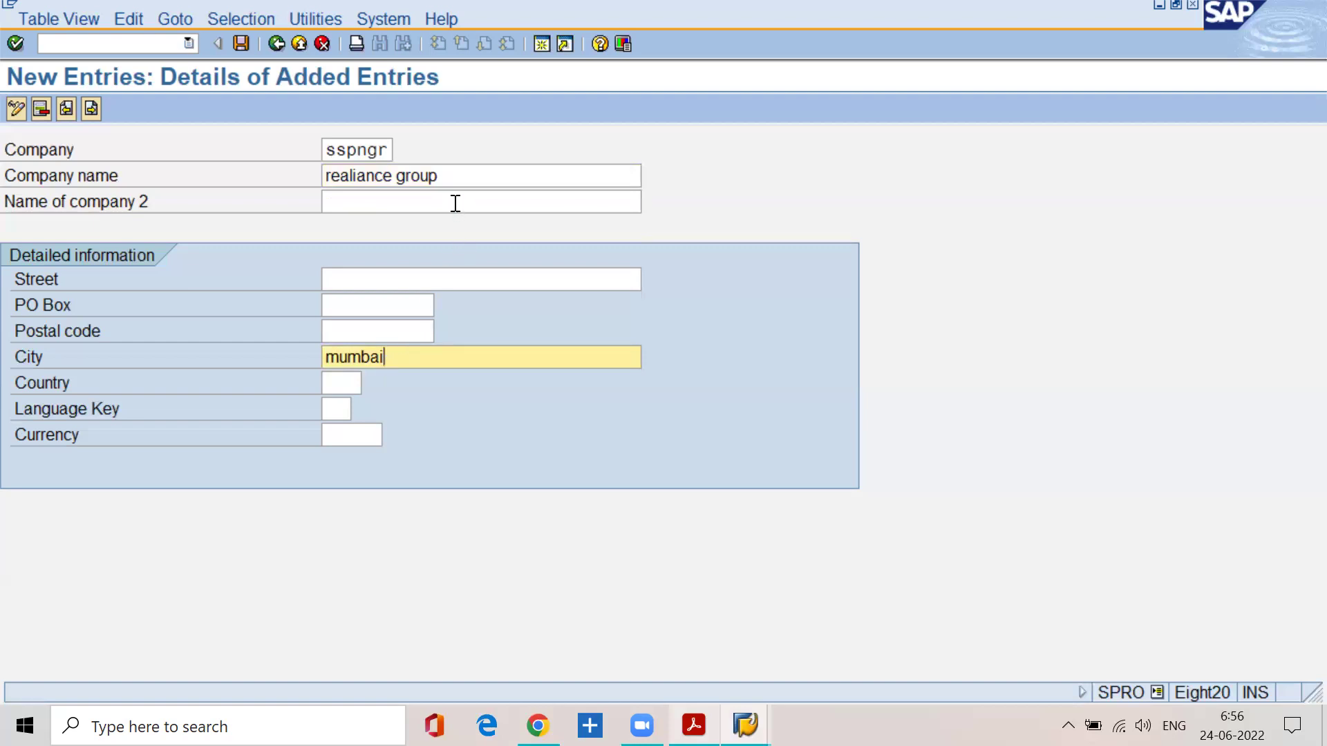
{"action": "left_click", "coordinate": [454, 179]}
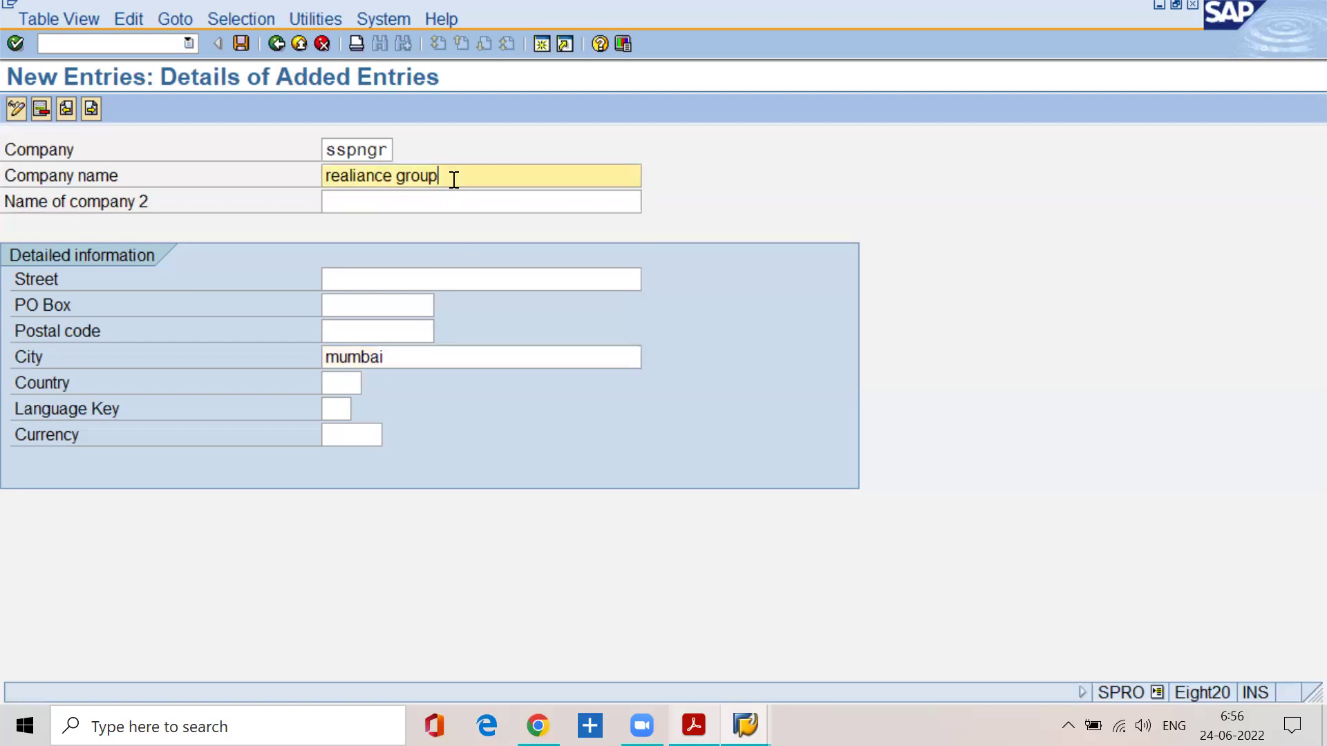
{"action": "left_click", "coordinate": [406, 357]}
{"action": "left_click_drag", "start_coordinate": [406, 358], "coordinate": [296, 376]}
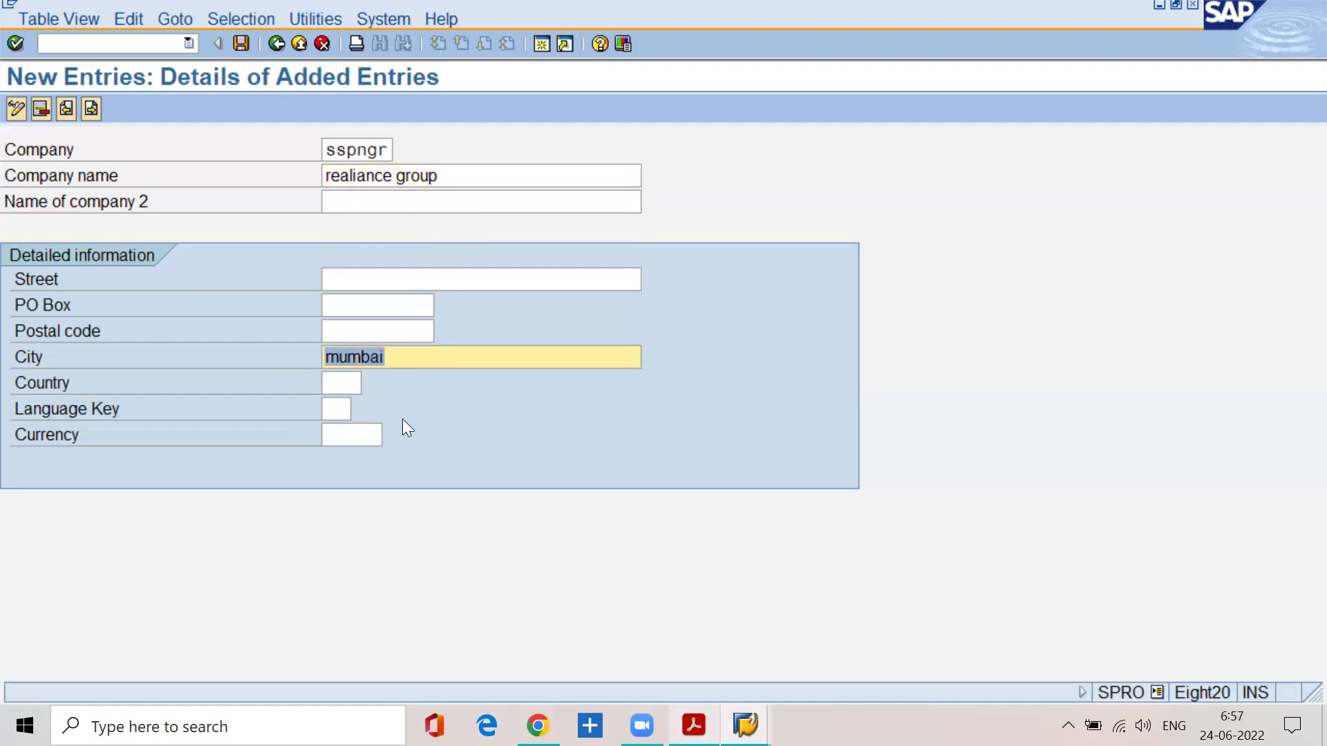
Step: Enter in as the country, and check the Country line in the PDF notes before returning to SAP
{"action": "left_click", "coordinate": [355, 382]}
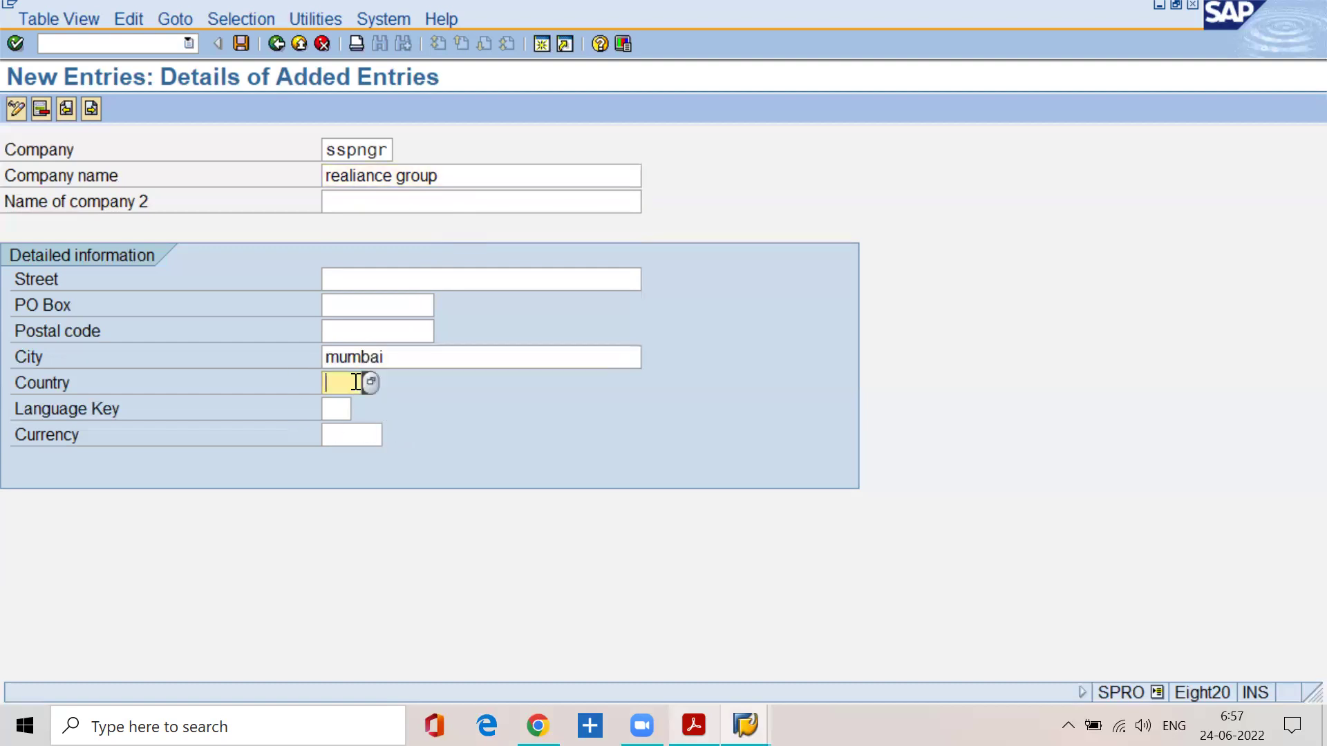
{"action": "type", "text": "in"}
{"action": "left_click", "coordinate": [694, 726]}
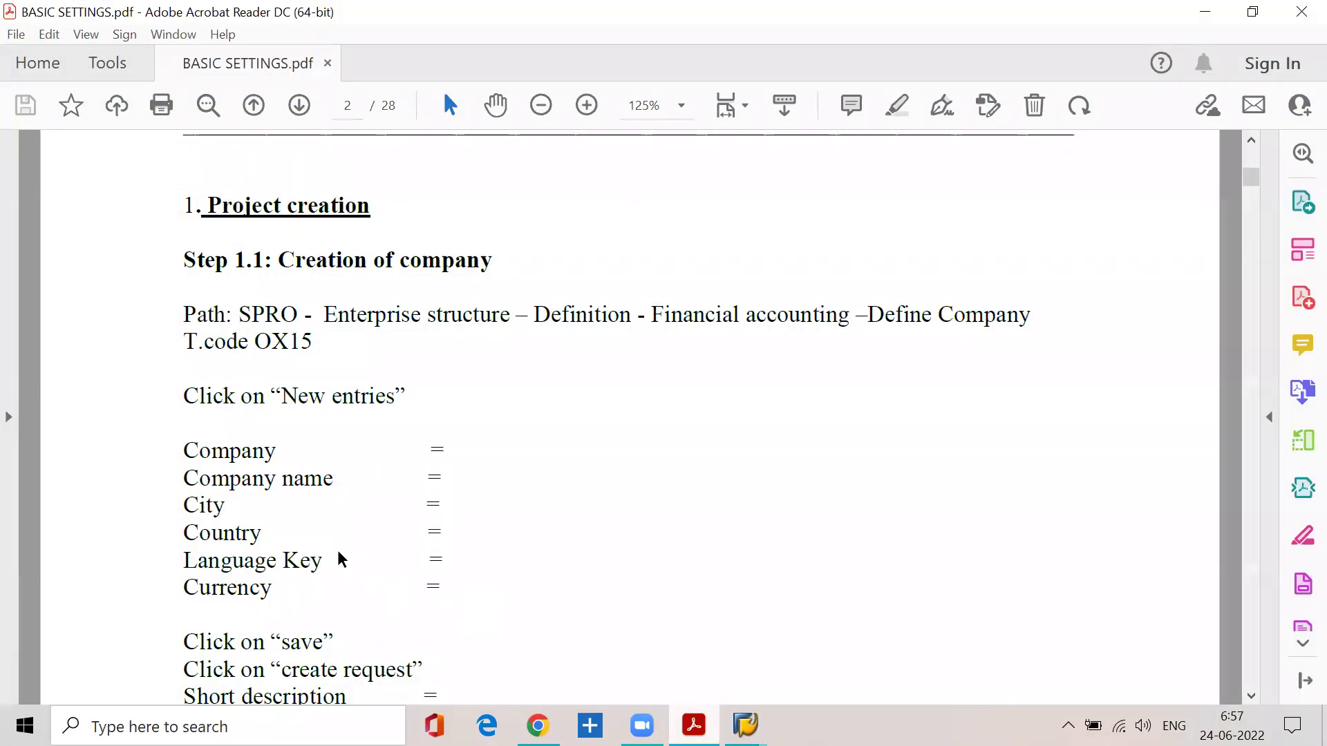
{"action": "left_click", "coordinate": [443, 534]}
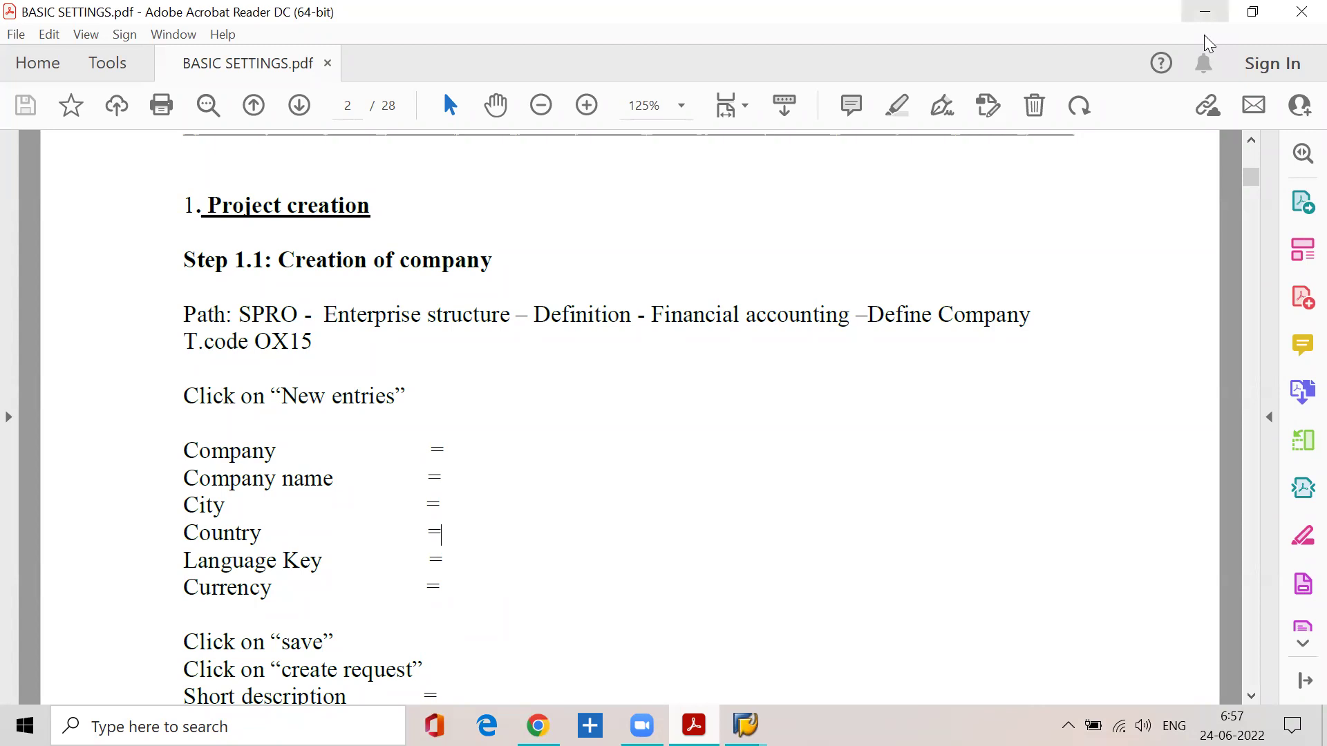
{"action": "left_click", "coordinate": [1204, 12]}
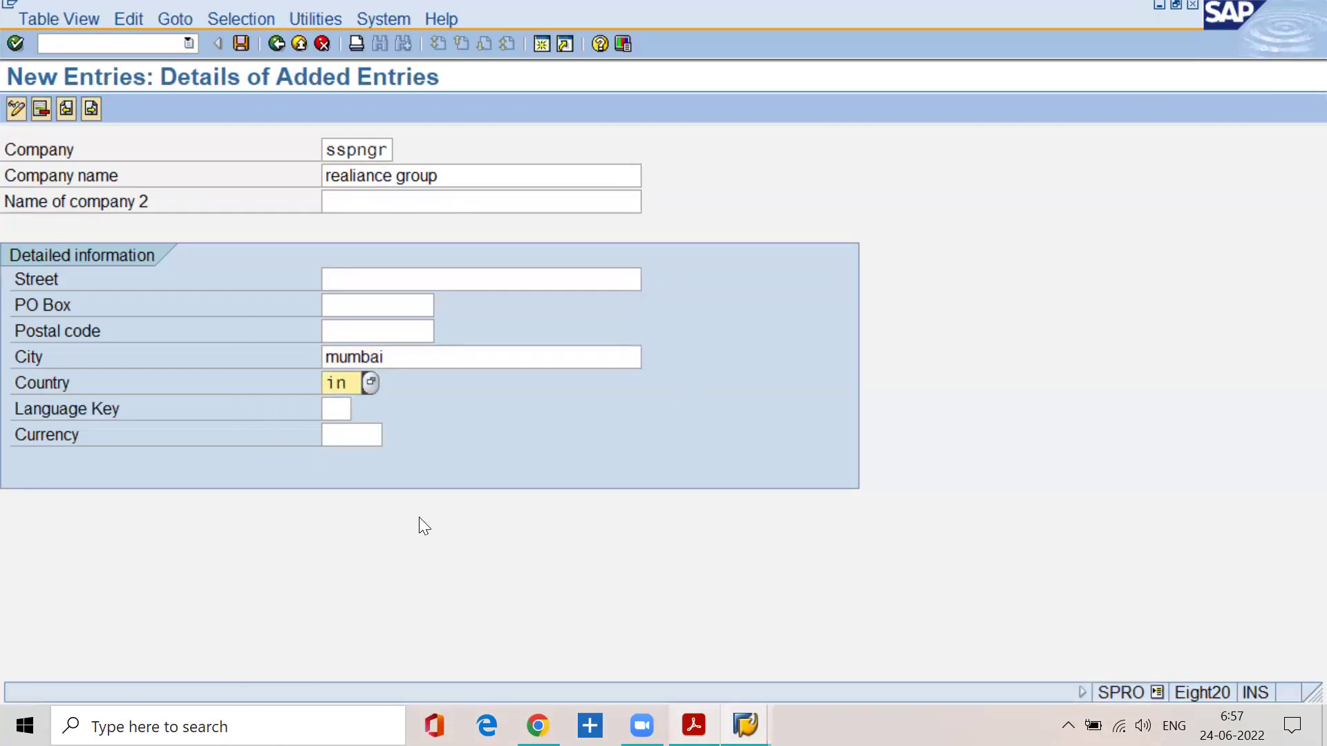
Step: Try us as the company's country, and clear the Country field again
{"action": "left_click_drag", "start_coordinate": [483, 176], "coordinate": [331, 189]}
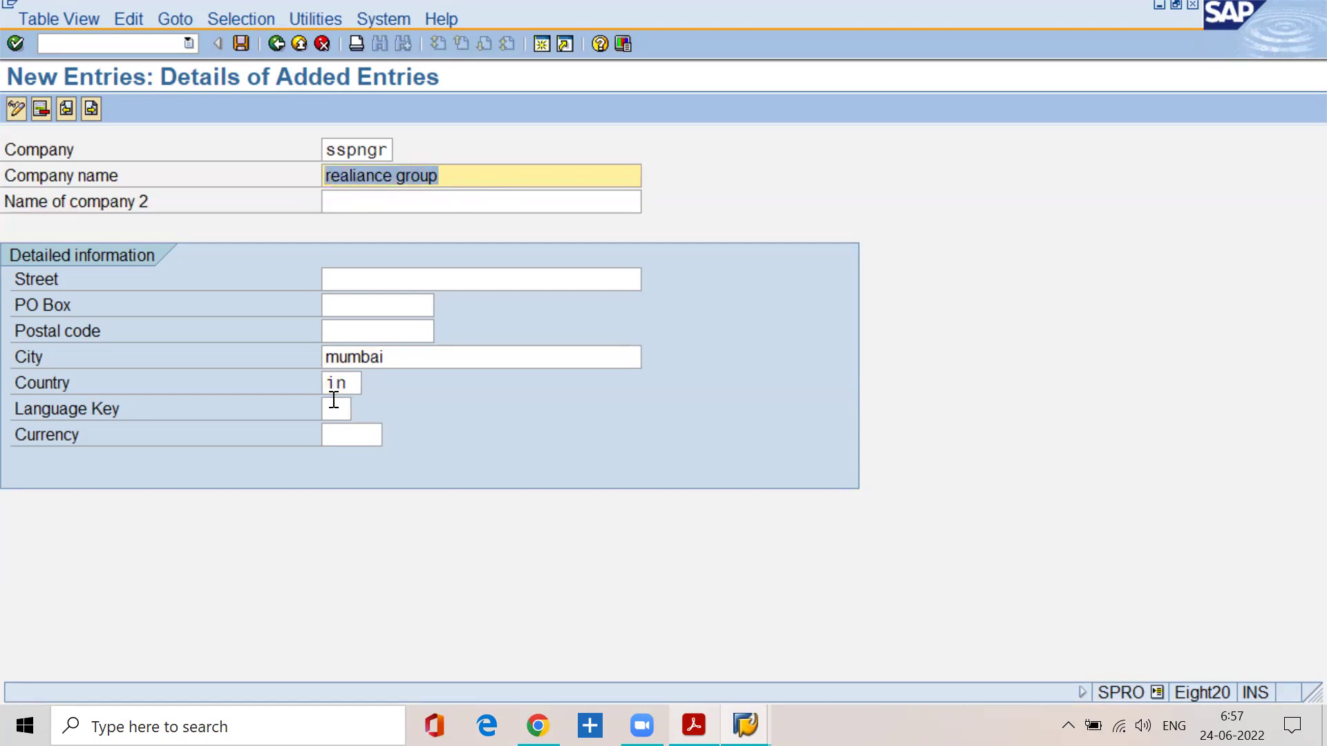
{"action": "double_click", "coordinate": [353, 383]}
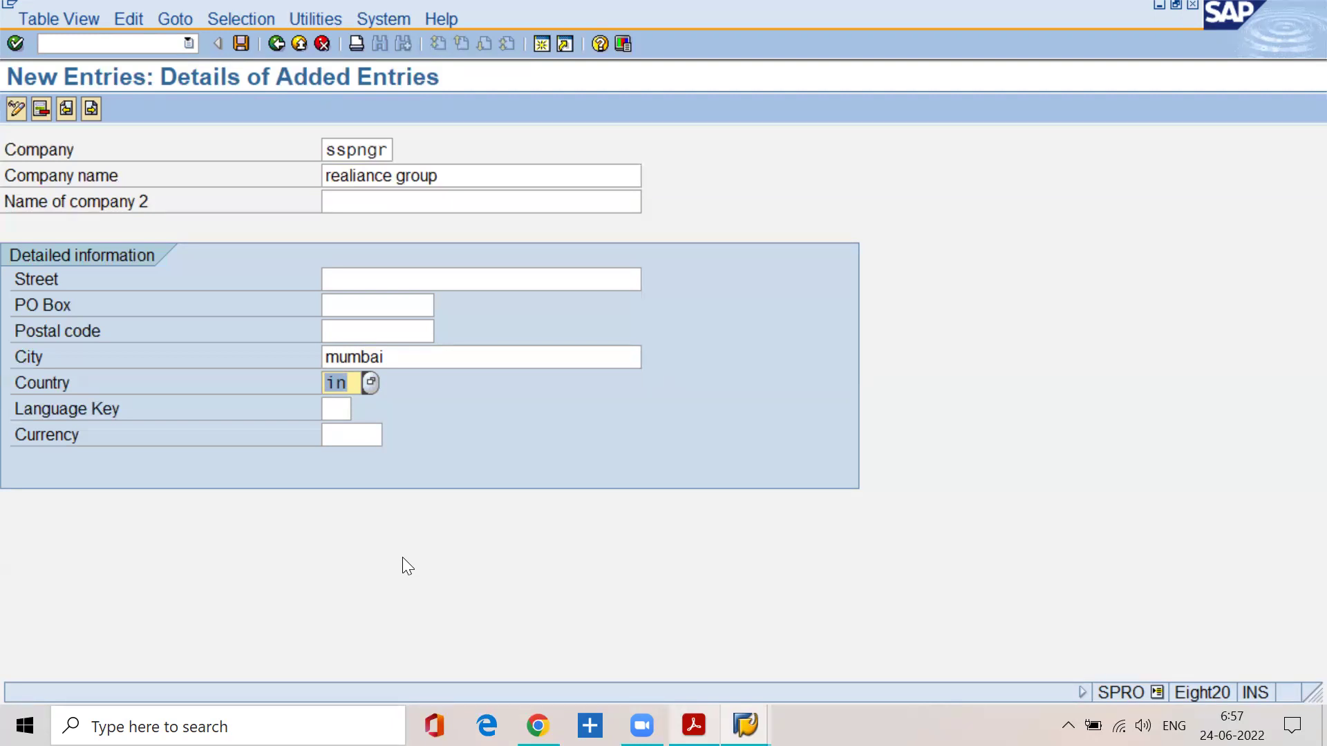
{"action": "key", "text": "BackSpace"}
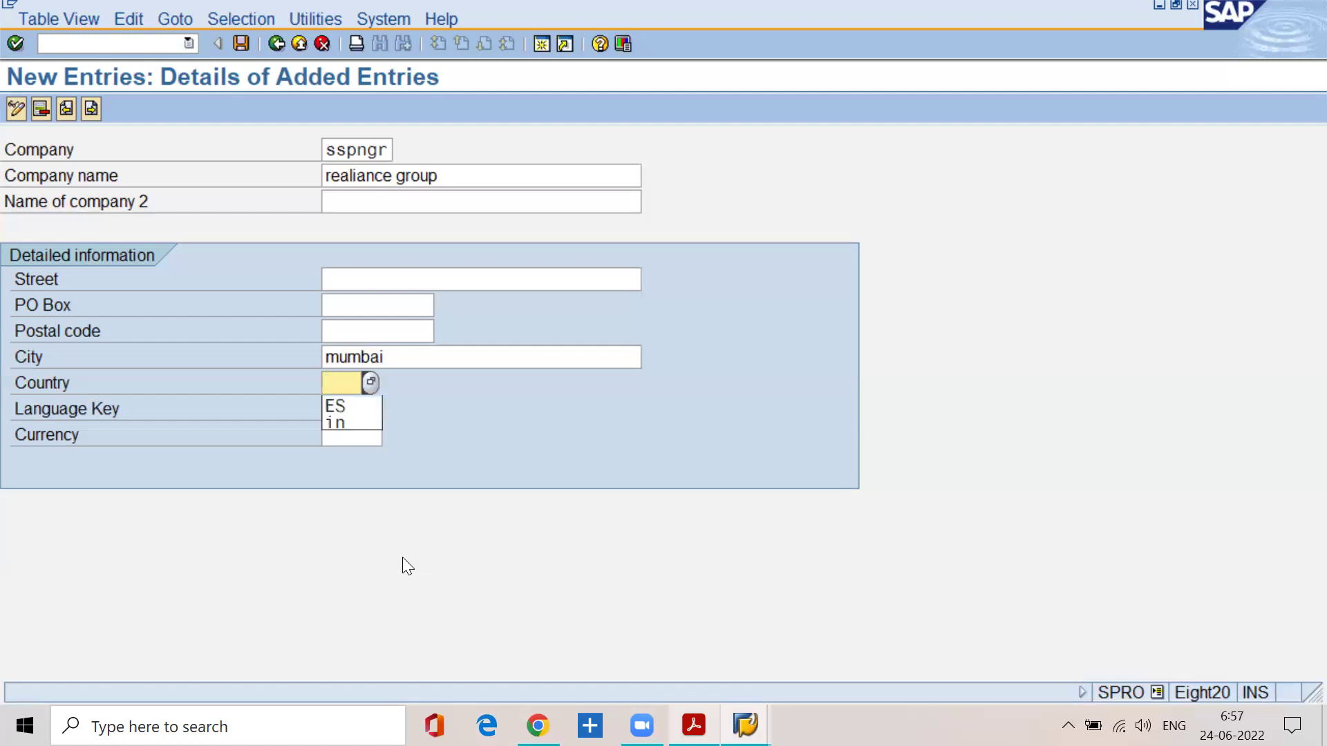
{"action": "type", "text": "us"}
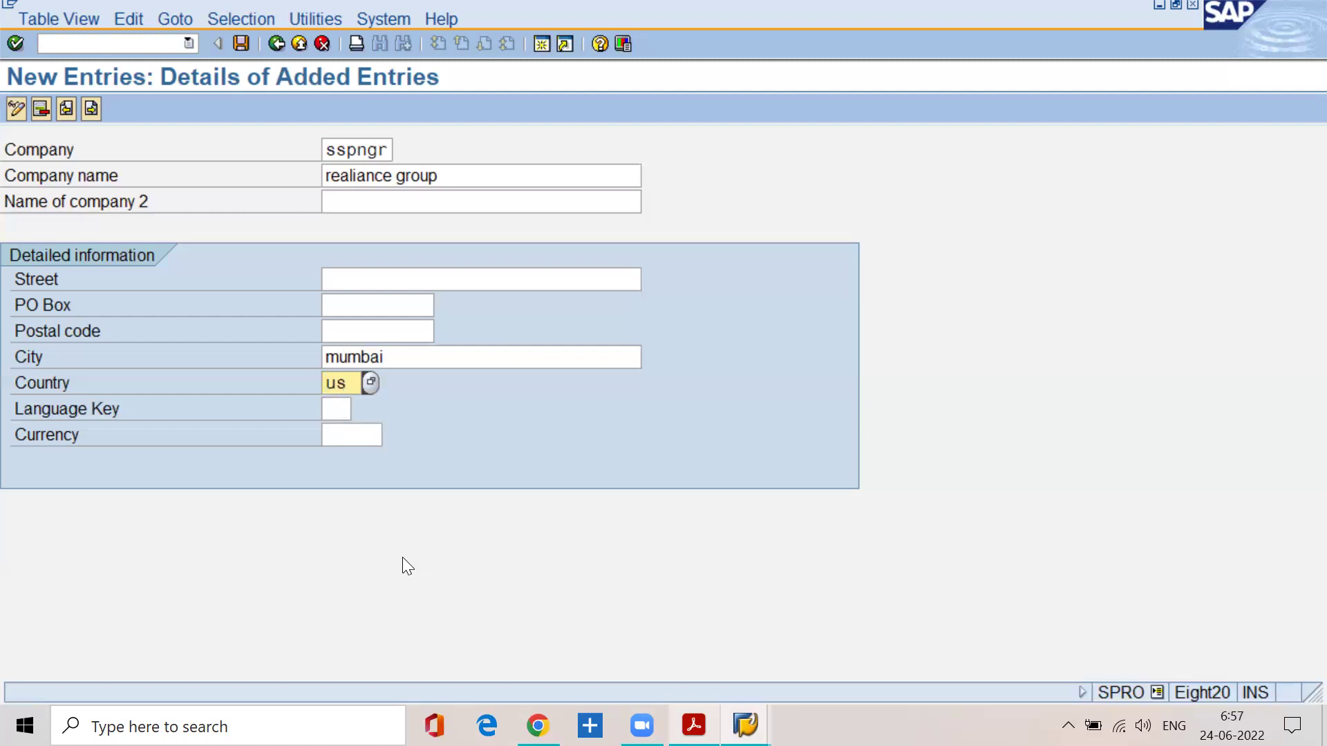
{"action": "key", "text": "BackSpace"}
{"action": "key", "text": "BackSpace"}
{"action": "left_click", "coordinate": [716, 176]}
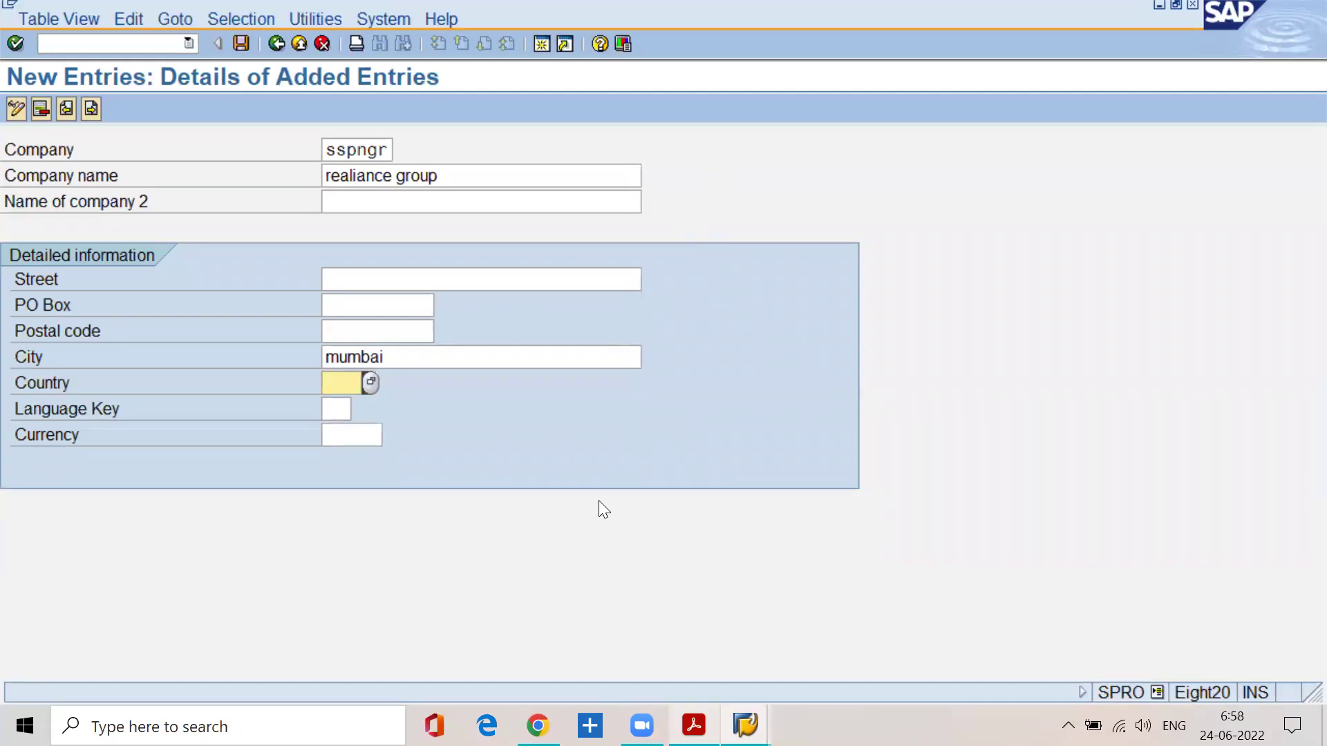
Step: Bring up the possible values for the company's country and examine the entries from Austria through Germany
{"action": "left_click", "coordinate": [370, 383]}
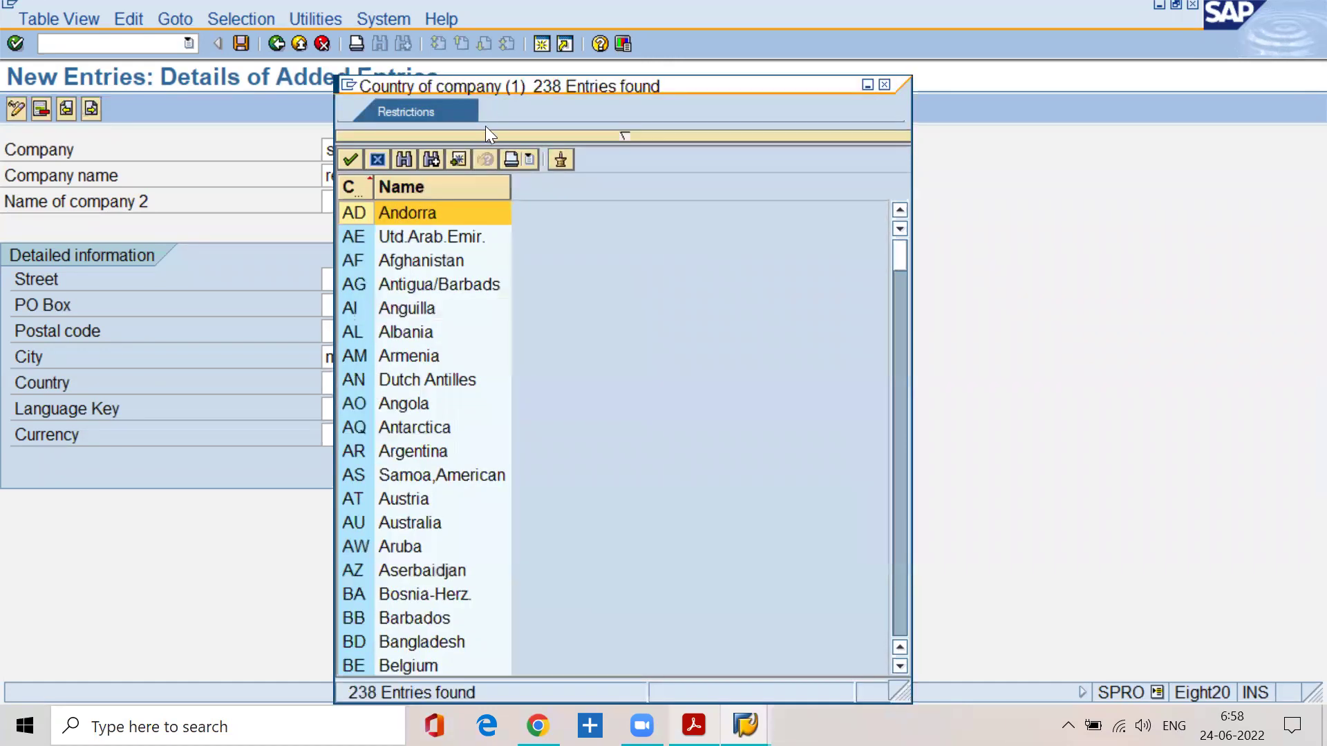
{"action": "left_click_drag", "start_coordinate": [486, 81], "coordinate": [691, 54]}
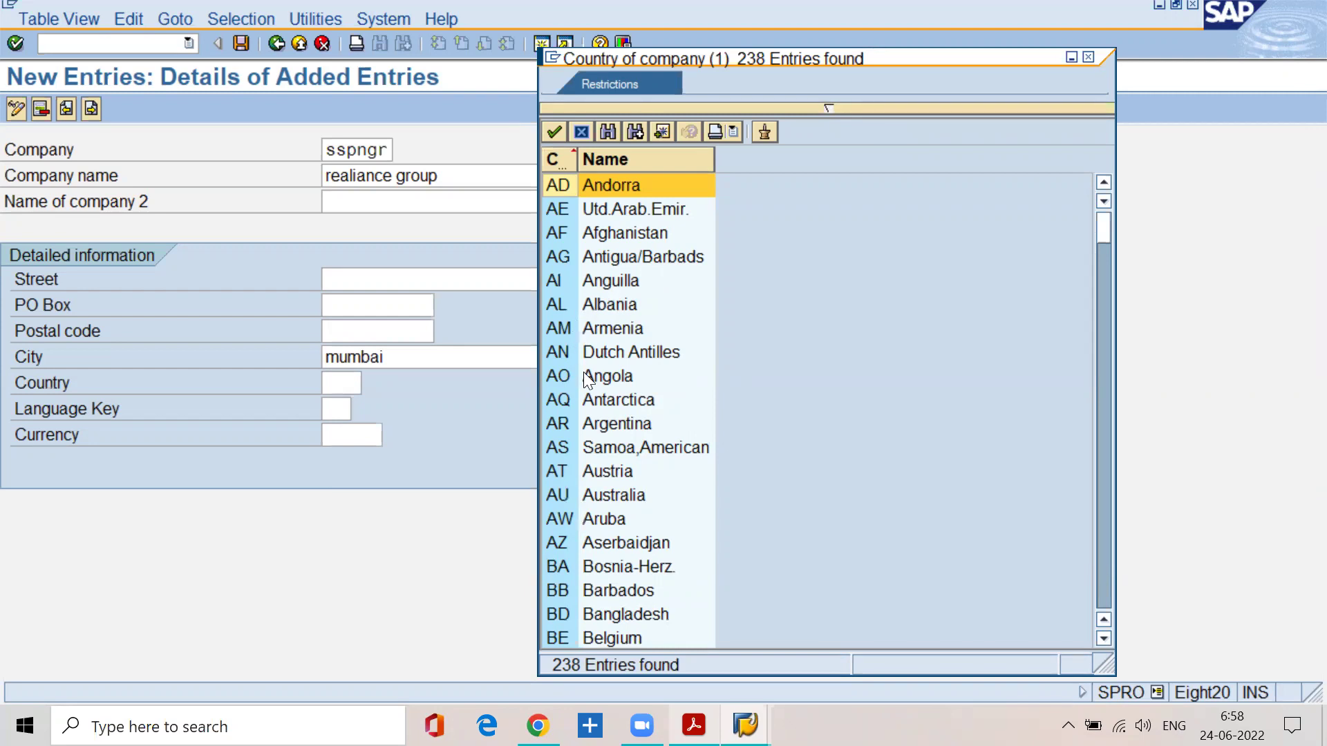
{"action": "left_click", "coordinate": [621, 472]}
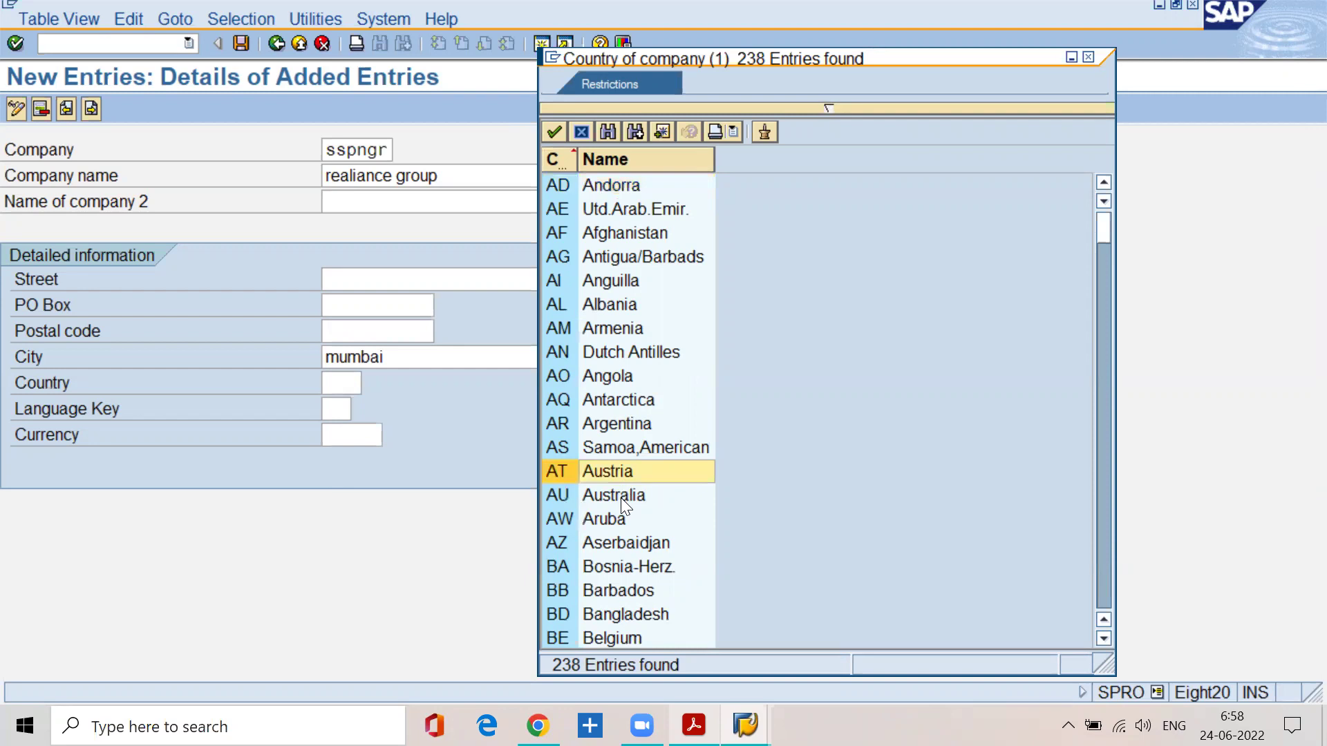
{"action": "left_click", "coordinate": [621, 496]}
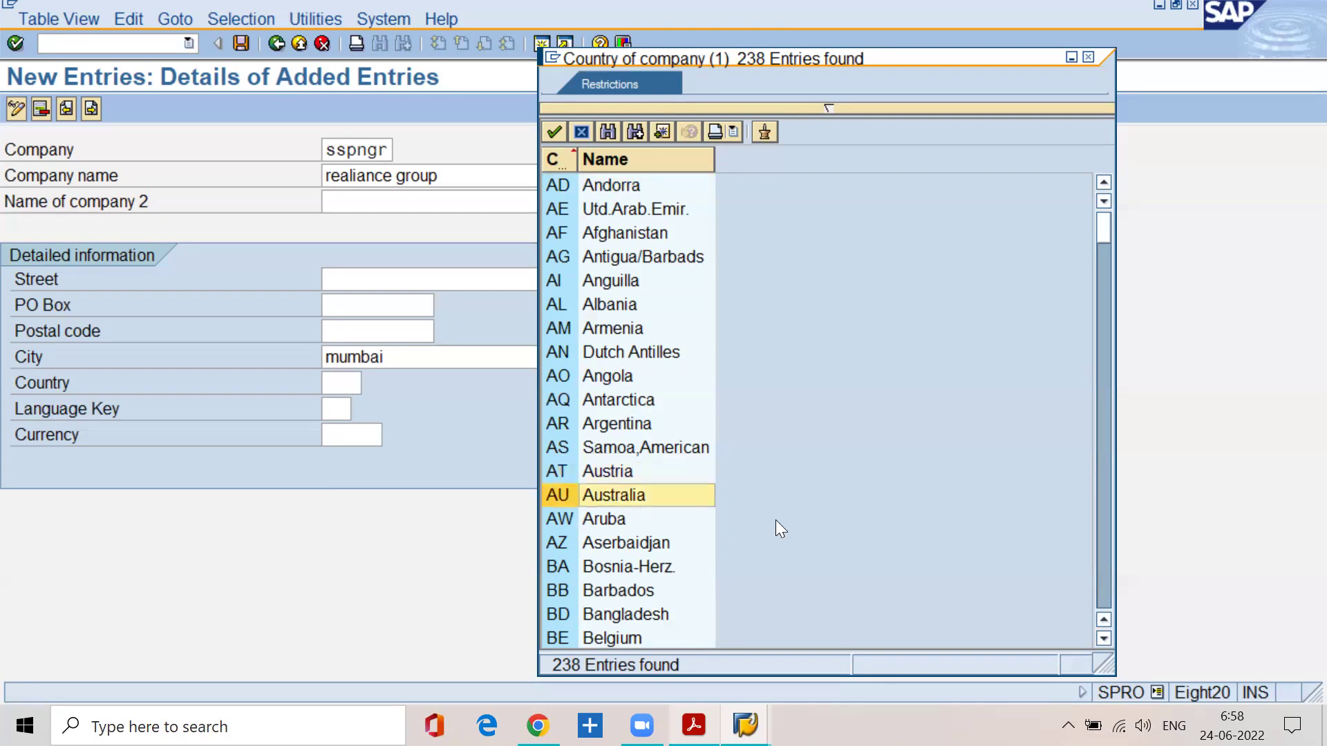
{"action": "scroll", "coordinate": [775, 520], "scroll_direction": "down", "scroll_amount": 3}
{"action": "left_click", "coordinate": [624, 424]}
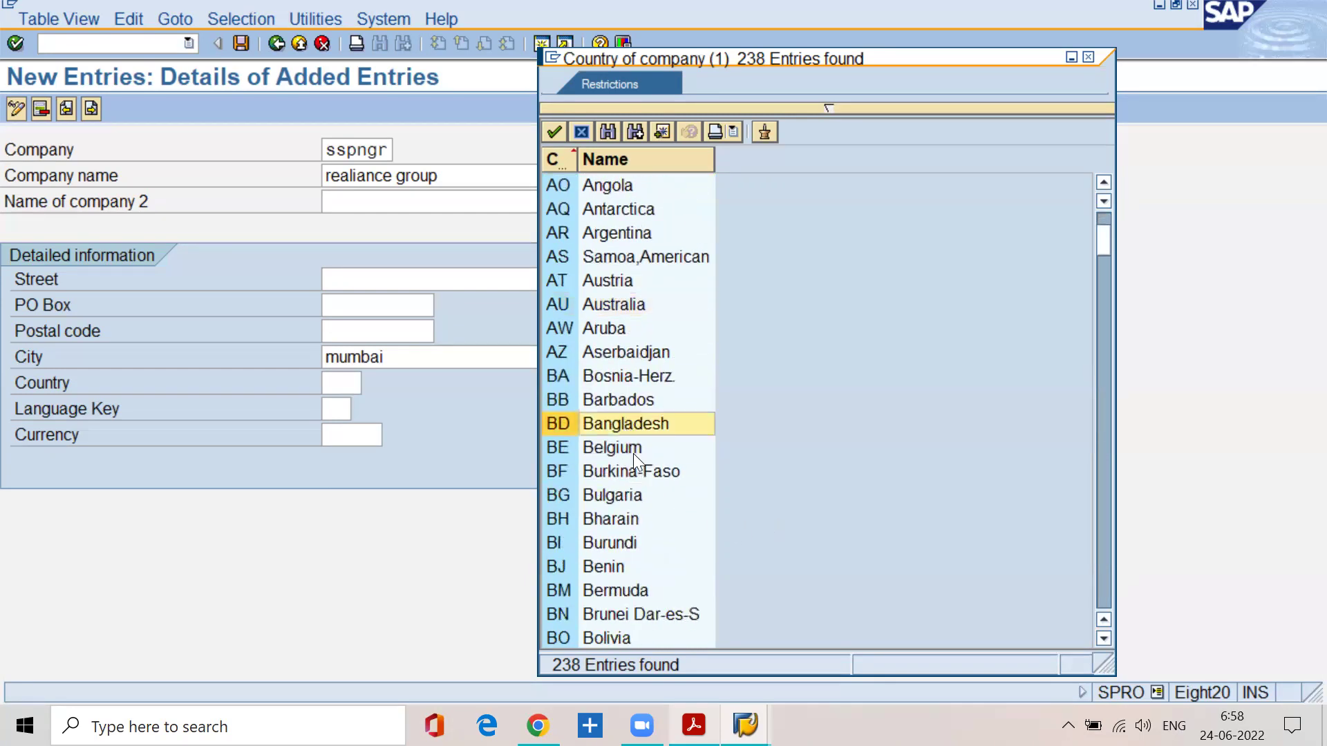
{"action": "scroll", "coordinate": [675, 558], "scroll_direction": "down", "scroll_amount": 3}
{"action": "scroll", "coordinate": [663, 553], "scroll_direction": "down", "scroll_amount": 2}
{"action": "left_click", "coordinate": [629, 545]}
{"action": "scroll", "coordinate": [743, 544], "scroll_direction": "down", "scroll_amount": 2}
{"action": "left_click", "coordinate": [629, 553]}
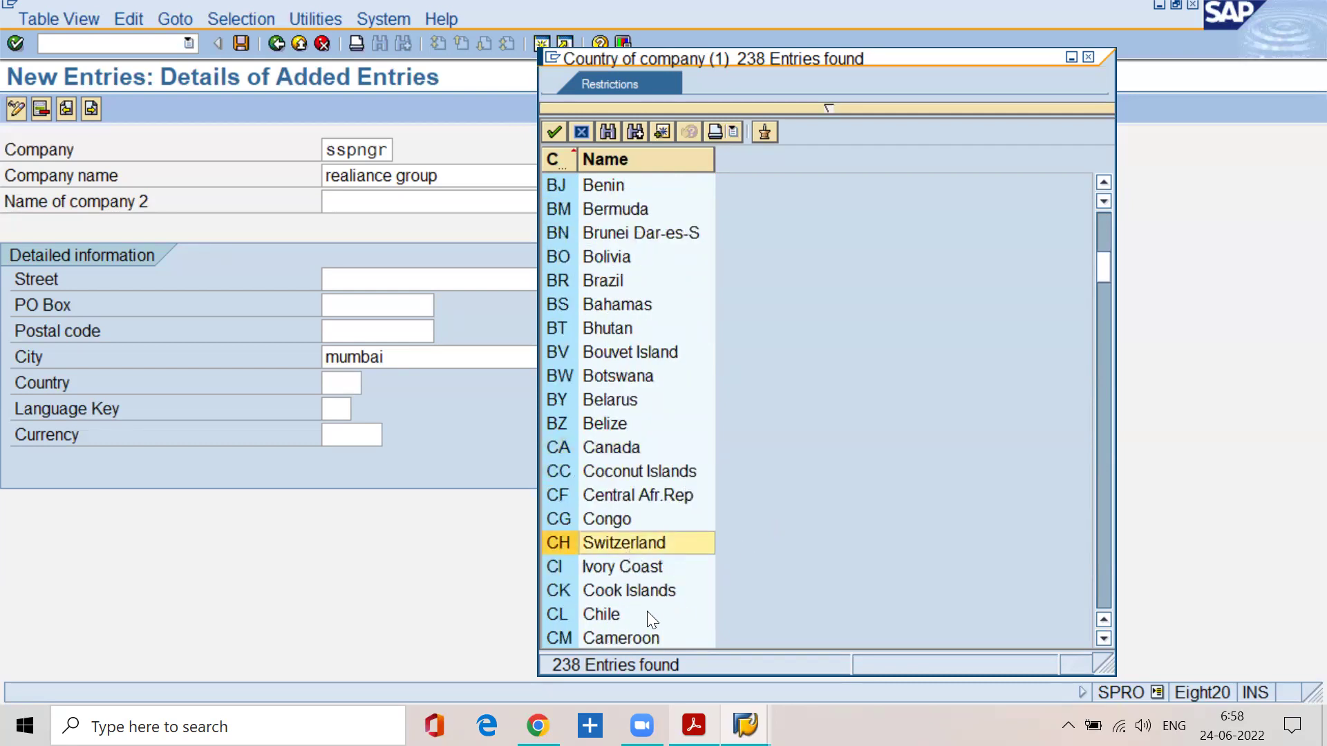
{"action": "scroll", "coordinate": [645, 612], "scroll_direction": "down", "scroll_amount": 3}
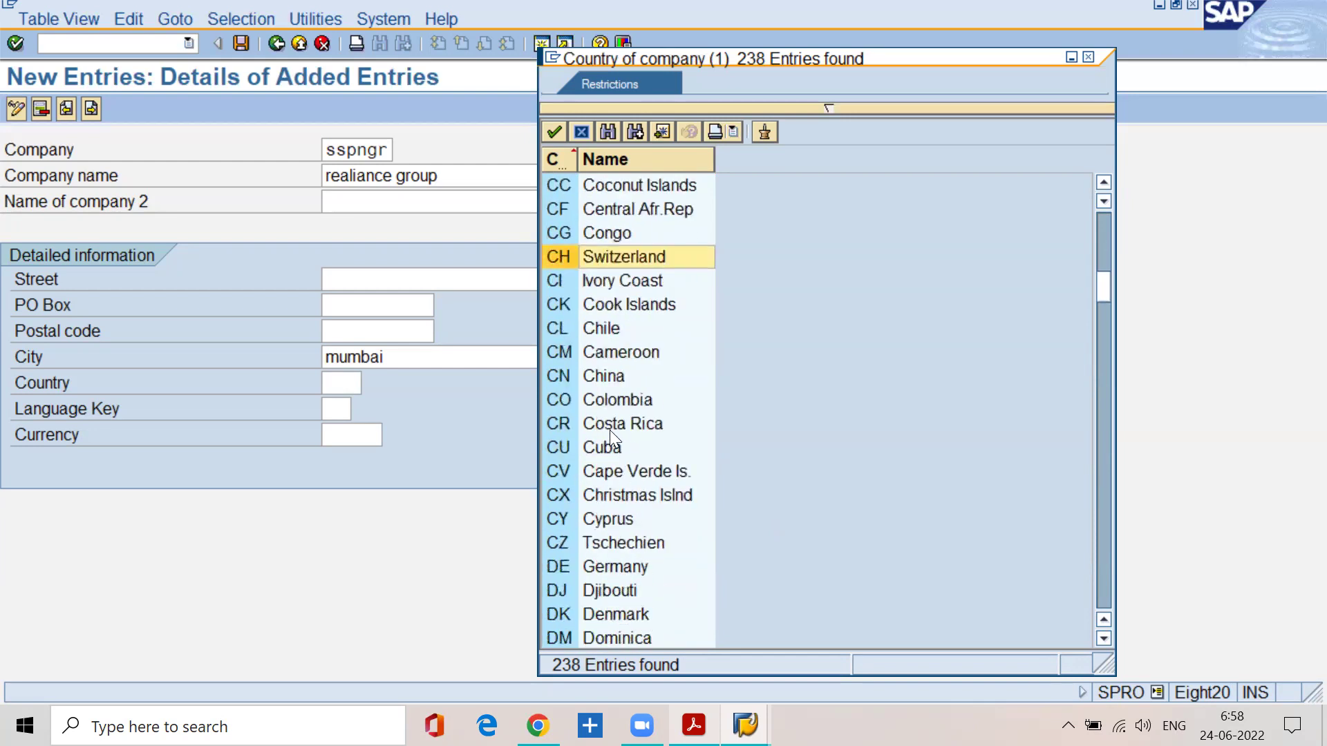
{"action": "left_click", "coordinate": [594, 377]}
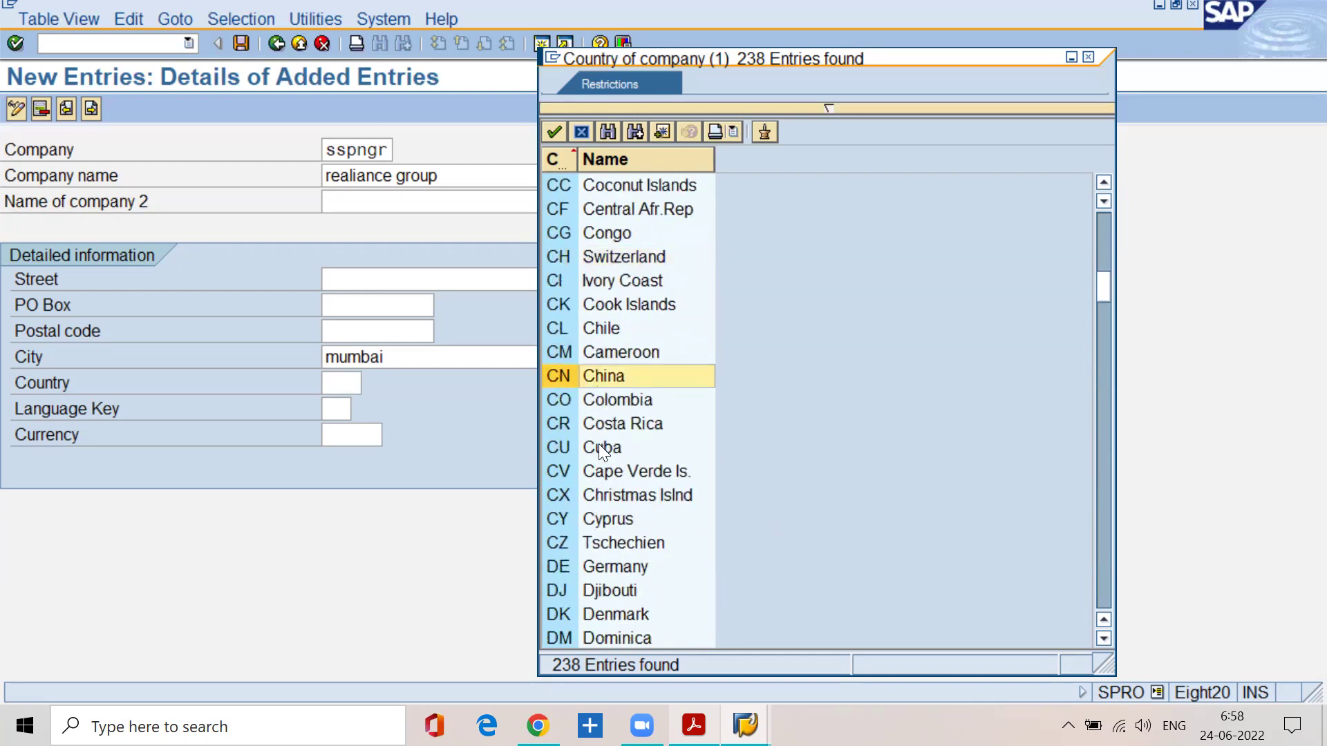
{"action": "left_click", "coordinate": [657, 565]}
Step: Look up the India and United States codes in the country list, and close it without choosing one
{"action": "scroll", "coordinate": [657, 568], "scroll_direction": "down", "scroll_amount": 6}
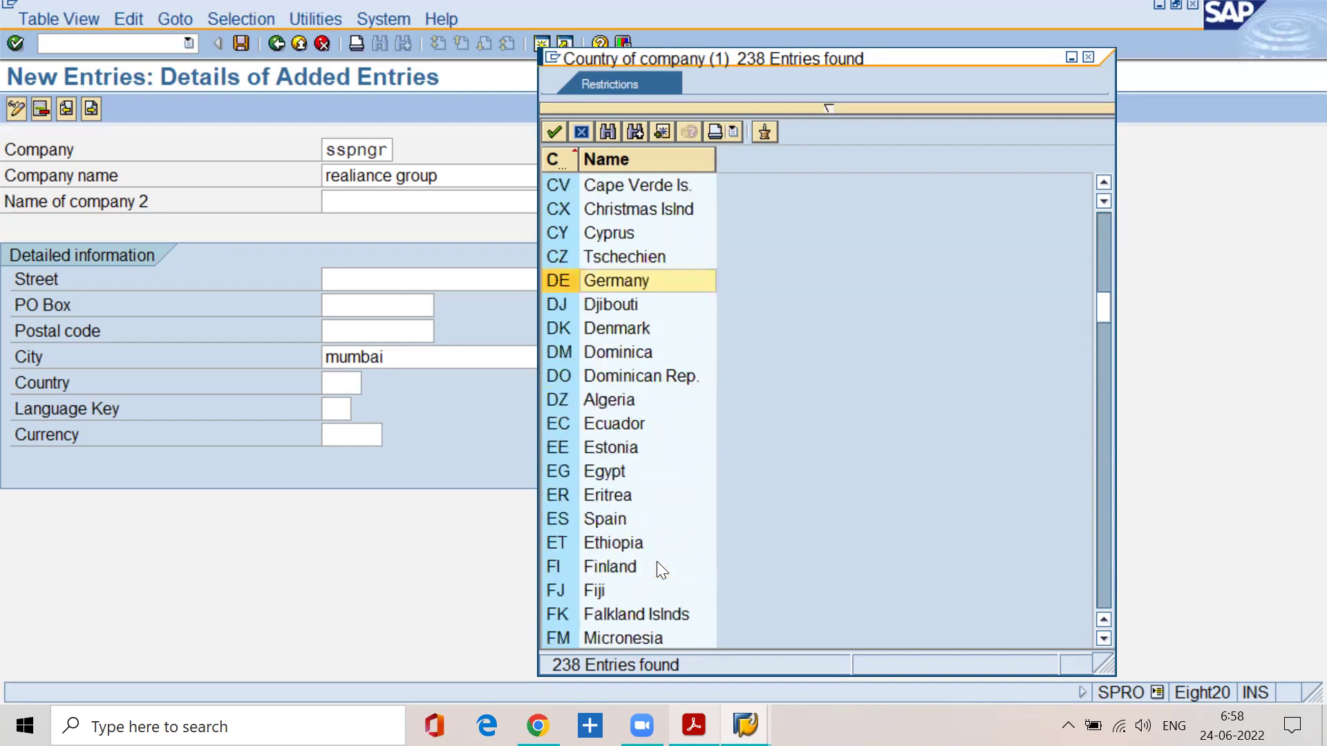
{"action": "scroll", "coordinate": [657, 562], "scroll_direction": "down", "scroll_amount": 6}
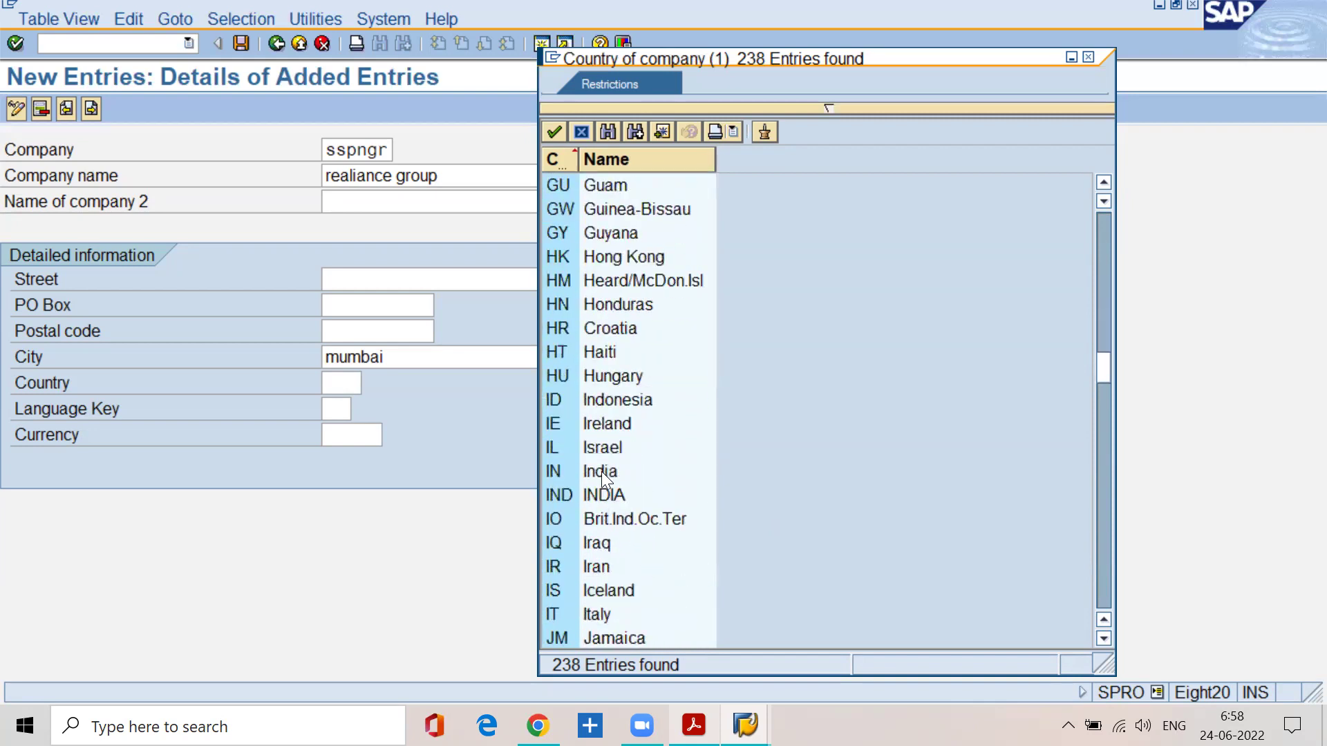
{"action": "left_click", "coordinate": [593, 472]}
{"action": "scroll", "coordinate": [636, 537], "scroll_direction": "down", "scroll_amount": 9}
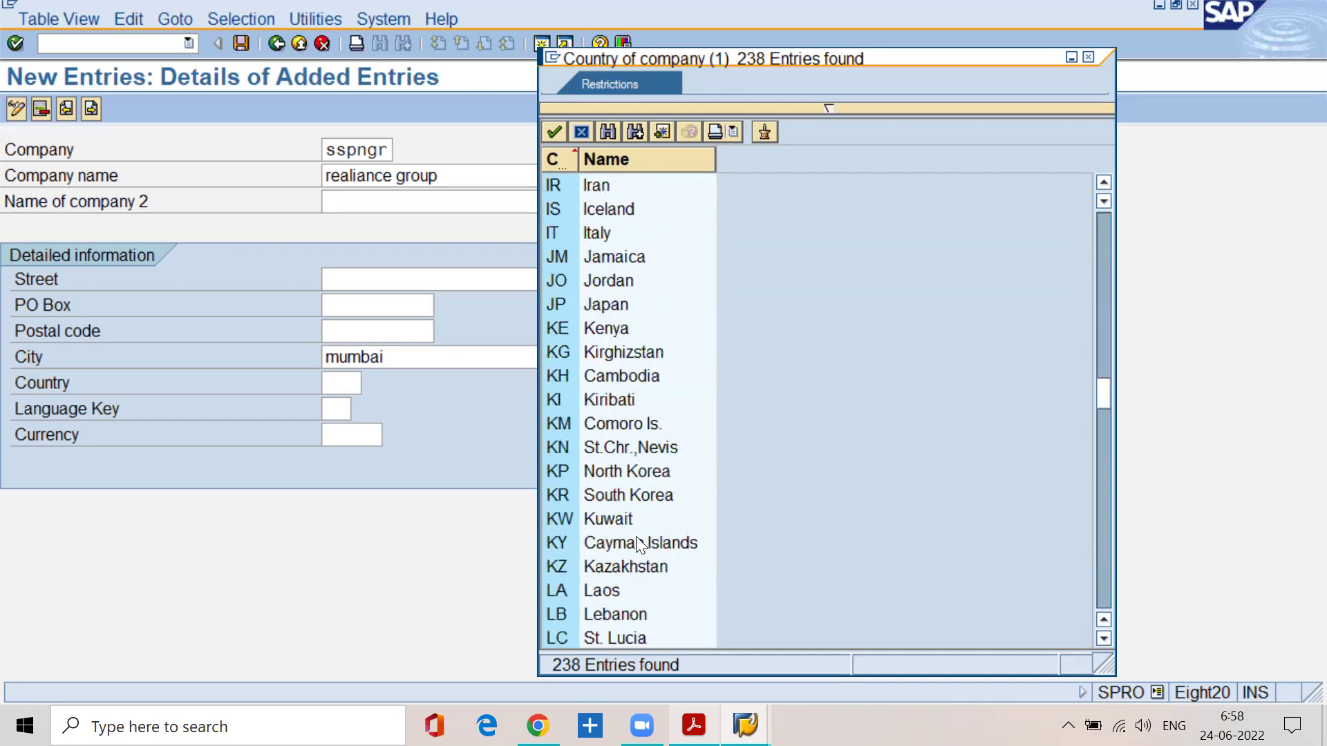
{"action": "scroll", "coordinate": [636, 536], "scroll_direction": "down", "scroll_amount": 20}
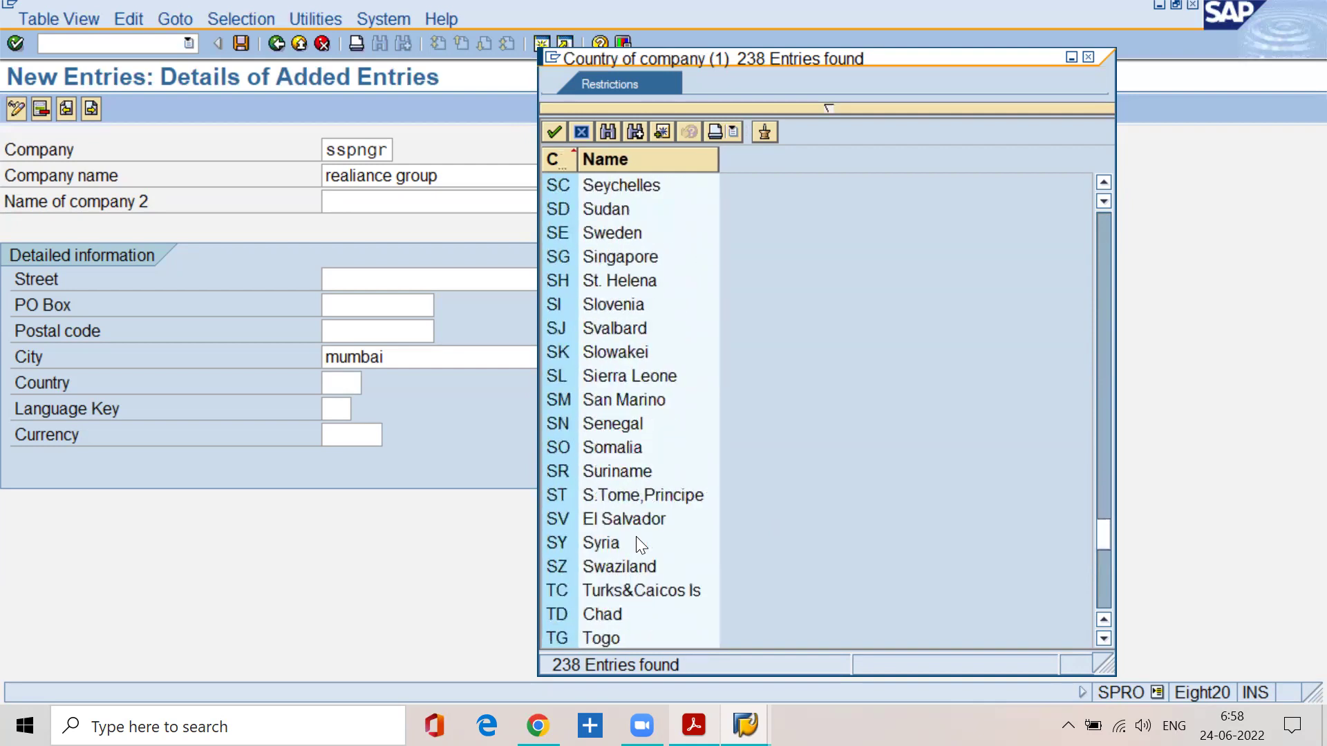
{"action": "scroll", "coordinate": [636, 536], "scroll_direction": "down", "scroll_amount": 4}
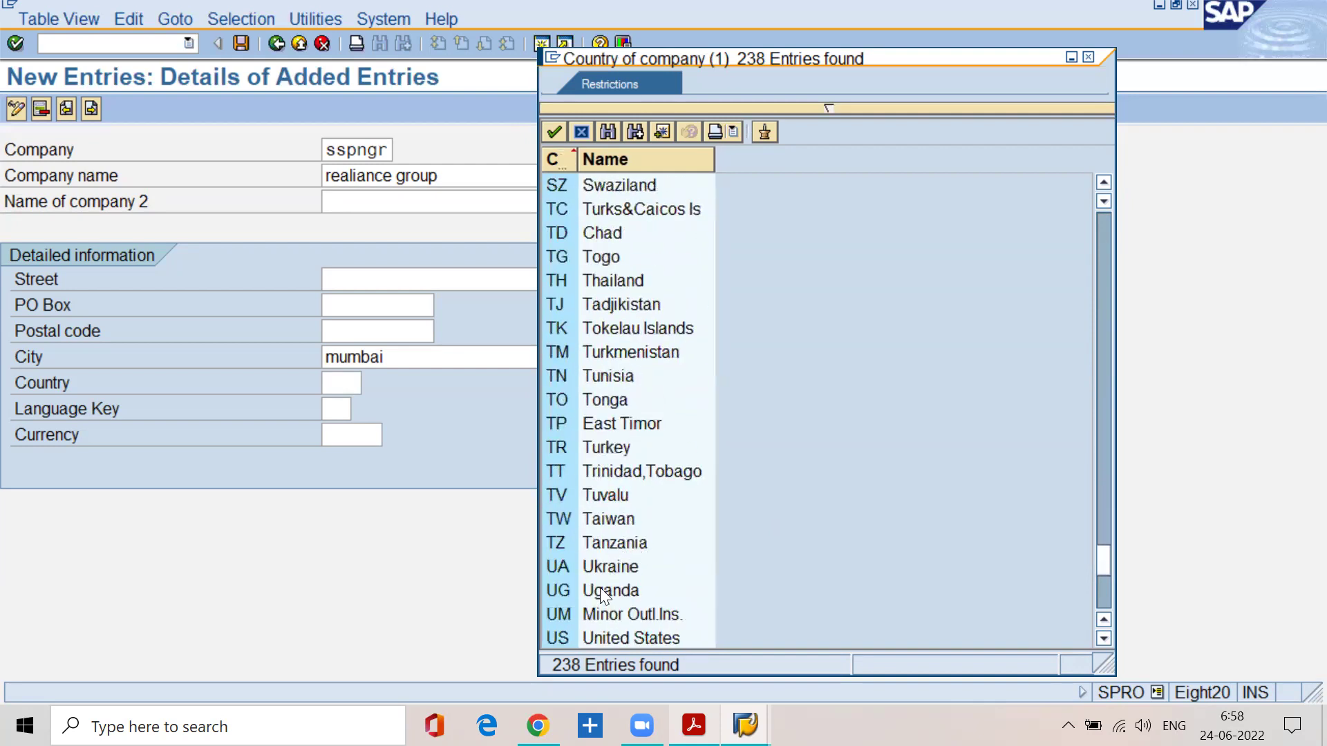
{"action": "left_click", "coordinate": [605, 636]}
{"action": "scroll", "coordinate": [688, 529], "scroll_direction": "down", "scroll_amount": 1}
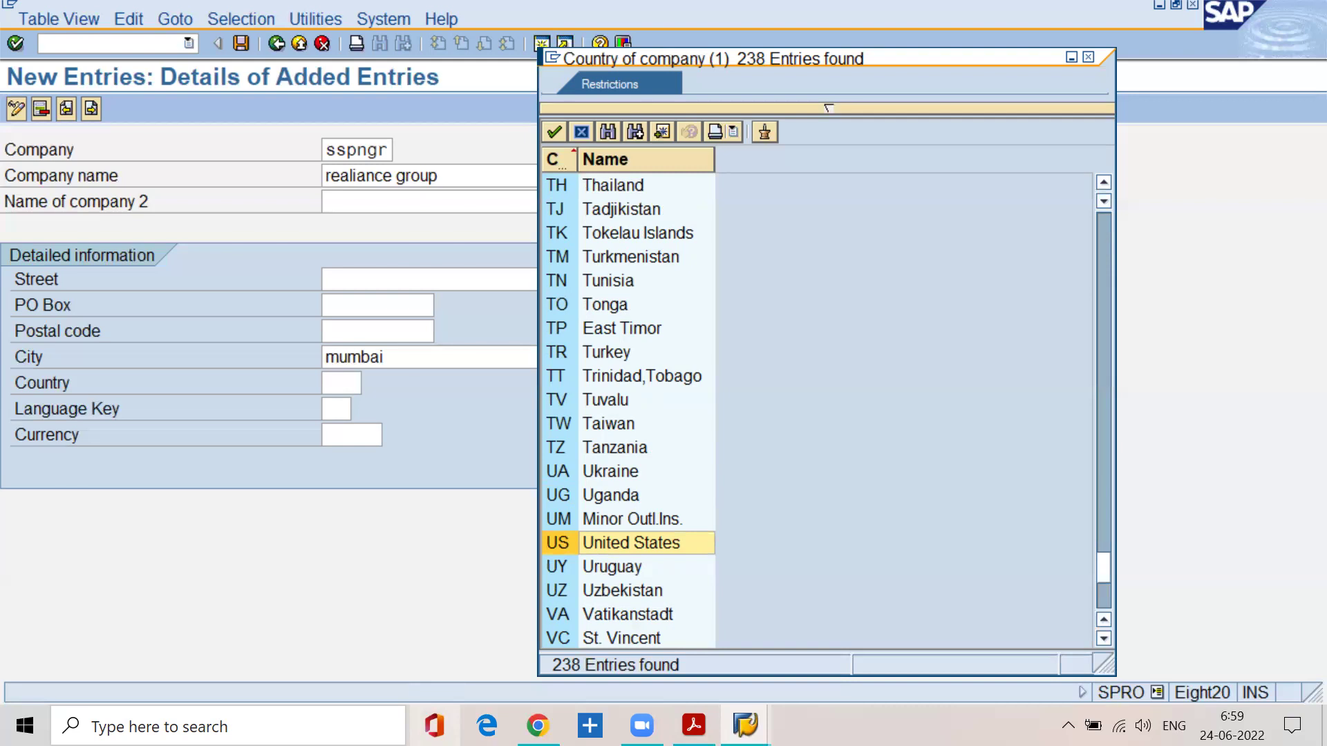
{"action": "key", "text": "Escape"}
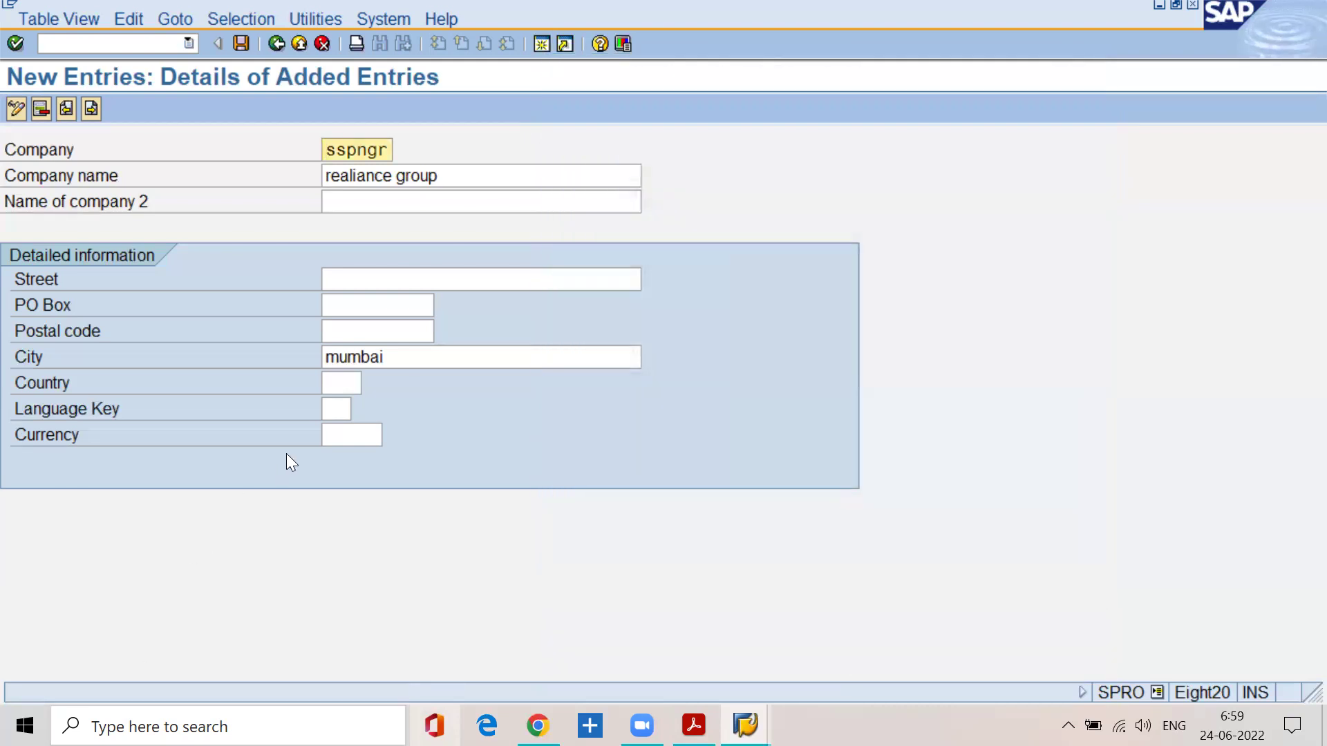
Step: Enter in as the company's country, and briefly check the list of country values
{"action": "left_click", "coordinate": [352, 385]}
{"action": "type", "text": "in"}
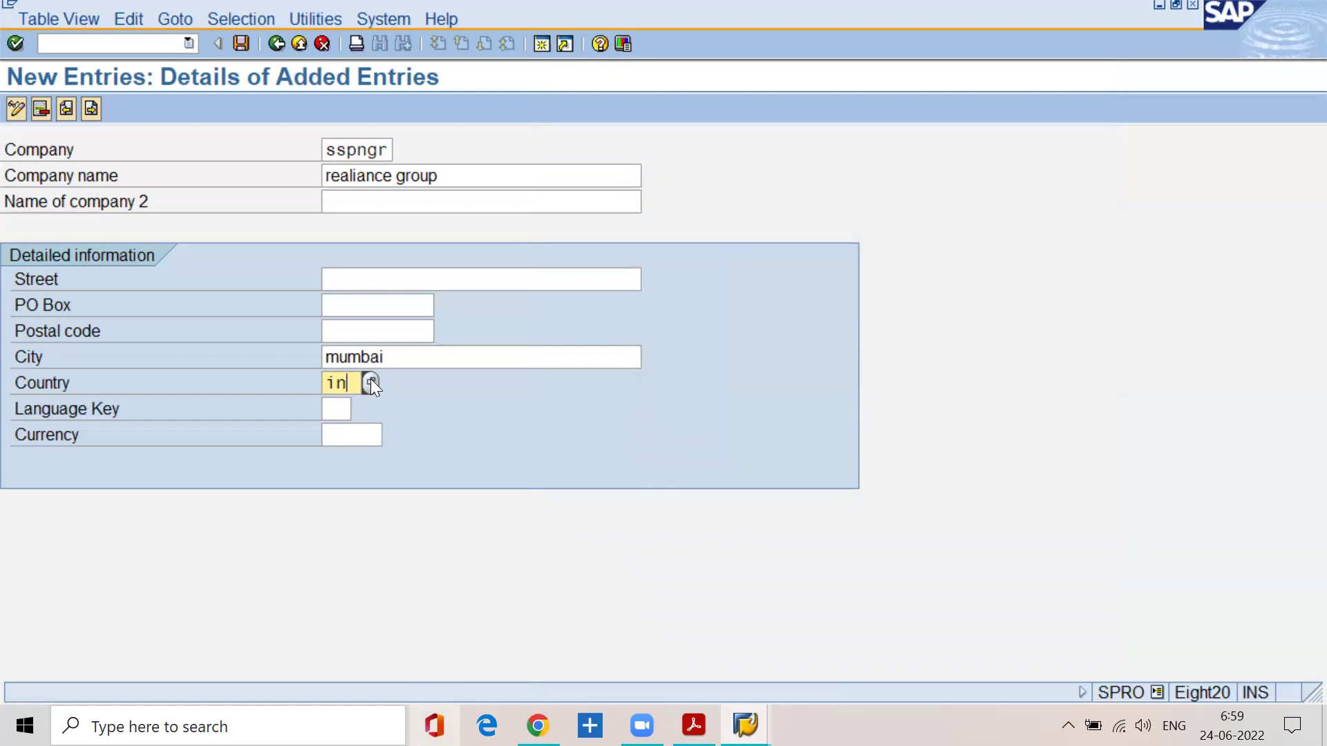
{"action": "left_click", "coordinate": [371, 383]}
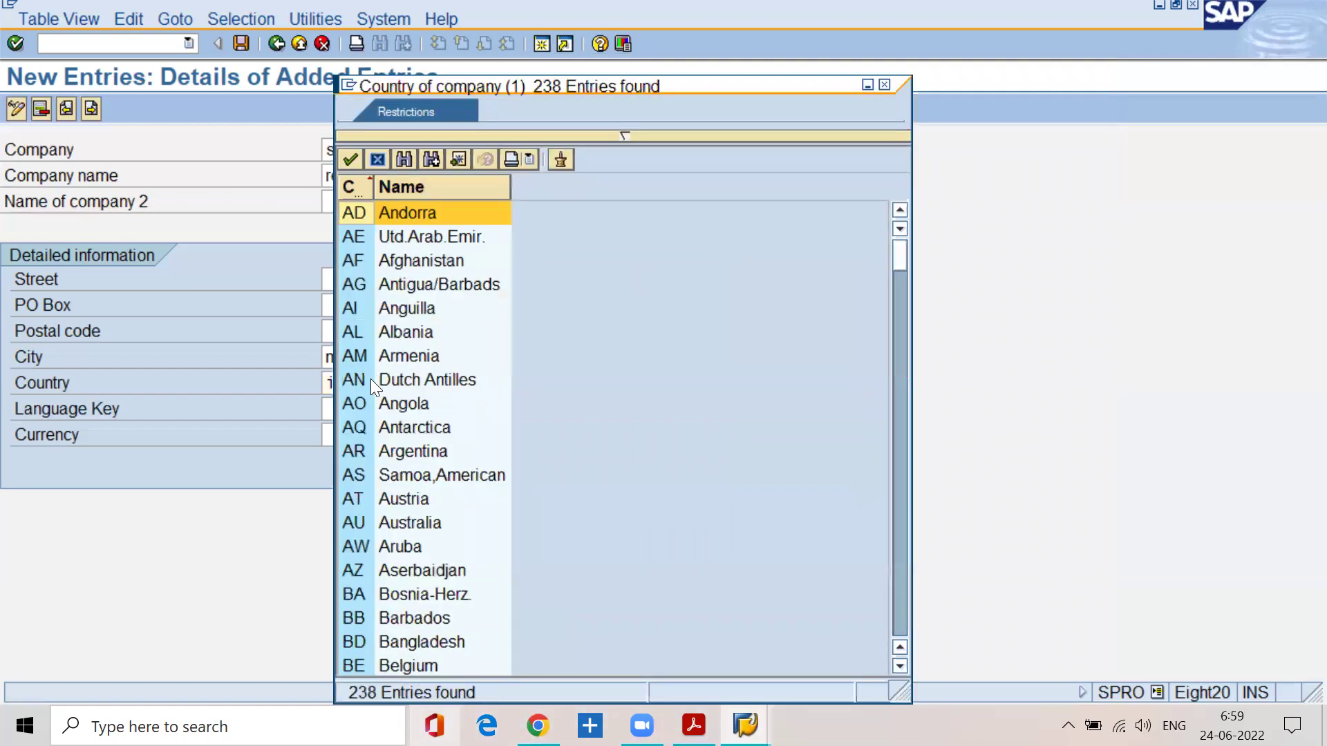
{"action": "key", "text": "Escape"}
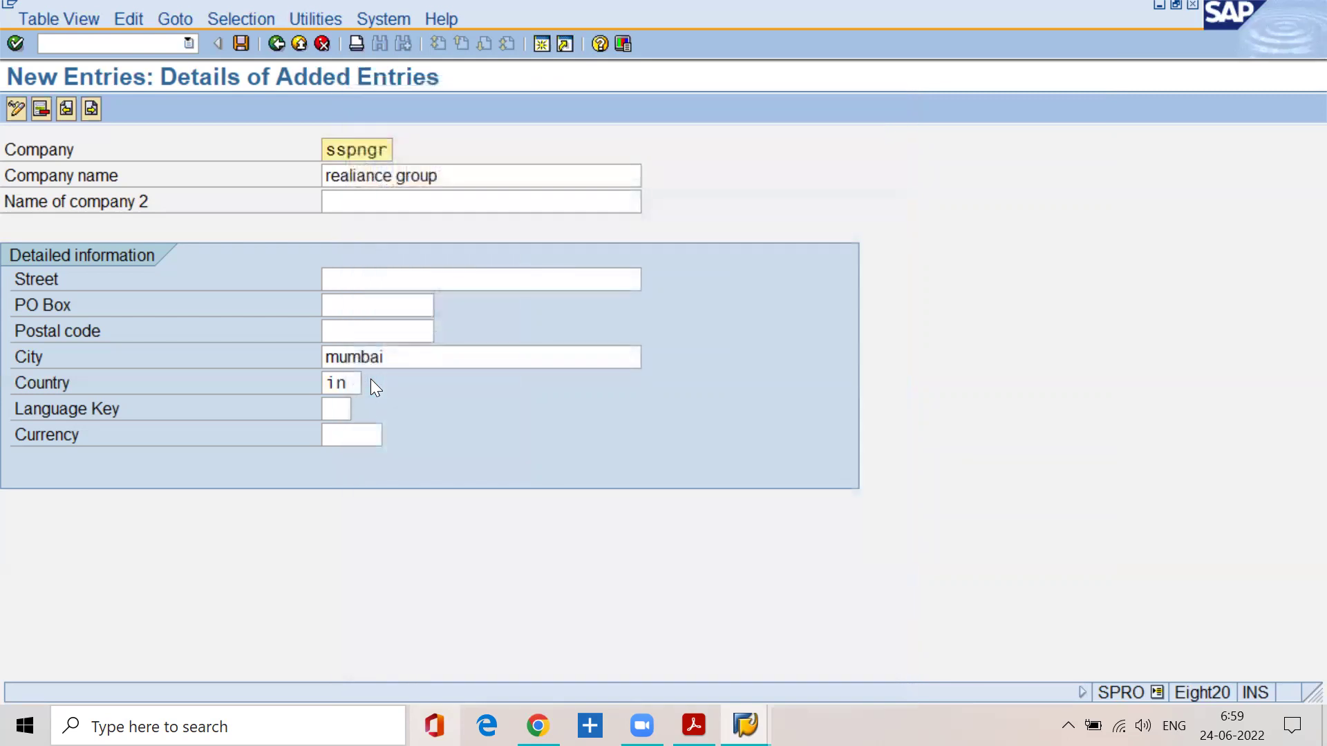
Step: Review the available languages for the Language Key and choose EN (English)
{"action": "left_click", "coordinate": [349, 408]}
{"action": "type", "text": "en"}
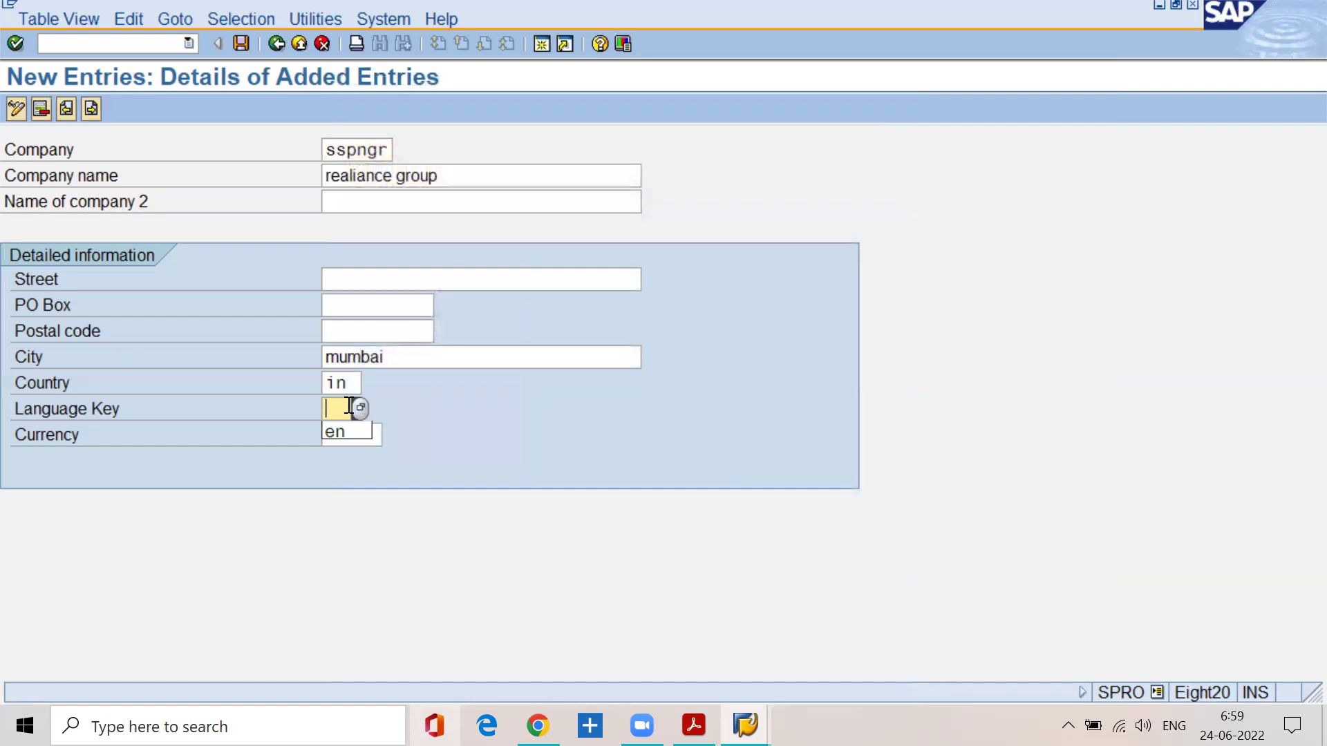
{"action": "left_click", "coordinate": [355, 408]}
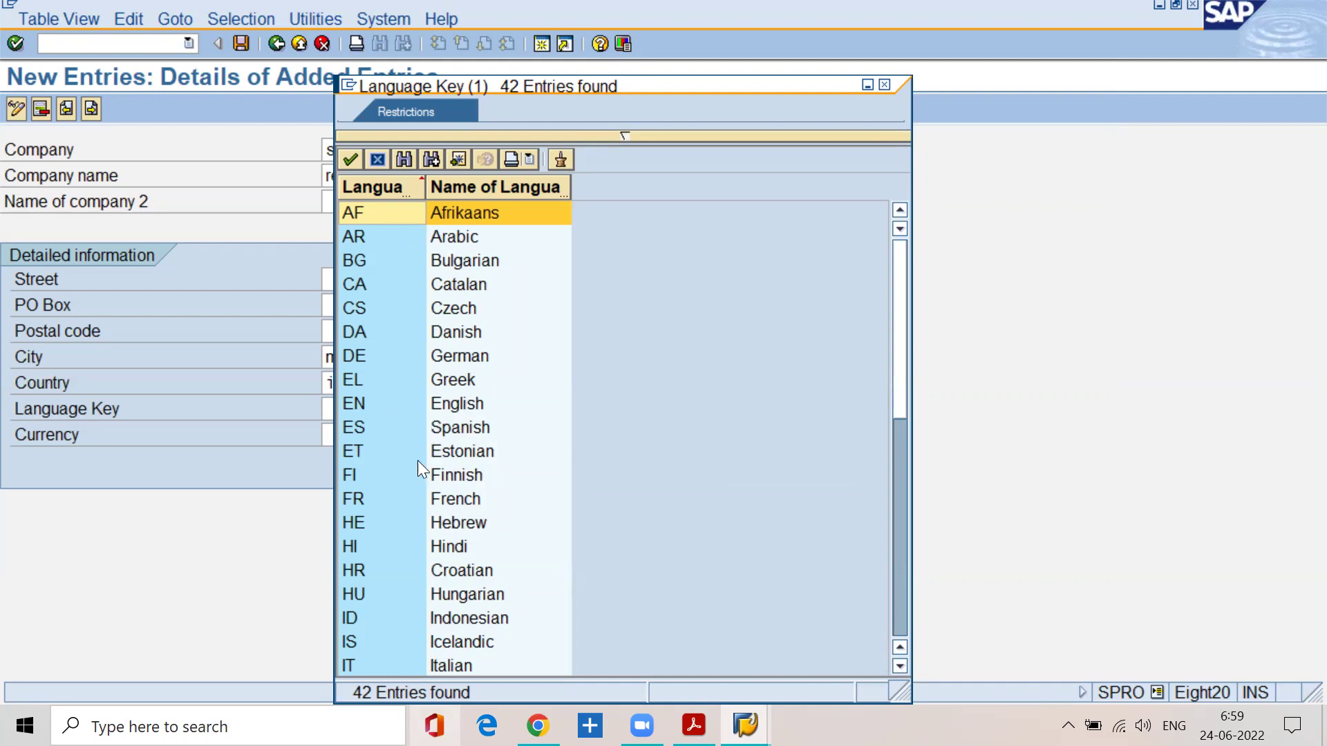
{"action": "scroll", "coordinate": [412, 474], "scroll_direction": "down", "scroll_amount": 3}
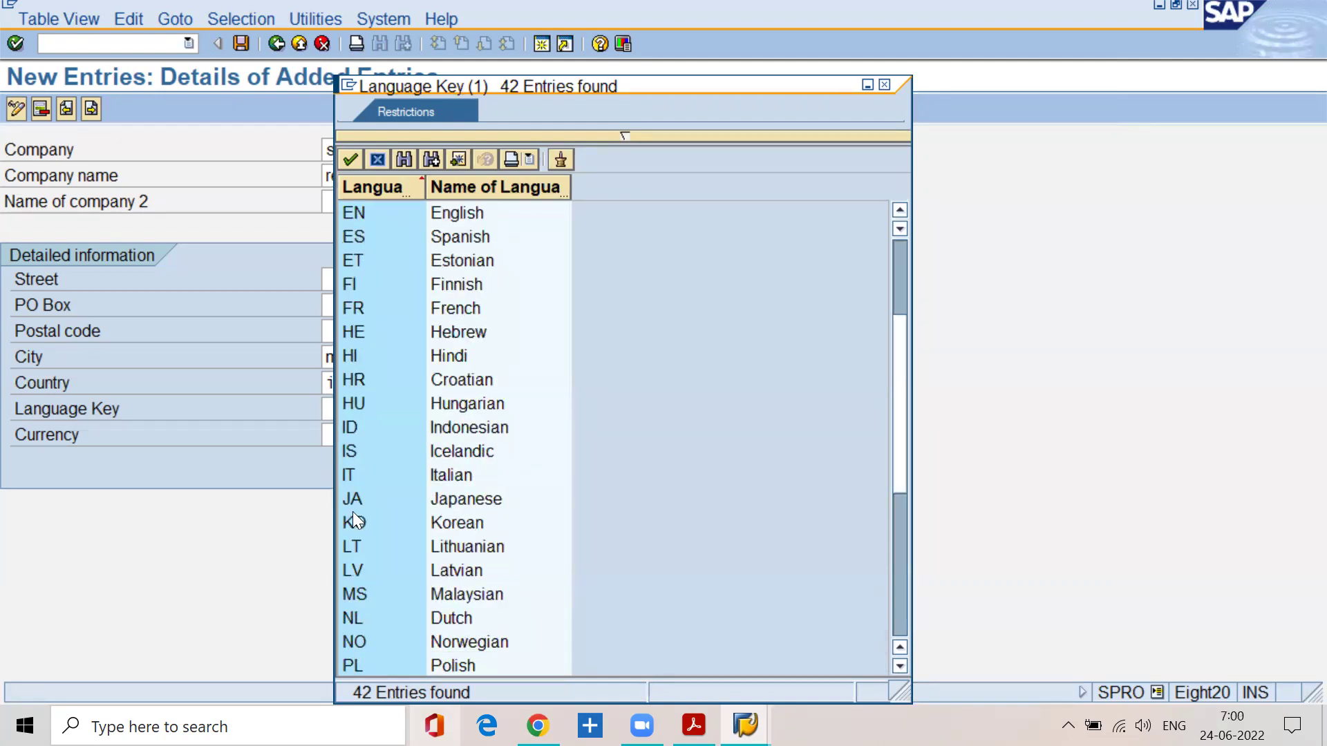
{"action": "left_click", "coordinate": [461, 497]}
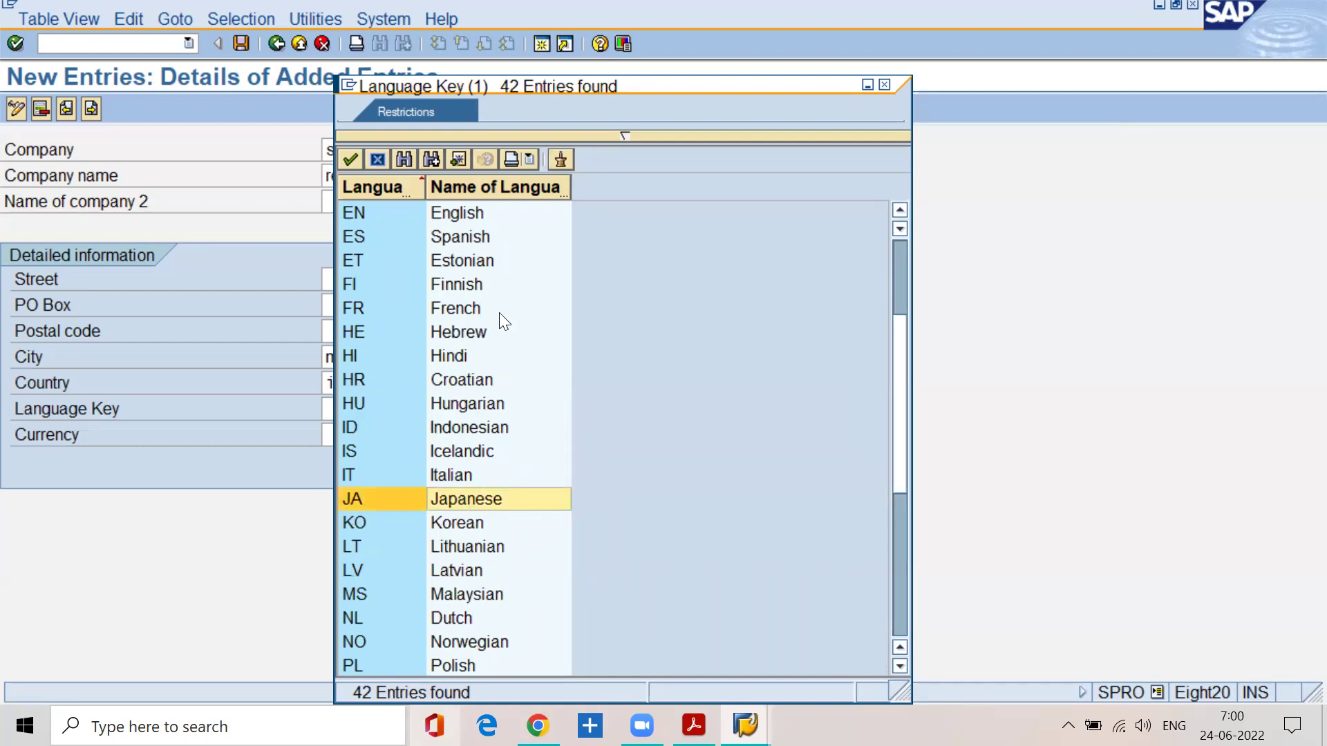
{"action": "left_click", "coordinate": [467, 213]}
{"action": "left_click", "coordinate": [467, 239]}
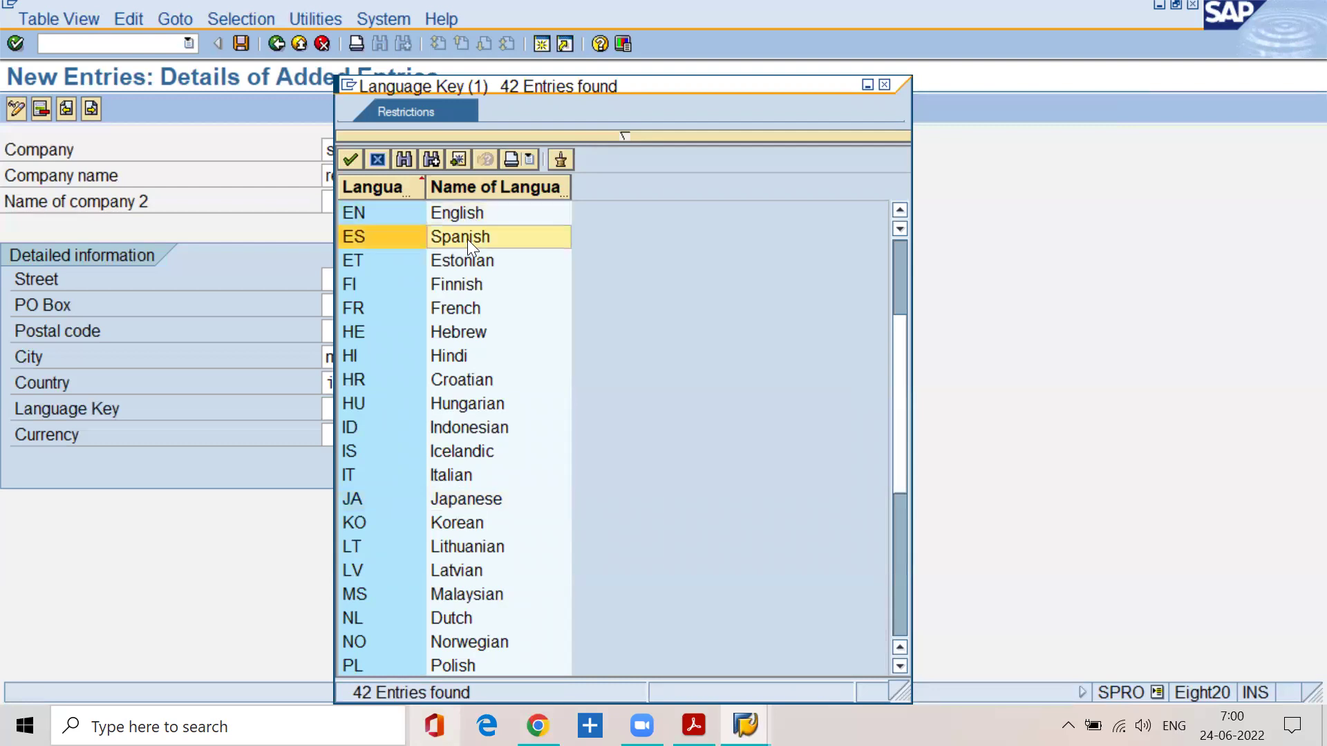
{"action": "left_click", "coordinate": [465, 524]}
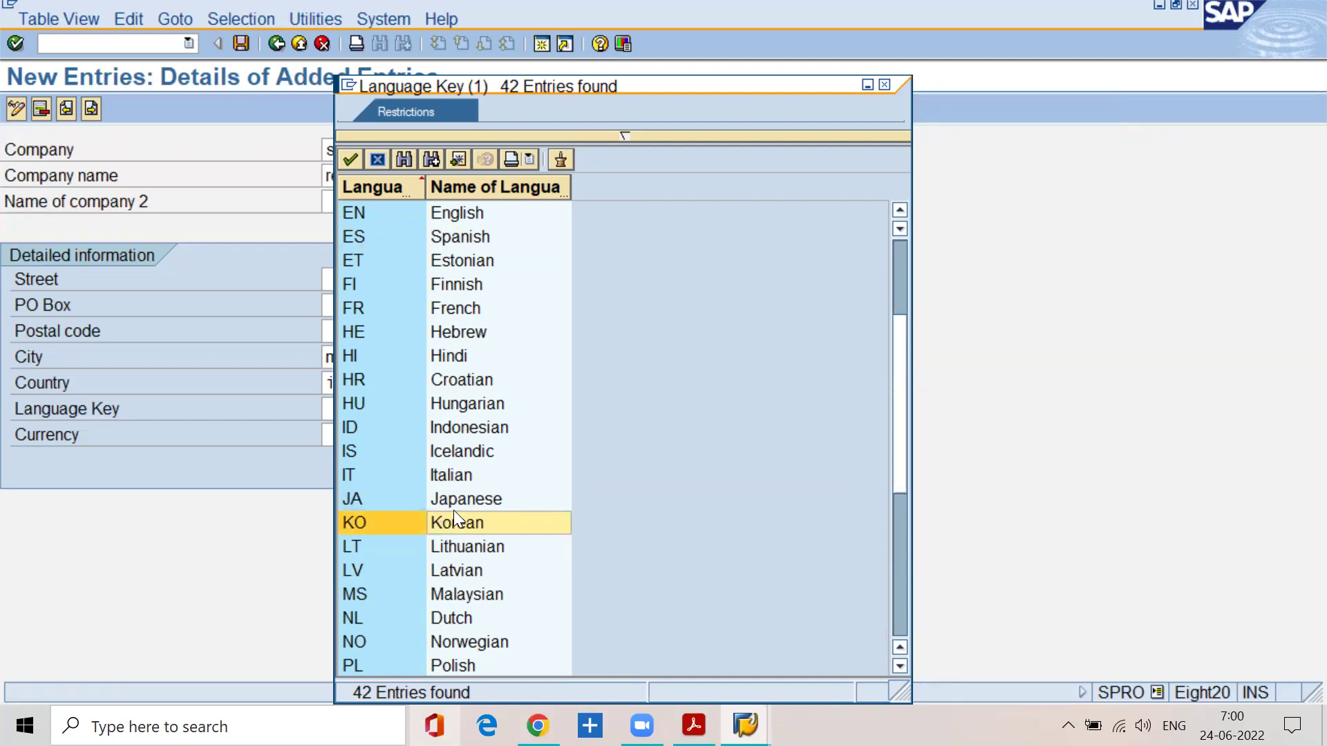
{"action": "scroll", "coordinate": [454, 512], "scroll_direction": "down", "scroll_amount": 2}
{"action": "scroll", "coordinate": [453, 510], "scroll_direction": "up", "scroll_amount": 4}
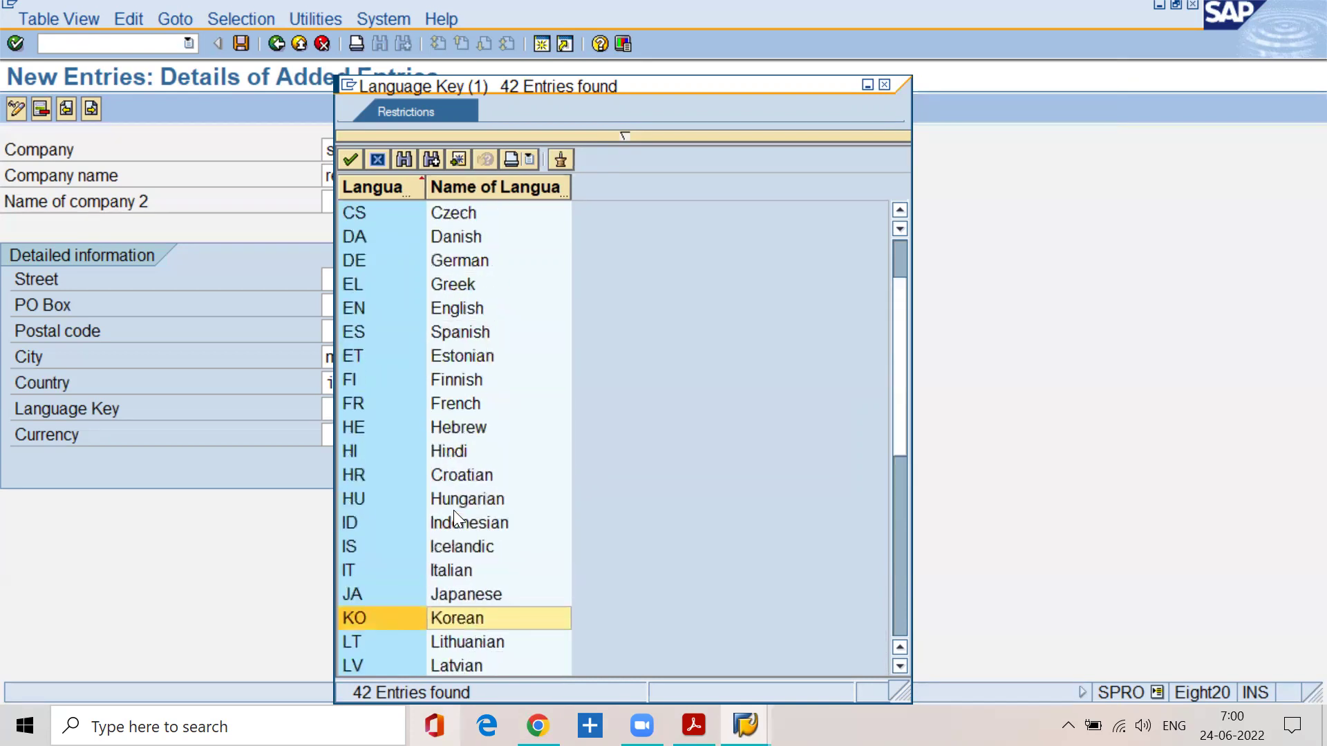
{"action": "double_click", "coordinate": [454, 309]}
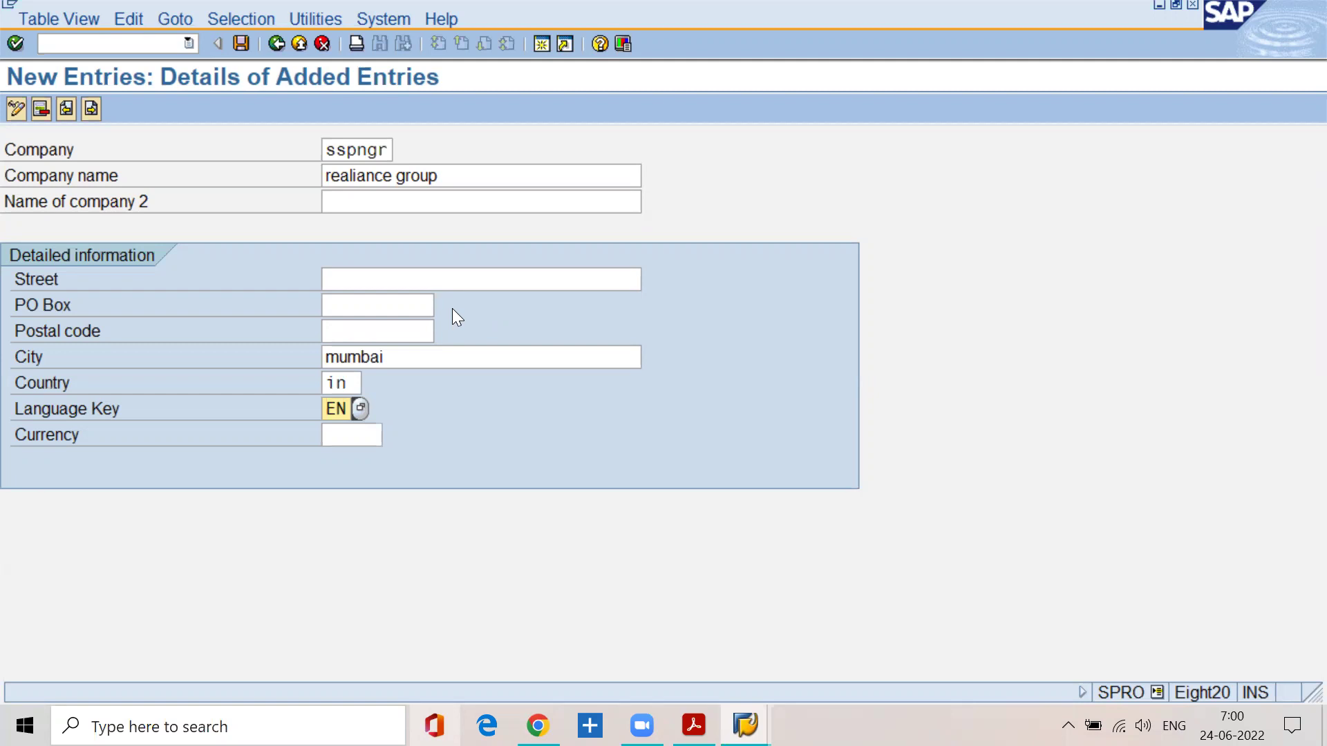
Step: Enter inr as the currency, and try AUD (Australian Dollar) from the list of local currencies instead
{"action": "left_click", "coordinate": [364, 434]}
{"action": "type", "text": "inr"}
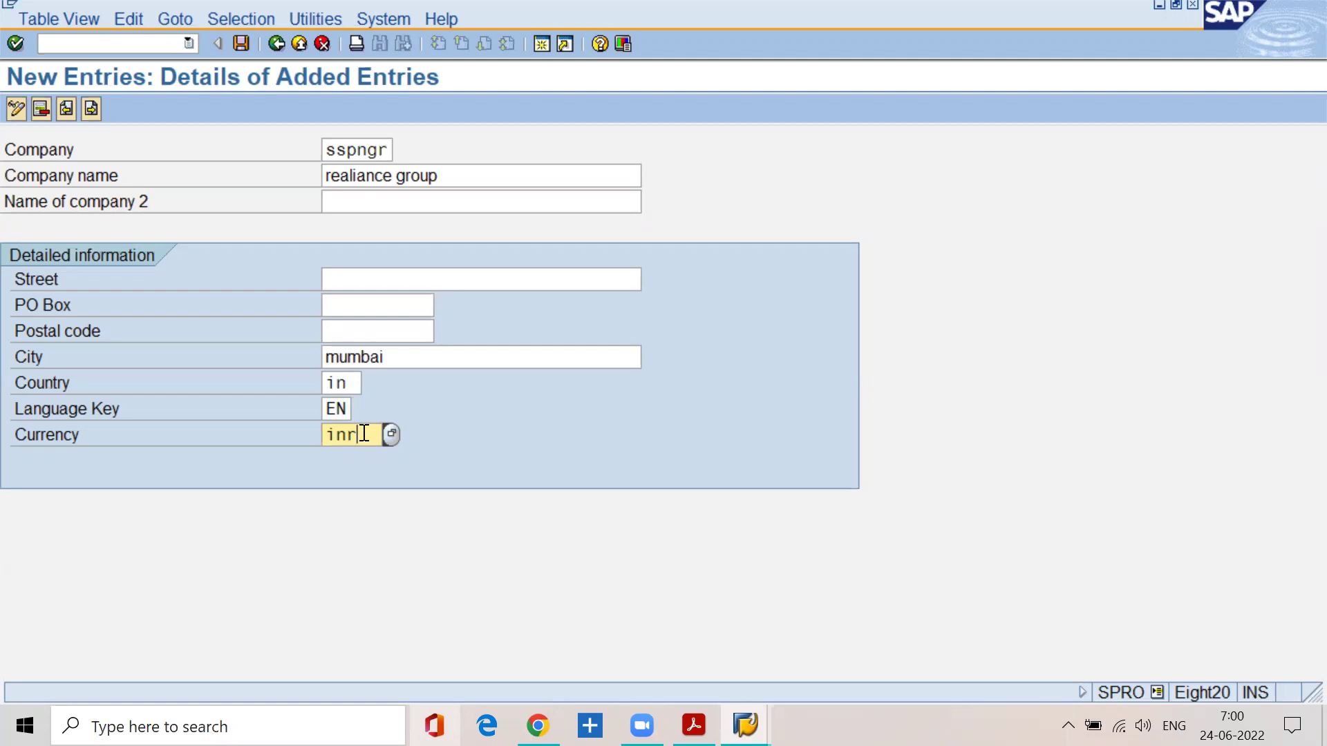
{"action": "left_click", "coordinate": [390, 435]}
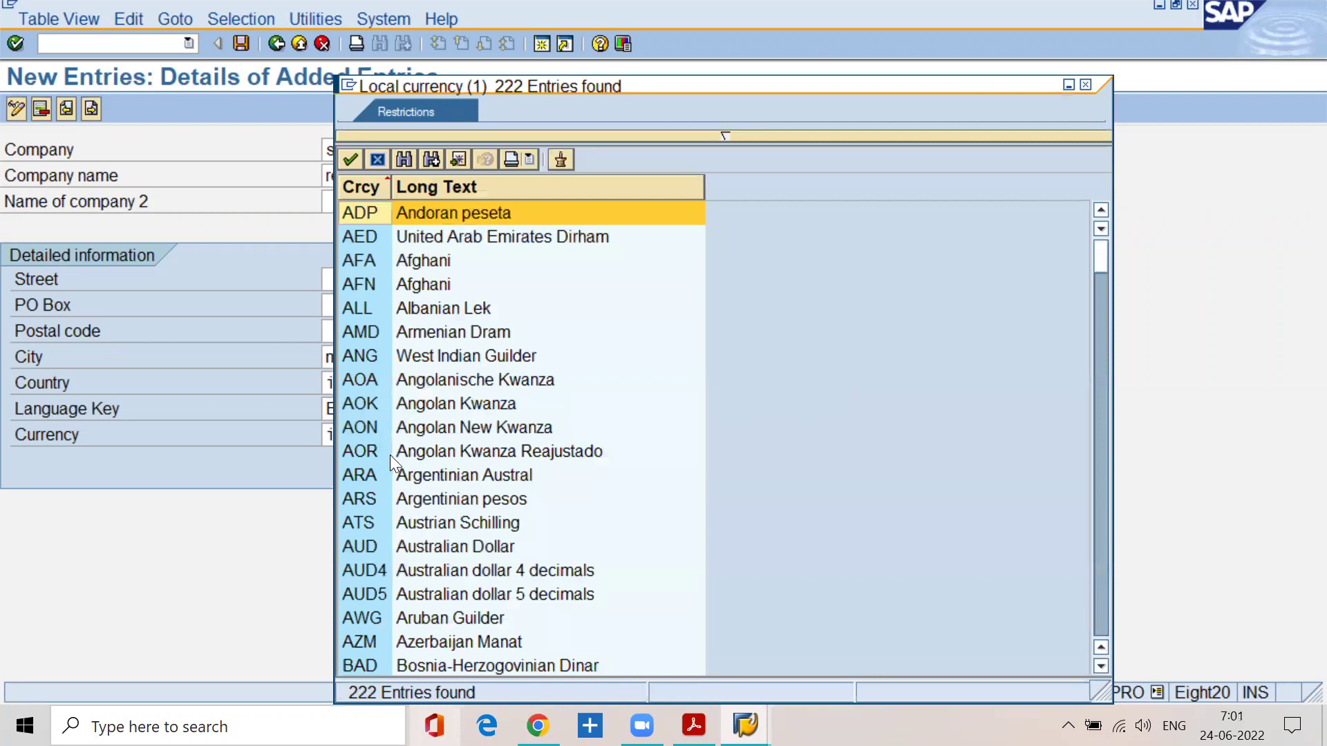
{"action": "left_click", "coordinate": [402, 545]}
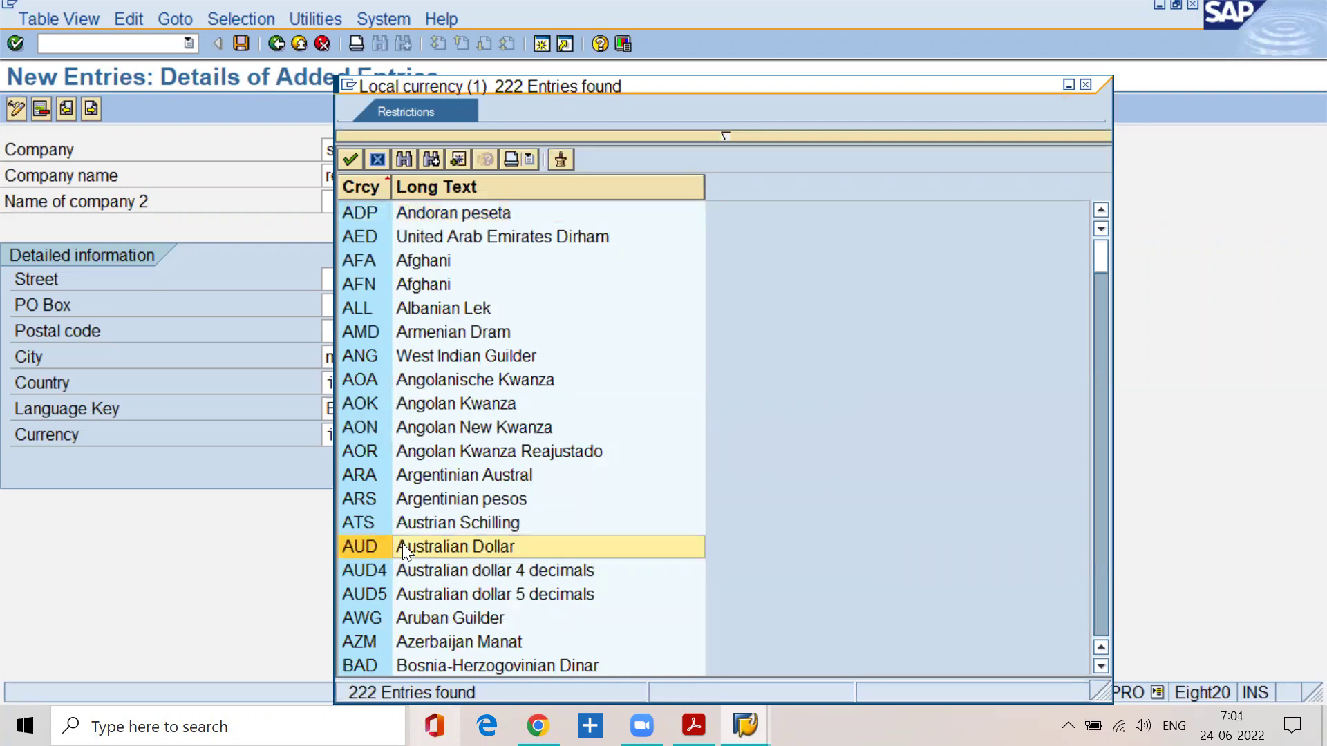
{"action": "double_click", "coordinate": [402, 544]}
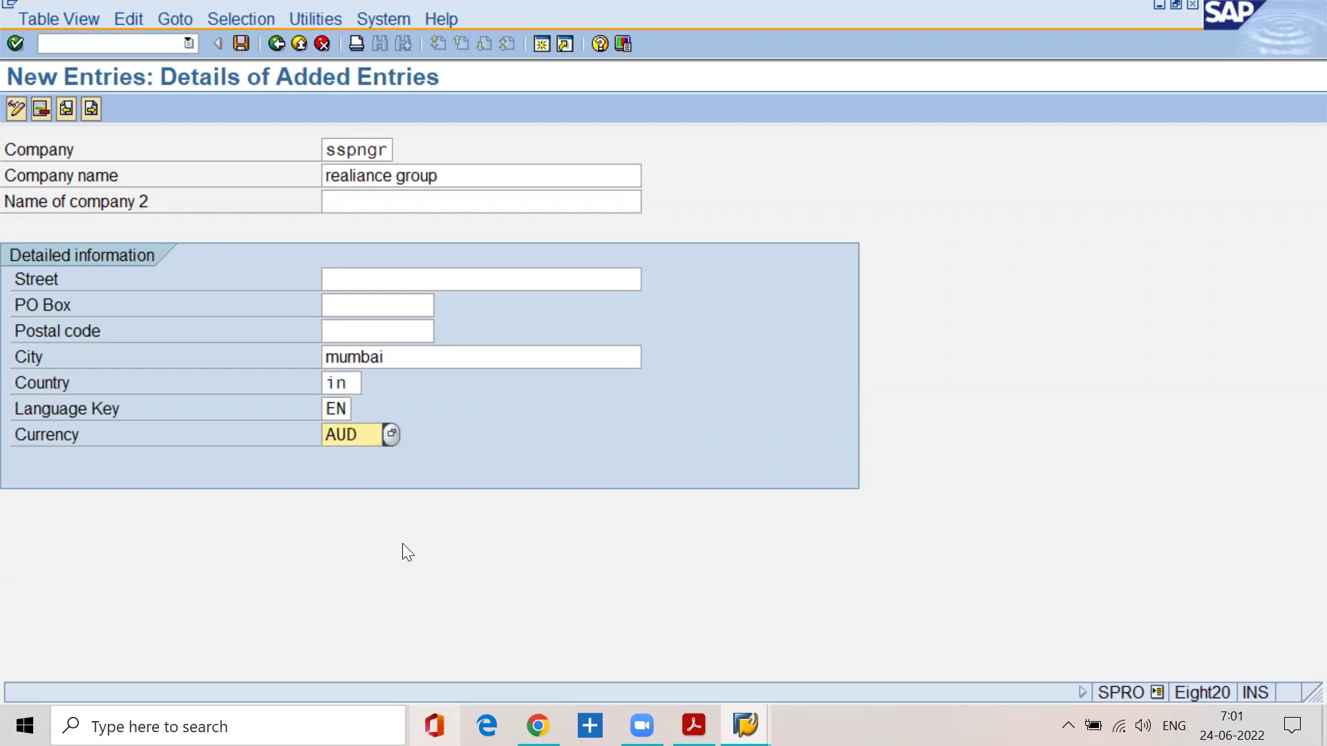
Step: Replace the company's currency with inr
{"action": "left_click", "coordinate": [353, 376]}
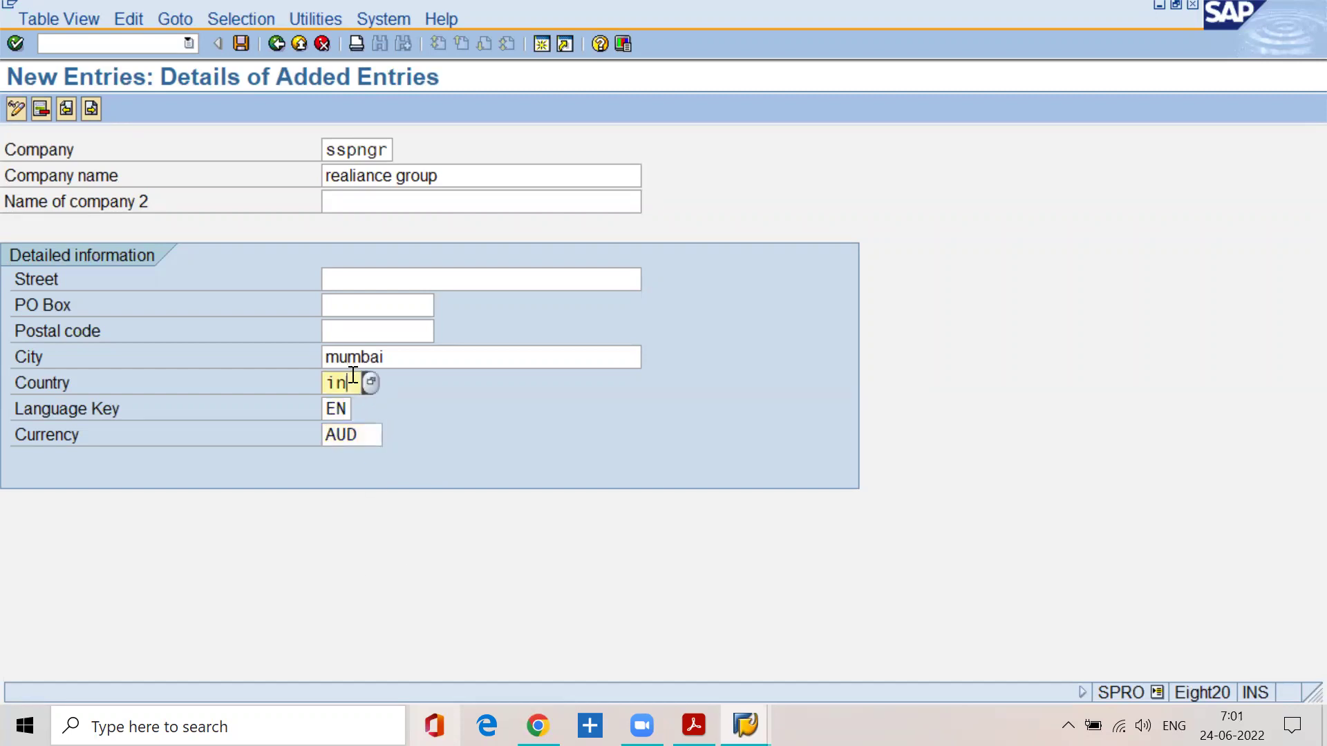
{"action": "left_click", "coordinate": [370, 436]}
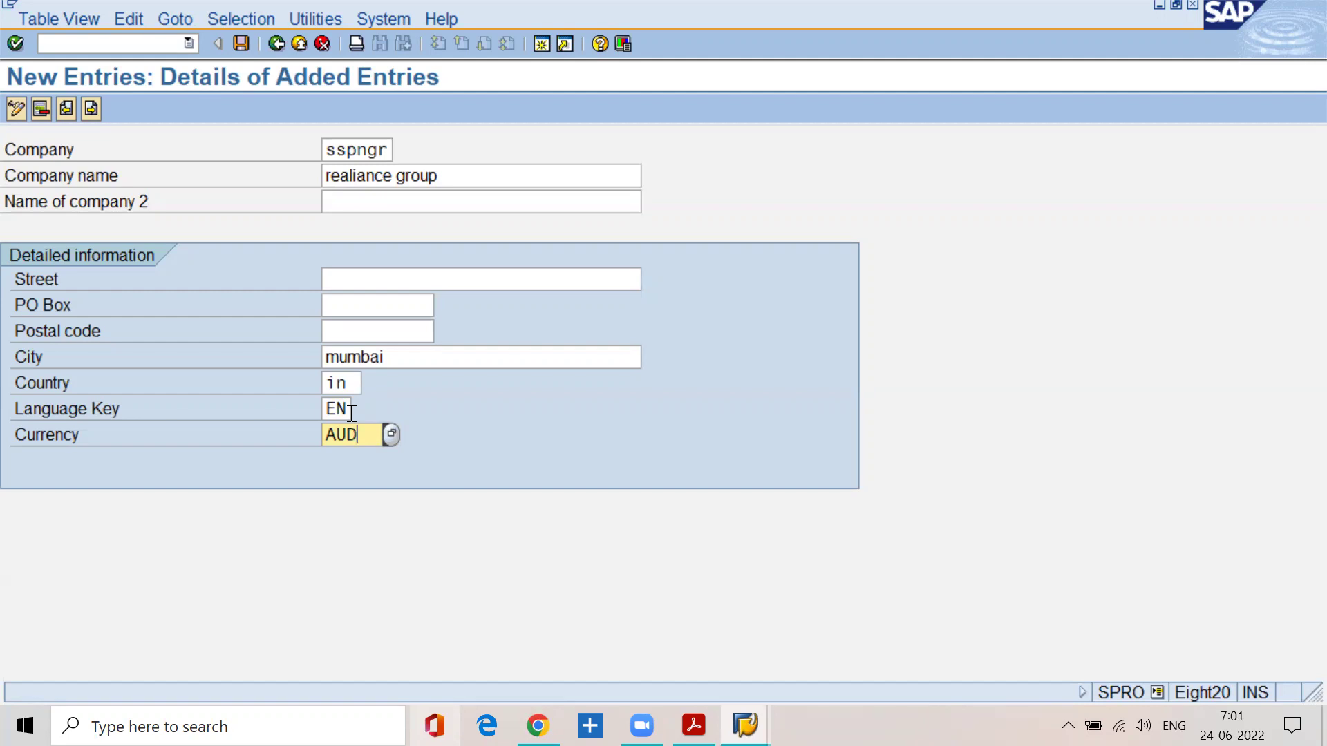
{"action": "key", "text": "BackSpace"}
{"action": "key", "text": "BackSpace"}
{"action": "key", "text": "BackSpace"}
{"action": "type", "text": "inr"}
Step: Check the Currency line and the save instruction in the PDF notes, and return to the company entry in SAP
{"action": "left_click", "coordinate": [694, 726]}
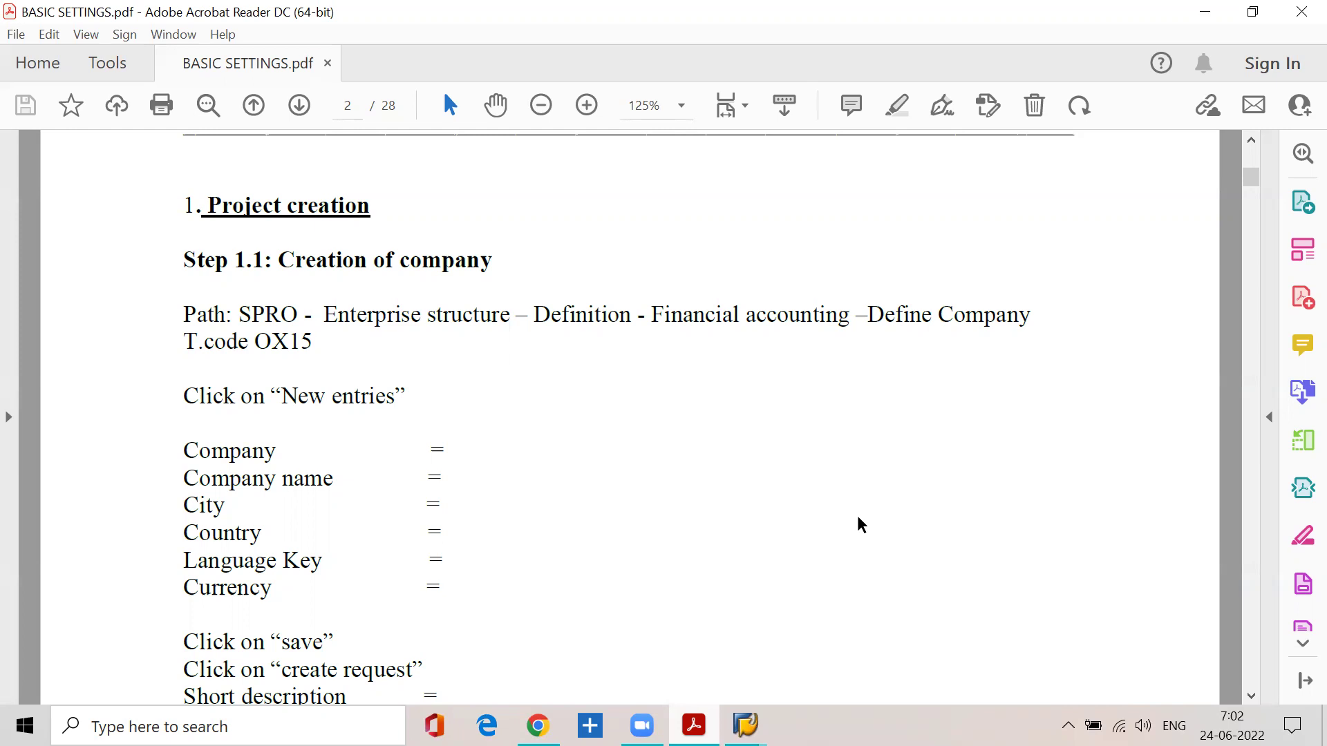
{"action": "scroll", "coordinate": [512, 497], "scroll_direction": "down", "scroll_amount": 3}
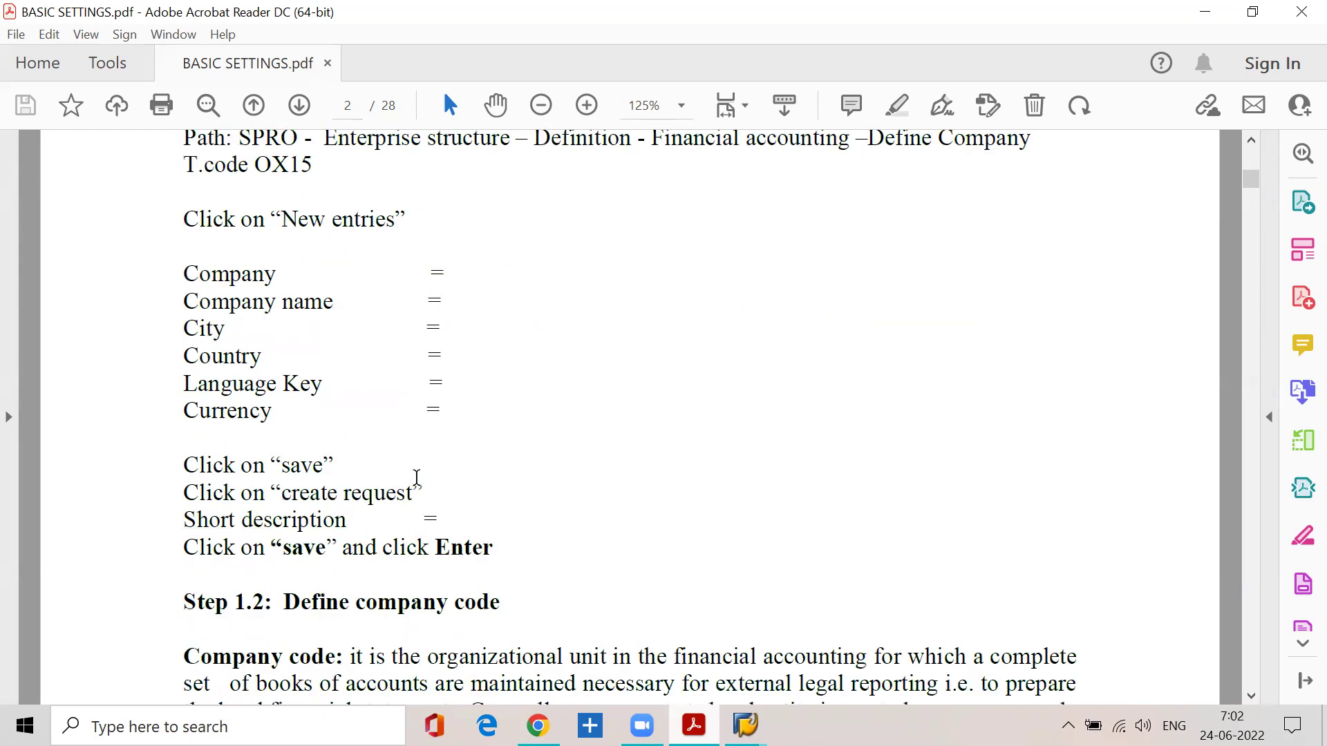
{"action": "left_click_drag", "start_coordinate": [184, 409], "coordinate": [312, 412]}
{"action": "left_click_drag", "start_coordinate": [185, 466], "coordinate": [336, 458]}
{"action": "left_click", "coordinate": [1204, 12]}
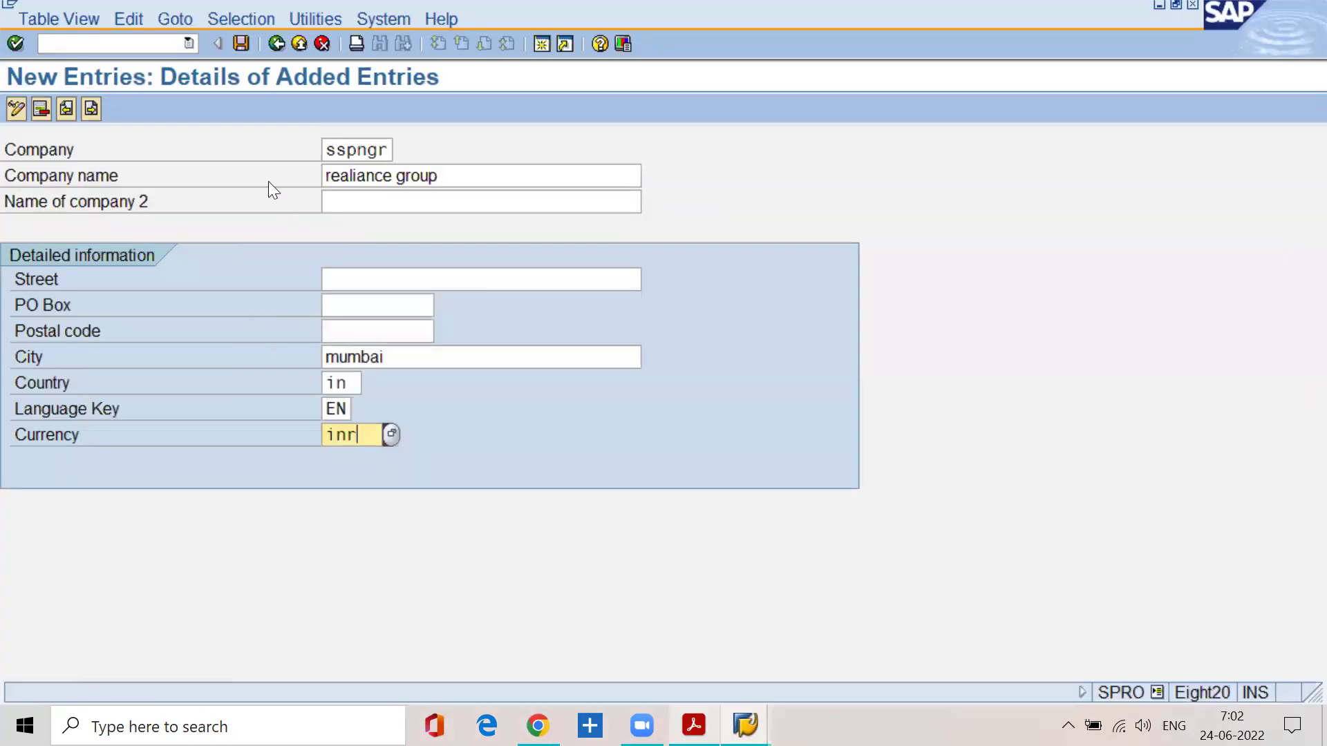
Step: Save the new company entry and review the request proposed in the customizing request prompt
{"action": "left_click", "coordinate": [241, 44]}
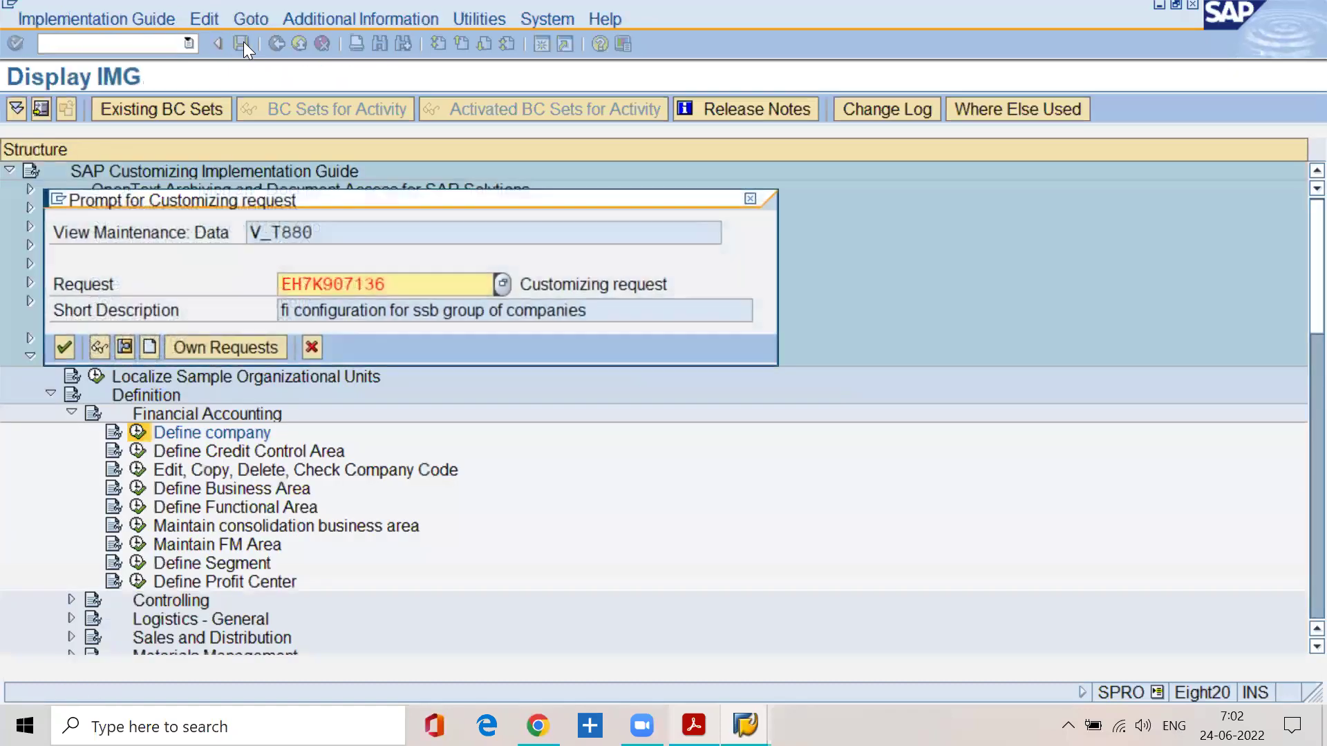
{"action": "left_click_drag", "start_coordinate": [272, 199], "coordinate": [606, 213]}
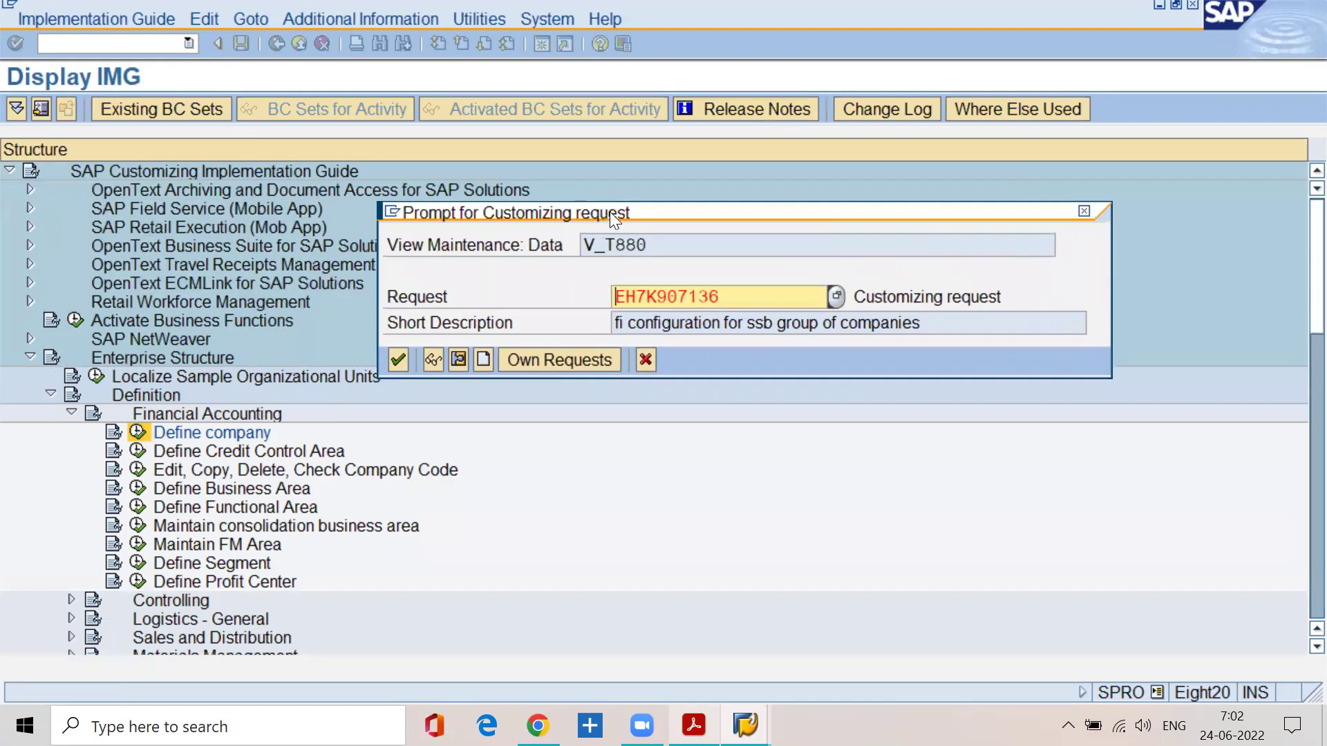
{"action": "left_click_drag", "start_coordinate": [724, 297], "coordinate": [603, 300]}
{"action": "left_click", "coordinate": [738, 296]}
Step: Check the "create request" instruction in the PDF notes and return to the customizing request prompt in SAP
{"action": "key", "text": "alt+Tab"}
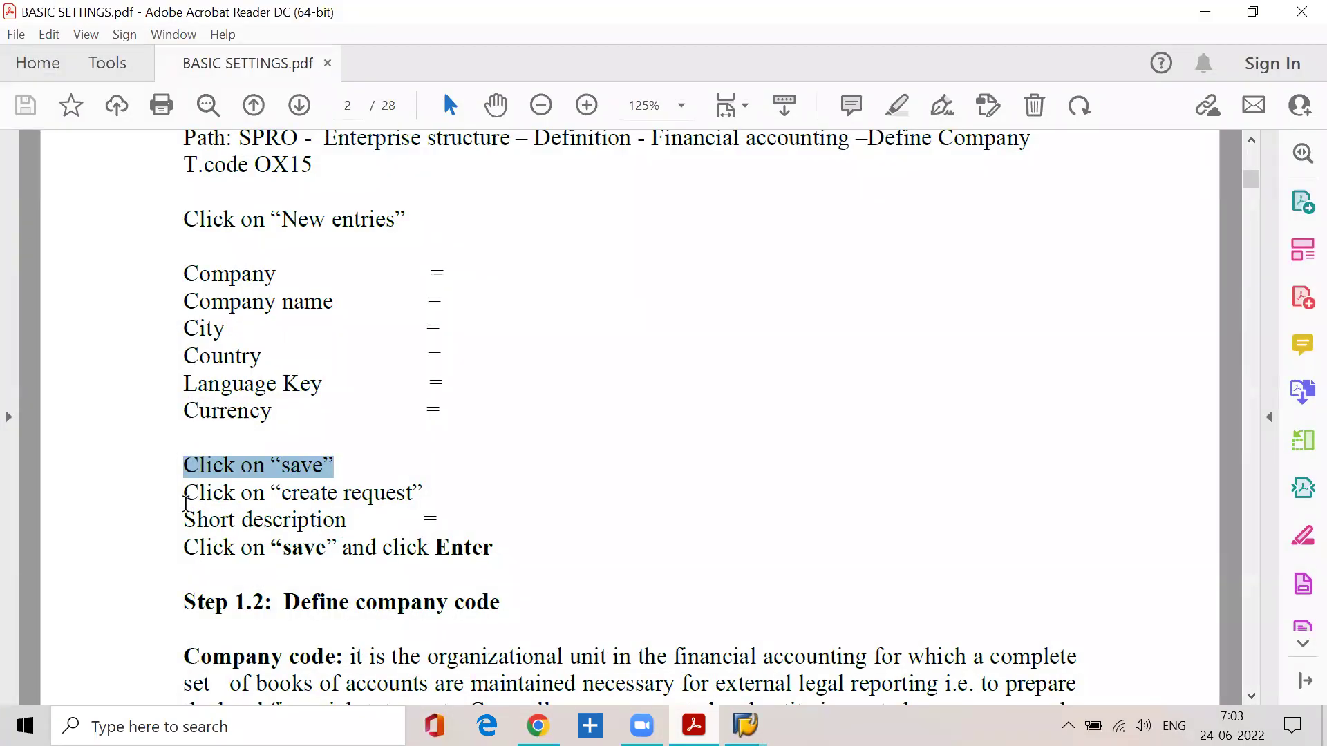
{"action": "left_click", "coordinate": [184, 495]}
{"action": "left_click_drag", "start_coordinate": [184, 495], "coordinate": [423, 496]}
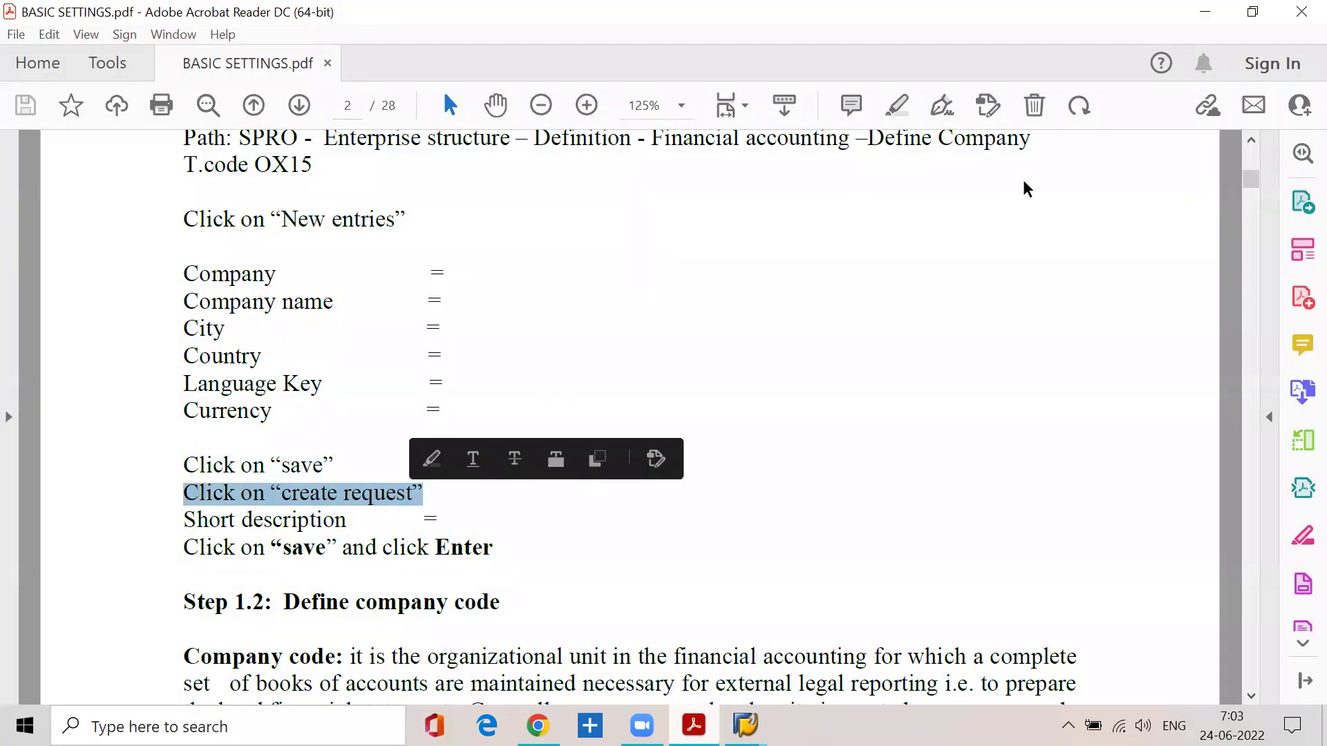
{"action": "left_click", "coordinate": [1205, 11]}
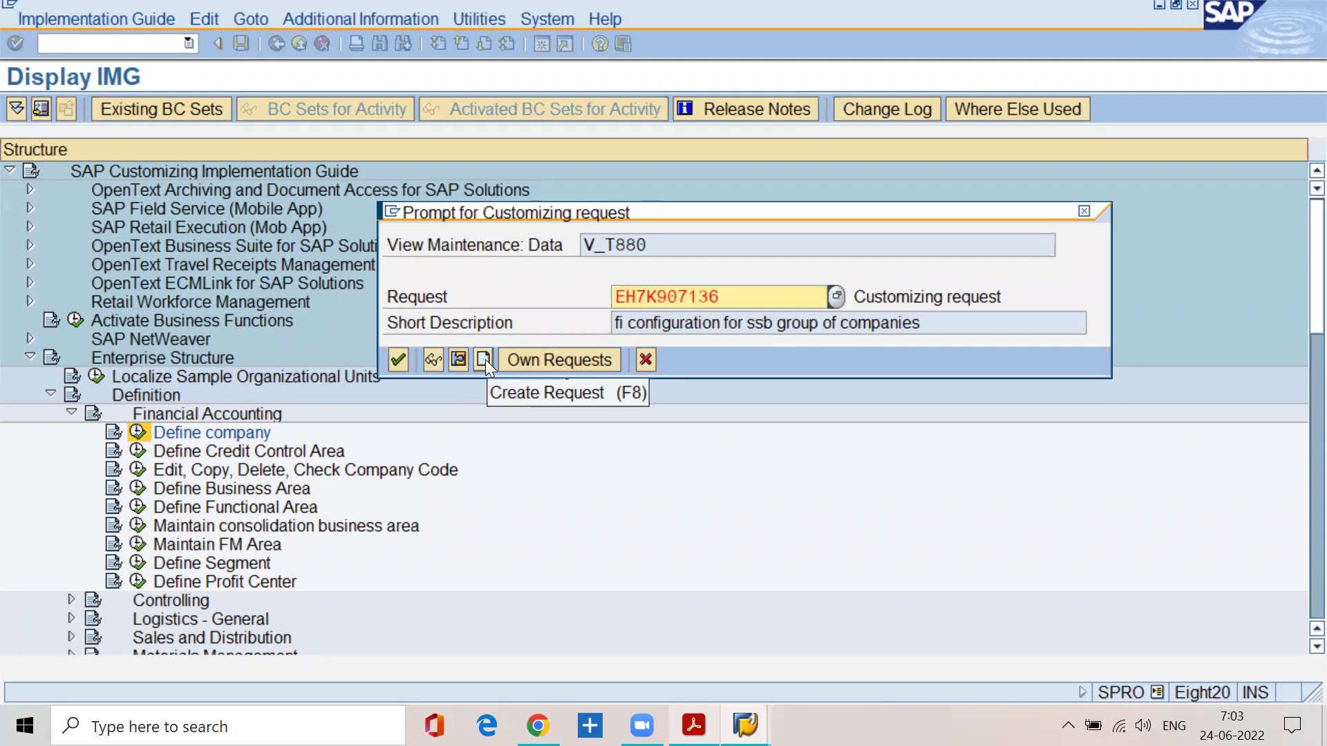
Step: Start a new customizing request and enter the short description "fi configuration for reliance gorup of companies"
{"action": "left_click_drag", "start_coordinate": [732, 296], "coordinate": [917, 329]}
{"action": "left_click", "coordinate": [637, 322]}
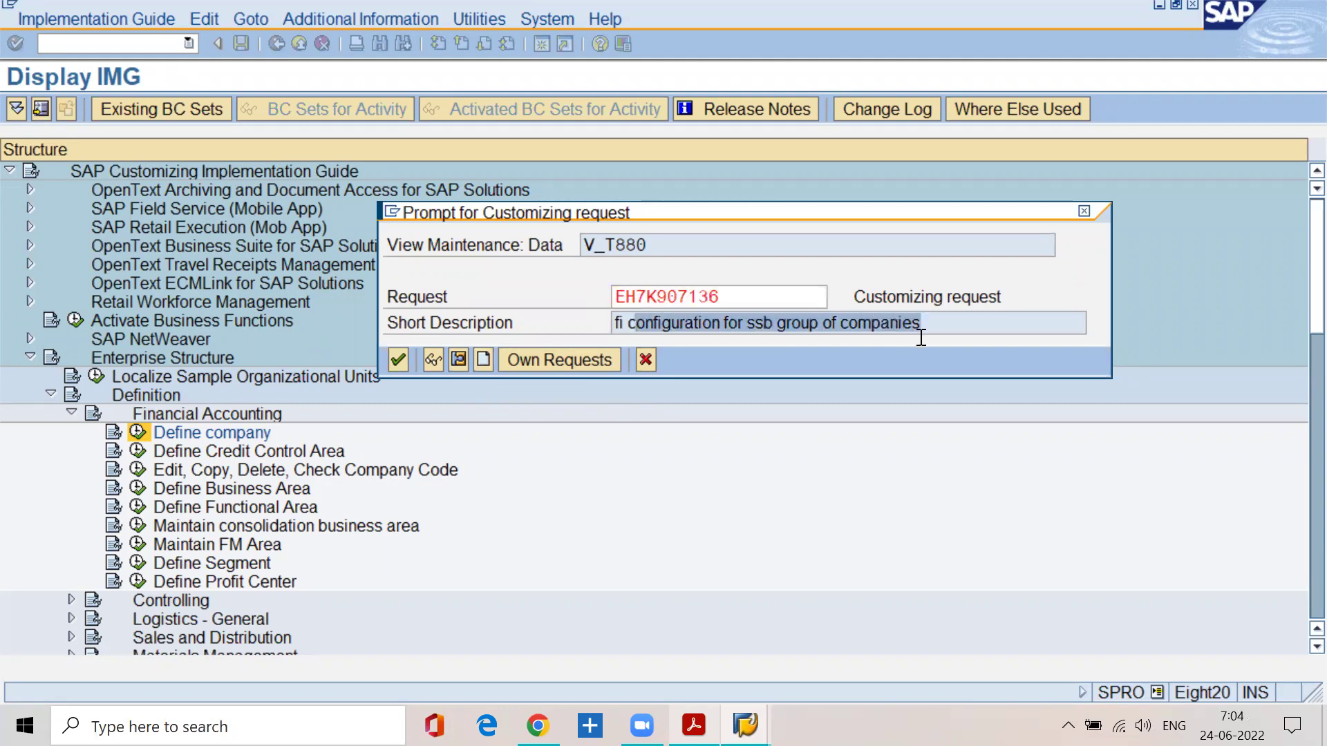
{"action": "left_click", "coordinate": [483, 360]}
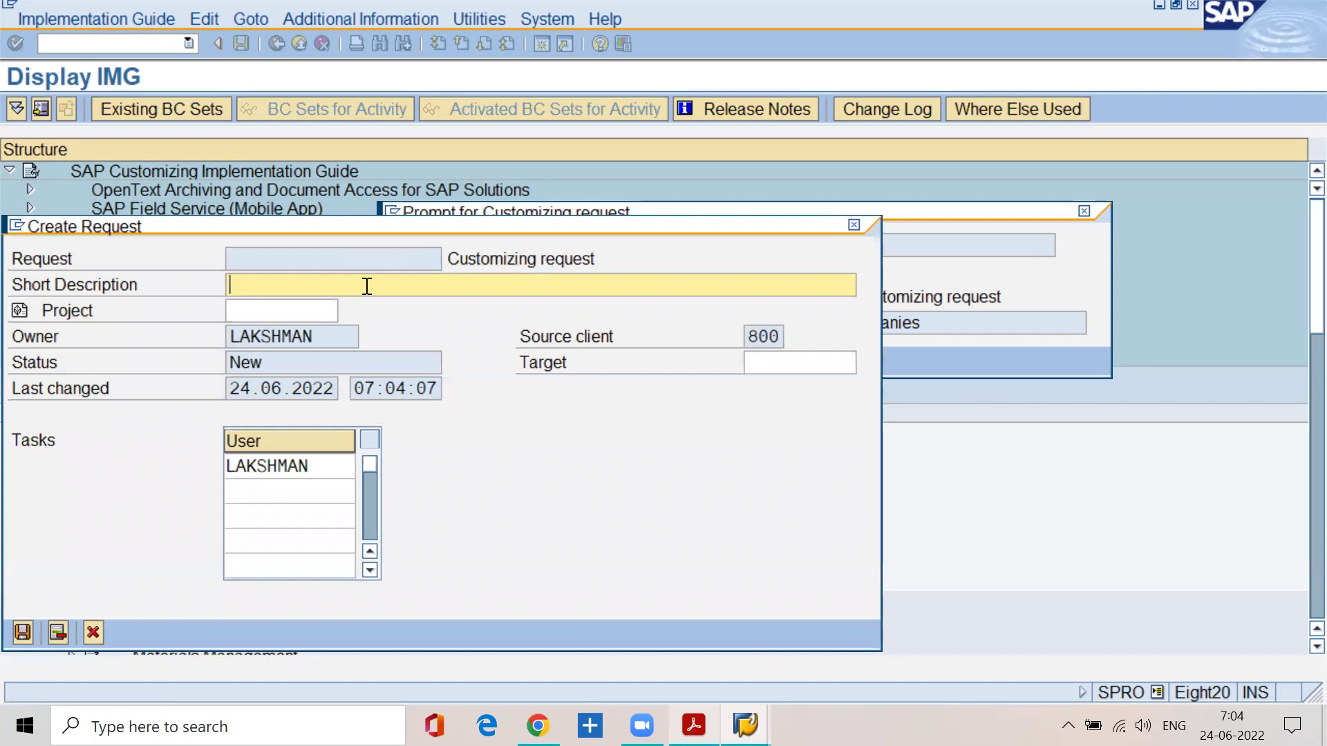
{"action": "type", "text": "fi configura"}
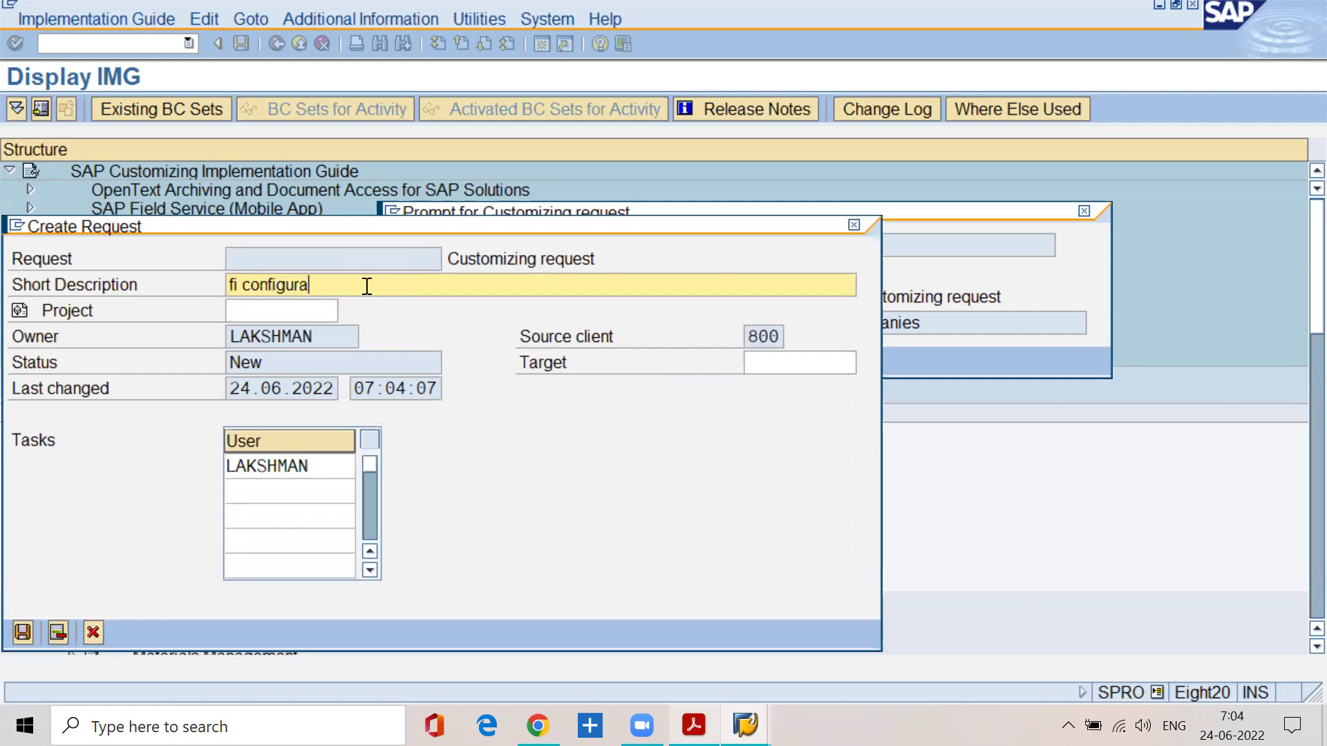
{"action": "type", "text": "tion for reliance gorup of companies"}
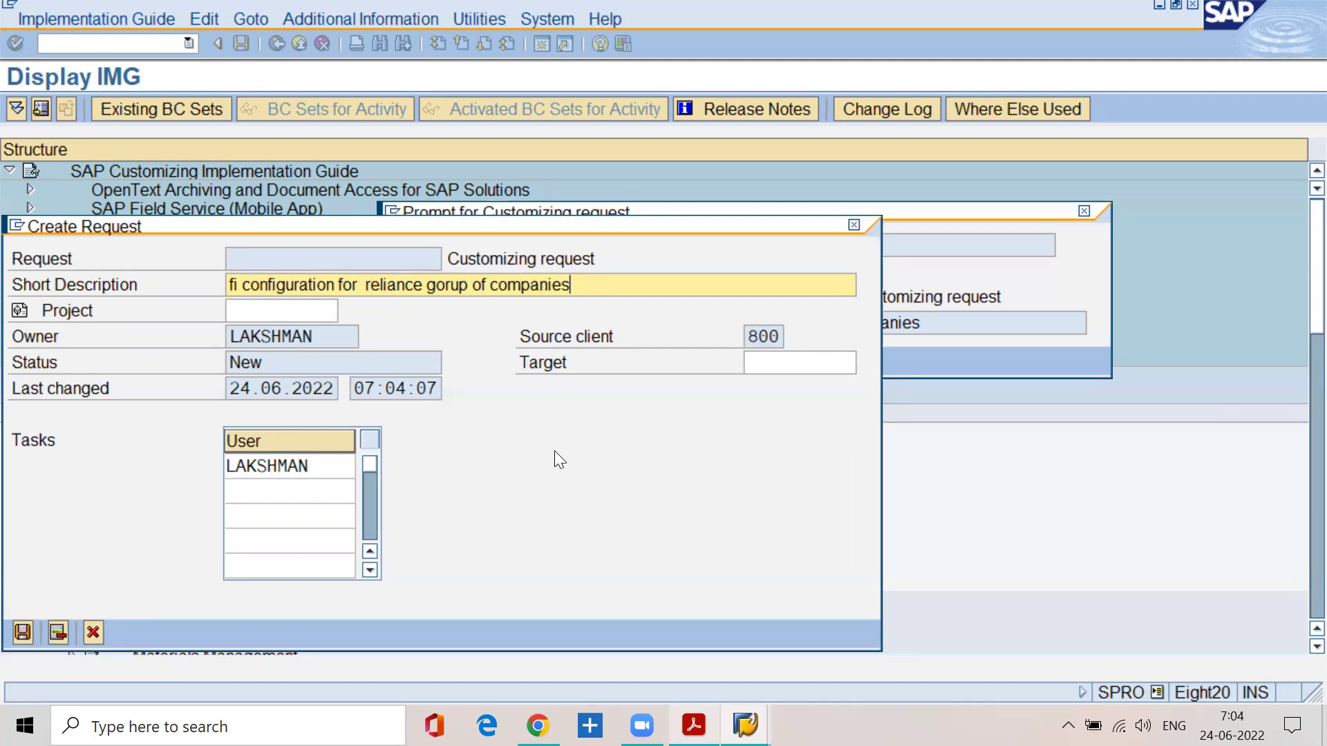
Step: Check the save instruction for the request in the PDF notes, and save the new customizing request in SAP
{"action": "key", "text": "alt+Tab"}
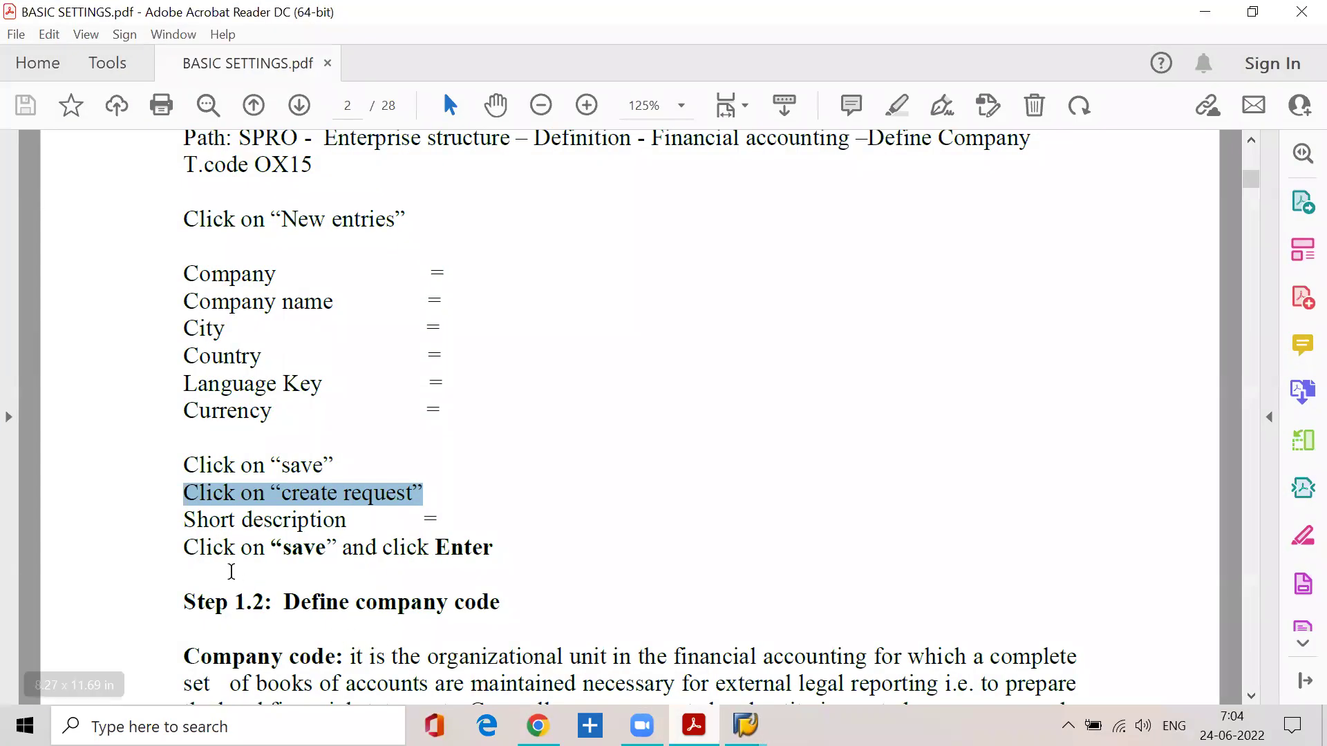
{"action": "left_click_drag", "start_coordinate": [186, 548], "coordinate": [325, 550]}
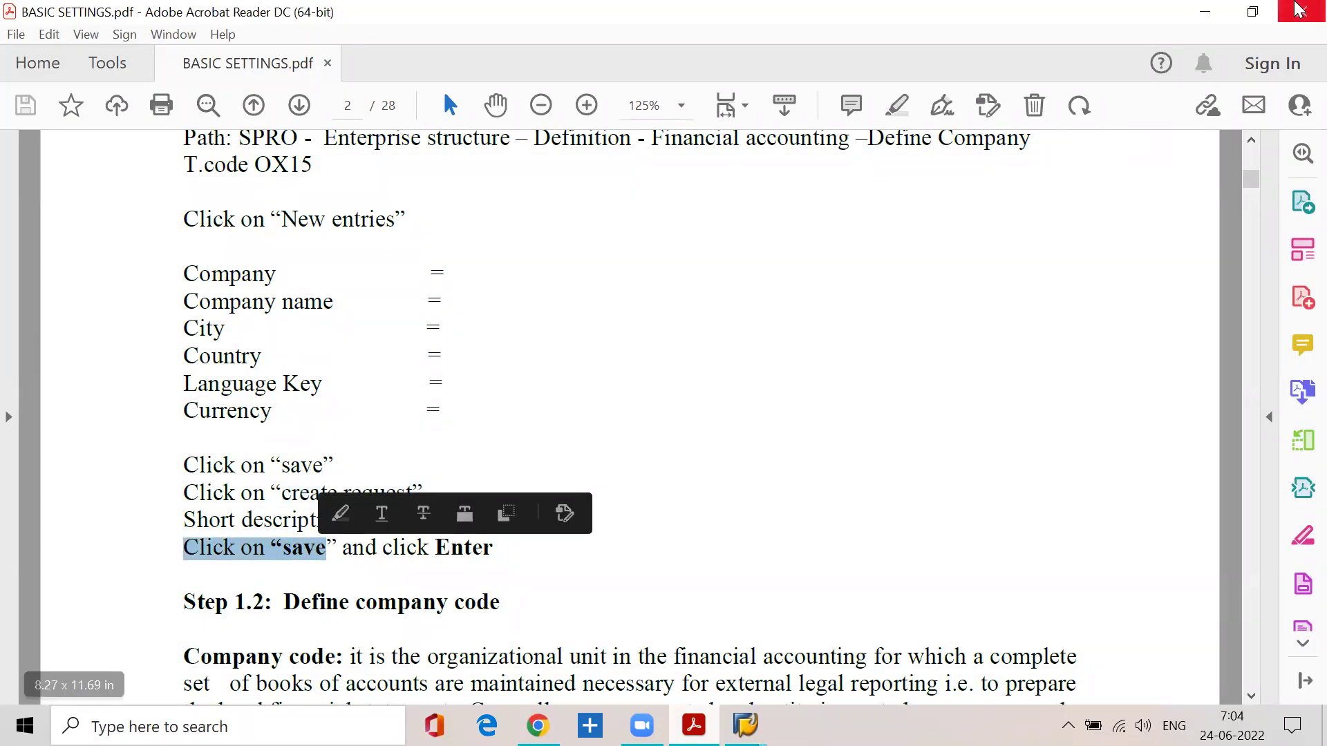
{"action": "left_click", "coordinate": [1205, 12]}
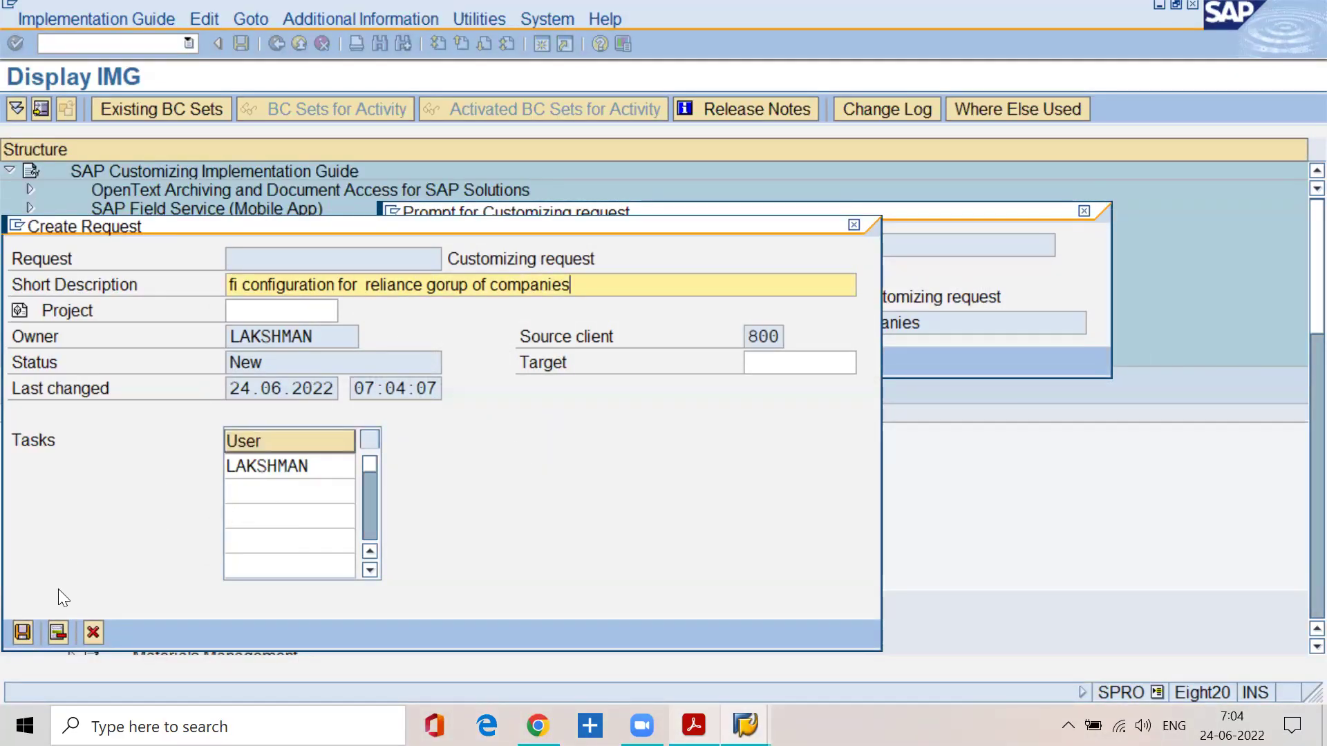
{"action": "left_click", "coordinate": [23, 632]}
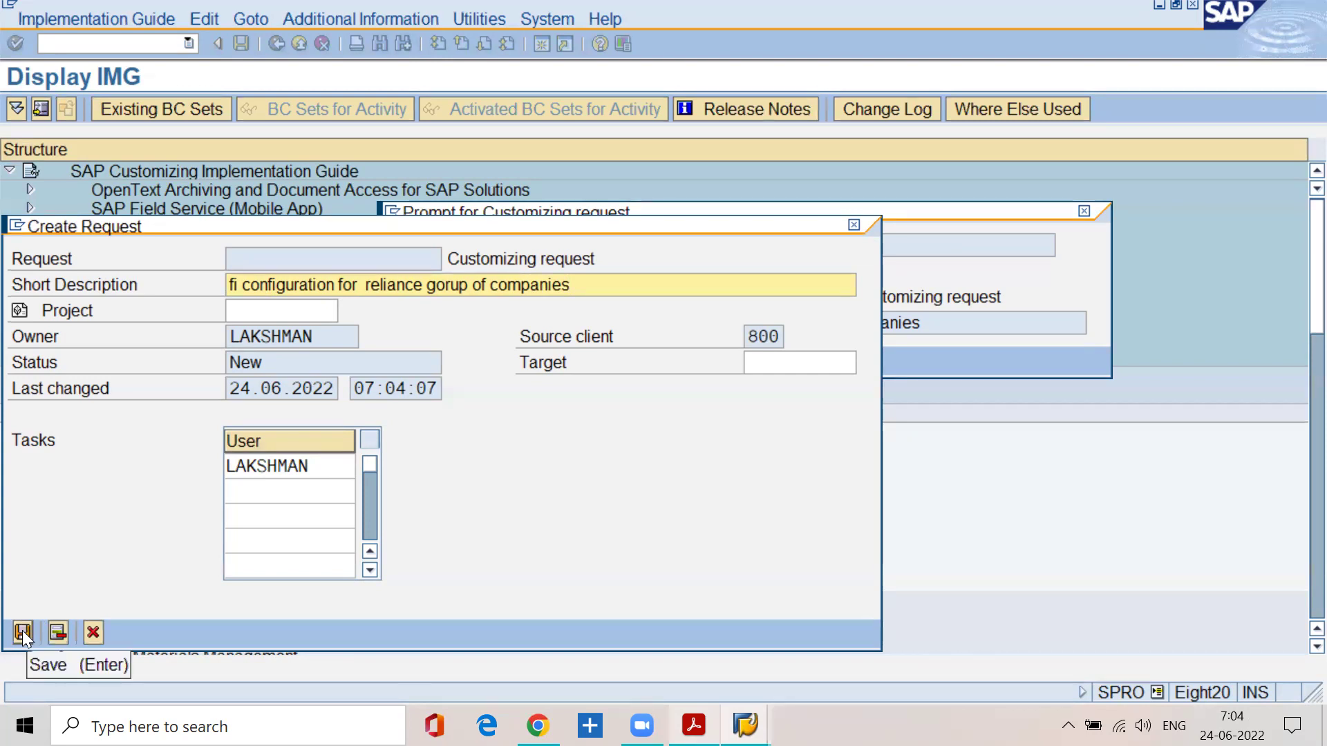
{"action": "left_click", "coordinate": [23, 632]}
Step: Review the new request's number and short description in the customizing request prompt
{"action": "left_click_drag", "start_coordinate": [734, 298], "coordinate": [608, 297]}
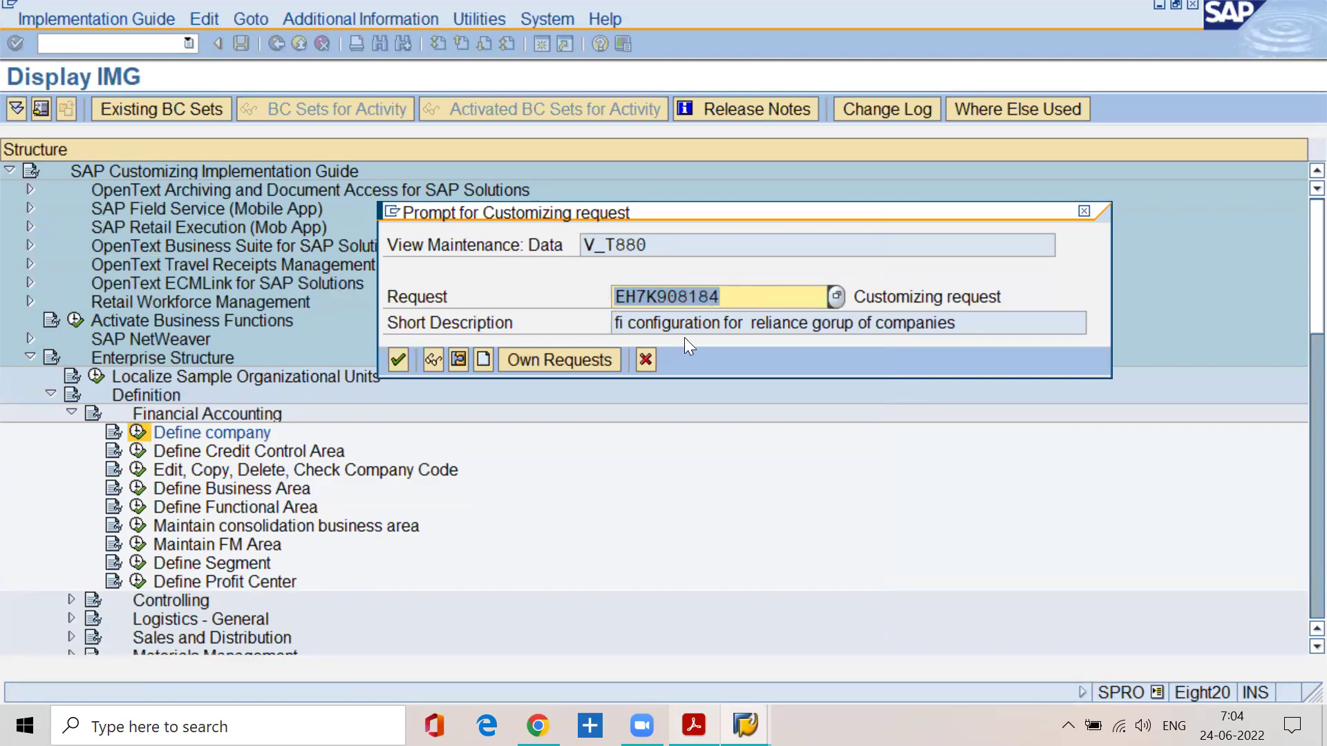
{"action": "left_click_drag", "start_coordinate": [956, 322], "coordinate": [600, 338]}
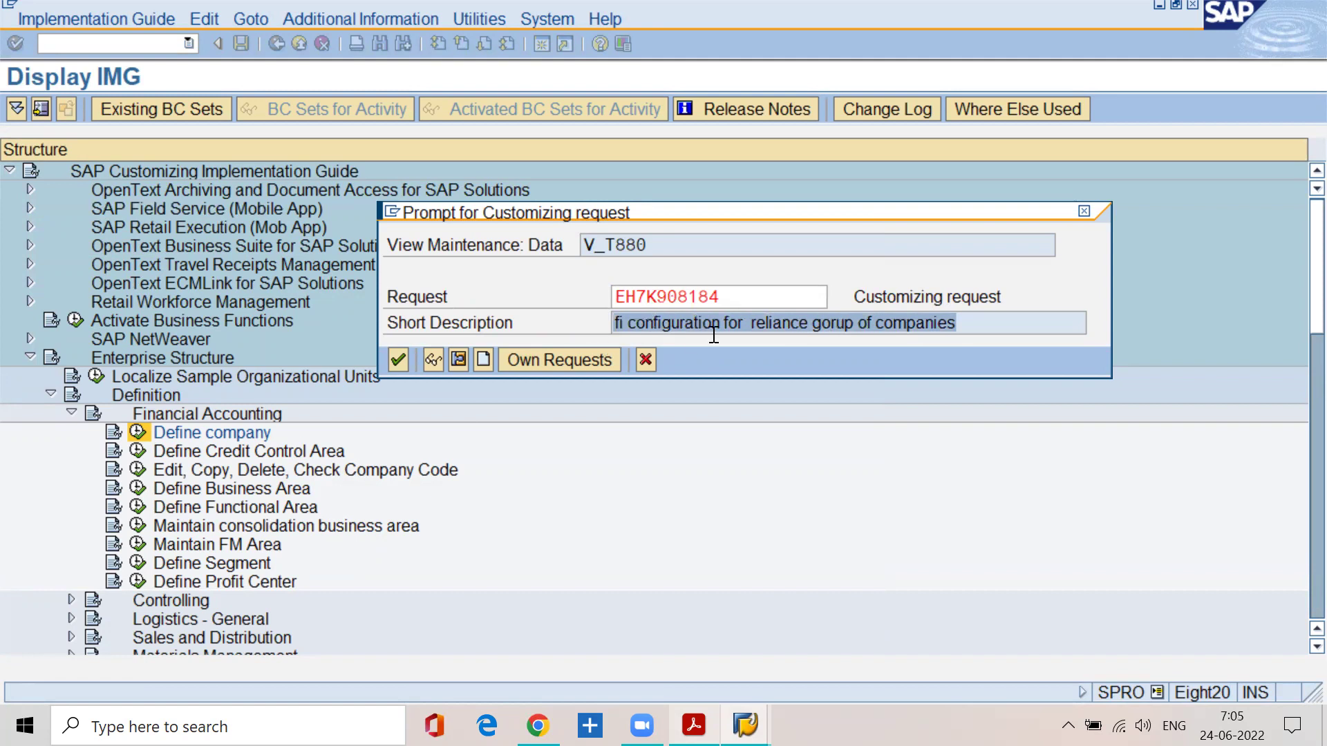
{"action": "left_click", "coordinate": [971, 323]}
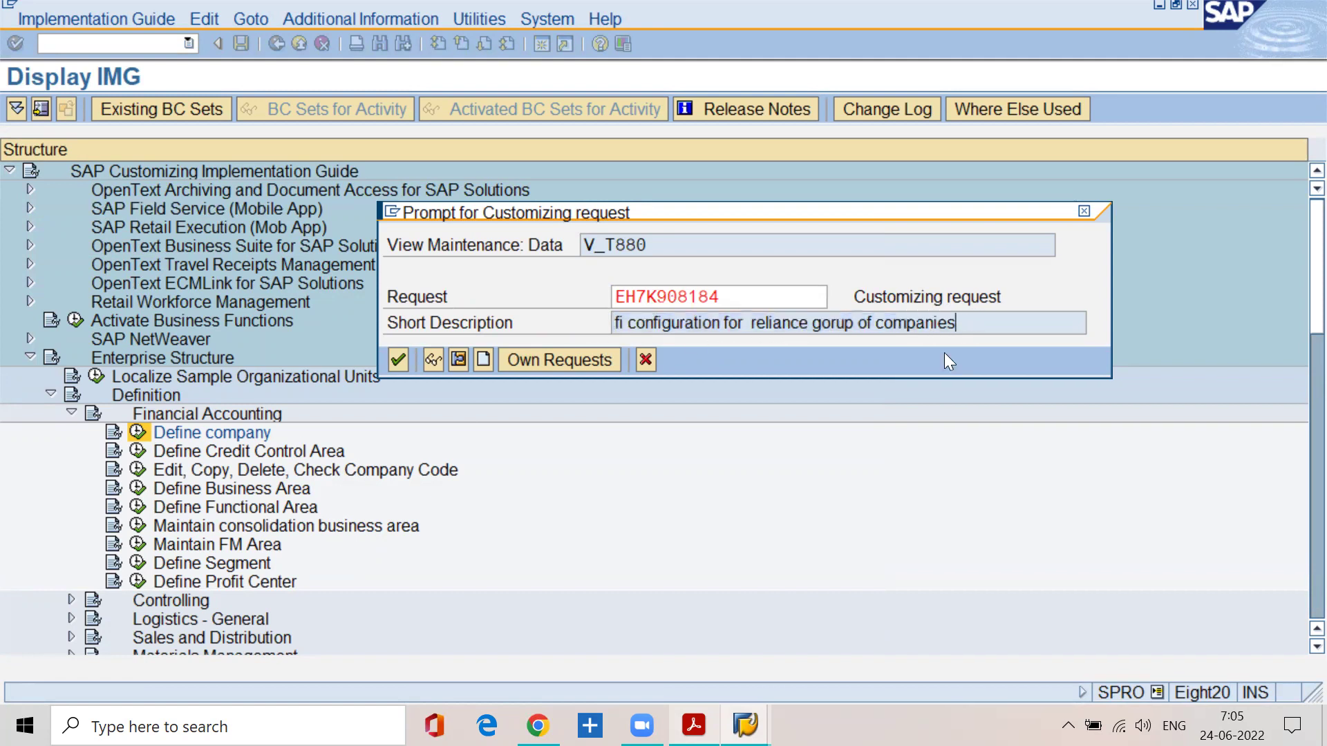
Step: Check the Enter instruction in the PDF notes, and confirm the new customizing request in SAP to store the company
{"action": "left_click", "coordinate": [694, 726]}
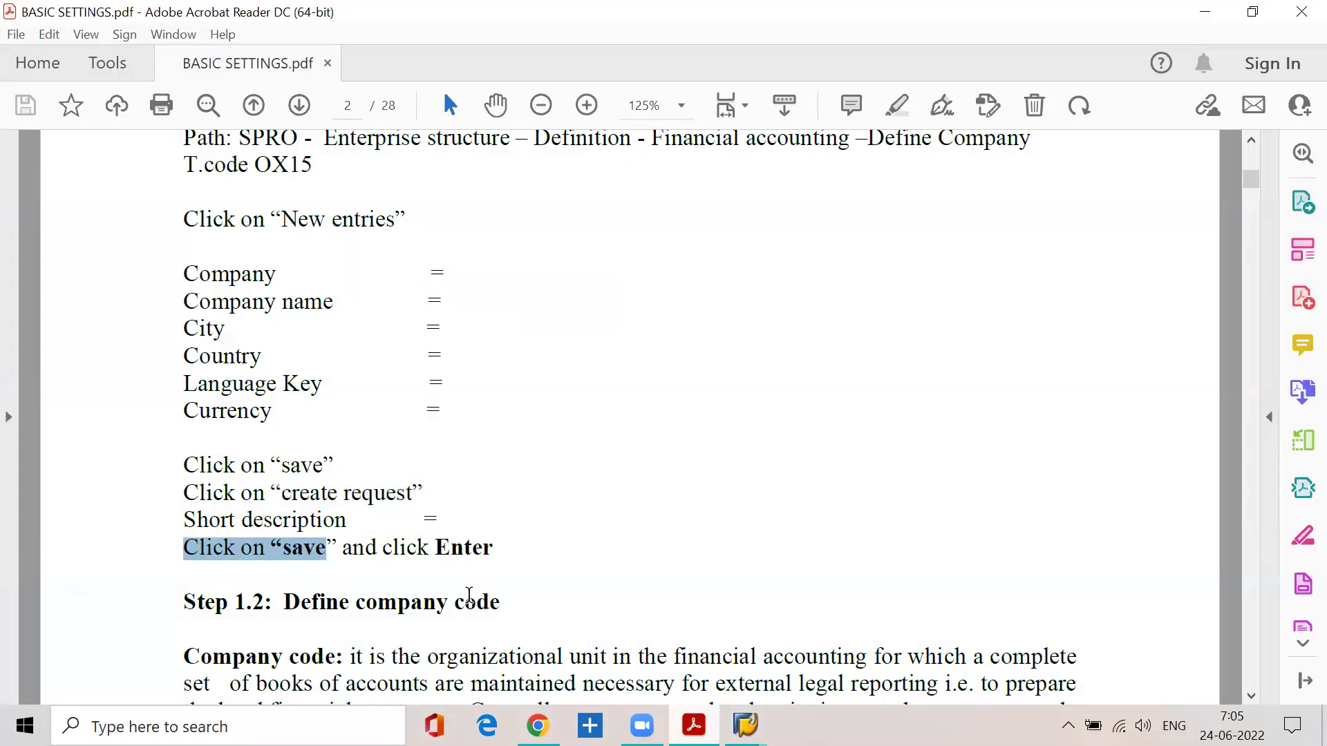
{"action": "left_click_drag", "start_coordinate": [435, 548], "coordinate": [483, 548]}
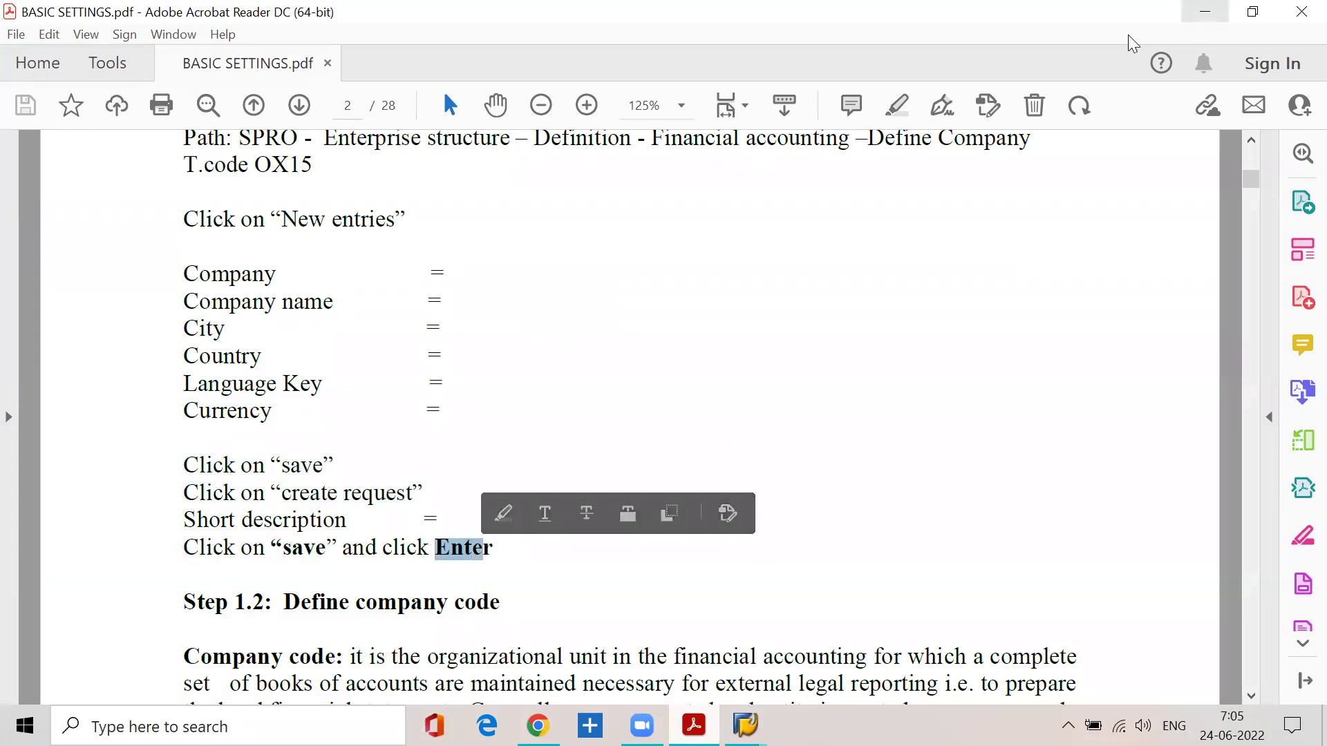
{"action": "left_click", "coordinate": [1205, 11]}
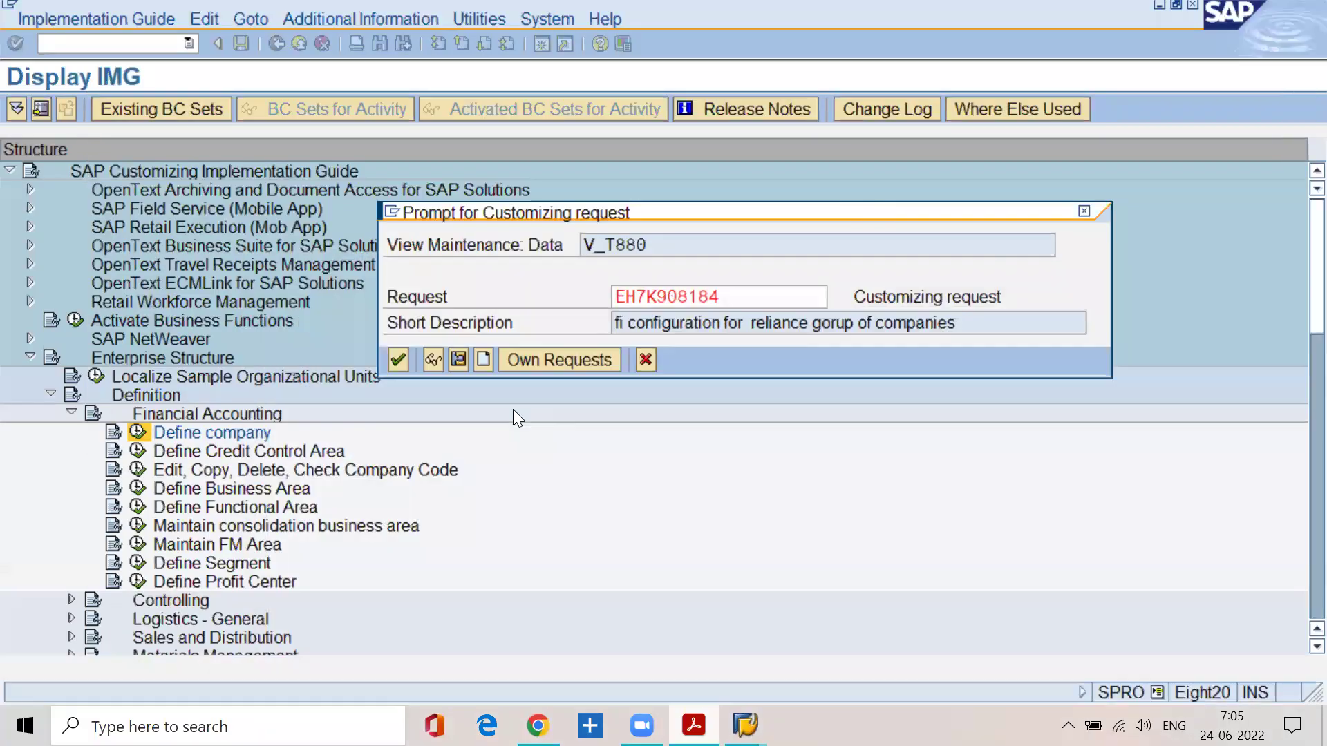
{"action": "left_click", "coordinate": [398, 359]}
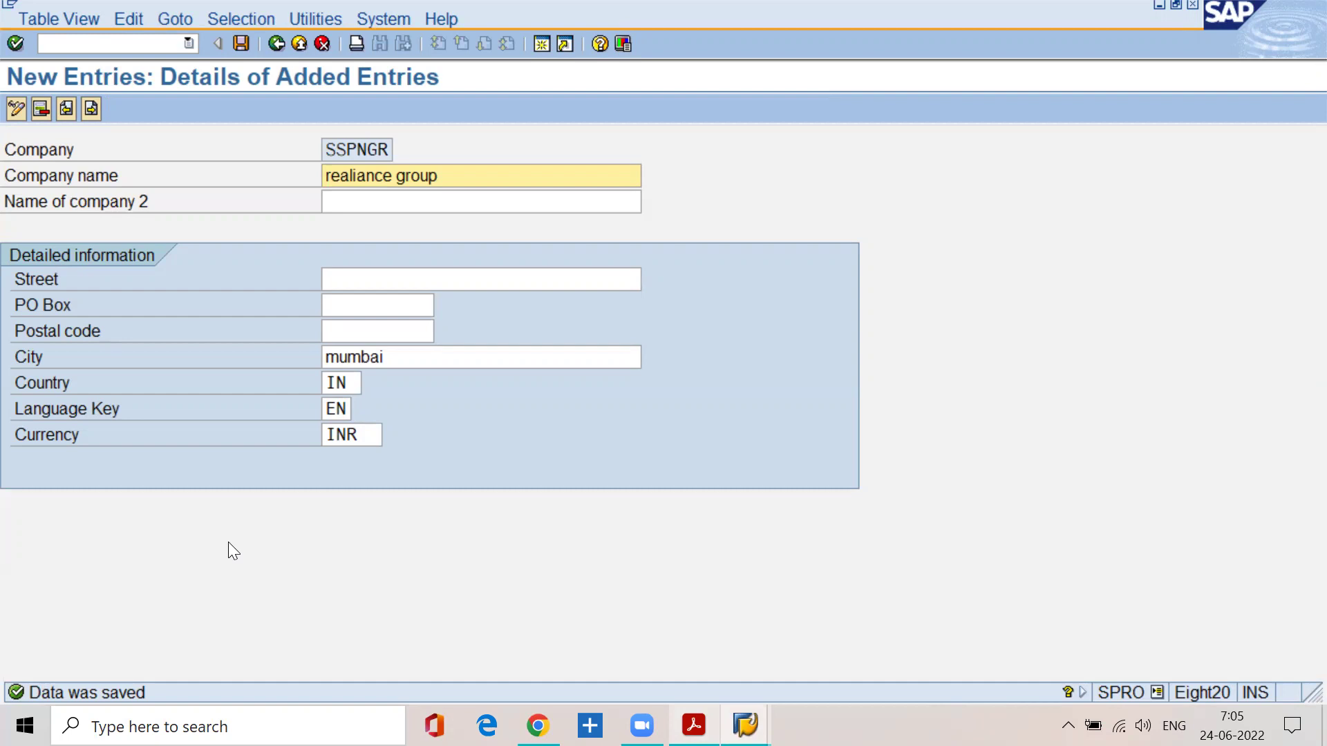
Step: Review the saved company key, and look up Step 1.2 Define company code and the organizational chart in the PDF notes
{"action": "left_click_drag", "start_coordinate": [390, 146], "coordinate": [303, 175]}
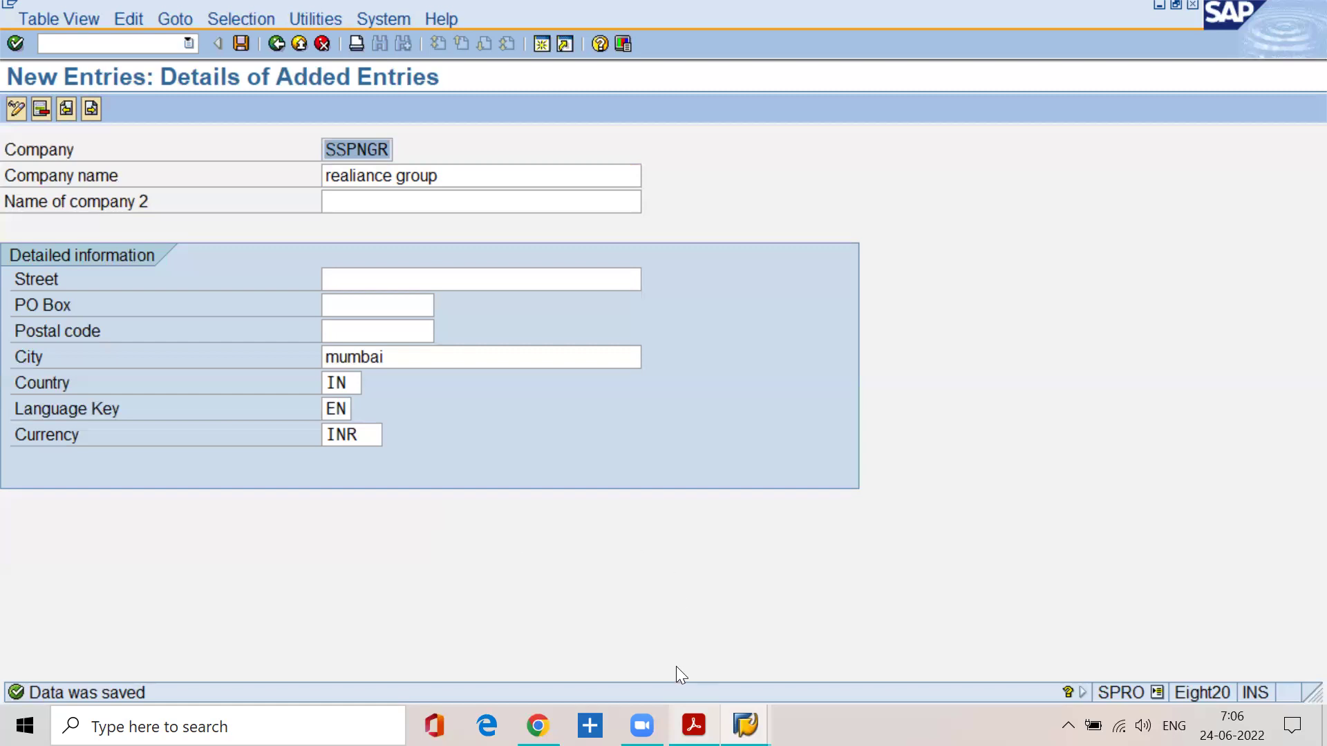
{"action": "key", "text": "alt+Tab"}
{"action": "scroll", "coordinate": [388, 492], "scroll_direction": "down", "scroll_amount": 3}
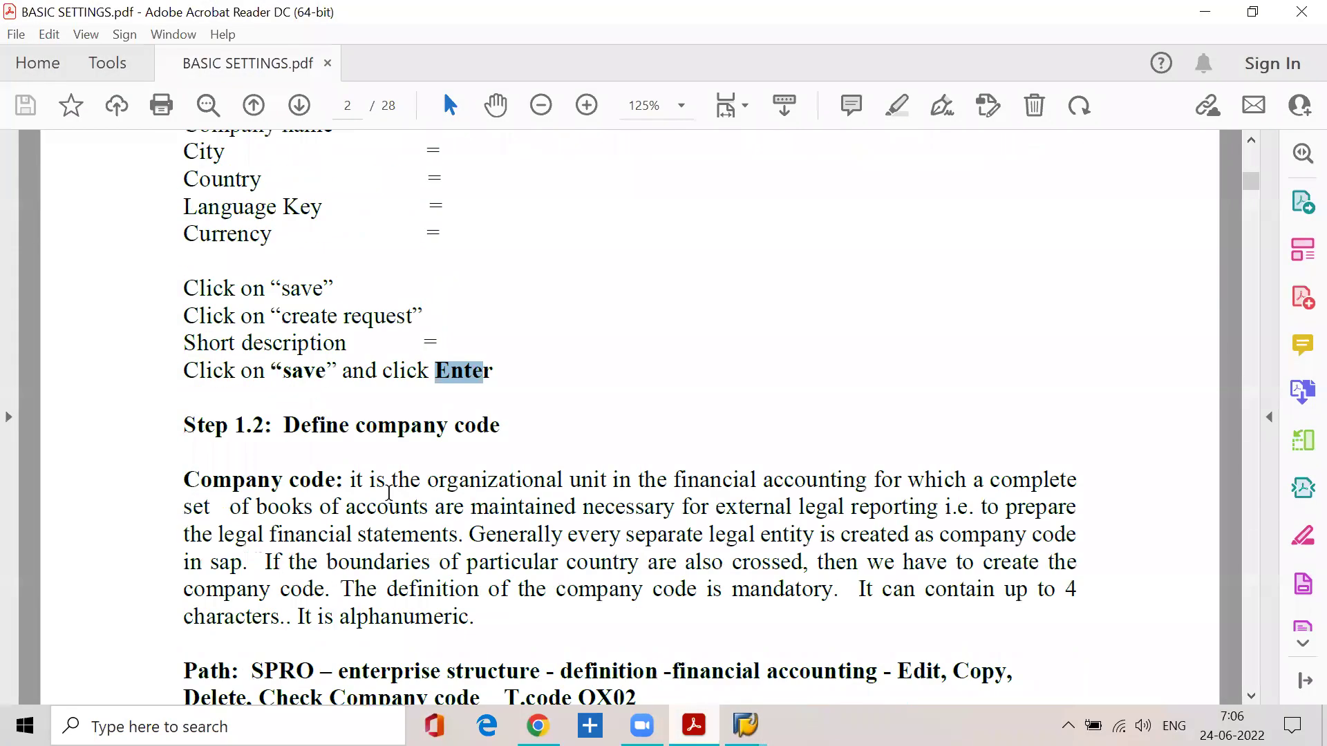
{"action": "left_click_drag", "start_coordinate": [275, 420], "coordinate": [504, 398]}
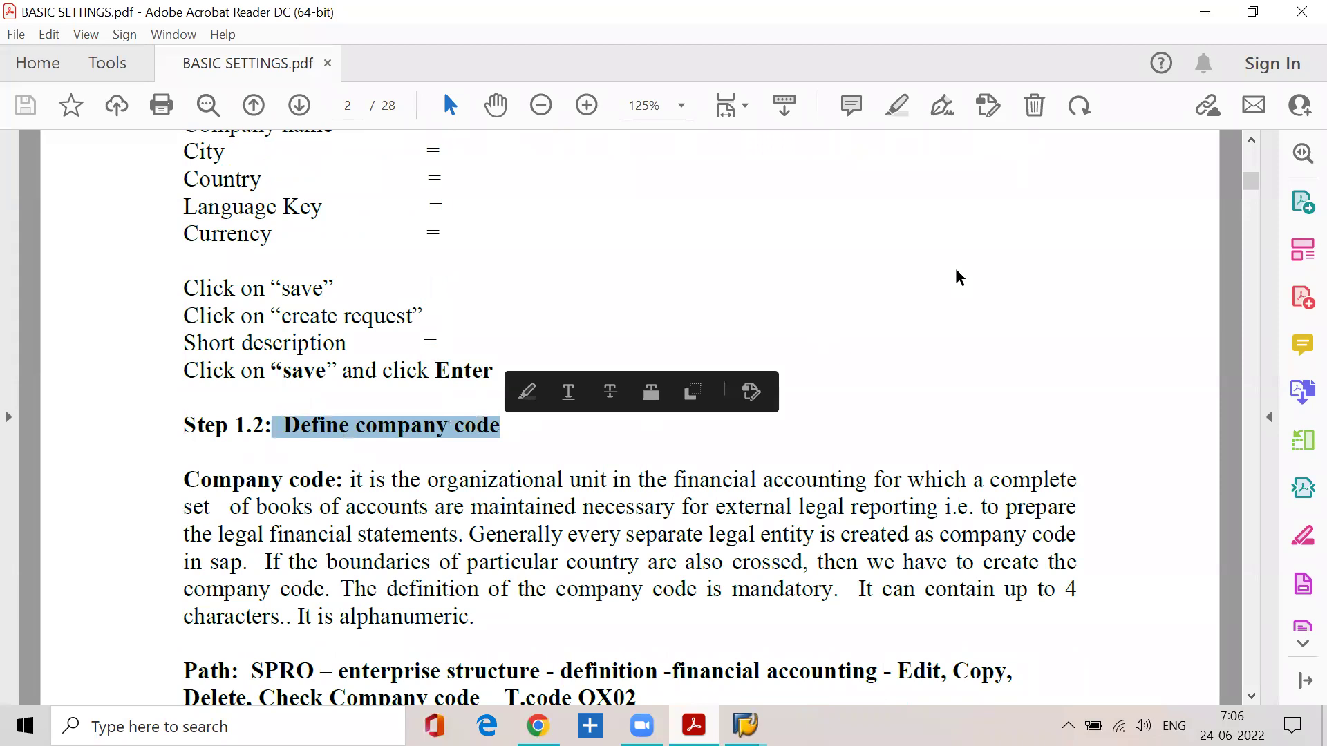
{"action": "scroll", "coordinate": [920, 347], "scroll_direction": "up", "scroll_amount": 3}
{"action": "scroll", "coordinate": [919, 347], "scroll_direction": "up", "scroll_amount": 15}
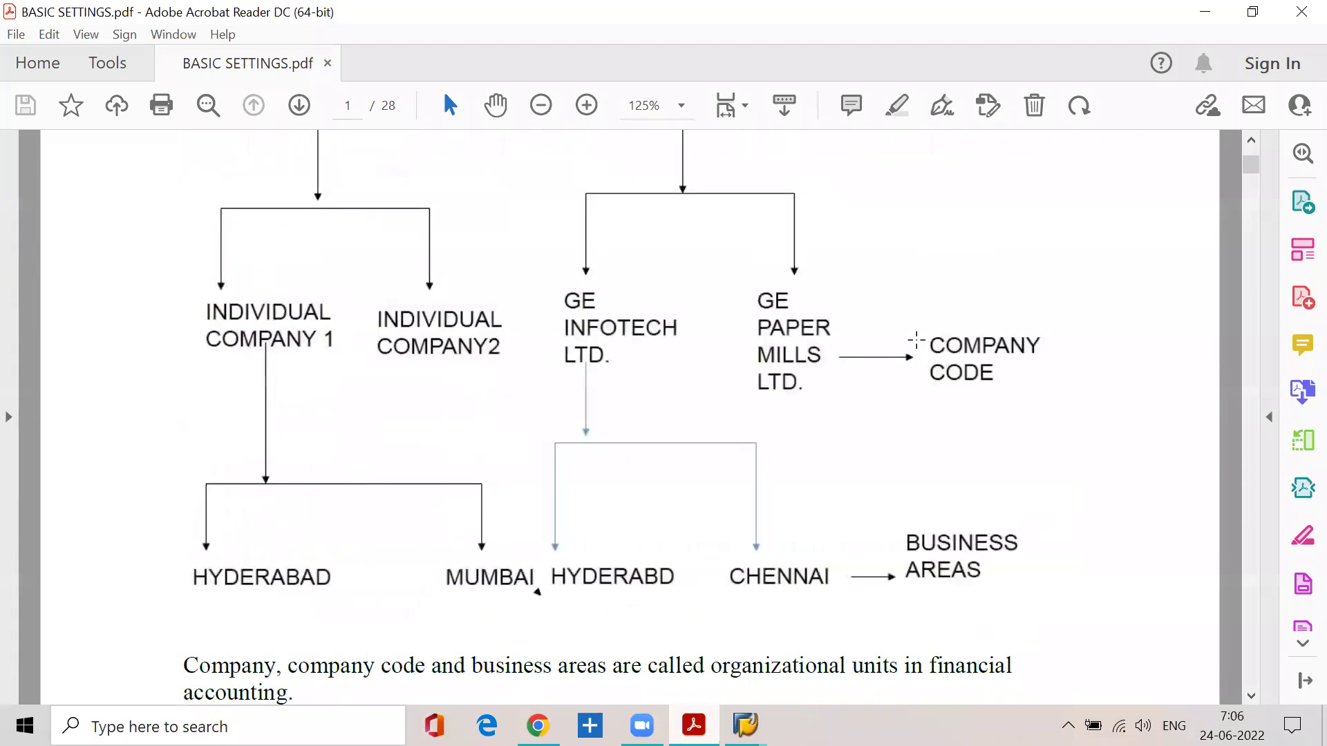
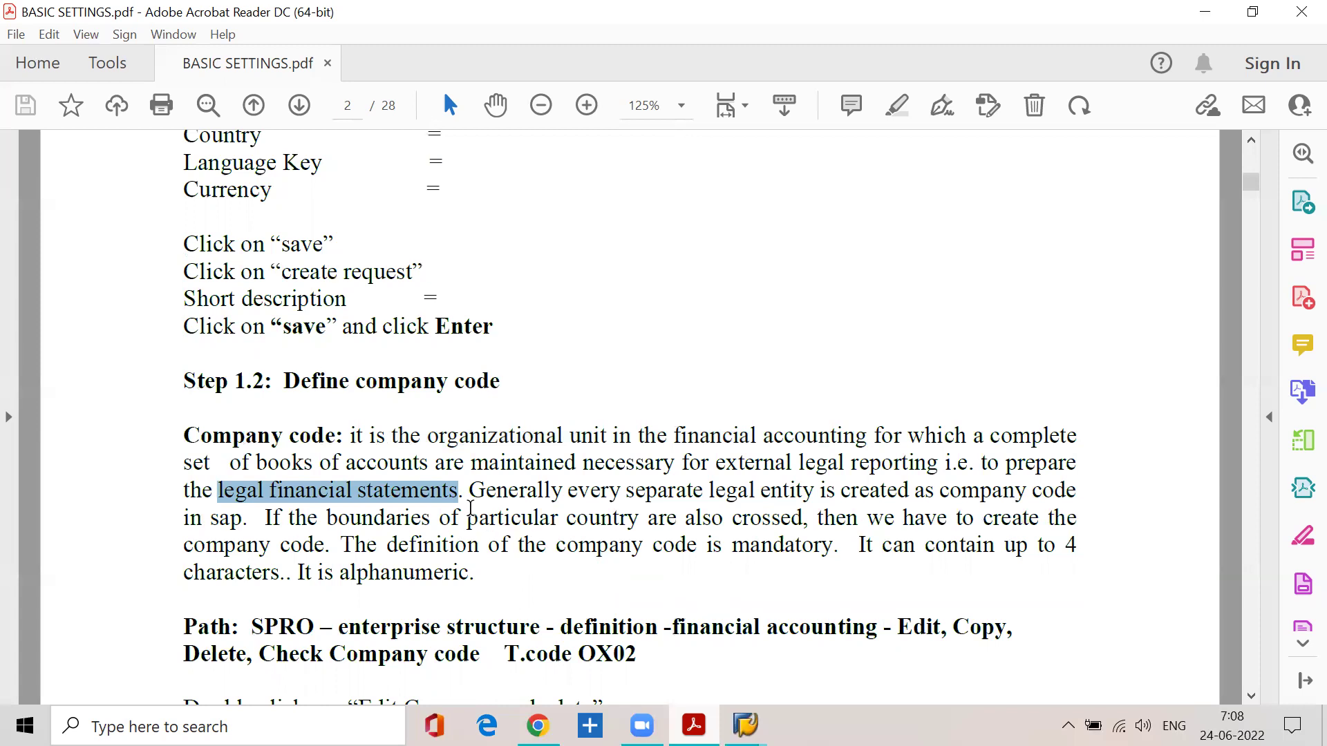
Step: Read the Company code definition in the notes, covering legal entities, country boundaries, mandatory use, code length and character type
{"action": "left_click_drag", "start_coordinate": [469, 492], "coordinate": [1075, 491]}
{"action": "mouse_move", "coordinate": [265, 519]}
{"action": "left_mouse_down"}
{"action": "mouse_move", "coordinate": [412, 519]}
{"action": "mouse_move", "coordinate": [553, 492]}
{"action": "mouse_move", "coordinate": [637, 520]}
{"action": "mouse_move", "coordinate": [1076, 518]}
{"action": "mouse_move", "coordinate": [595, 590]}
{"action": "left_mouse_up"}
{"action": "left_click", "coordinate": [319, 549]}
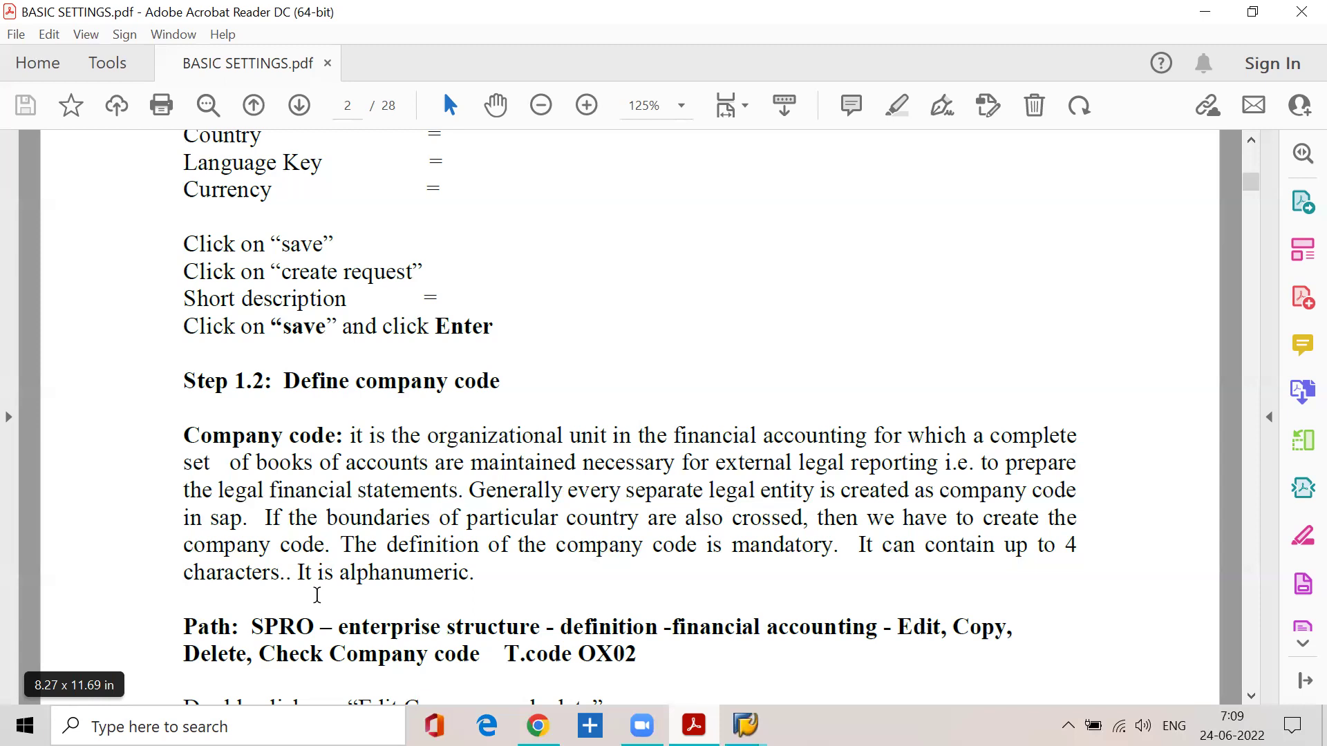
{"action": "left_click_drag", "start_coordinate": [341, 545], "coordinate": [1078, 548]}
{"action": "left_click", "coordinate": [859, 546]}
{"action": "left_click_drag", "start_coordinate": [299, 574], "coordinate": [479, 574]}
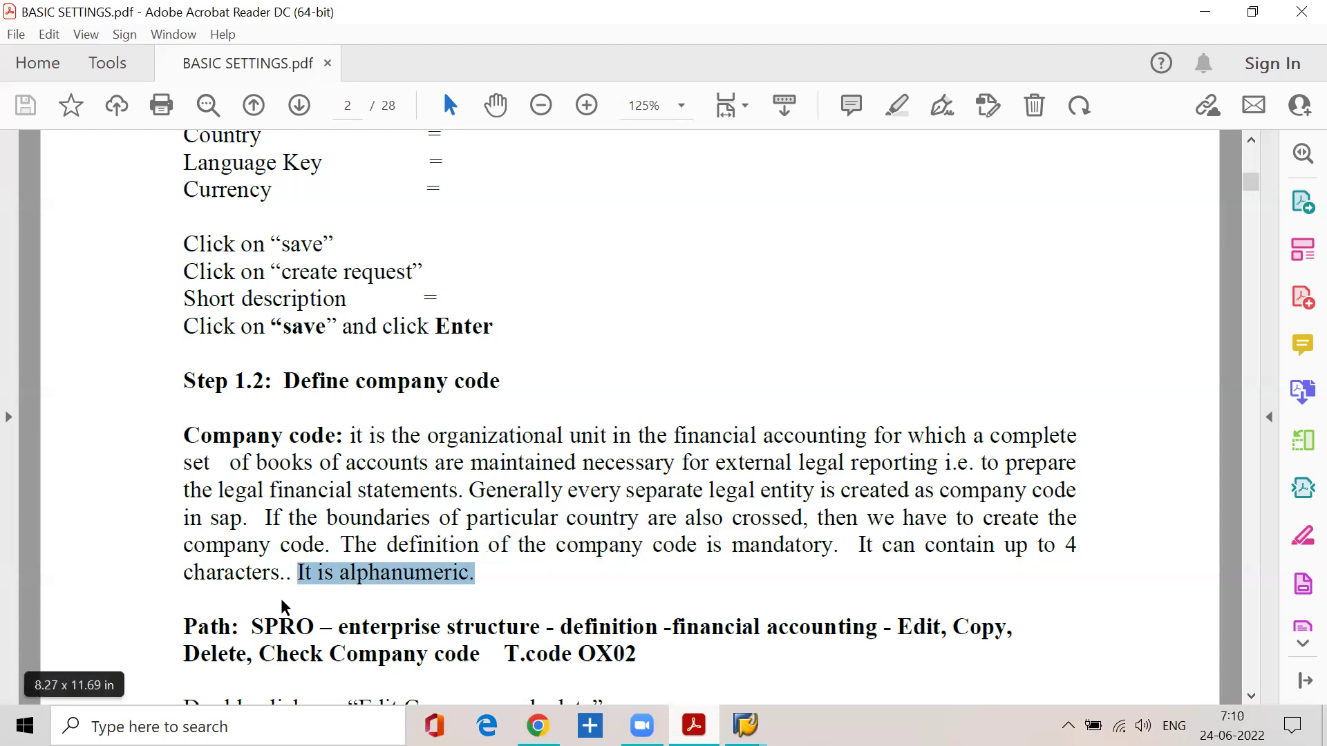
Step: Check the SPRO path for defining a company code in the PDF notes and return to the company entry in SAP
{"action": "scroll", "coordinate": [282, 606], "scroll_direction": "down", "scroll_amount": 2}
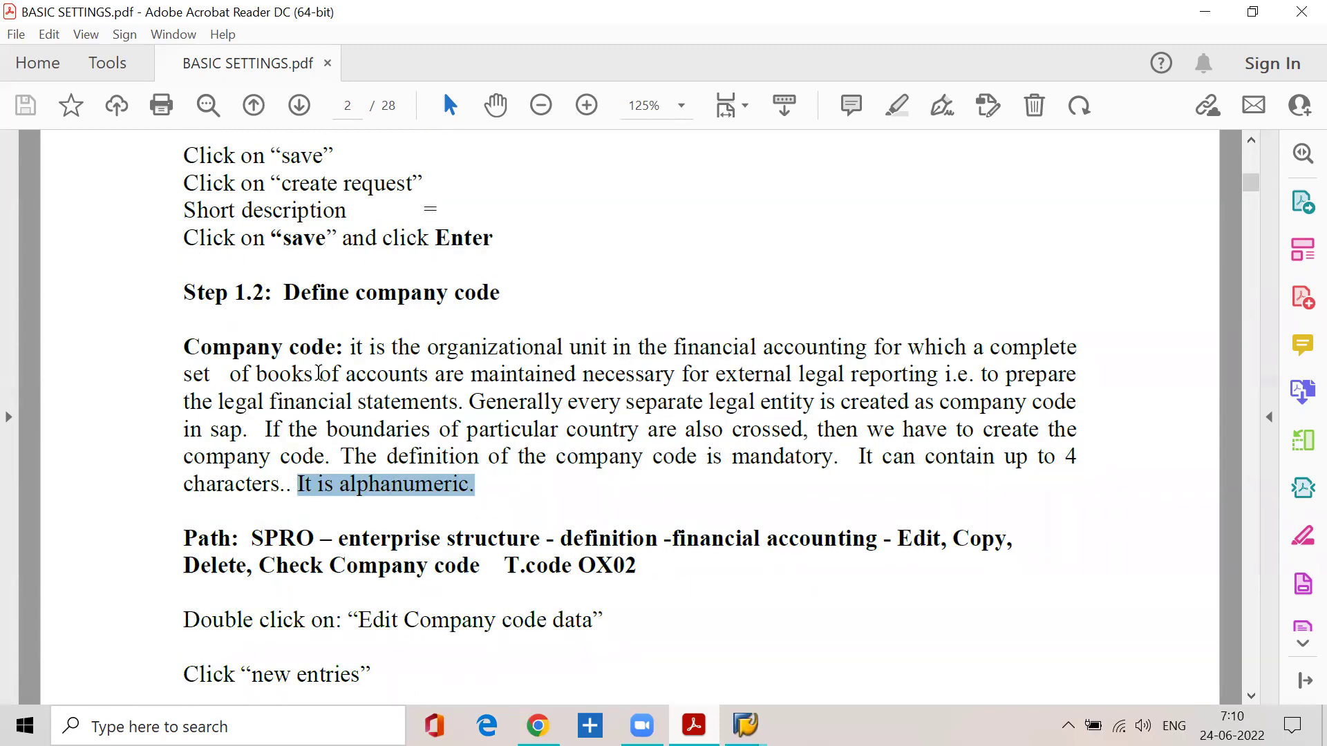
{"action": "left_click", "coordinate": [332, 351]}
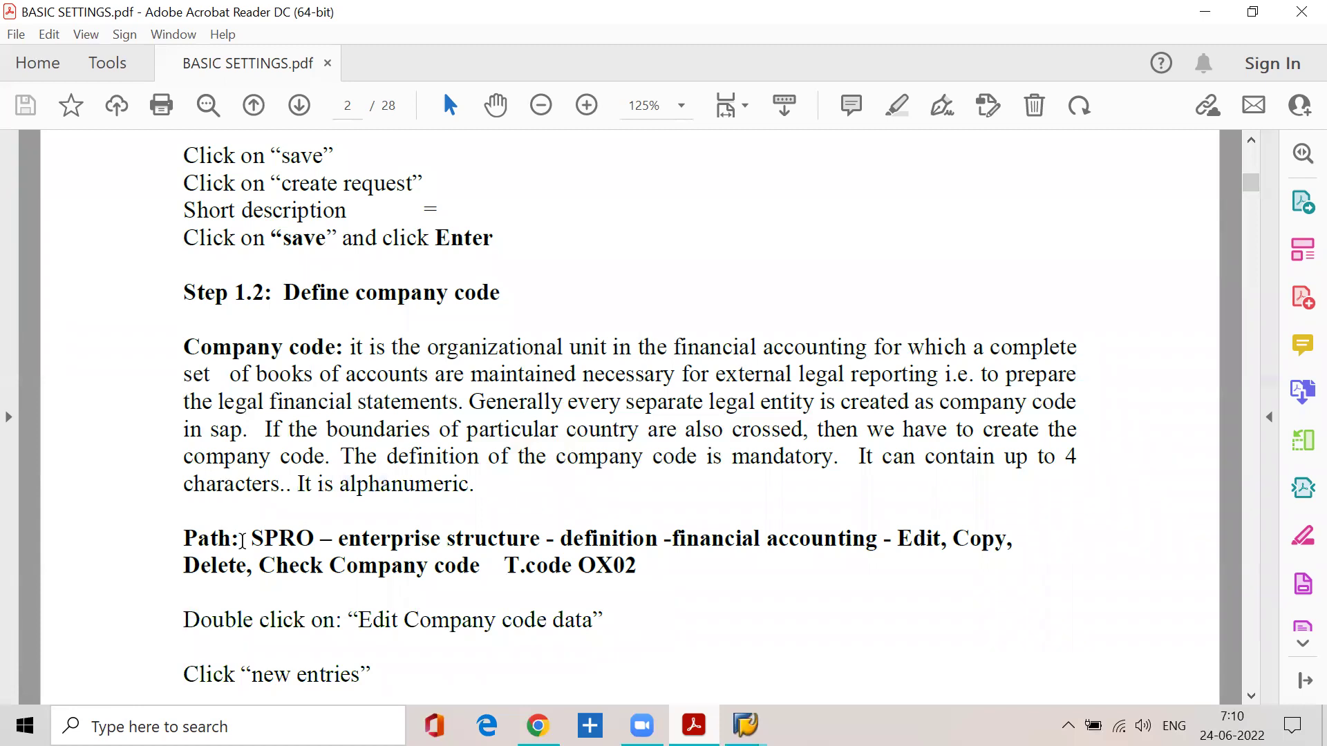
{"action": "left_click_drag", "start_coordinate": [240, 540], "coordinate": [315, 538]}
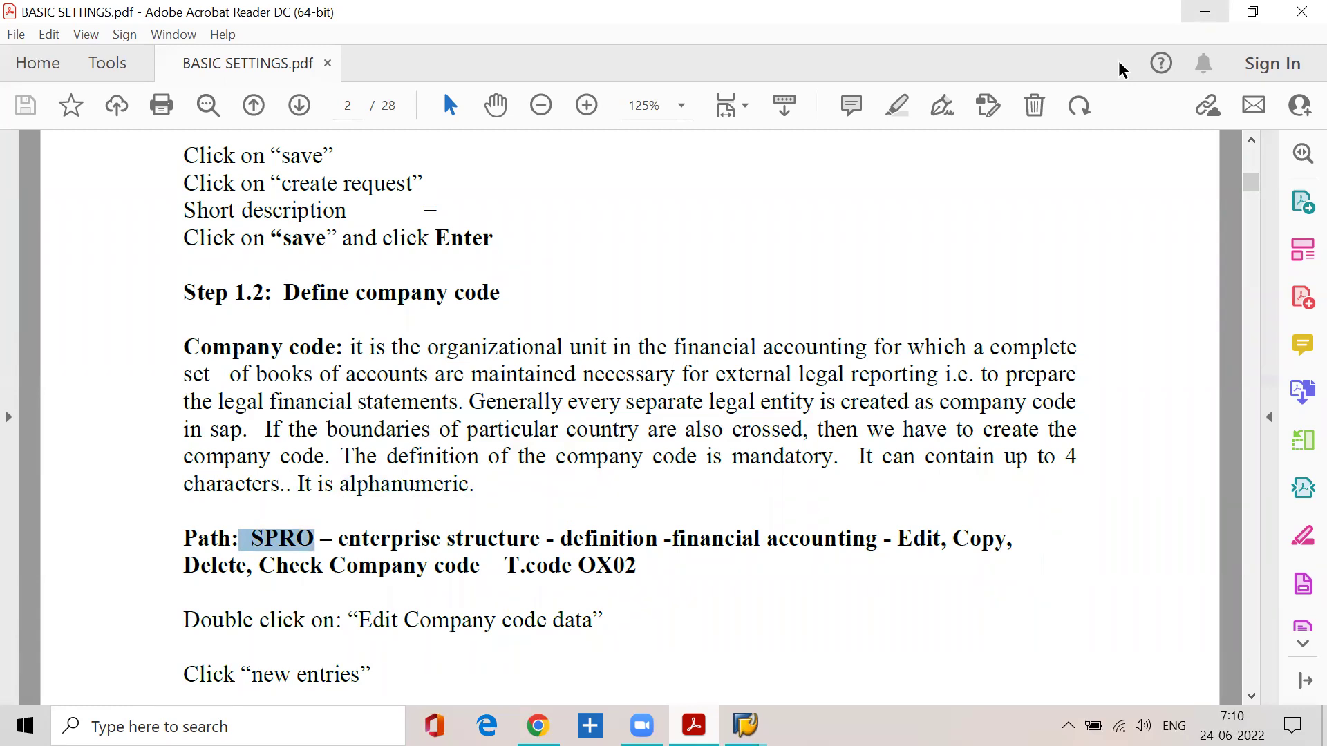
{"action": "left_click", "coordinate": [1204, 12]}
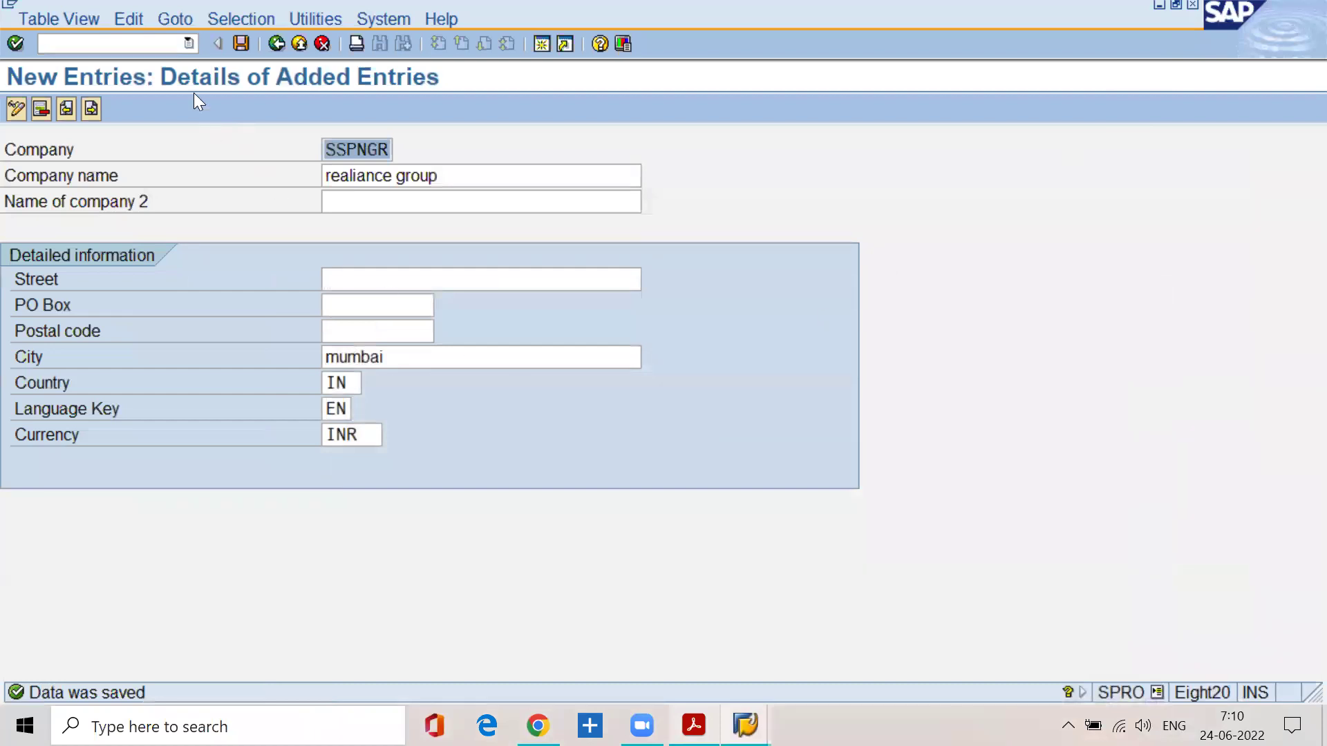
Step: Try to run transaction spro from the saved company entry
{"action": "left_click", "coordinate": [166, 44]}
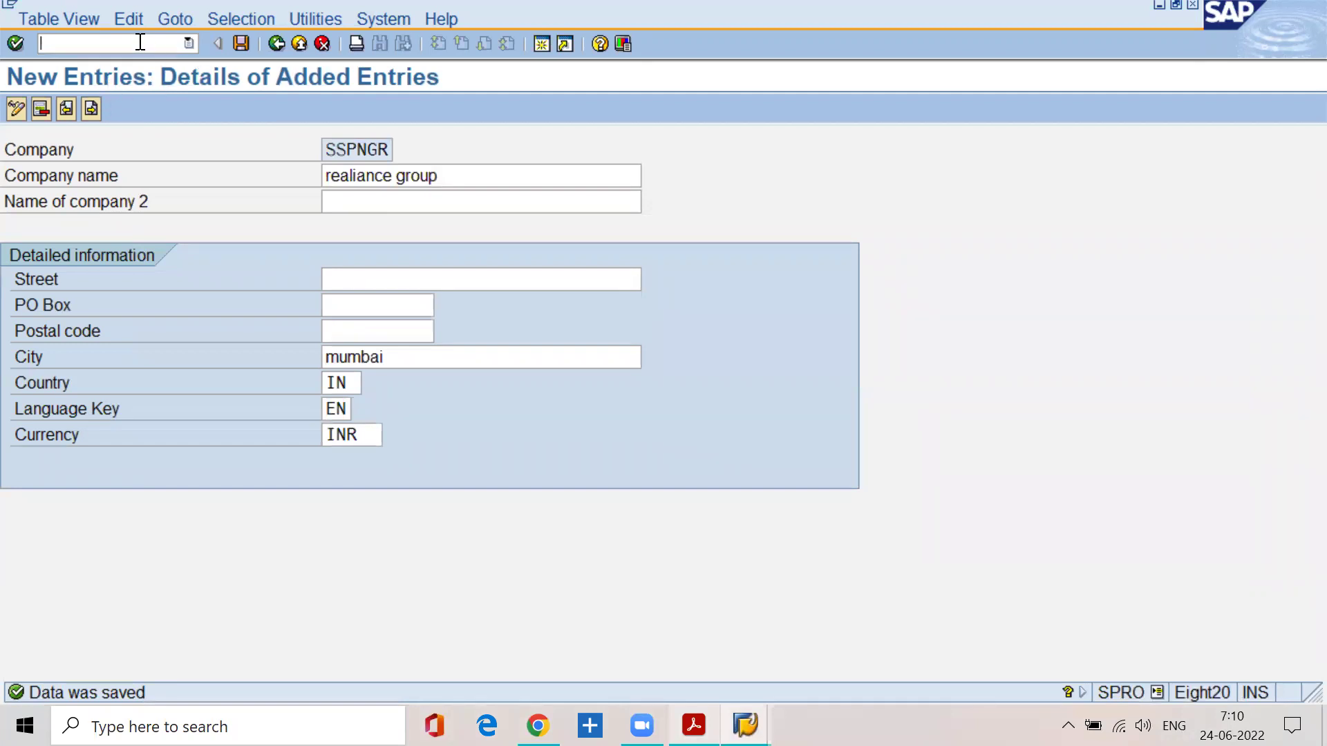
{"action": "type", "text": "spro"}
{"action": "key", "text": "Return"}
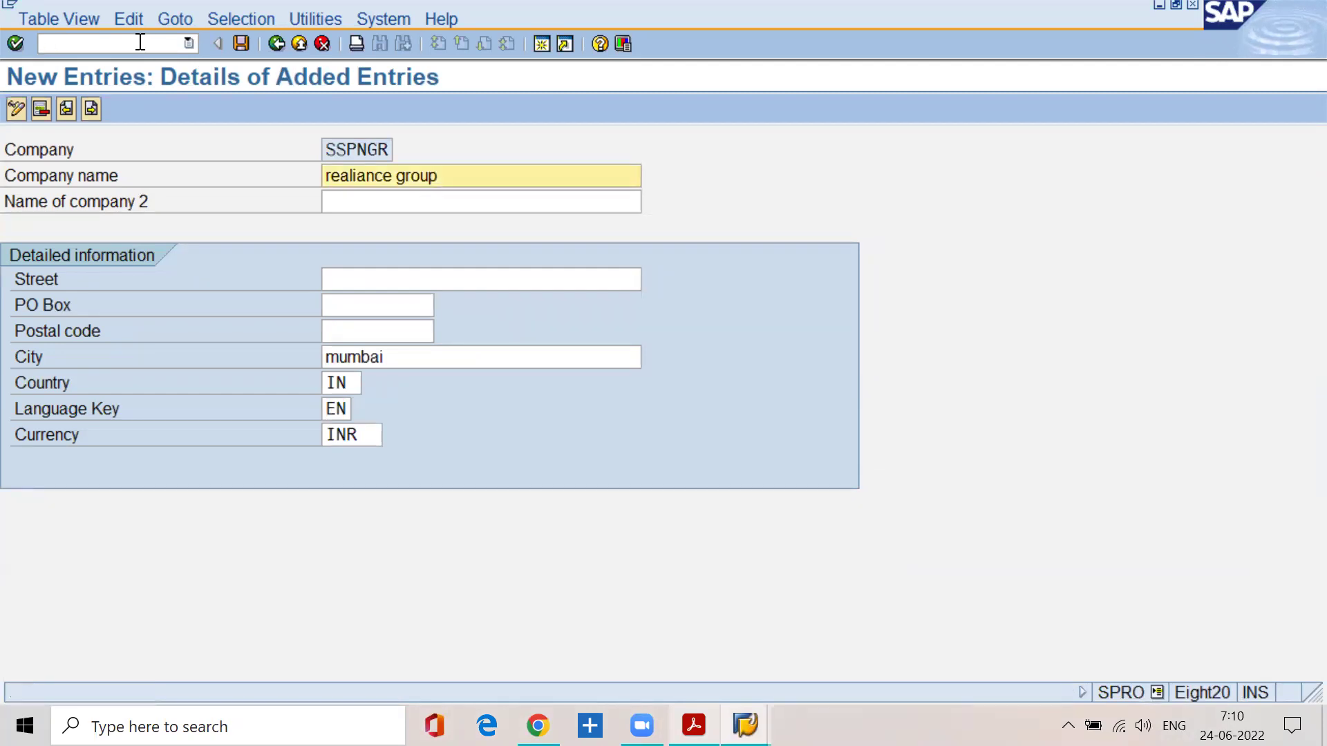
{"action": "type", "text": "/n"}
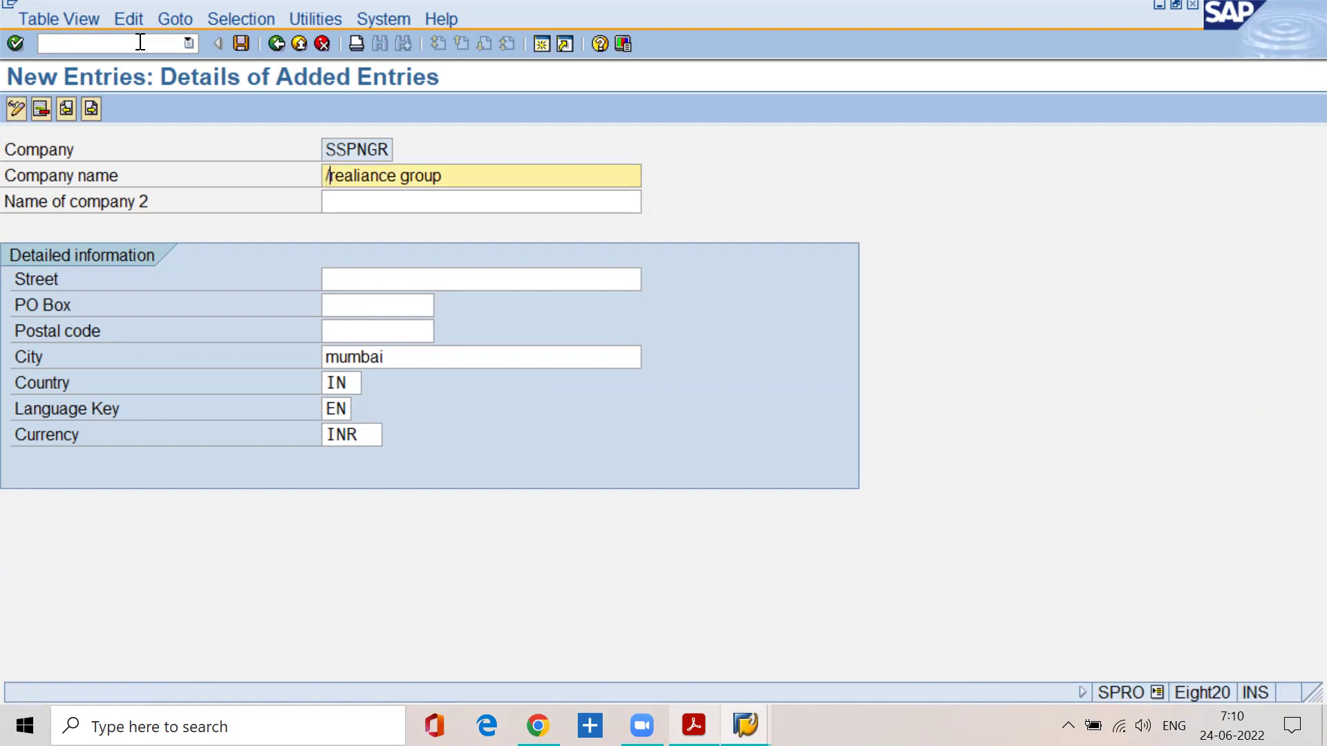
Step: Leave the company entry with the command /nspro and display the SAP Reference IMG
{"action": "left_click", "coordinate": [139, 42]}
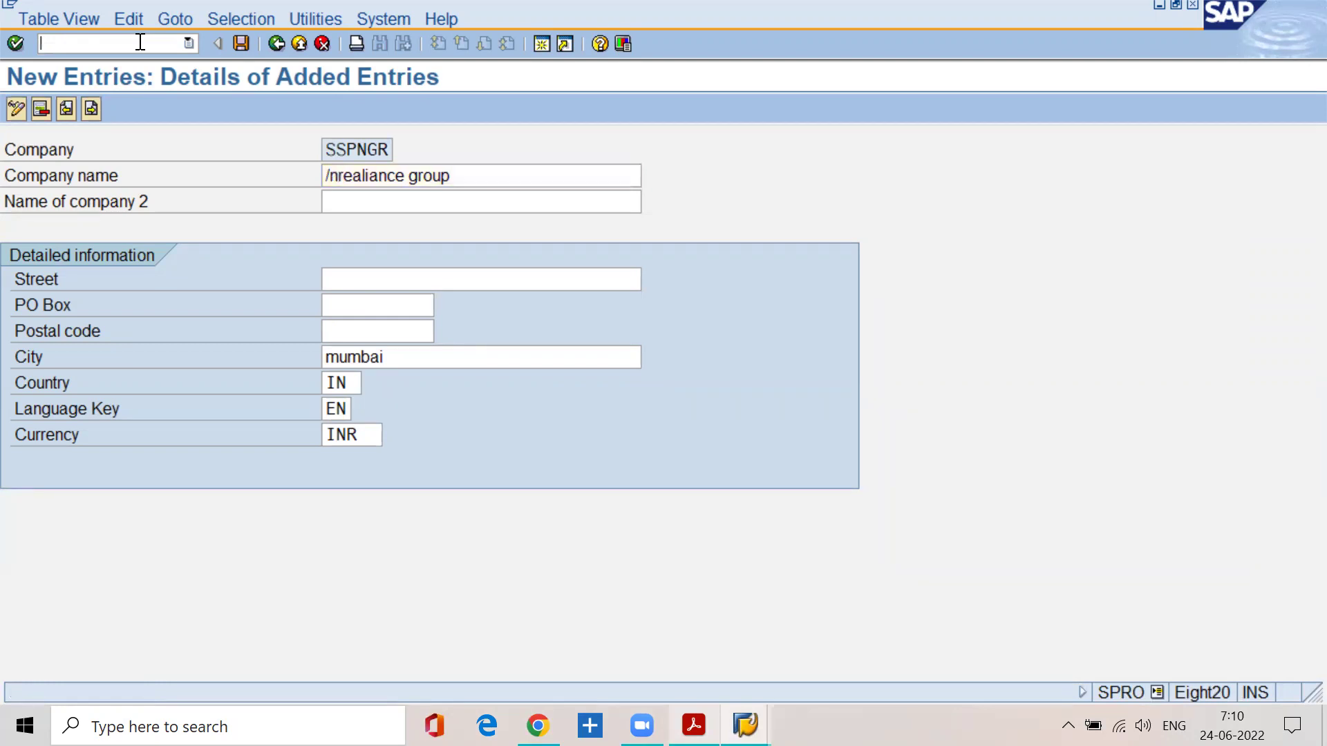
{"action": "type", "text": "/nspro"}
{"action": "key", "text": "Return"}
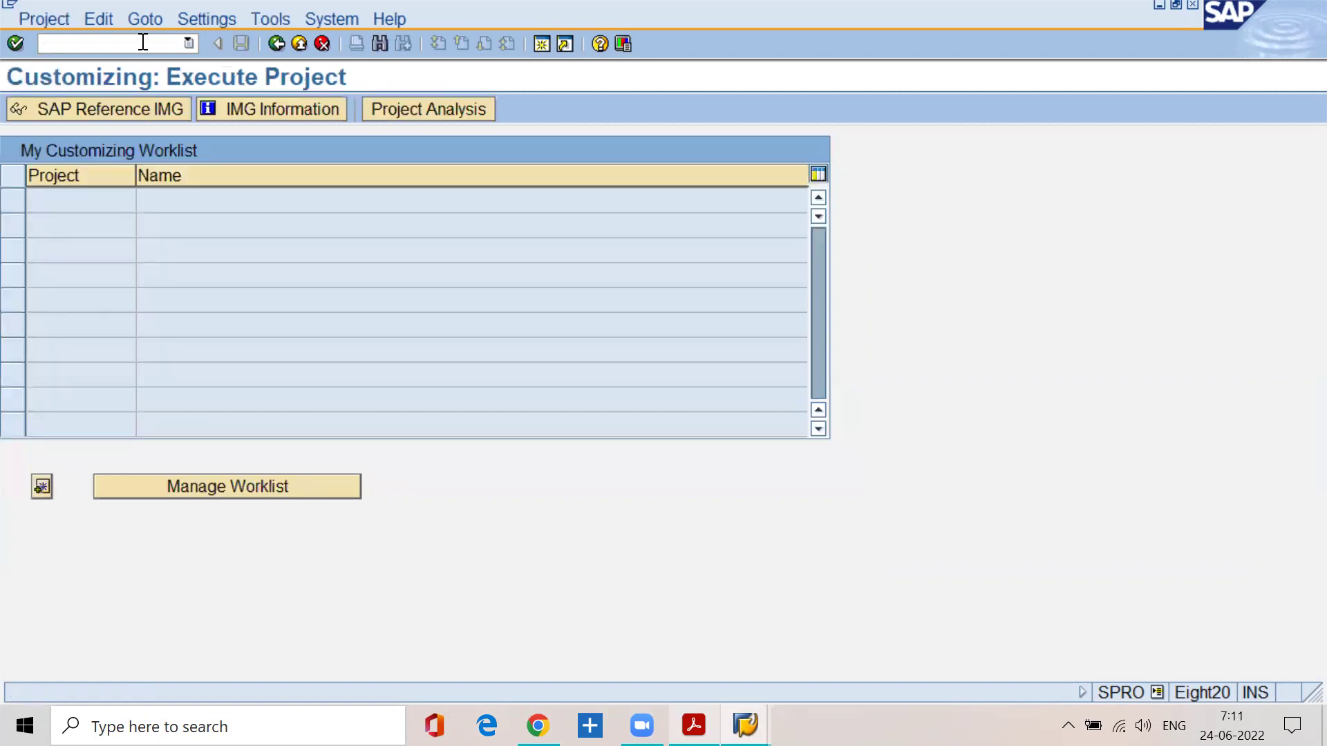
{"action": "left_click", "coordinate": [152, 114]}
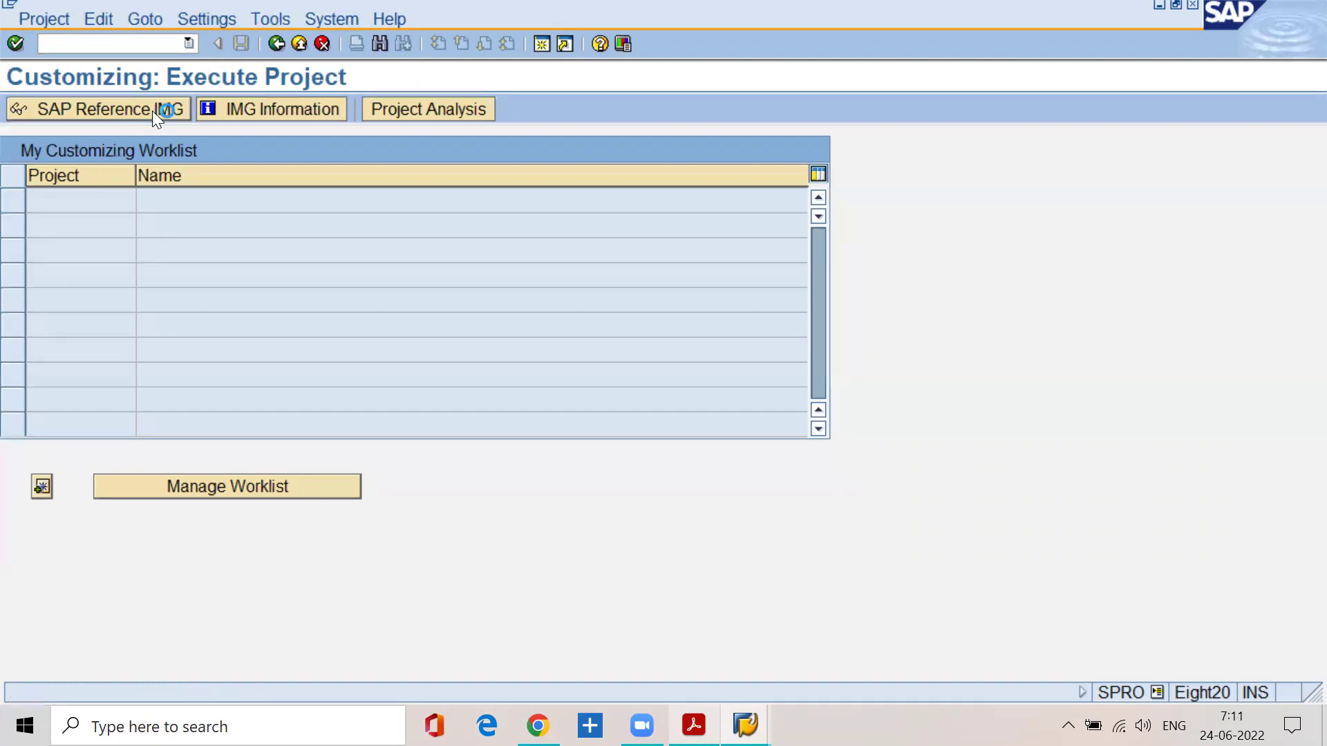
Step: Check the enterprise structure part of the path in the PDF notes and expand Enterprise Structure in the SAP implementation guide
{"action": "key", "text": "alt+Tab"}
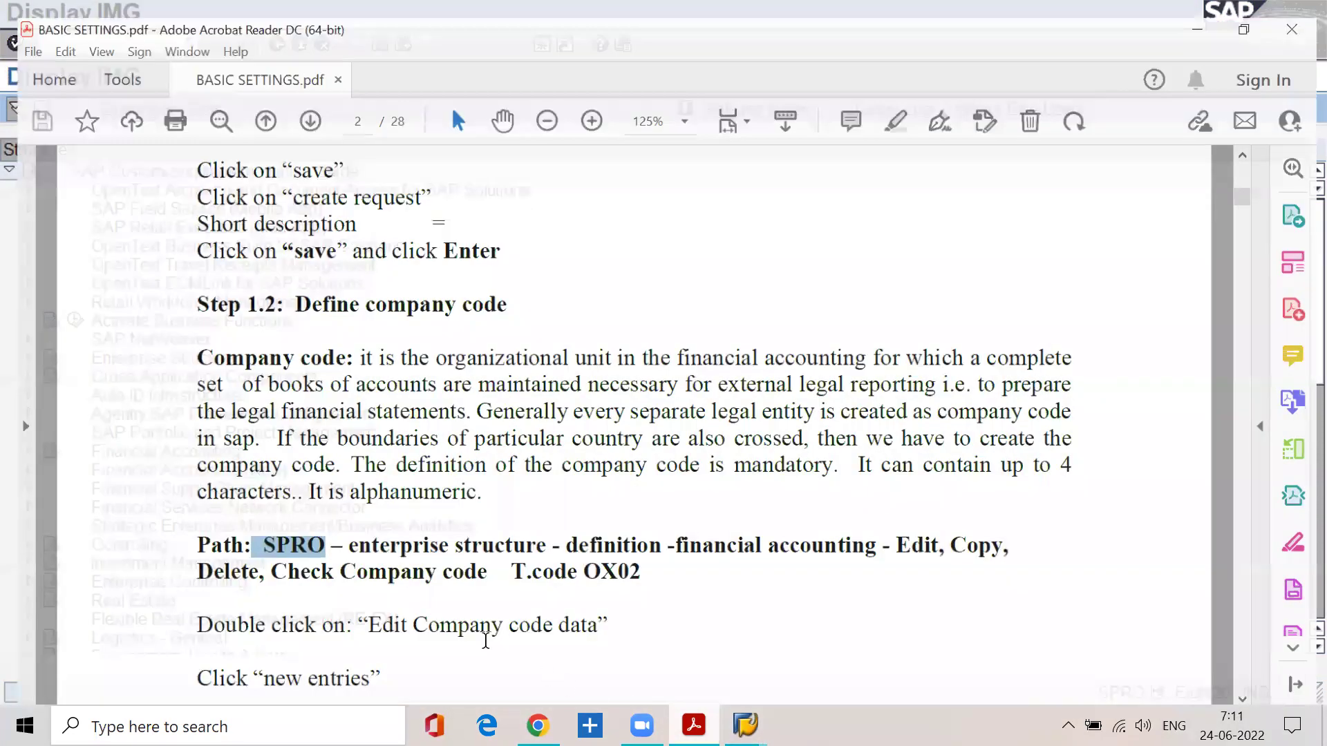
{"action": "left_click_drag", "start_coordinate": [339, 539], "coordinate": [540, 539]}
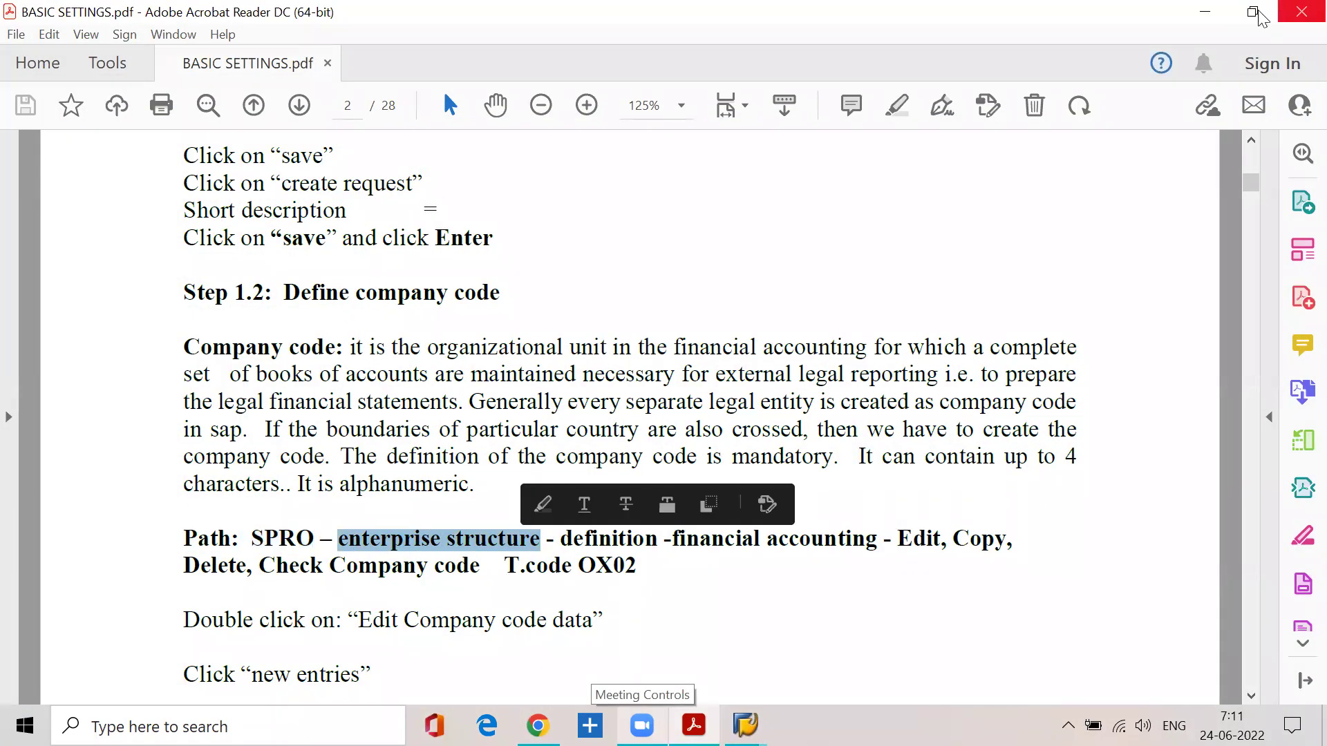
{"action": "left_click", "coordinate": [1205, 11]}
{"action": "left_click", "coordinate": [104, 356]}
{"action": "left_click", "coordinate": [28, 355]}
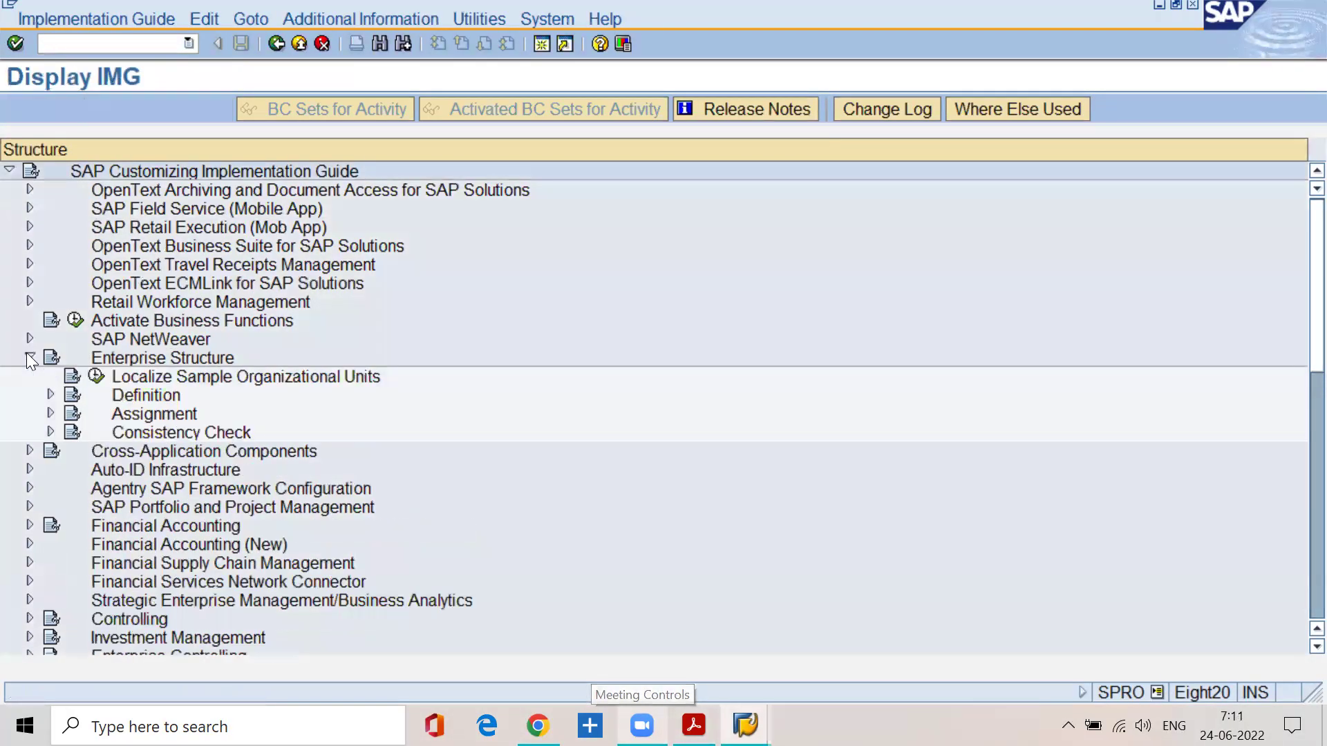
Step: Look up the definition part of the path in the PDF notes and expand Definition under Enterprise Structure in SAP
{"action": "left_click", "coordinate": [693, 726]}
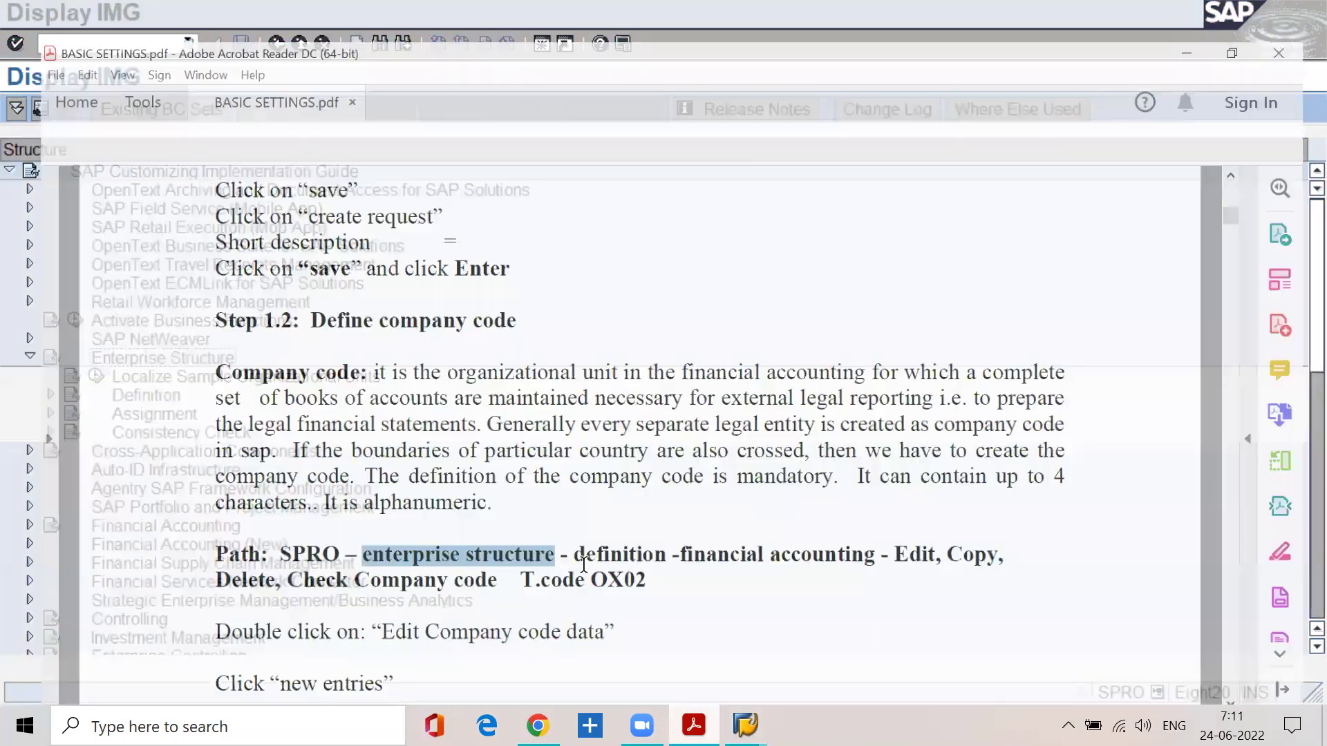
{"action": "double_click", "coordinate": [617, 539]}
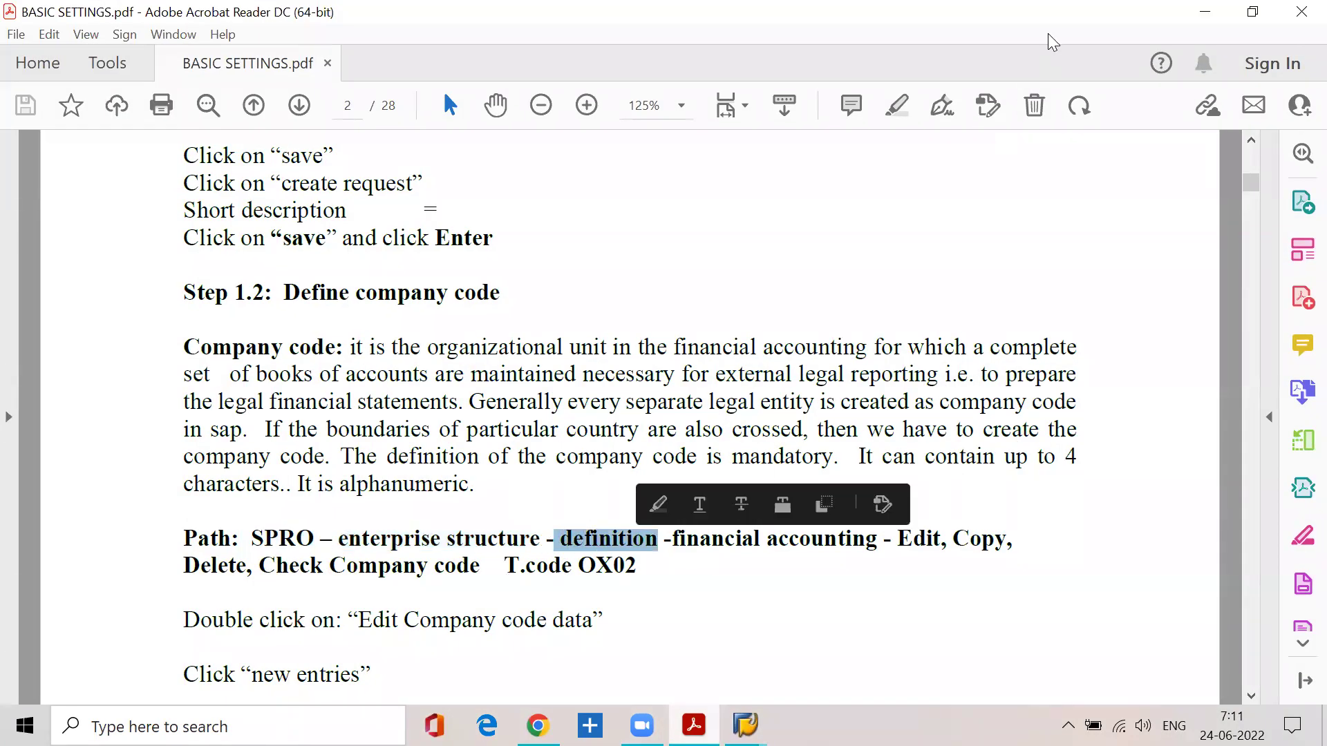
{"action": "left_click", "coordinate": [1205, 12]}
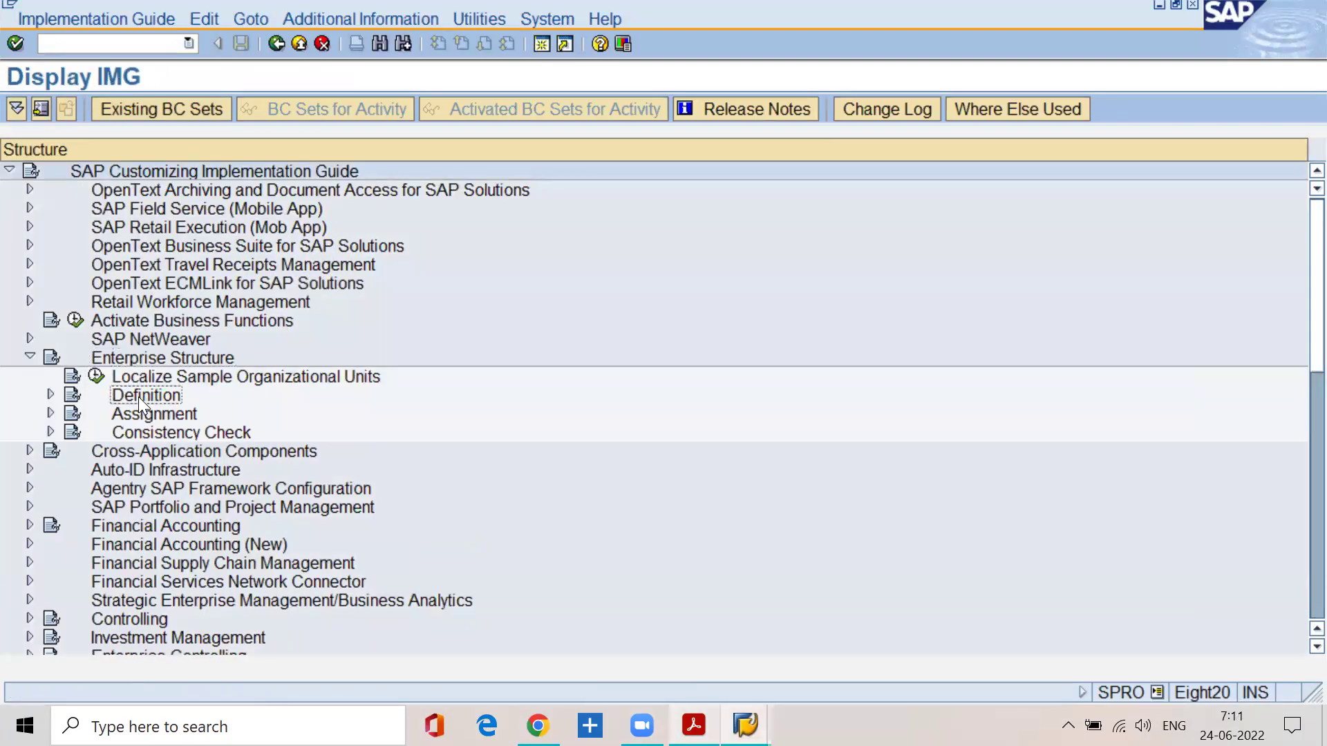
{"action": "left_click", "coordinate": [50, 394]}
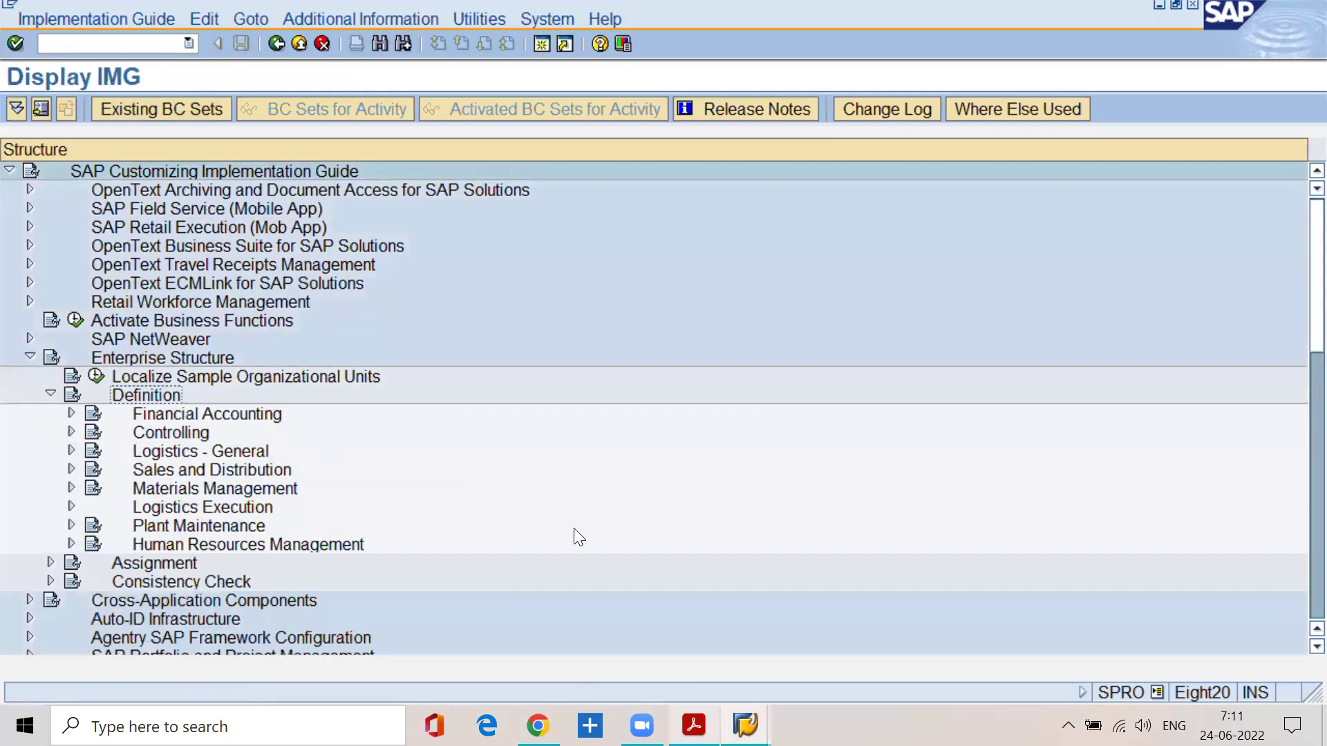
Step: Look up the financial accounting part of the path in the PDF notes and expand Financial Accounting under Definition in SAP
{"action": "left_click", "coordinate": [694, 725]}
{"action": "left_click_drag", "start_coordinate": [672, 540], "coordinate": [823, 532]}
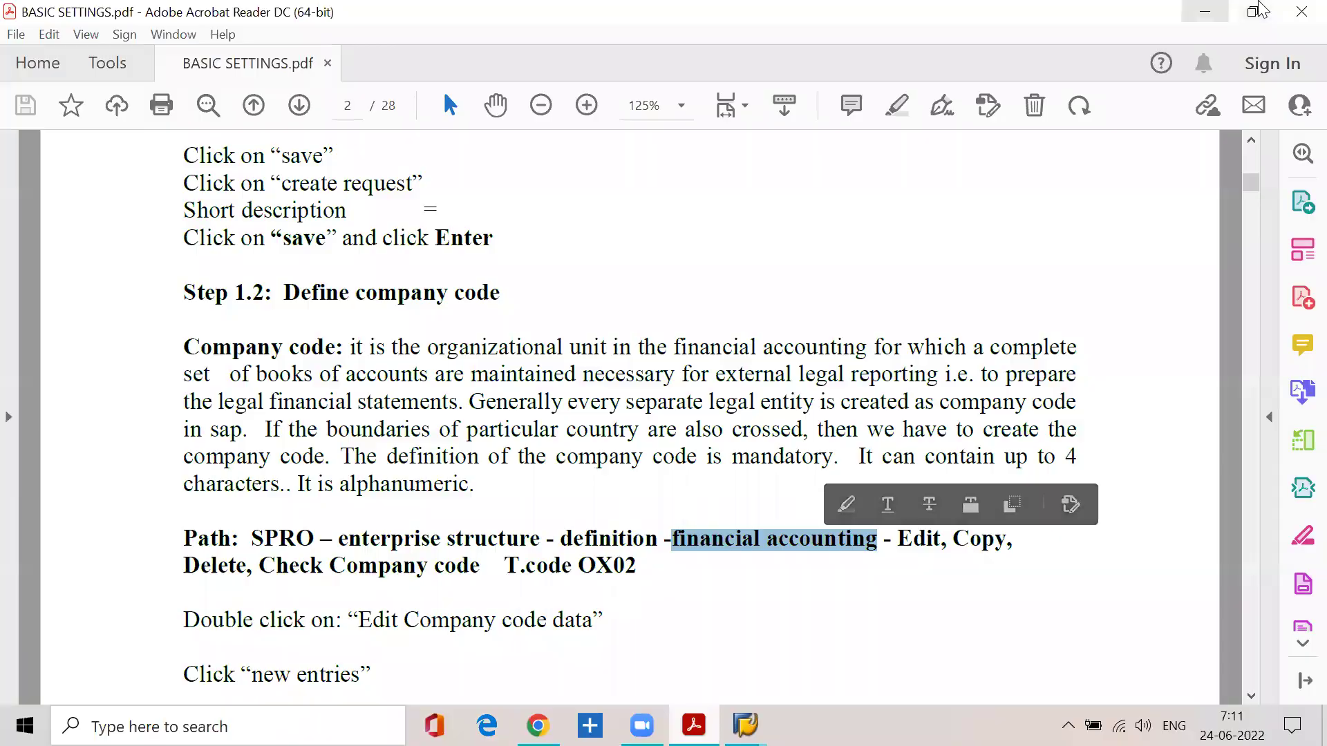
{"action": "left_click", "coordinate": [1205, 12]}
{"action": "left_click", "coordinate": [170, 418]}
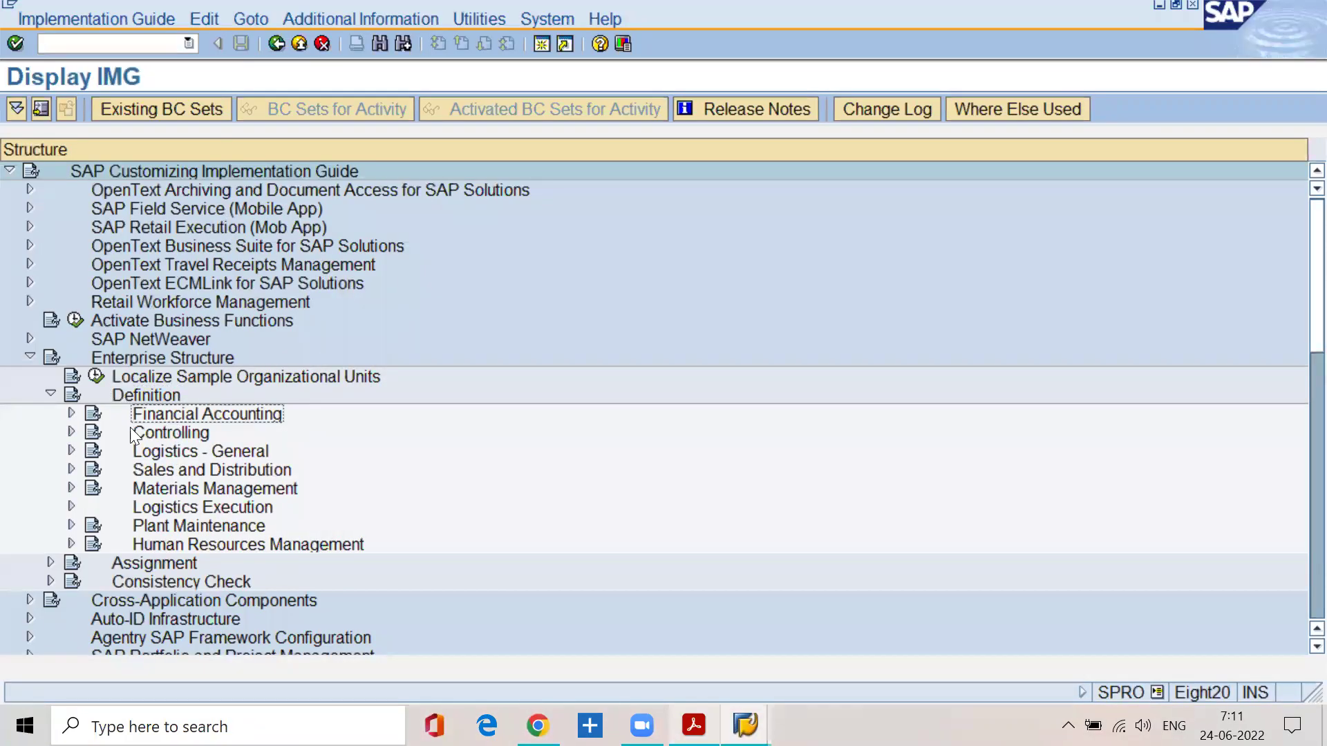
{"action": "left_click", "coordinate": [72, 412]}
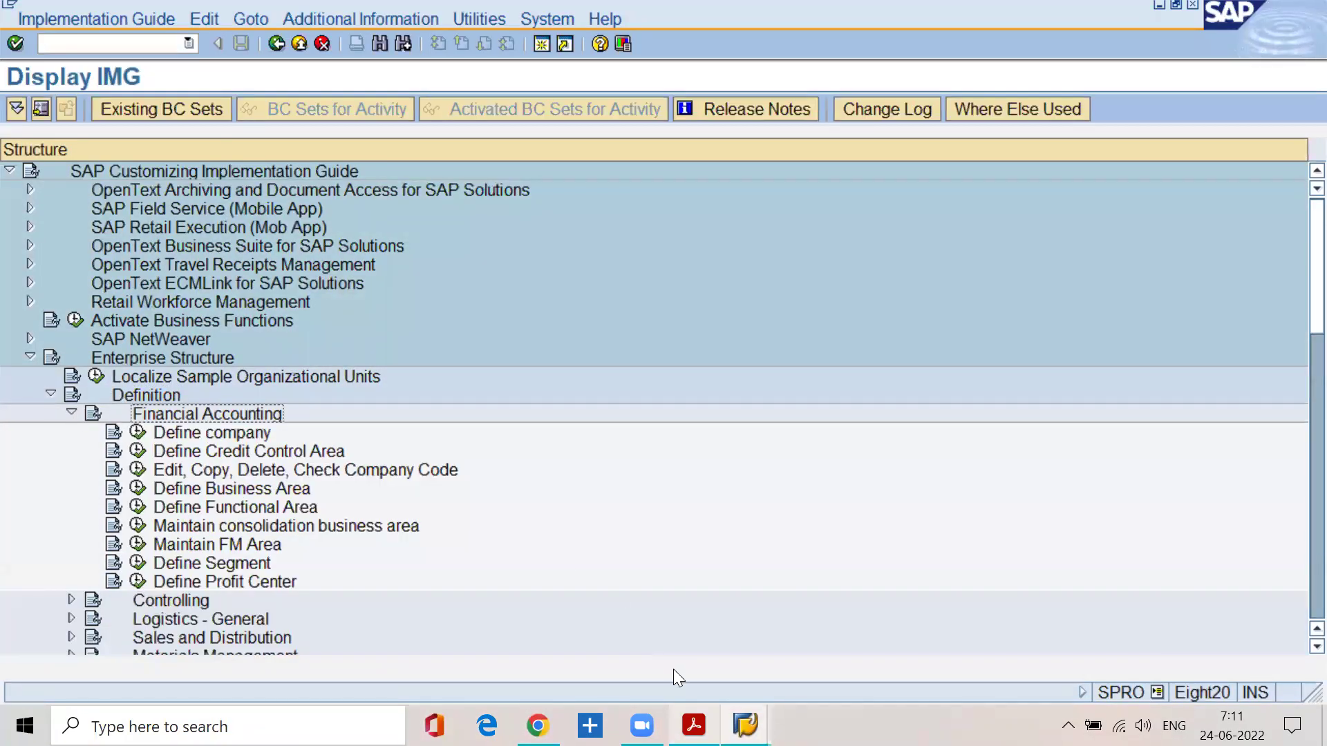
Step: Check the activity name in the PDF notes and execute Edit, Copy, Delete, Check Company Code in the SAP guide
{"action": "left_click", "coordinate": [694, 726]}
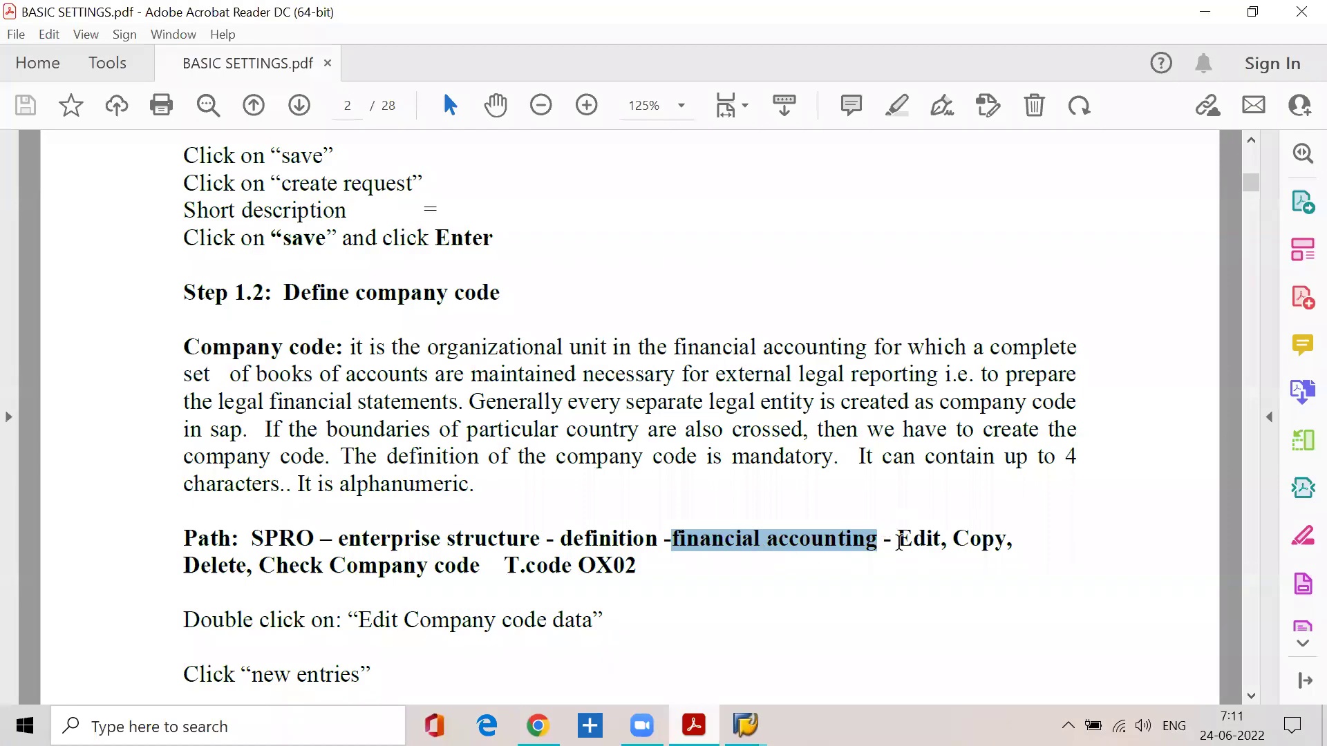
{"action": "left_click_drag", "start_coordinate": [896, 539], "coordinate": [1006, 540]}
{"action": "left_click_drag", "start_coordinate": [183, 566], "coordinate": [468, 562]}
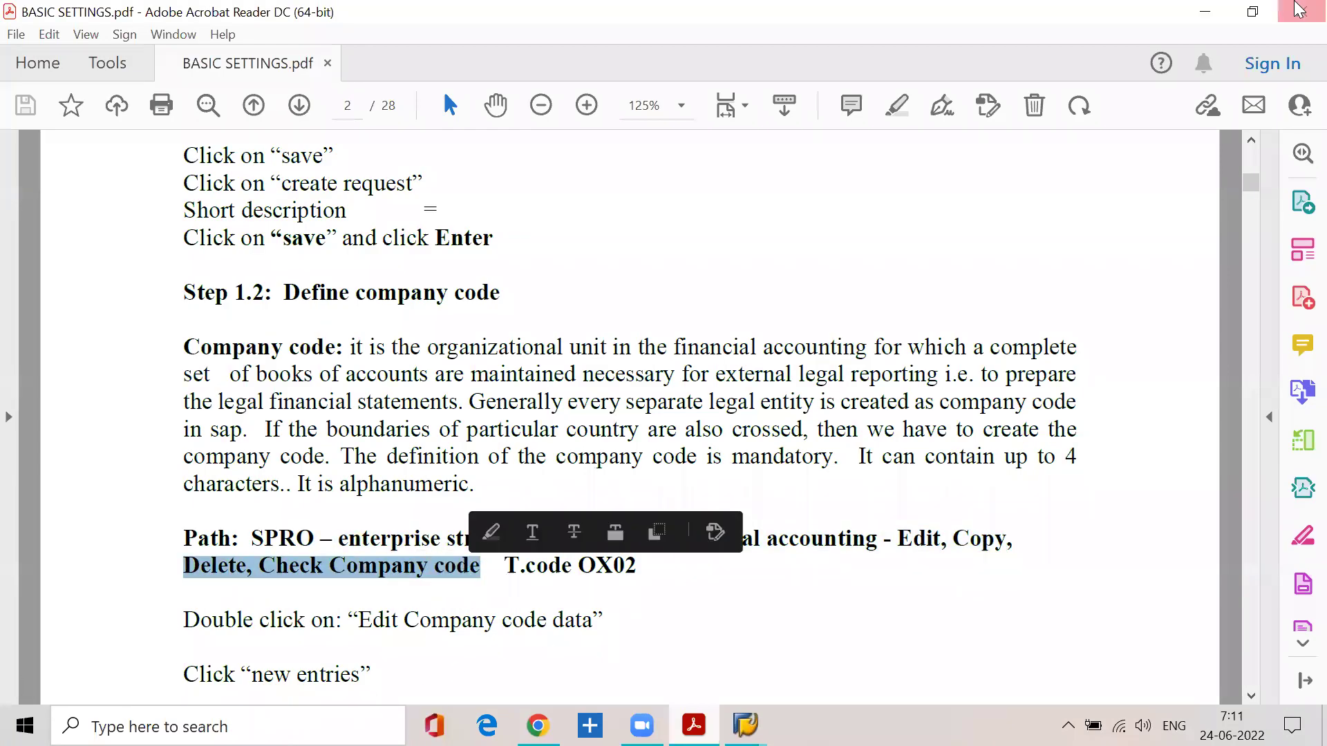
{"action": "left_click", "coordinate": [1205, 12]}
{"action": "left_click", "coordinate": [240, 466]}
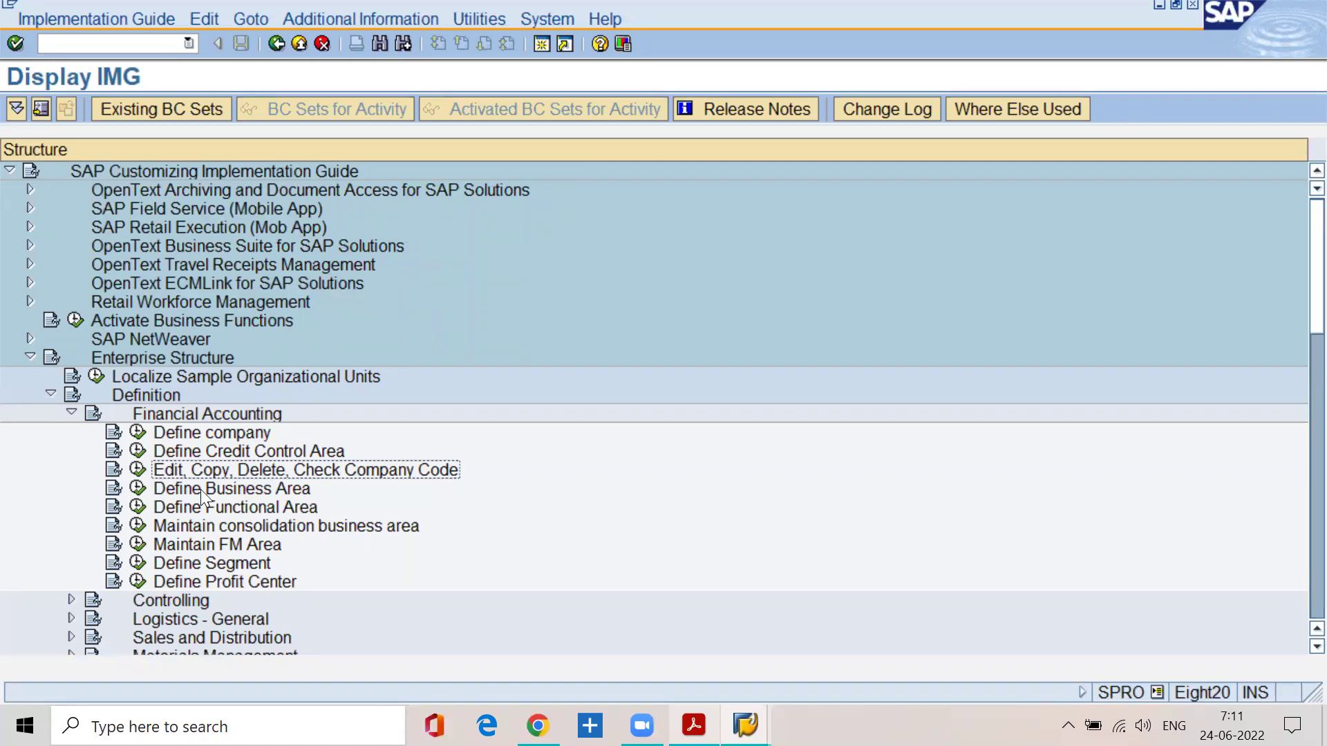
{"action": "left_click", "coordinate": [139, 472]}
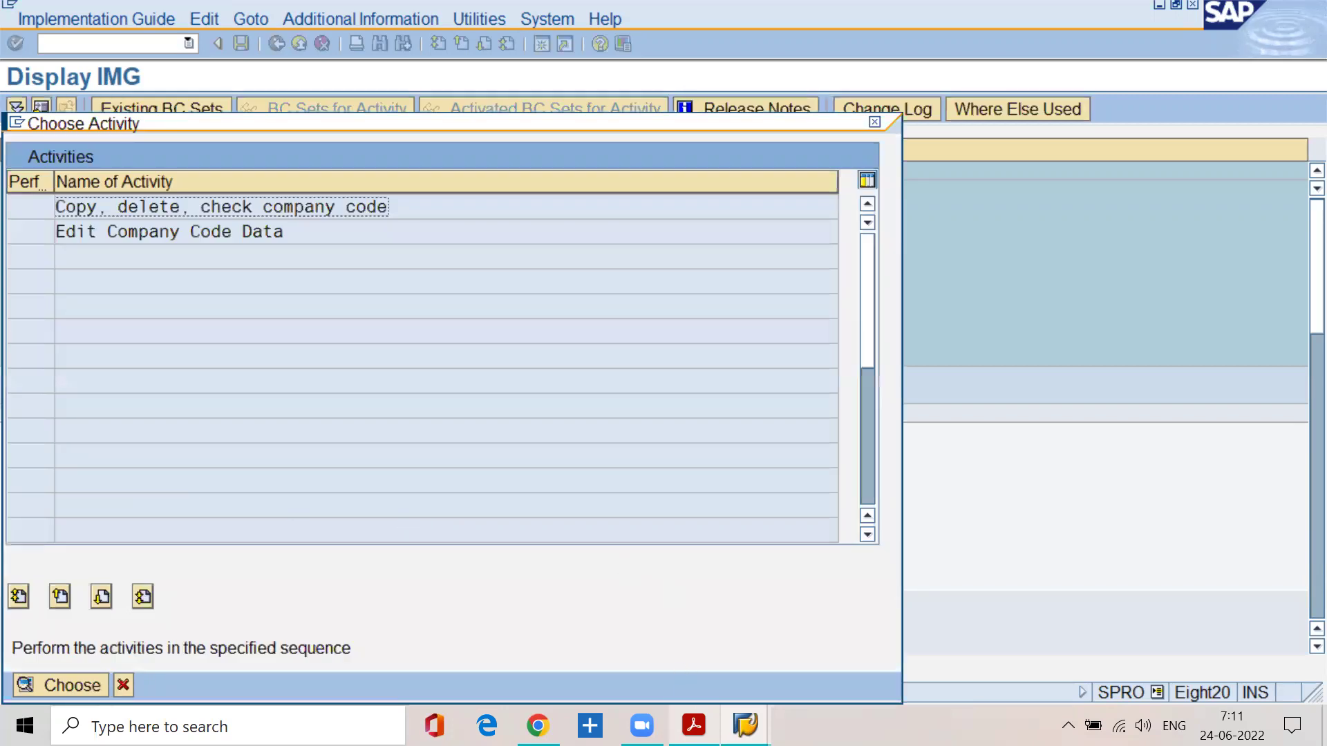
Step: Review the activity to choose and transaction code OX02 in the PDF notes, and open Edit Company Code Data in SAP
{"action": "key", "text": "alt+Tab"}
{"action": "scroll", "coordinate": [284, 625], "scroll_direction": "down", "scroll_amount": 3}
{"action": "left_click_drag", "start_coordinate": [186, 487], "coordinate": [508, 477]}
{"action": "left_click_drag", "start_coordinate": [581, 461], "coordinate": [637, 434]}
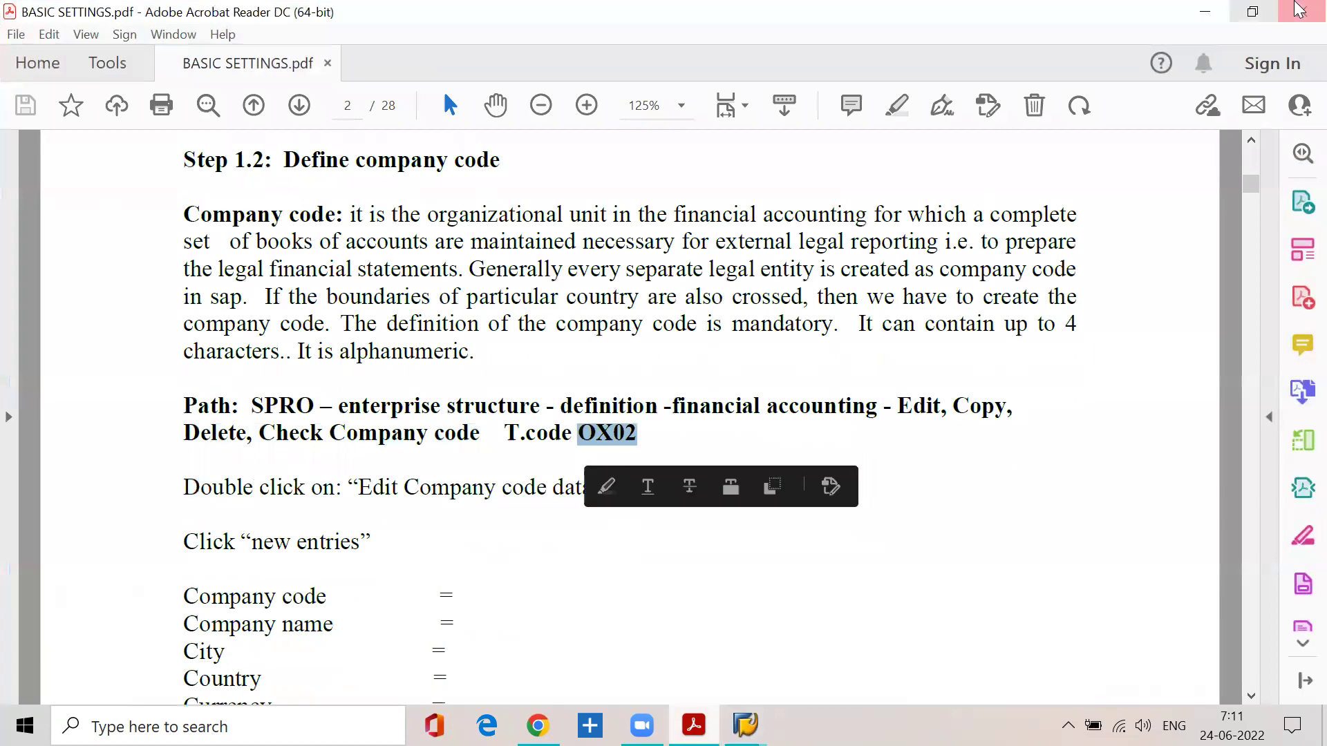
{"action": "left_click", "coordinate": [1205, 11]}
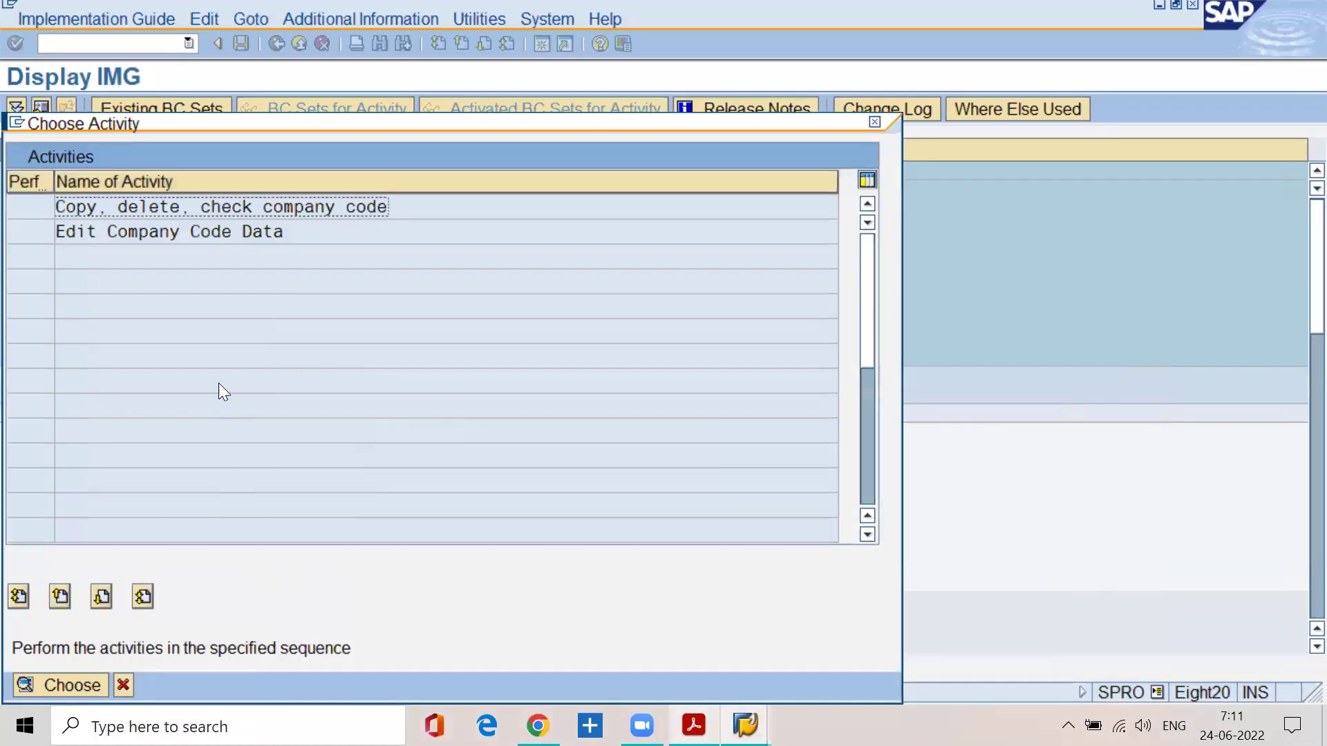
{"action": "double_click", "coordinate": [172, 233]}
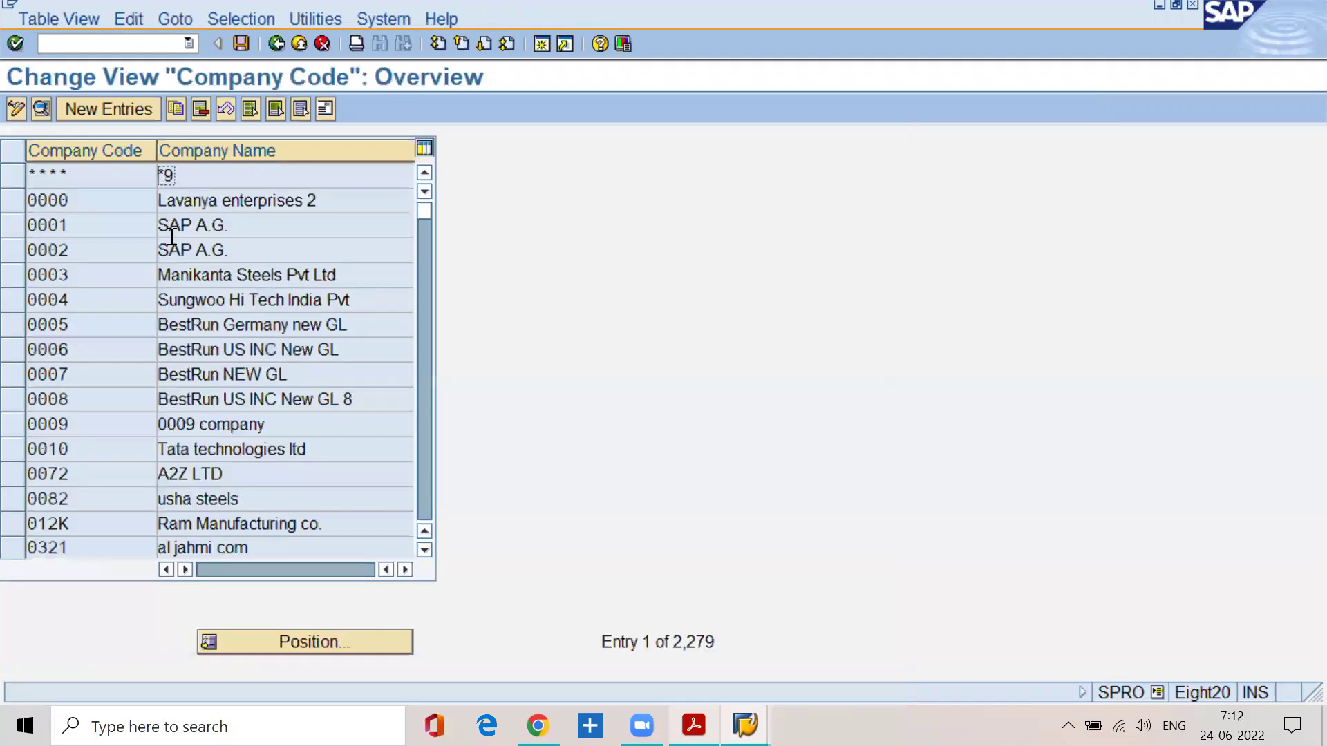
Step: Check the new entries instruction in the PDF notes and start a new company code entry in SAP
{"action": "left_click", "coordinate": [694, 725]}
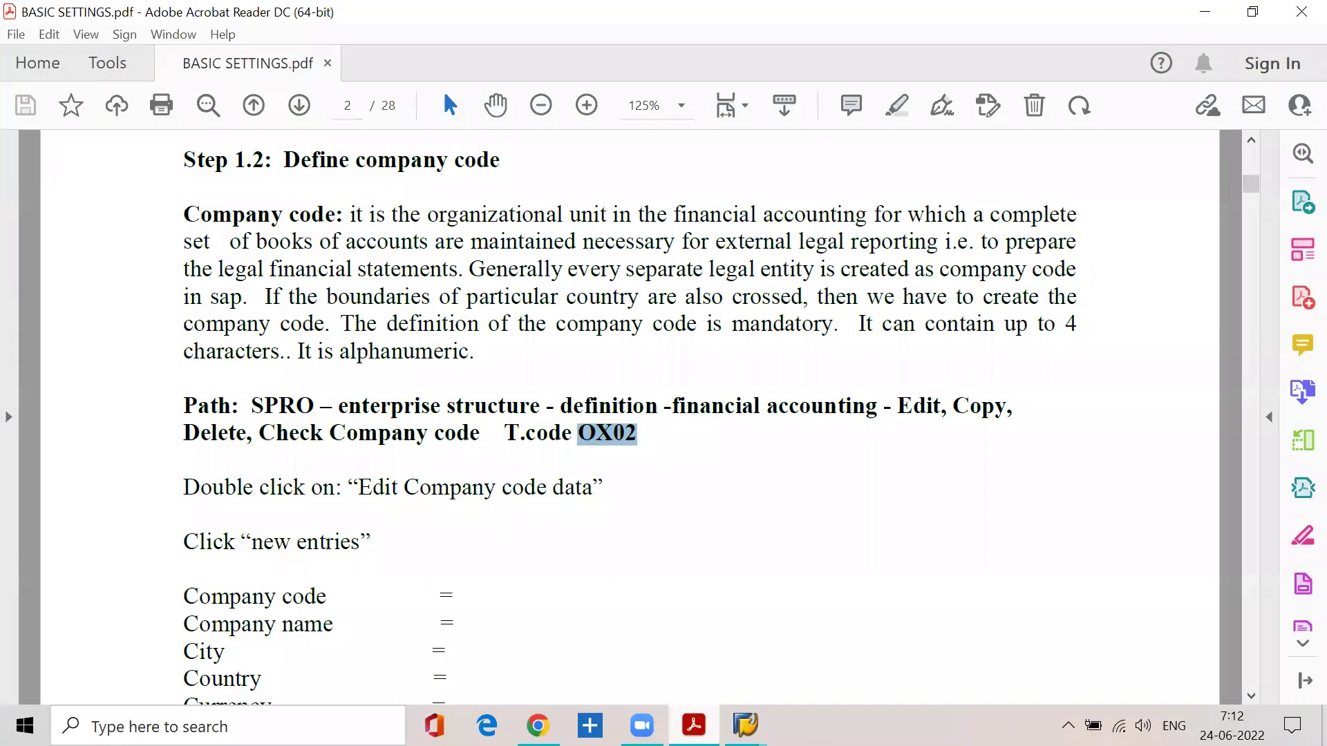
{"action": "left_click_drag", "start_coordinate": [184, 542], "coordinate": [349, 535]}
{"action": "left_click", "coordinate": [1205, 12]}
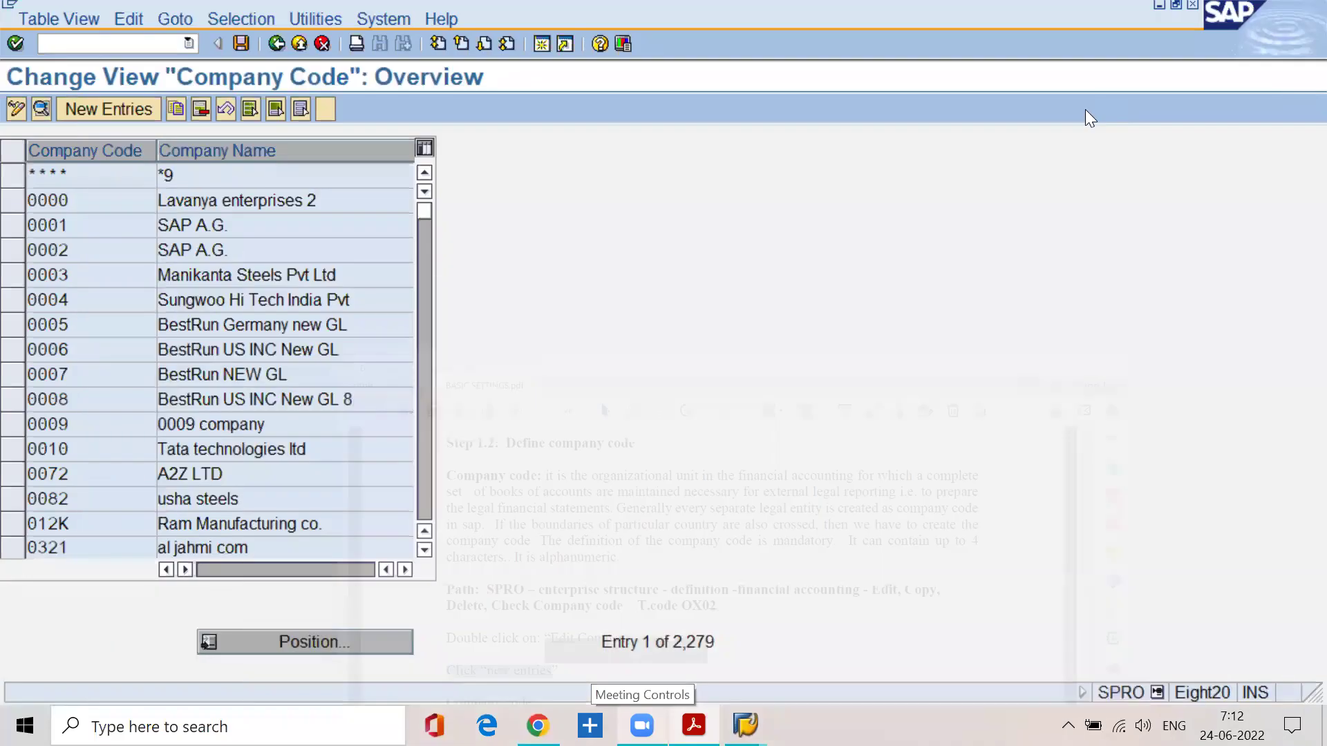
{"action": "left_click", "coordinate": [120, 109]}
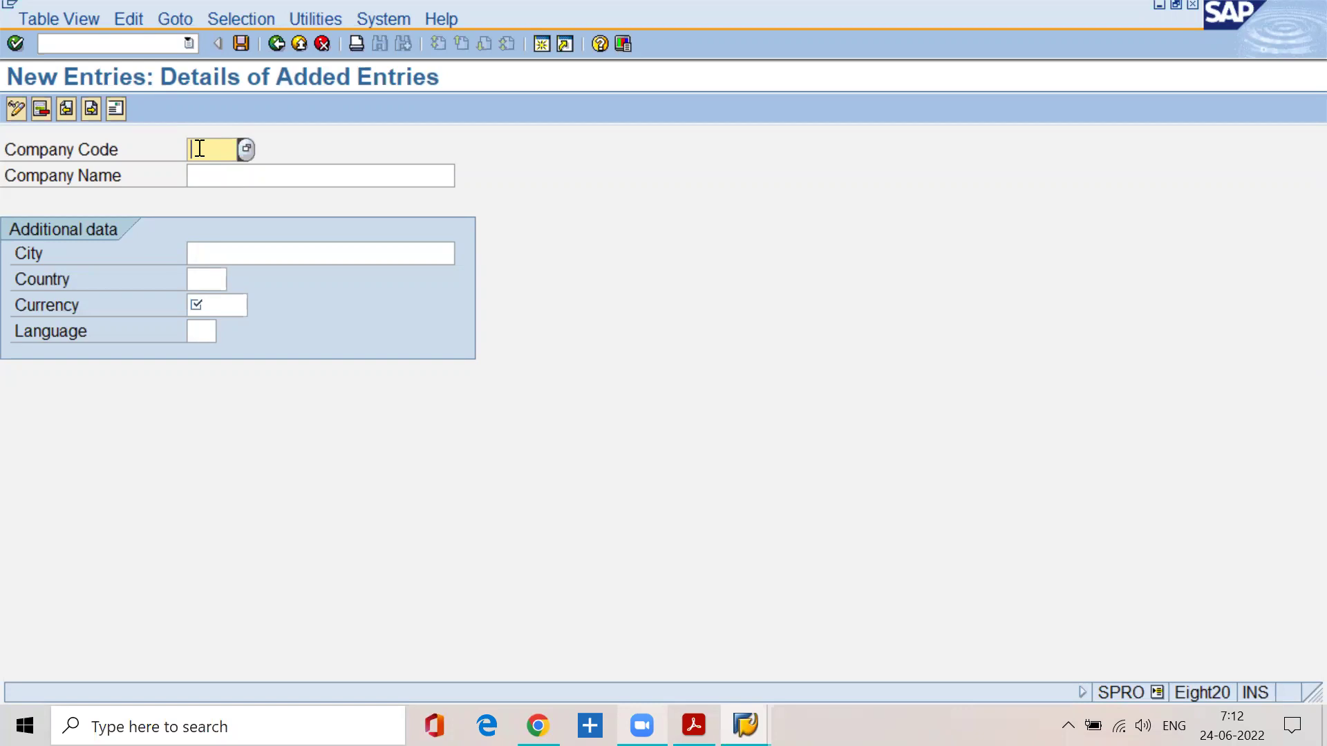
Step: Enter the company code sspn and the company name "realince industries ltd" in the new entry
{"action": "type", "text": "sspn"}
{"action": "key", "text": "Return"}
{"action": "left_click", "coordinate": [233, 170]}
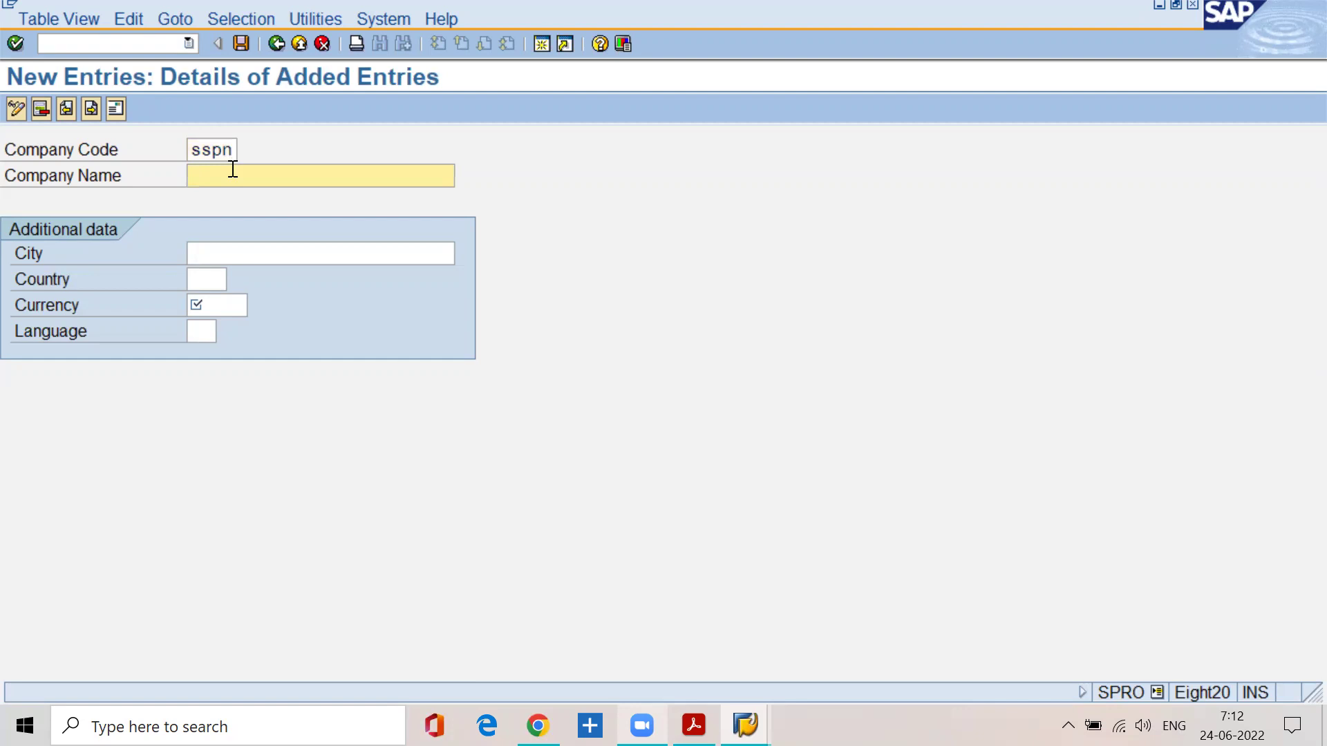
{"action": "type", "text": "realince   industries l i"}
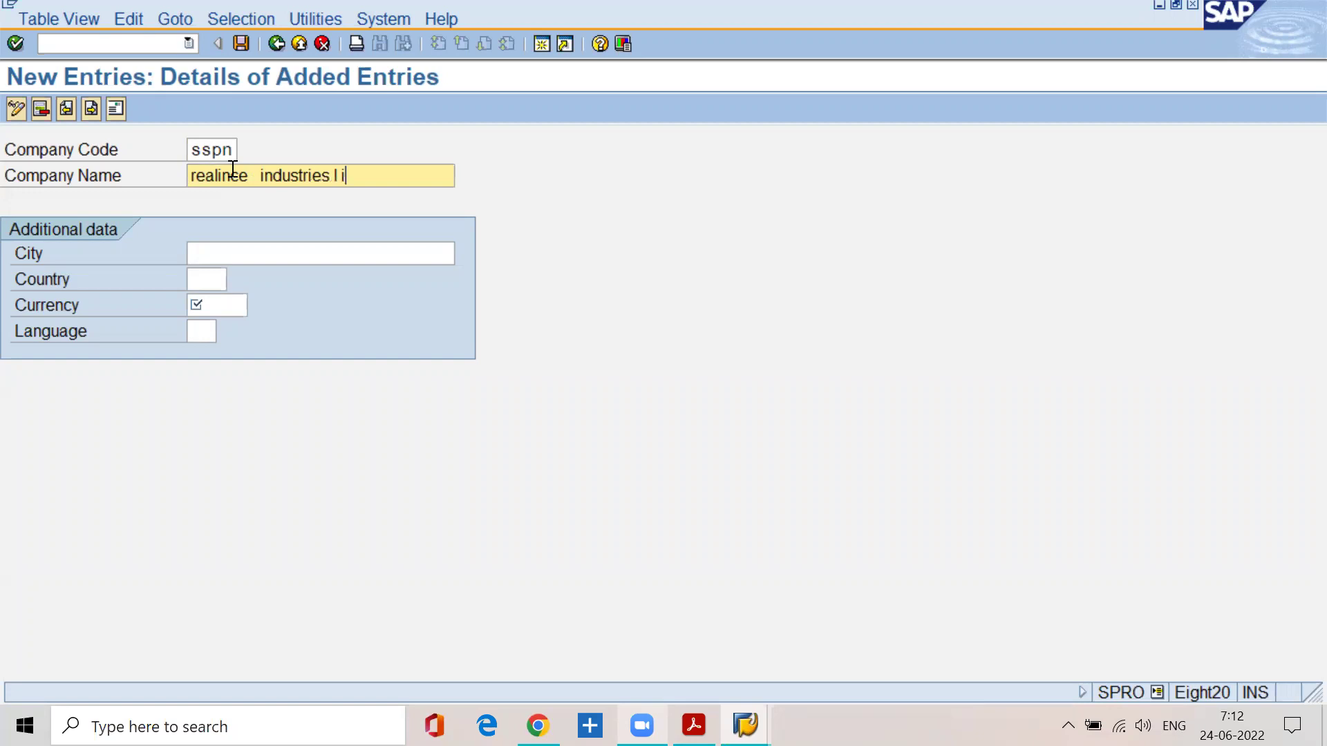
{"action": "key", "text": "BackSpace"}
{"action": "key", "text": "BackSpace"}
{"action": "key", "text": "BackSpace"}
{"action": "key", "text": "BackSpace"}
{"action": "key", "text": "BackSpace"}
{"action": "key", "text": "BackSpace"}
{"action": "key", "text": "BackSpace"}
{"action": "key", "text": "BackSpace"}
{"action": "key", "text": "BackSpace"}
{"action": "key", "text": "BackSpace"}
{"action": "key", "text": "BackSpace"}
{"action": "key", "text": "BackSpace"}
{"action": "key", "text": "BackSpace"}
{"action": "key", "text": "BackSpace"}
{"action": "key", "text": "BackSpace"}
{"action": "type", "text": "industries ltd"}
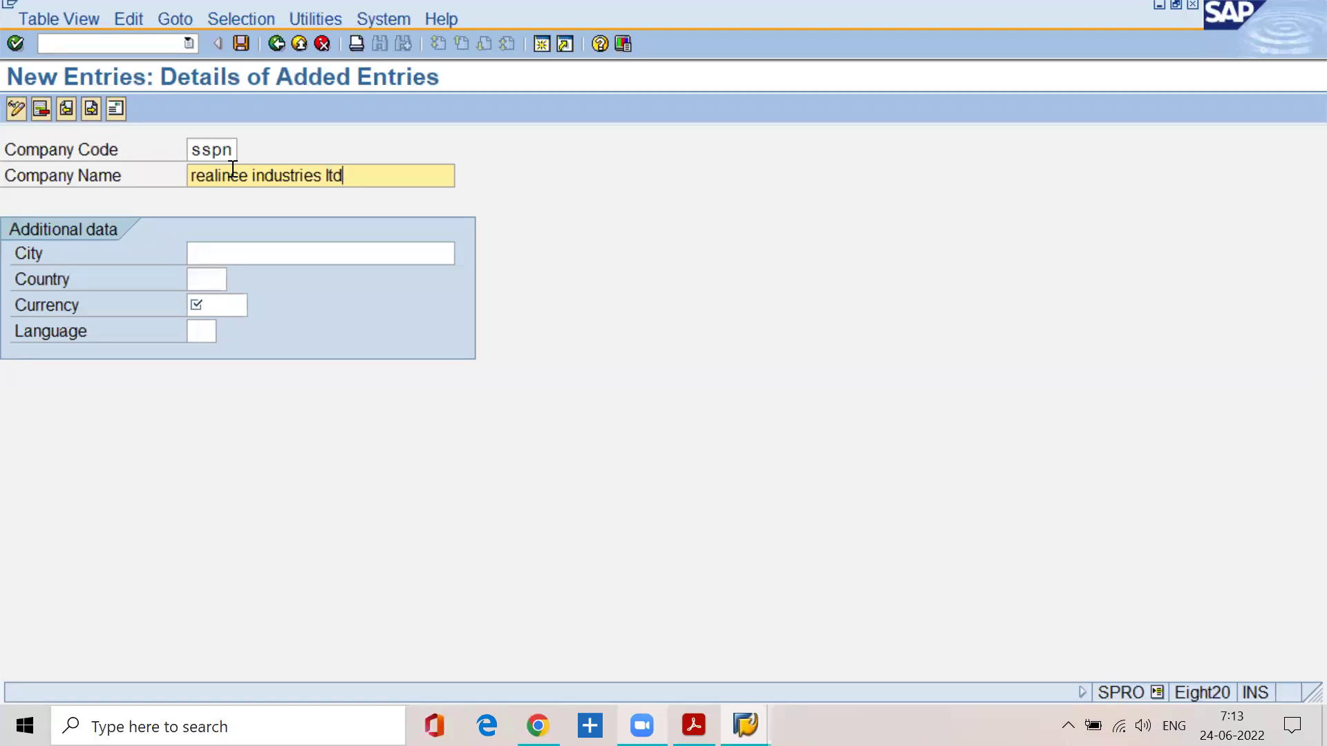
Step: Set the company code's city to mumbai and its country to in
{"action": "left_click", "coordinate": [228, 257]}
{"action": "type", "text": "mubai"}
{"action": "key", "text": "BackSpace"}
{"action": "key", "text": "BackSpace"}
{"action": "key", "text": "BackSpace"}
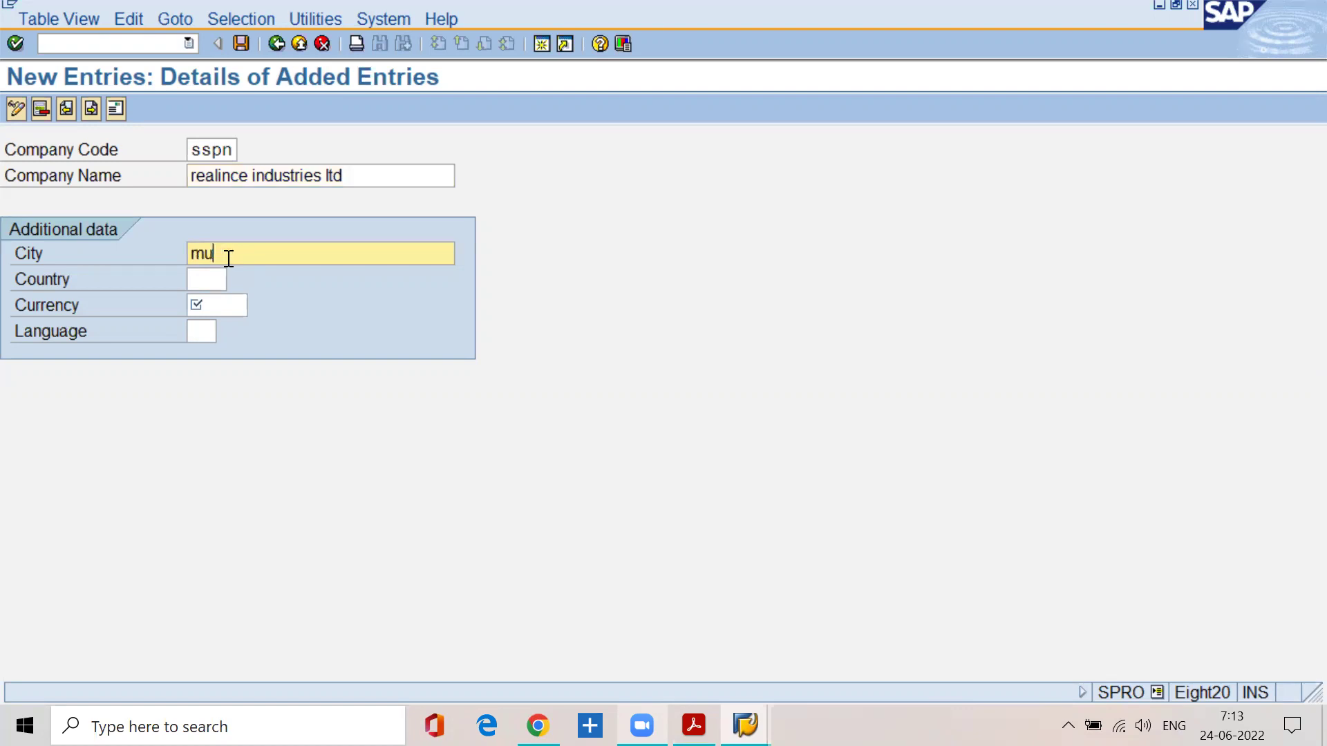
{"action": "type", "text": "mbai"}
{"action": "key", "text": "BackSpace"}
{"action": "key", "text": "BackSpace"}
{"action": "type", "text": "bai"}
{"action": "left_click", "coordinate": [214, 279]}
{"action": "type", "text": "in"}
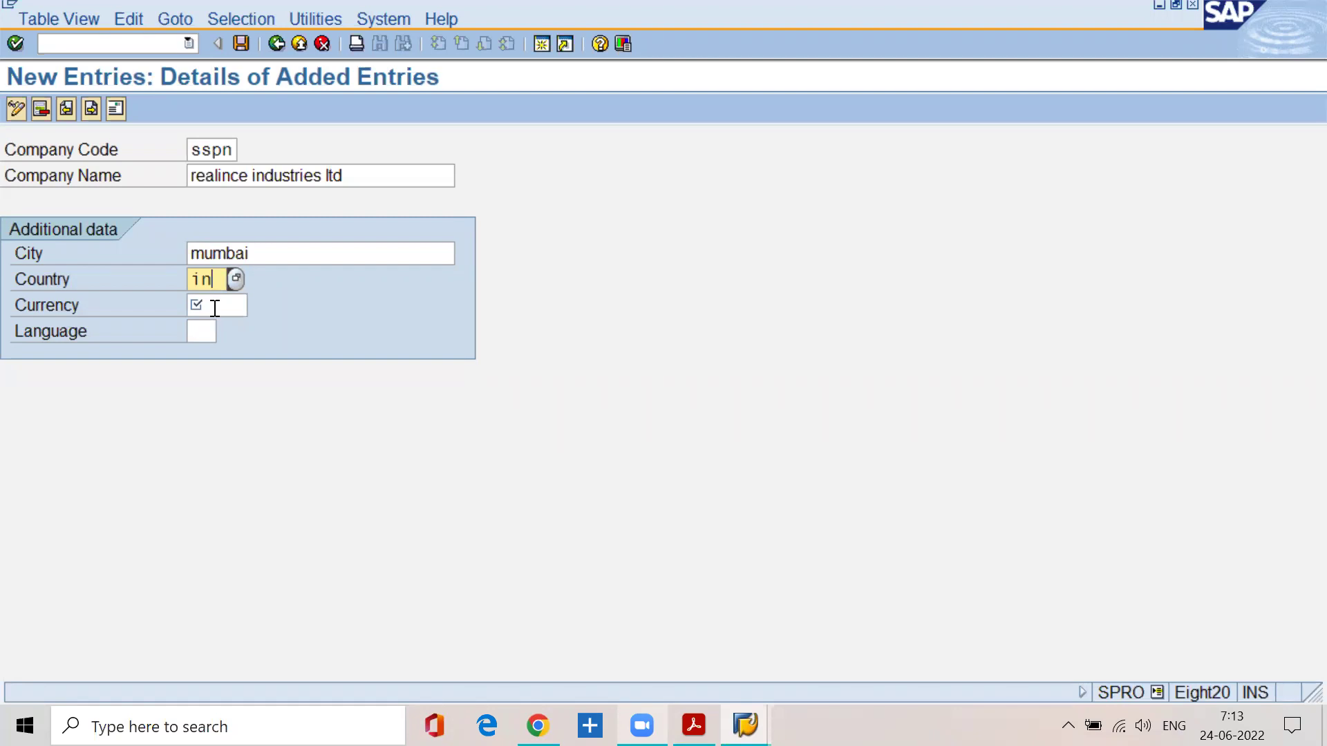
{"action": "type", "text": "i"}
{"action": "key", "text": "BackSpace"}
Step: Set the currency to inr and the language to en, and check the company code fields in the PDF notes
{"action": "left_click", "coordinate": [215, 308]}
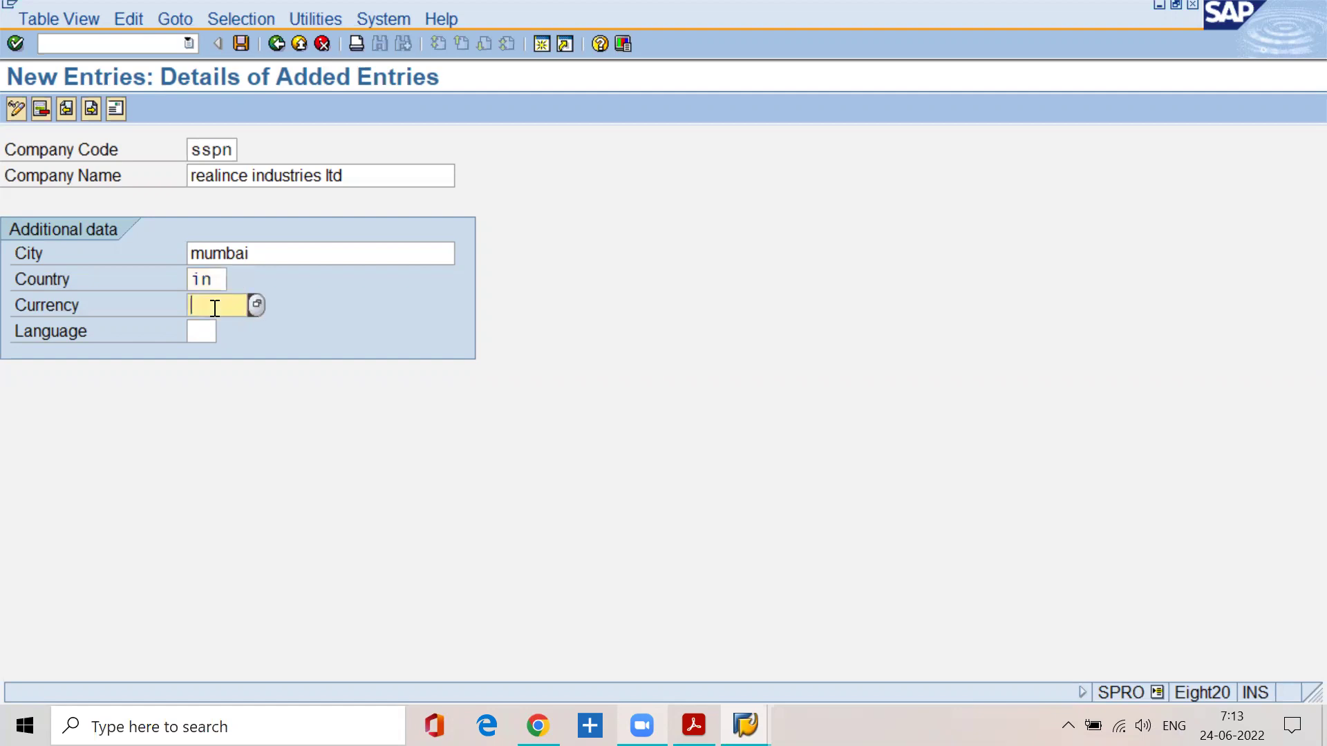
{"action": "type", "text": "inr"}
{"action": "left_click", "coordinate": [205, 335]}
{"action": "type", "text": "en"}
{"action": "key", "text": "Escape"}
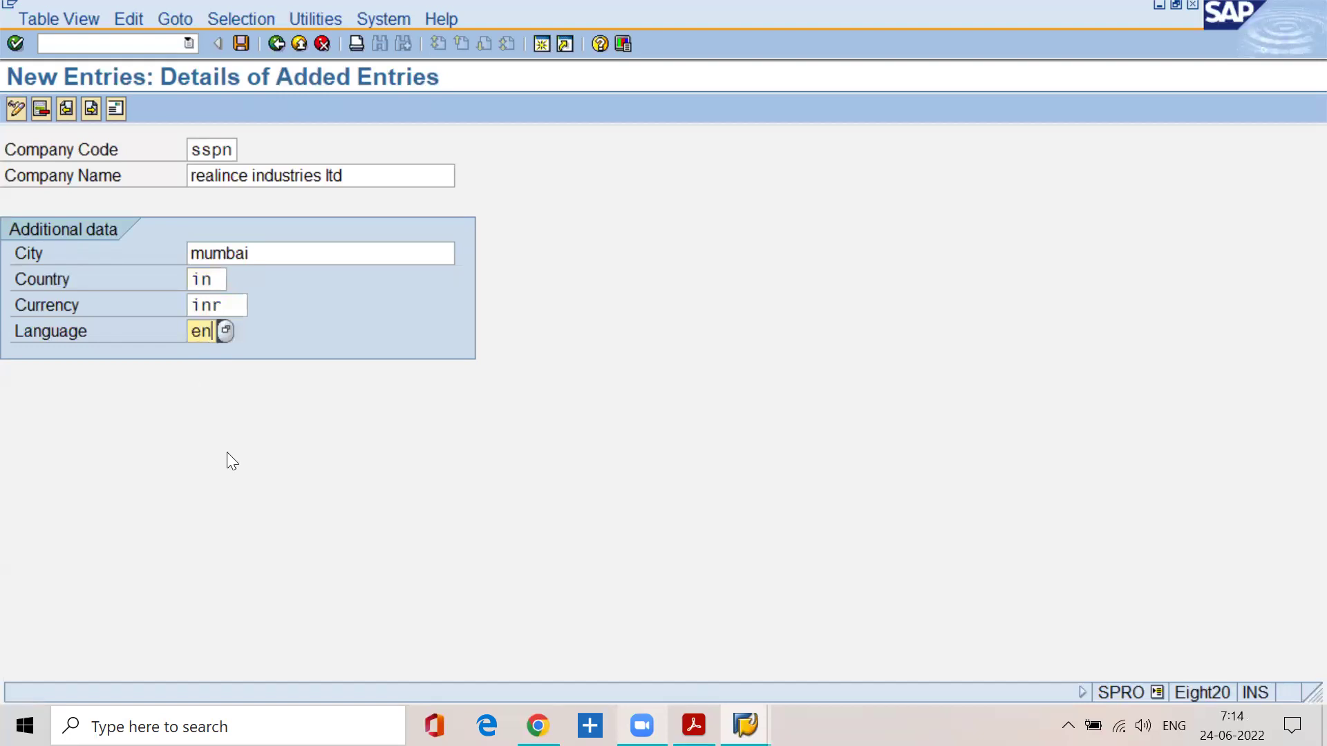
{"action": "left_click", "coordinate": [694, 724]}
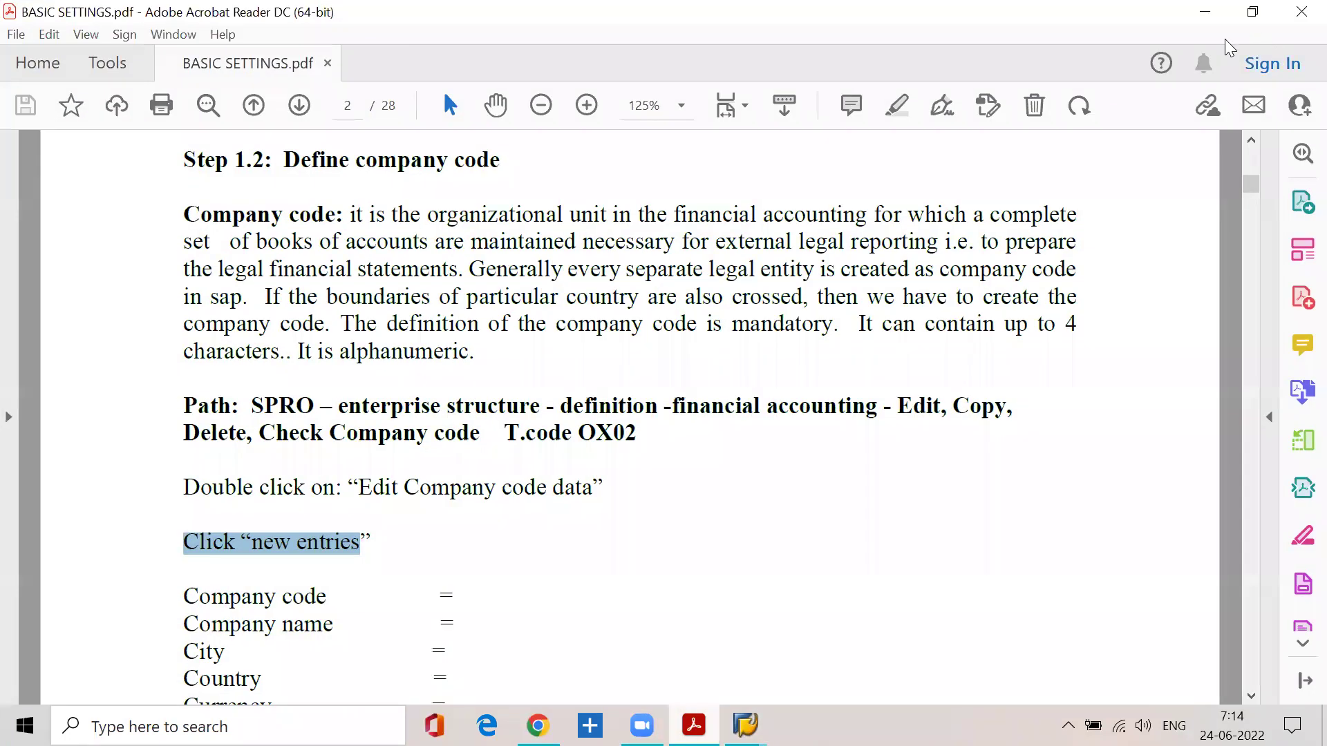
{"action": "left_click", "coordinate": [1208, 12]}
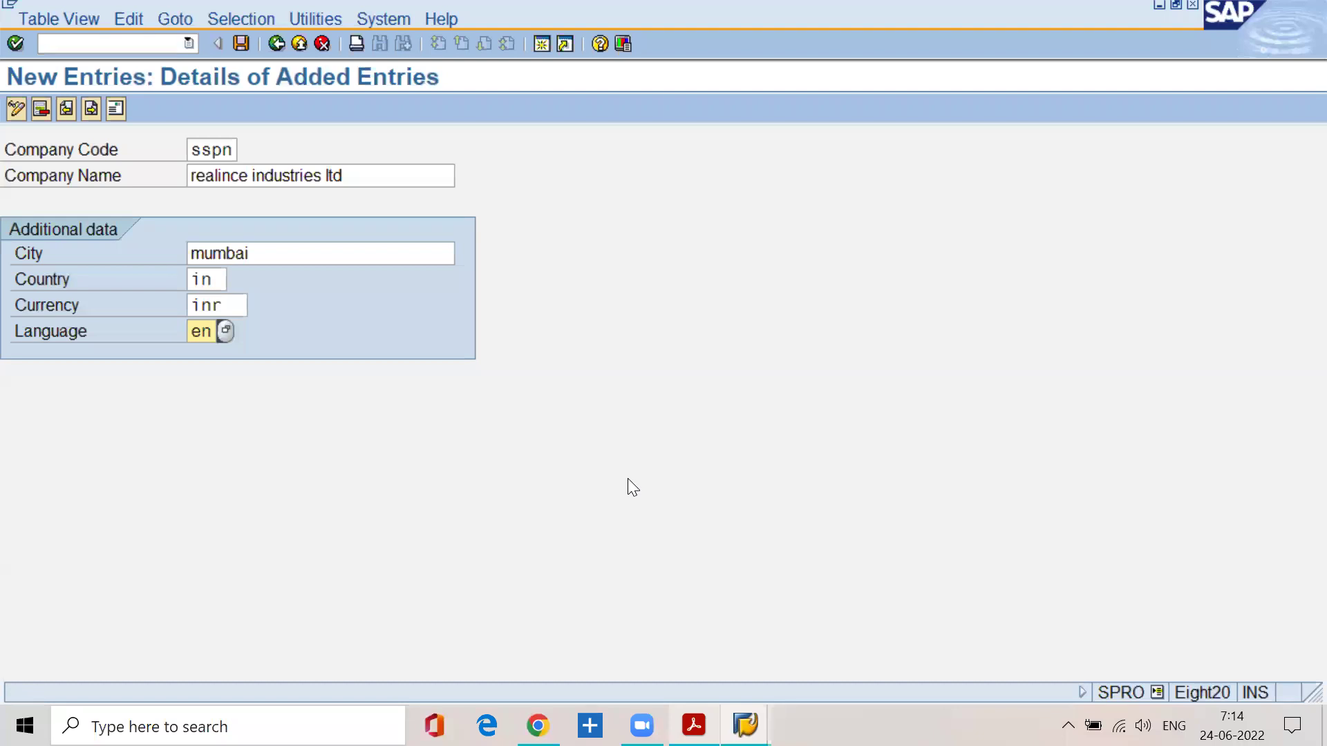
Step: Check the save instruction in the PDF notes and save the new company code entry in SAP
{"action": "left_click", "coordinate": [228, 306]}
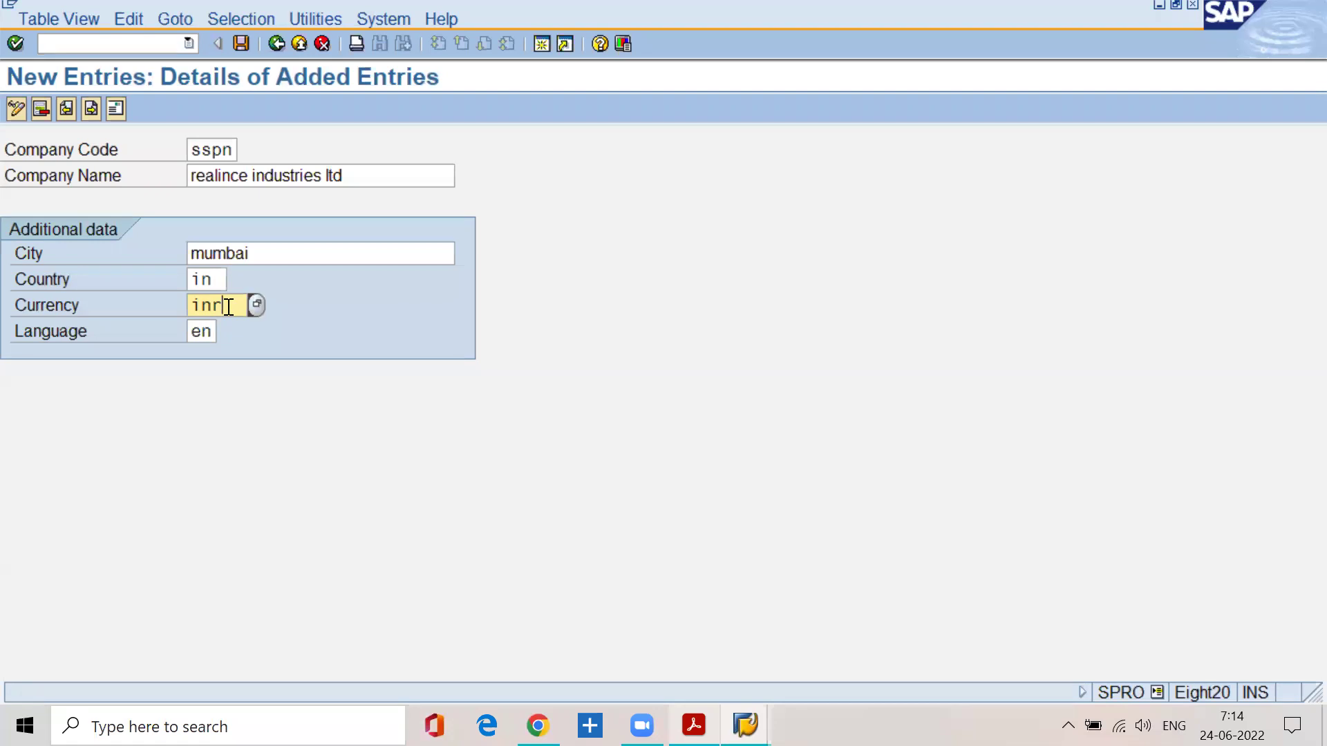
{"action": "left_click", "coordinate": [222, 280]}
{"action": "left_click", "coordinate": [694, 725]}
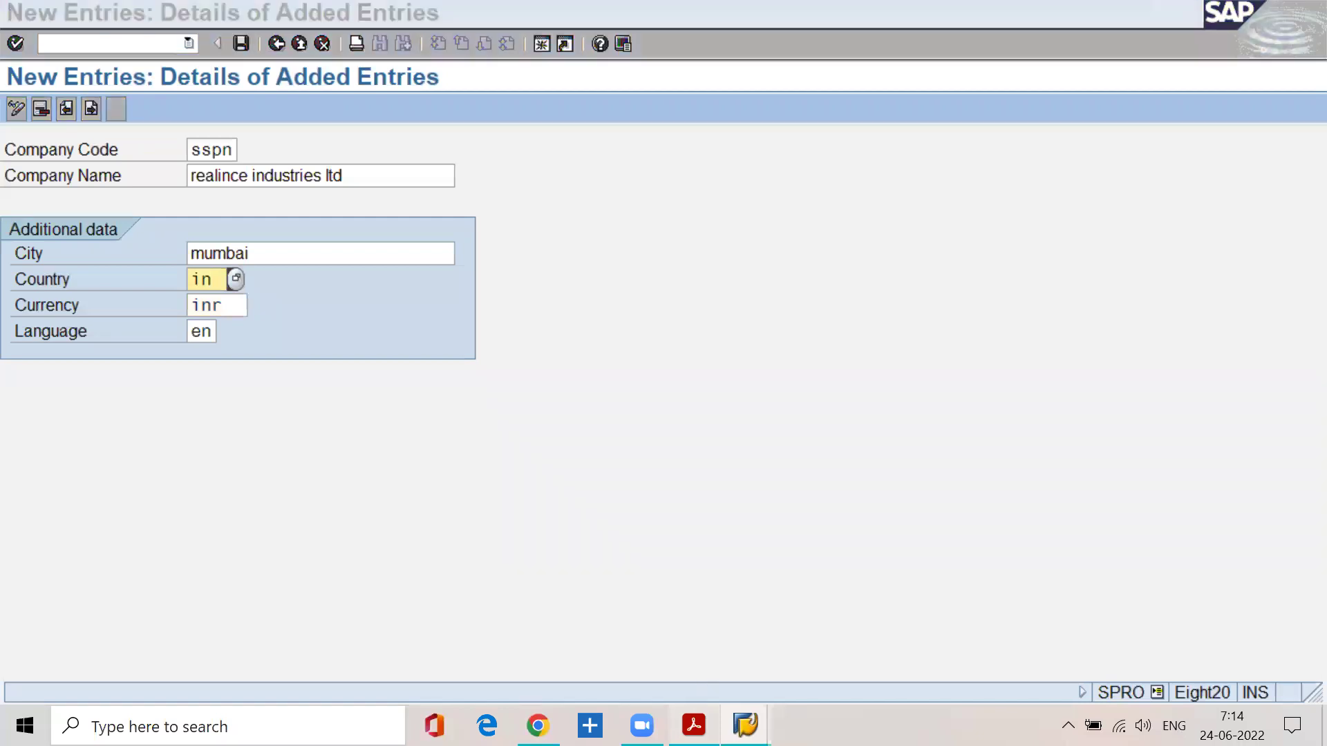
{"action": "scroll", "coordinate": [474, 556], "scroll_direction": "down", "scroll_amount": 5}
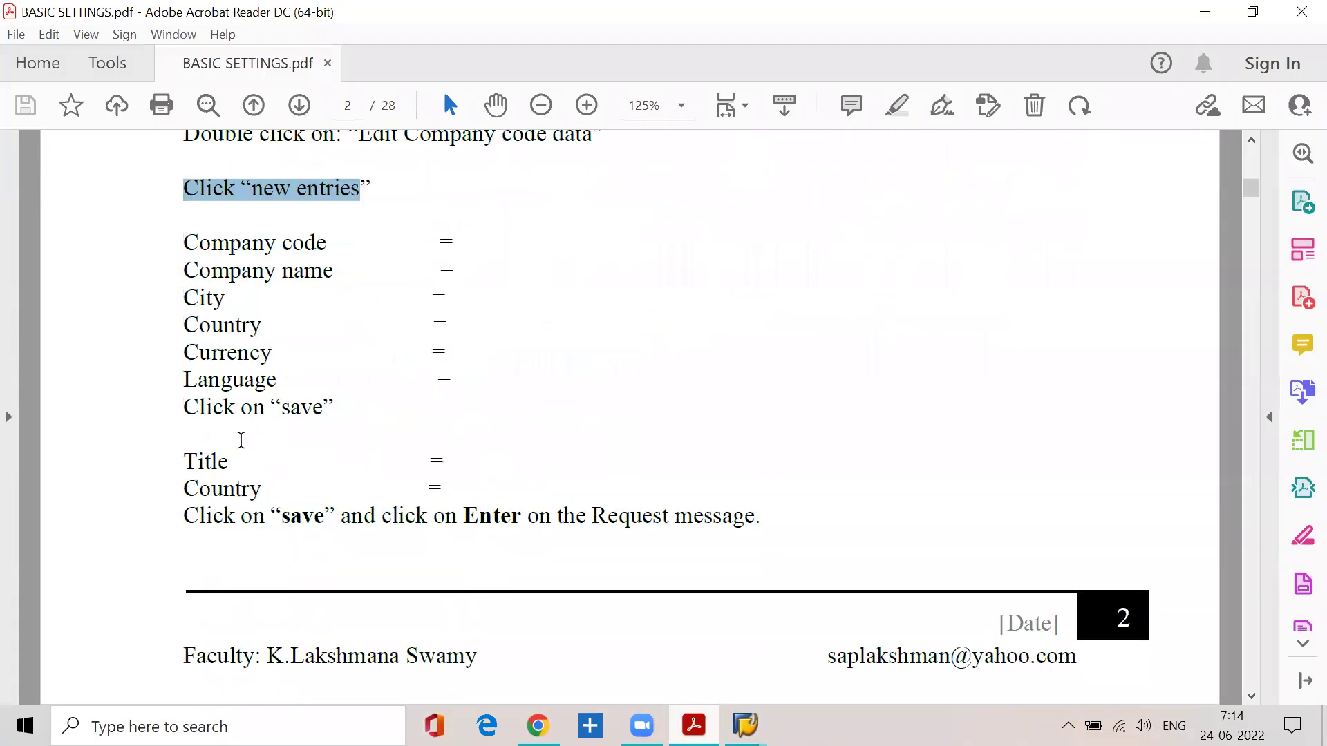
{"action": "left_click_drag", "start_coordinate": [184, 414], "coordinate": [323, 412]}
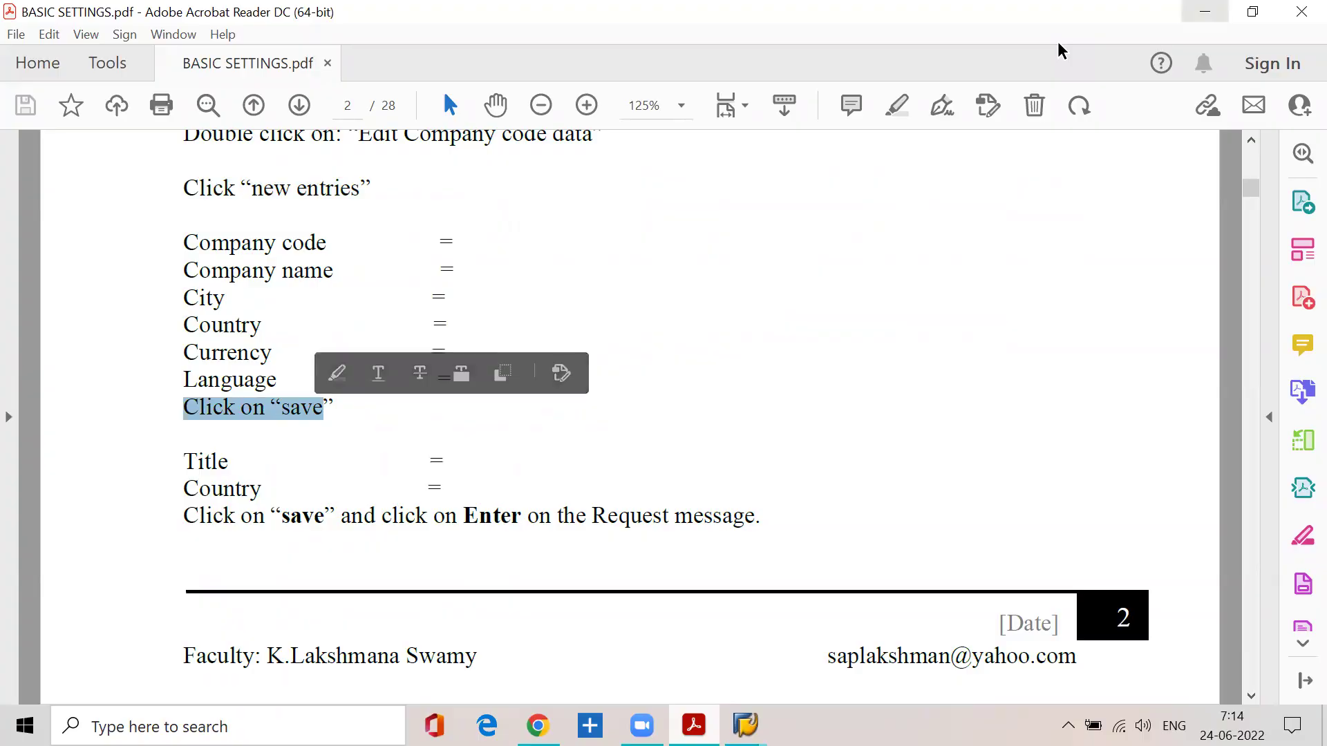
{"action": "key", "text": "alt+Tab"}
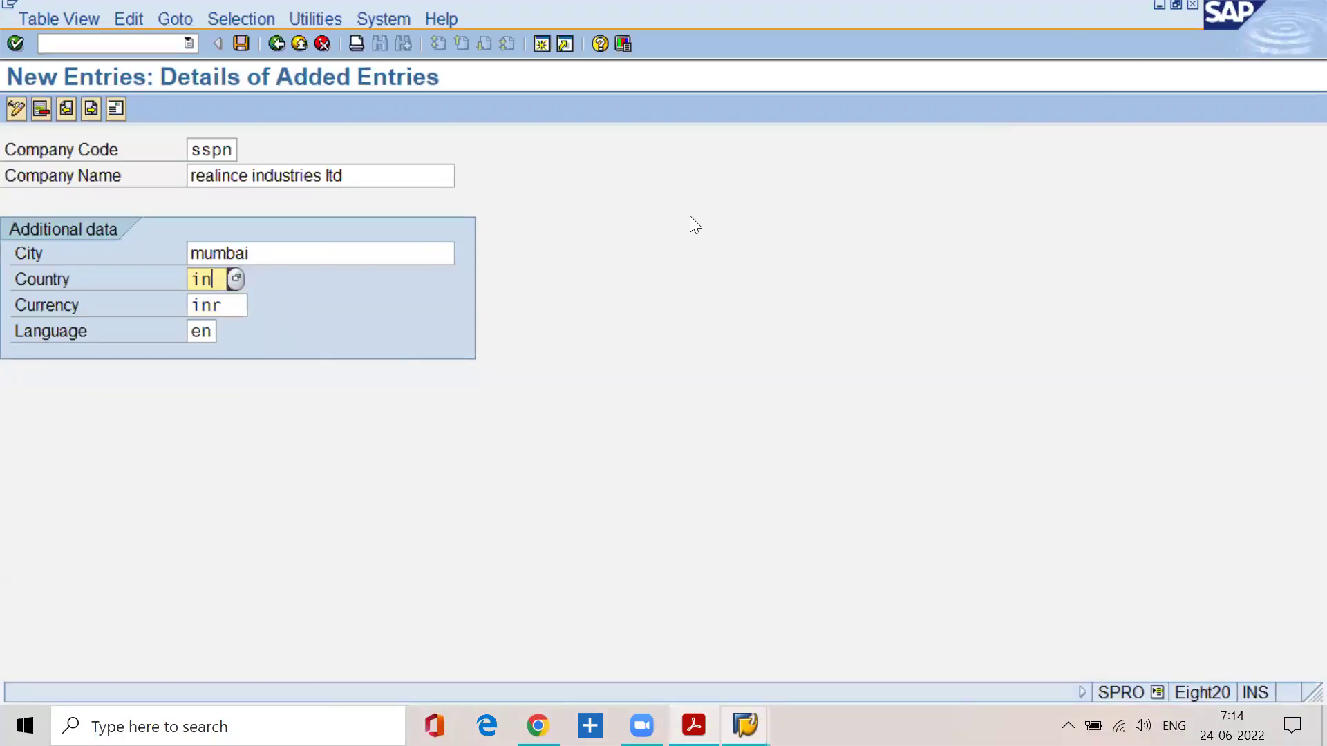
{"action": "left_click", "coordinate": [242, 43]}
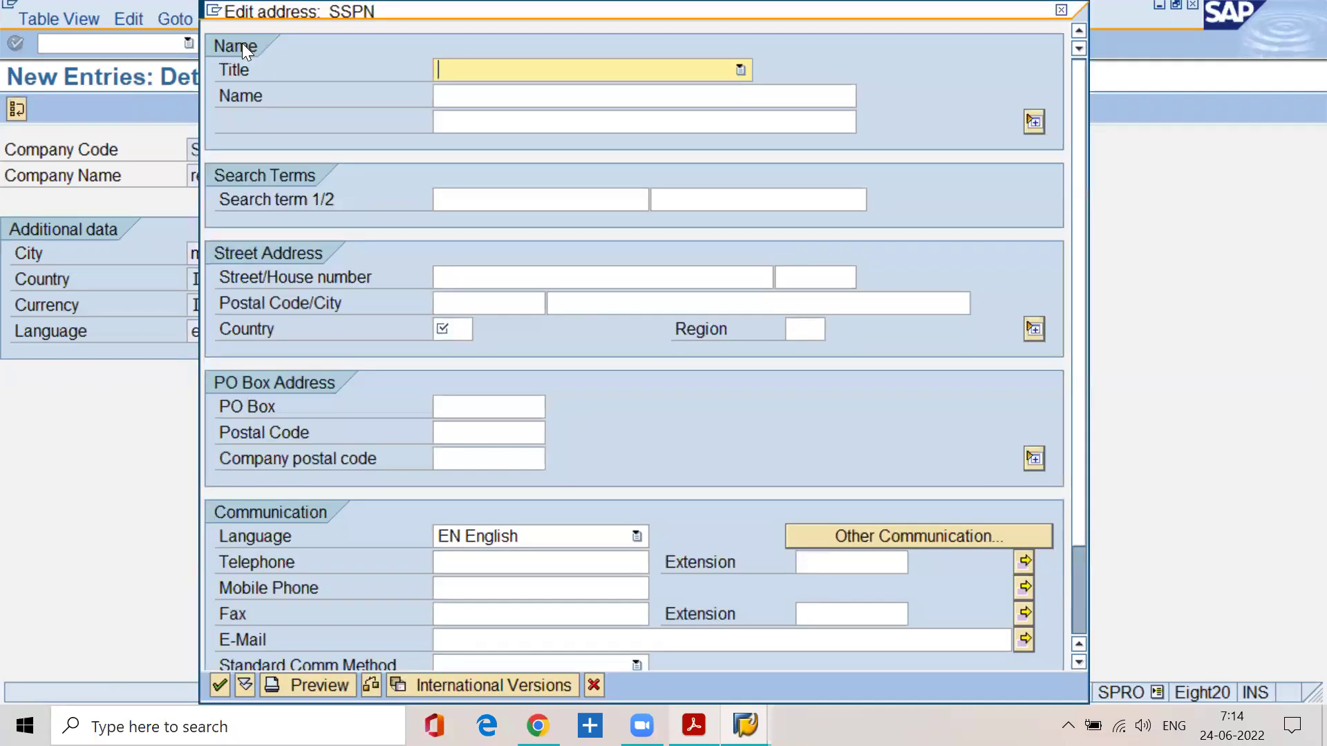
Step: Move the address dialog clear of the entry's heading and set the title to Company
{"action": "left_click_drag", "start_coordinate": [443, 35], "coordinate": [432, 113]}
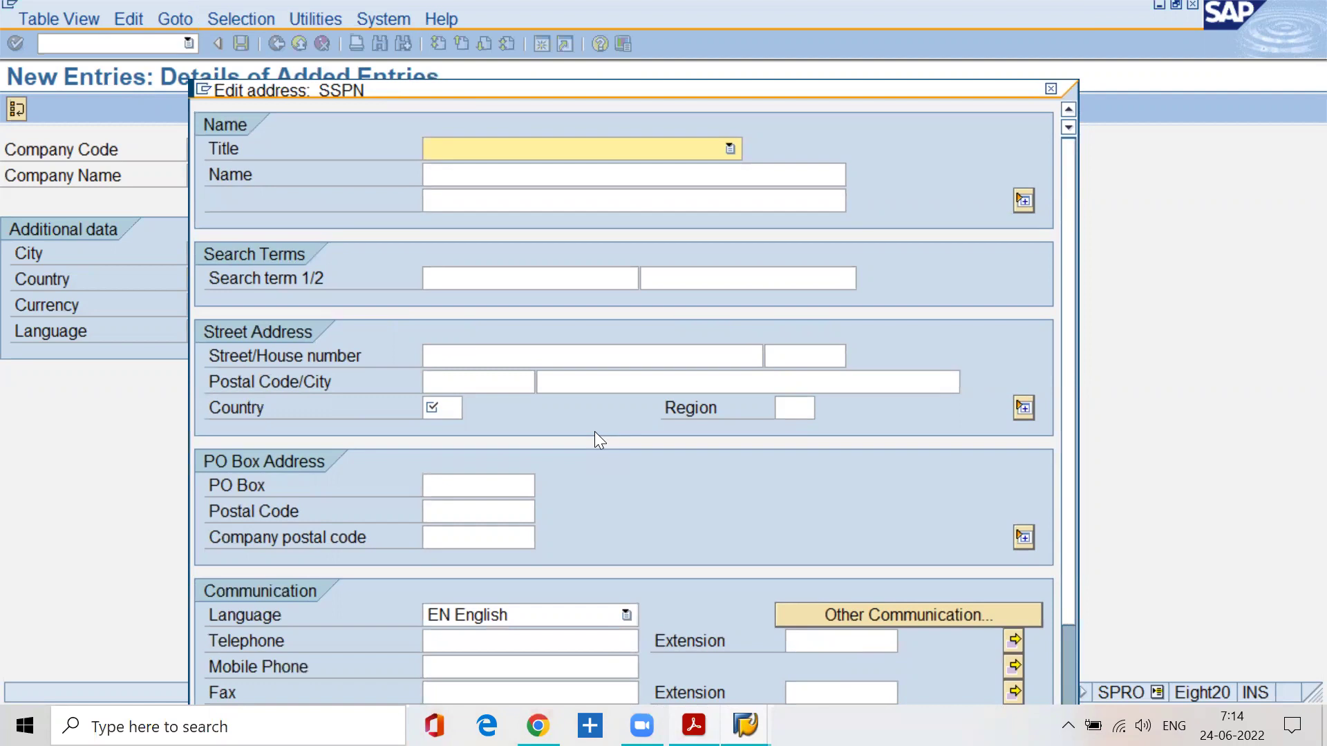
{"action": "left_click", "coordinate": [516, 147]}
{"action": "left_click", "coordinate": [503, 172]}
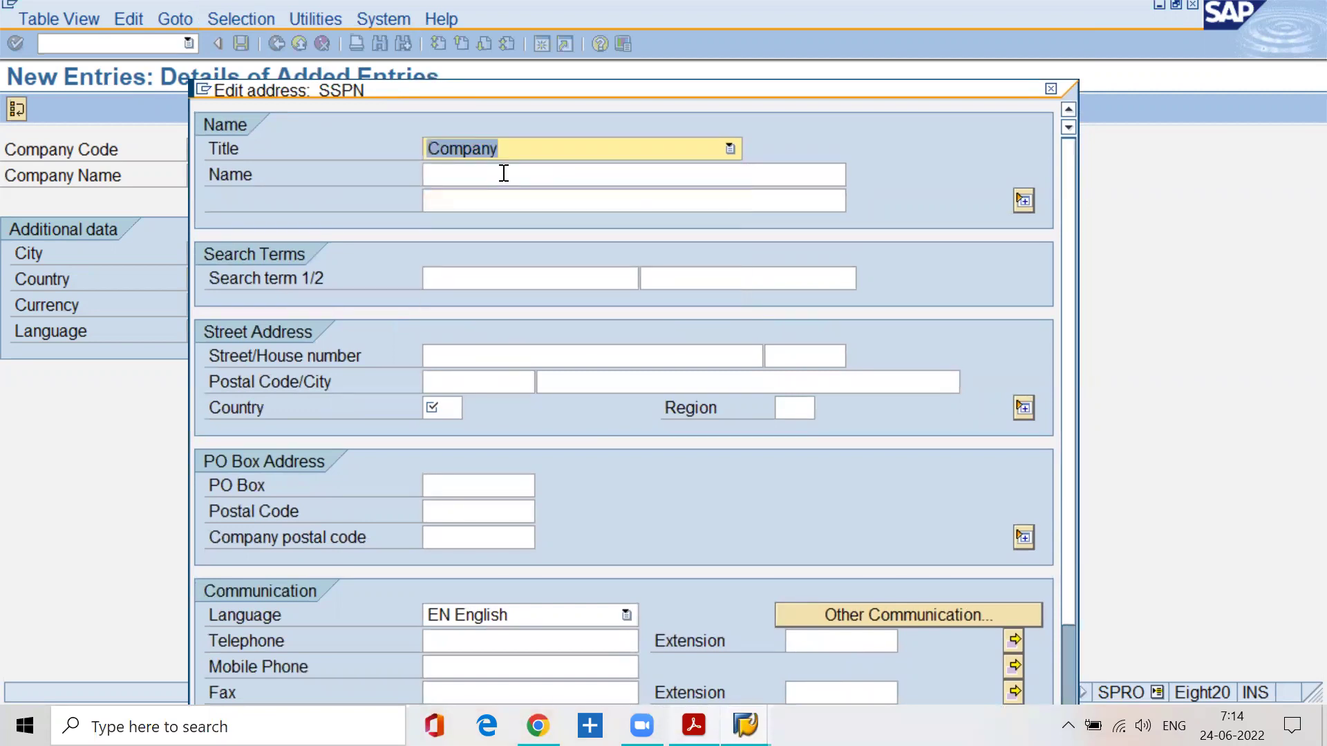
Step: Check the title and country fields in the PDF notes and set the address country to in in SAP
{"action": "key", "text": "alt+Tab"}
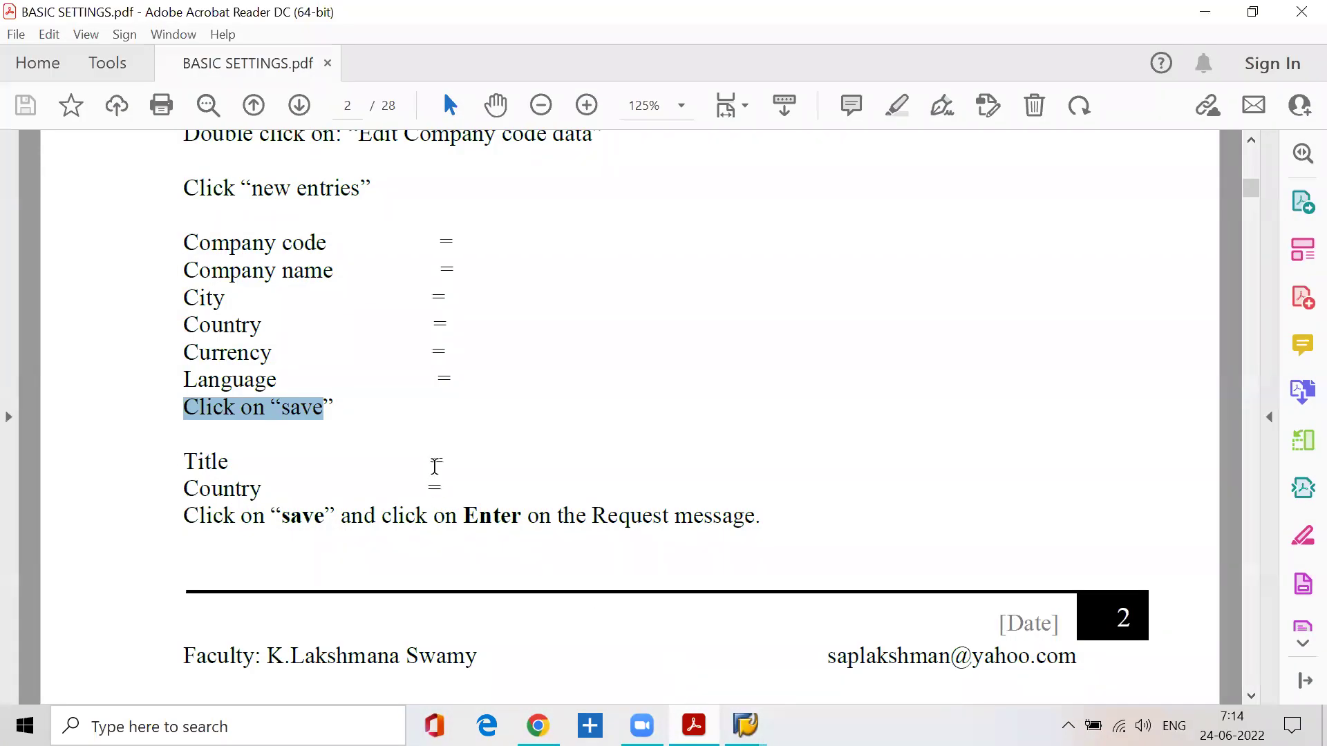
{"action": "left_click", "coordinate": [448, 462]}
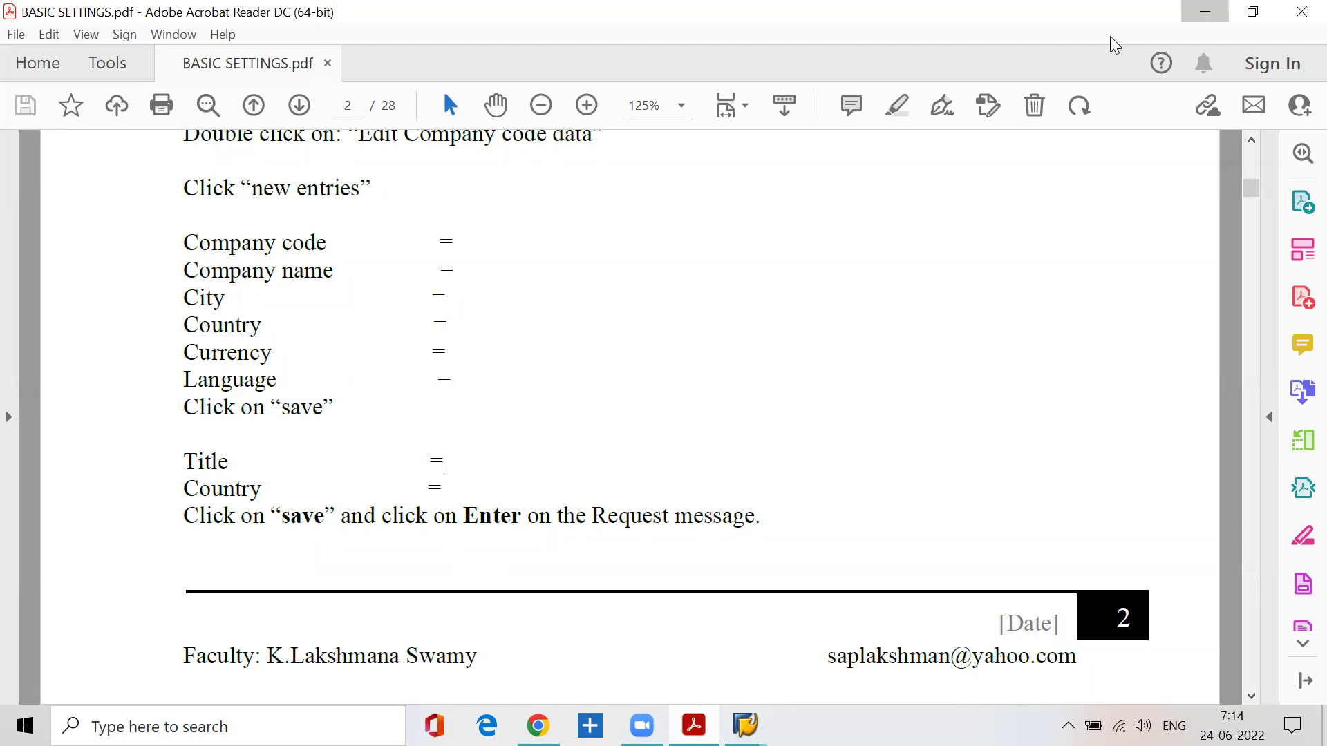
{"action": "key", "text": "alt+Tab"}
{"action": "key", "text": "alt+Tab"}
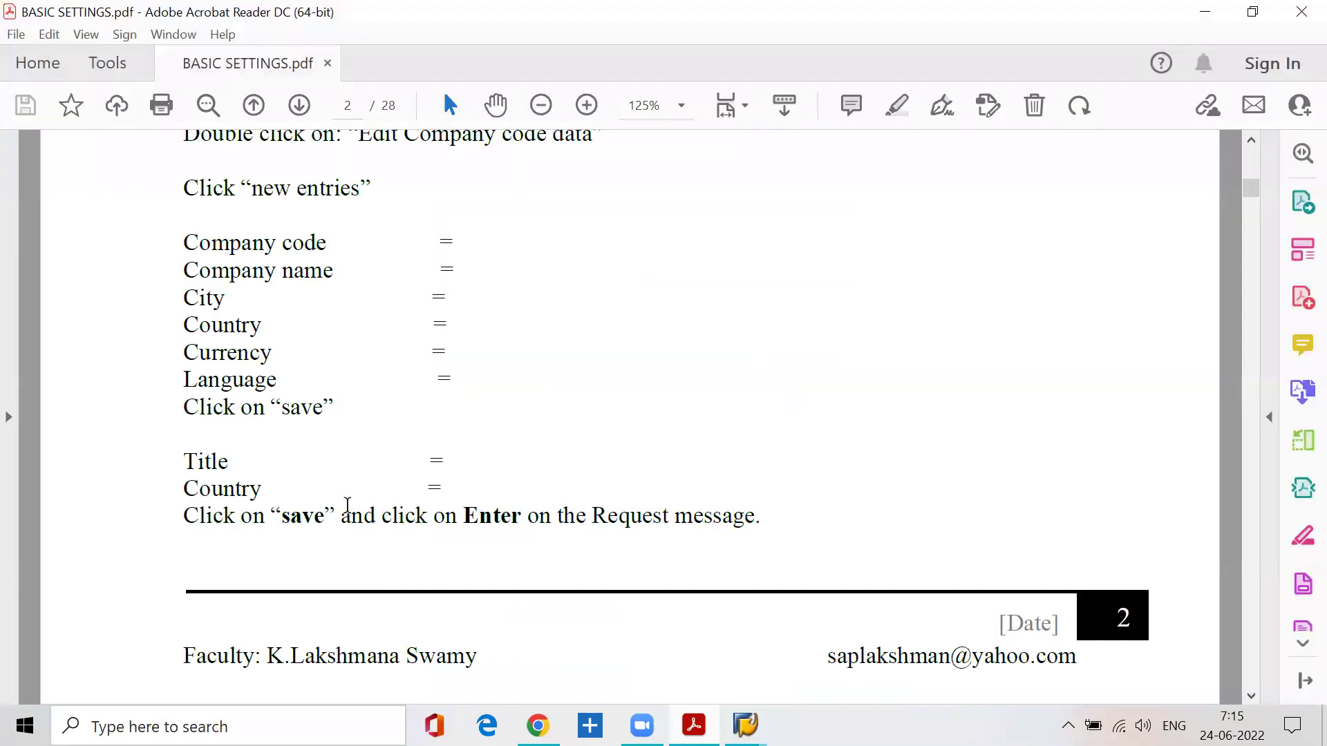
{"action": "left_click", "coordinate": [1206, 11]}
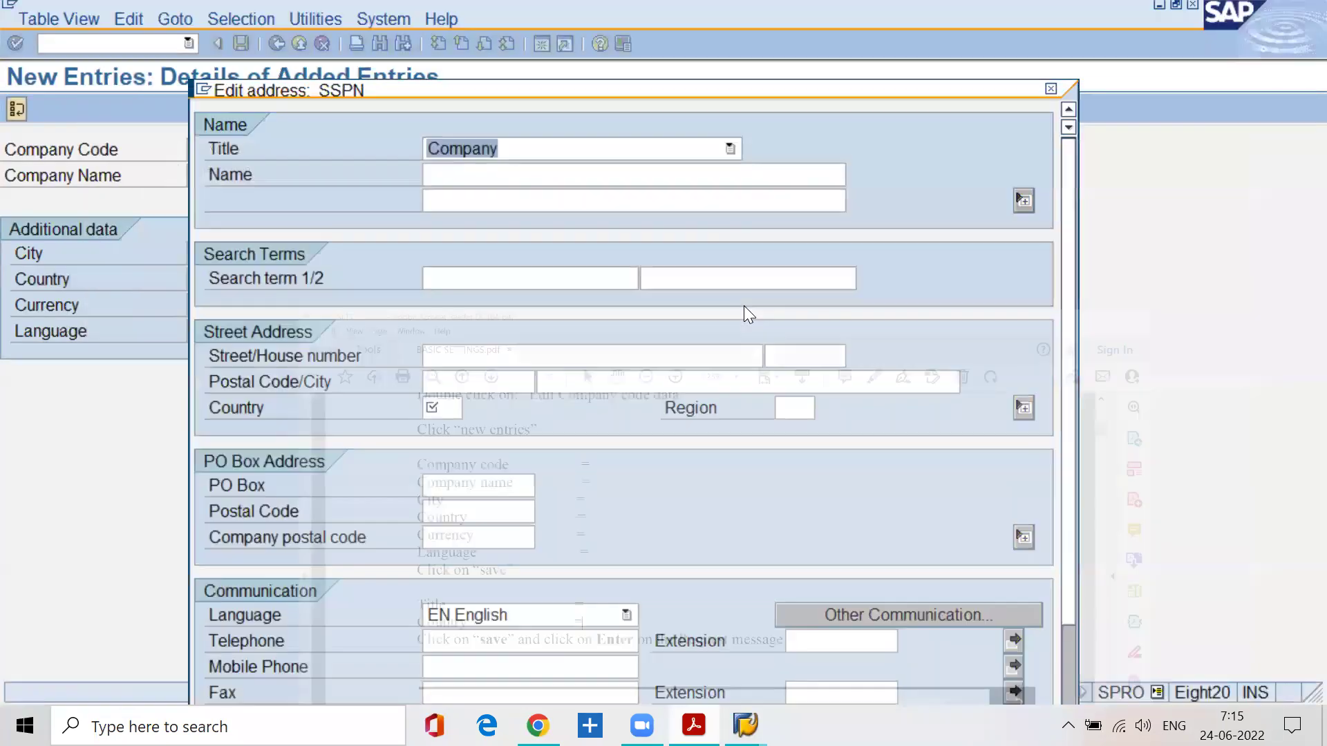
{"action": "left_click", "coordinate": [451, 415]}
{"action": "type", "text": "in"}
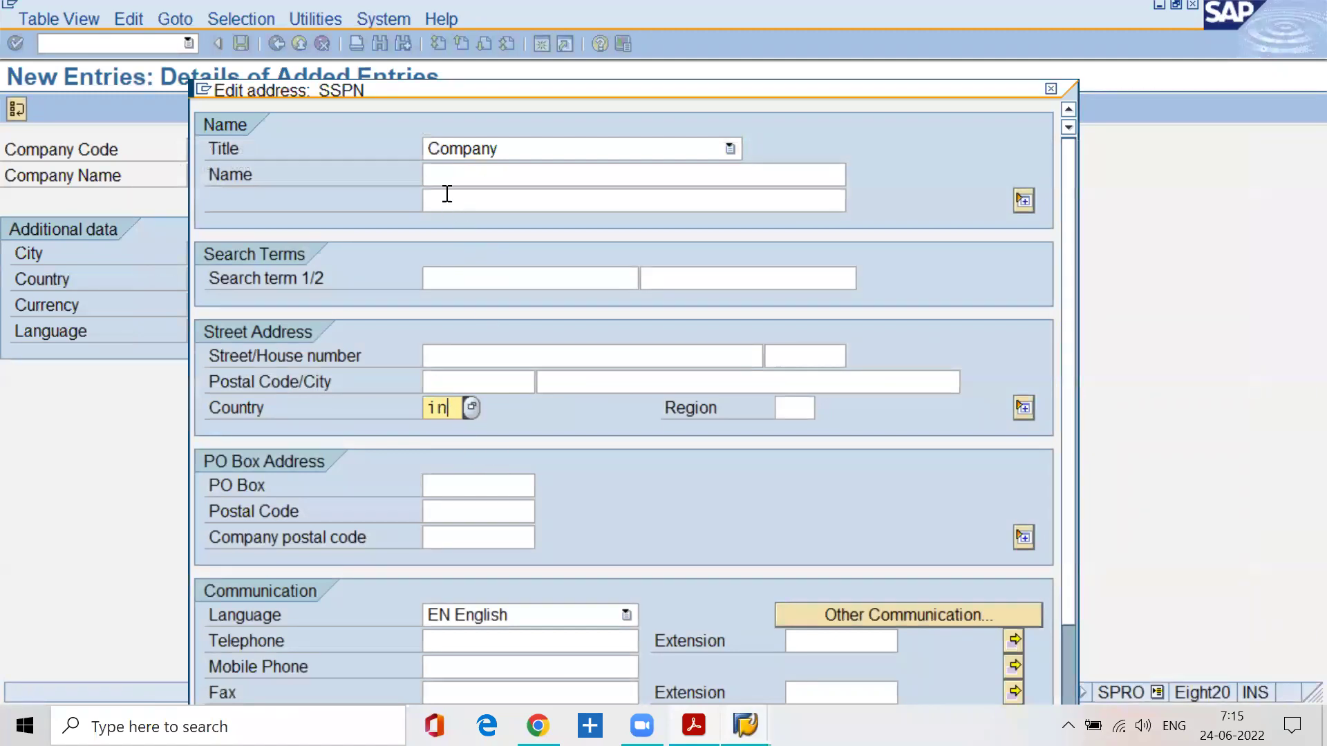
Step: Examine the two name lines of the address and compare them with the company name in the entry behind the dialog
{"action": "left_click", "coordinate": [448, 167]}
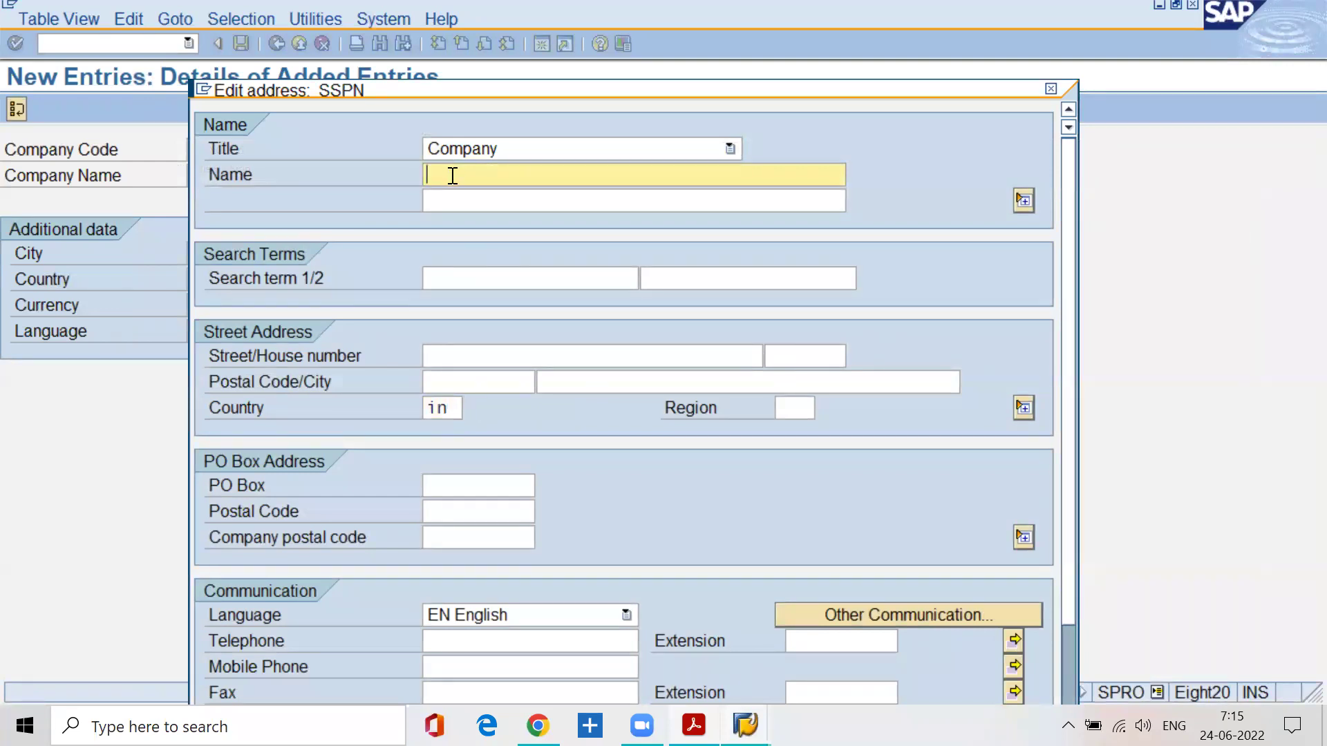
{"action": "left_click", "coordinate": [453, 199]}
{"action": "left_click", "coordinate": [455, 172]}
{"action": "left_click", "coordinate": [457, 203]}
{"action": "left_click", "coordinate": [459, 173]}
{"action": "left_click", "coordinate": [460, 198]}
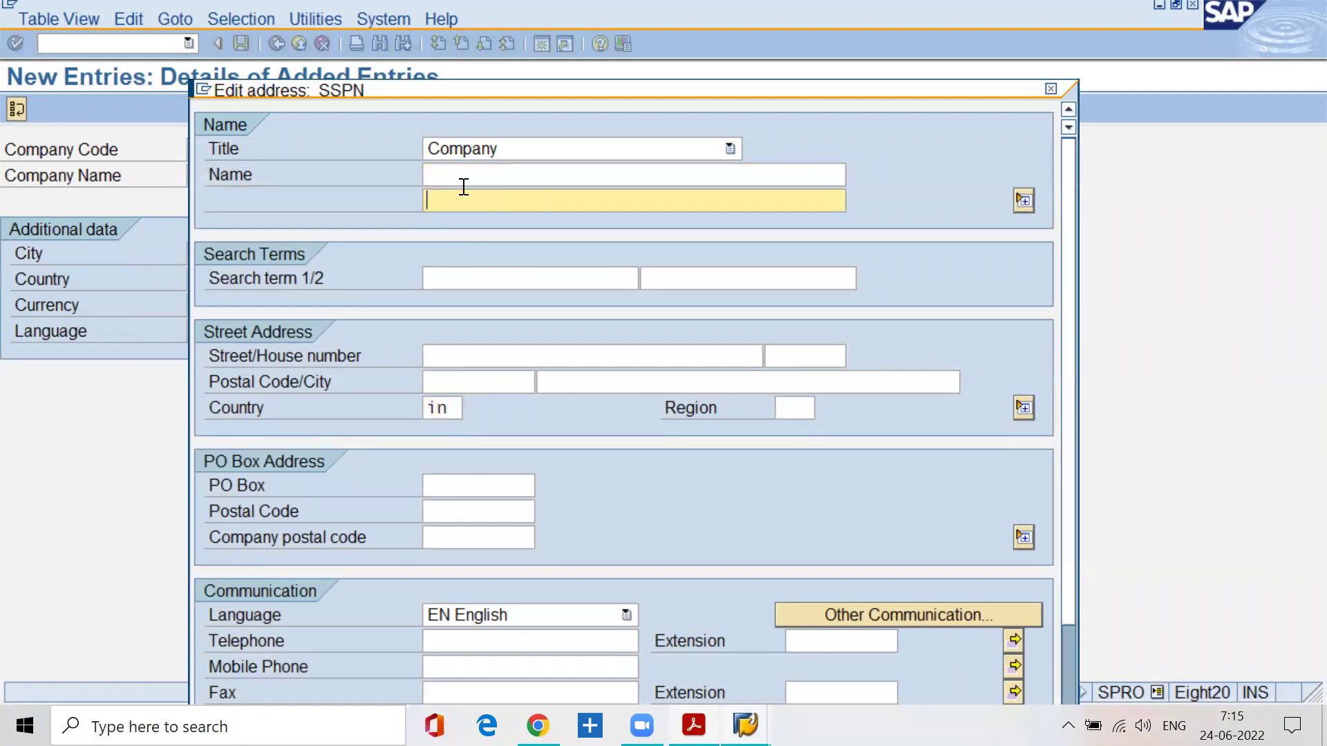
{"action": "left_click_drag", "start_coordinate": [499, 81], "coordinate": [498, 330]}
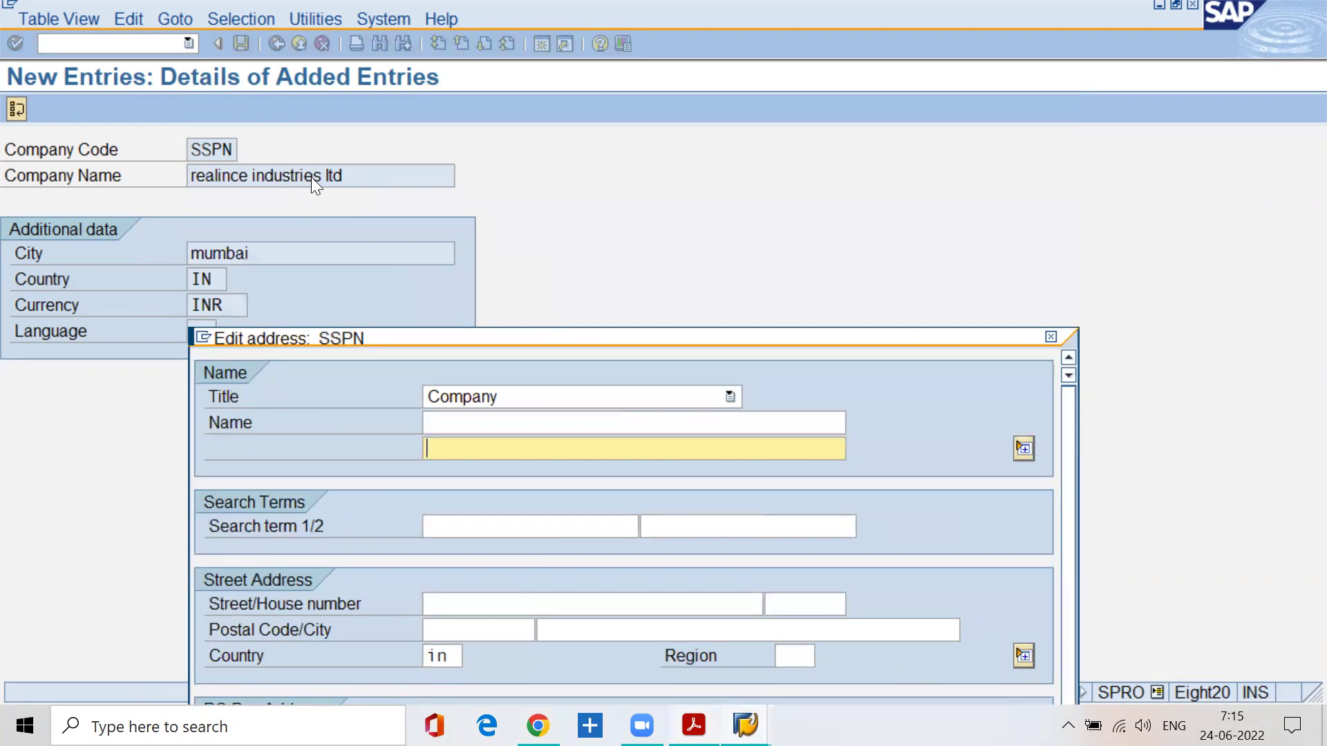
{"action": "left_click_drag", "start_coordinate": [416, 343], "coordinate": [412, 120]}
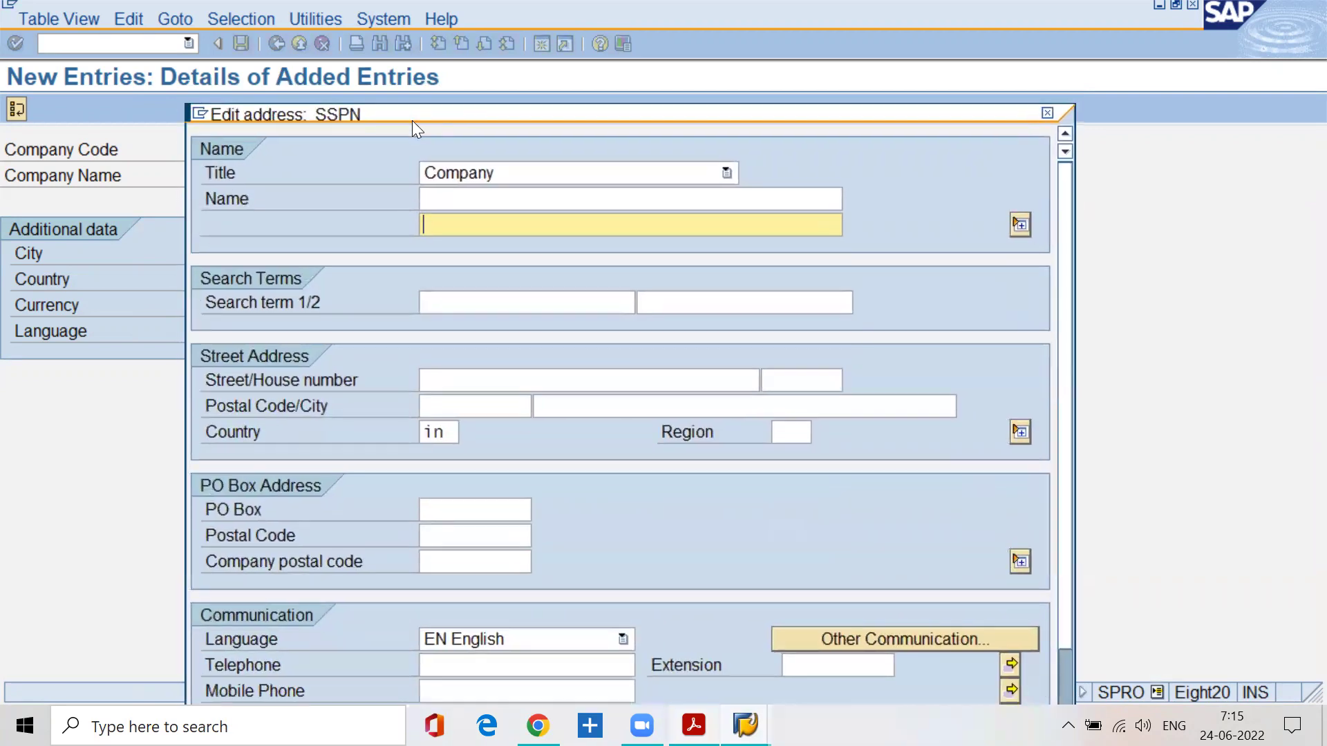
{"action": "left_click", "coordinate": [438, 203]}
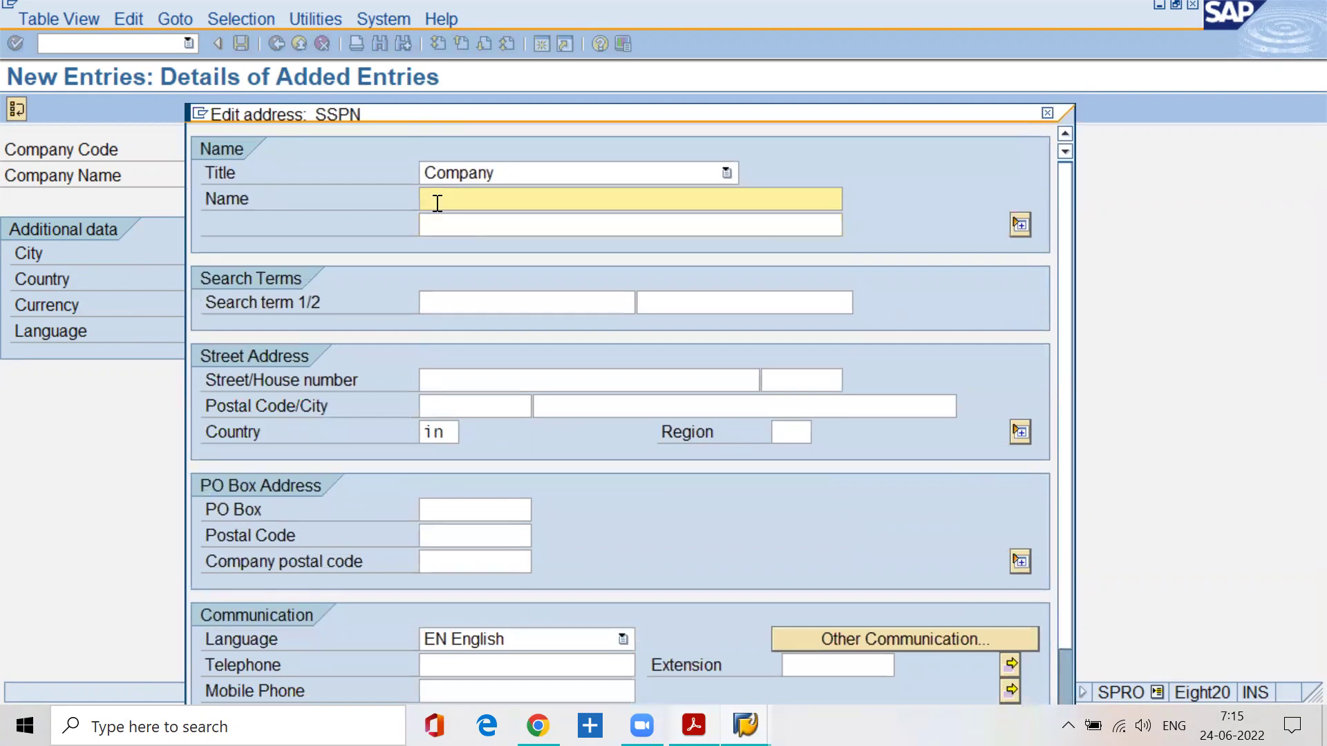
{"action": "left_click", "coordinate": [444, 222]}
{"action": "left_click", "coordinate": [444, 201]}
{"action": "left_click", "coordinate": [448, 222]}
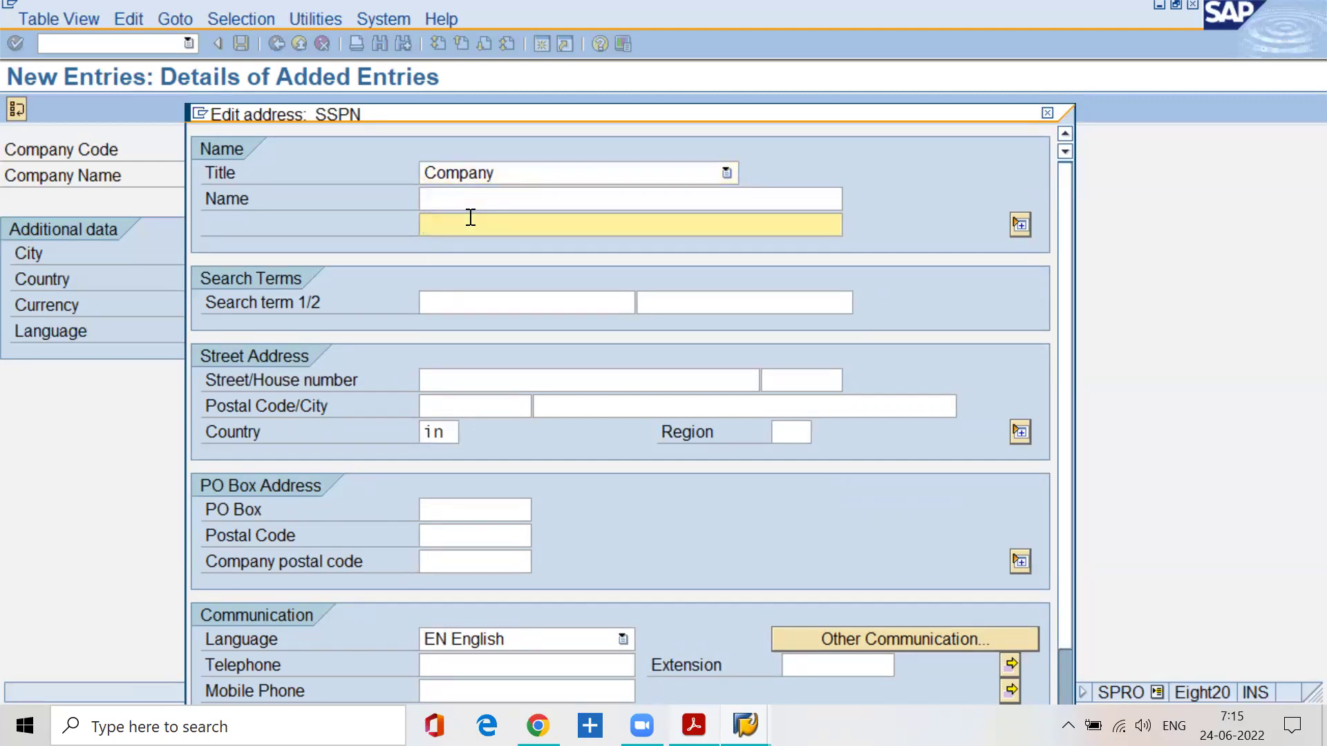
Step: Expand the address's name section to examine the additional name lines, and collapse it again
{"action": "left_click", "coordinate": [1020, 224]}
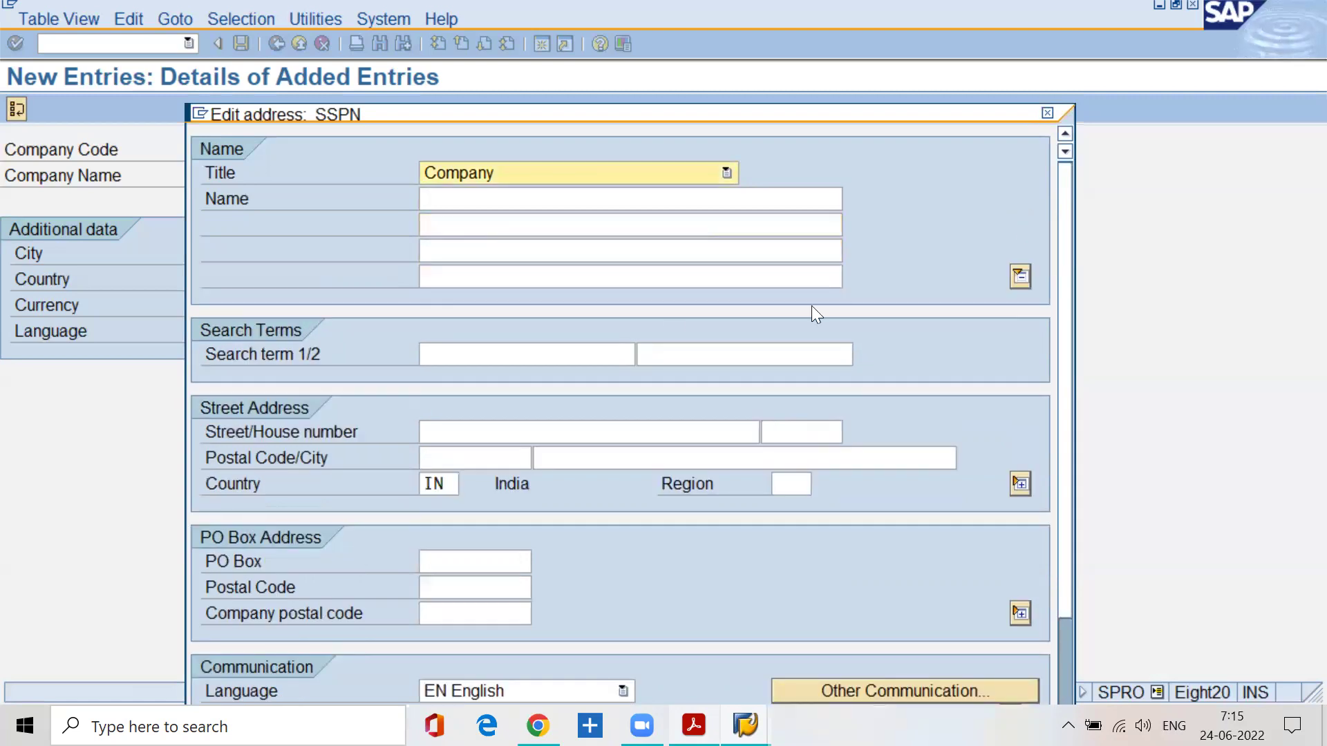
{"action": "left_click", "coordinate": [568, 262]}
{"action": "left_click", "coordinate": [567, 271]}
{"action": "left_click", "coordinate": [563, 255]}
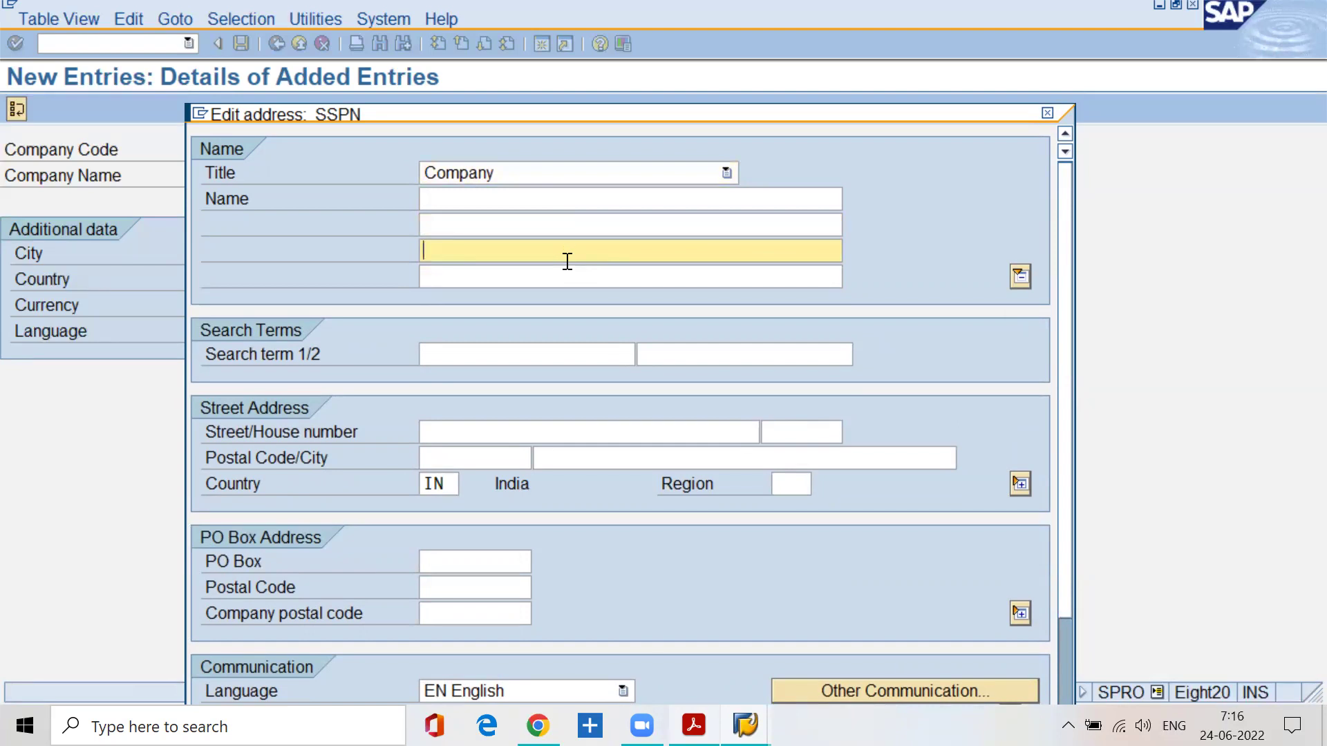
{"action": "left_click", "coordinate": [571, 277]}
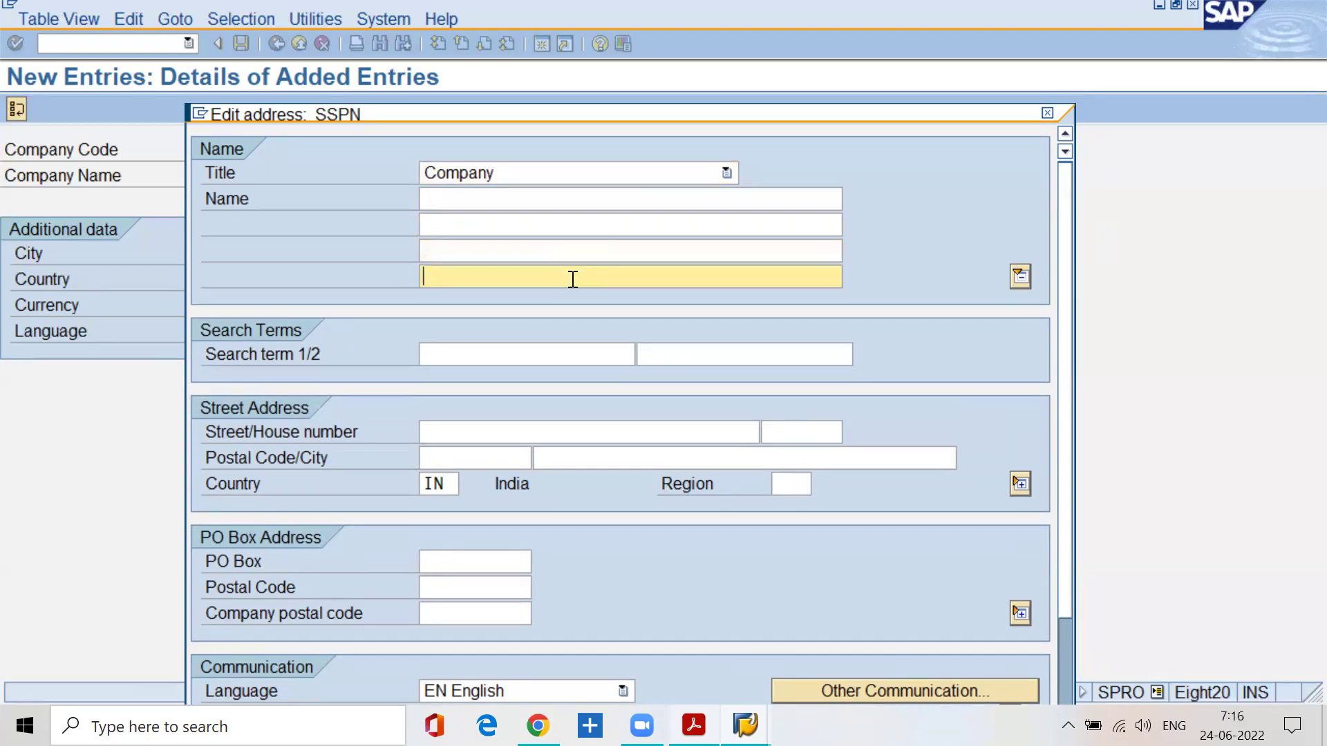
{"action": "left_click", "coordinate": [1020, 275]}
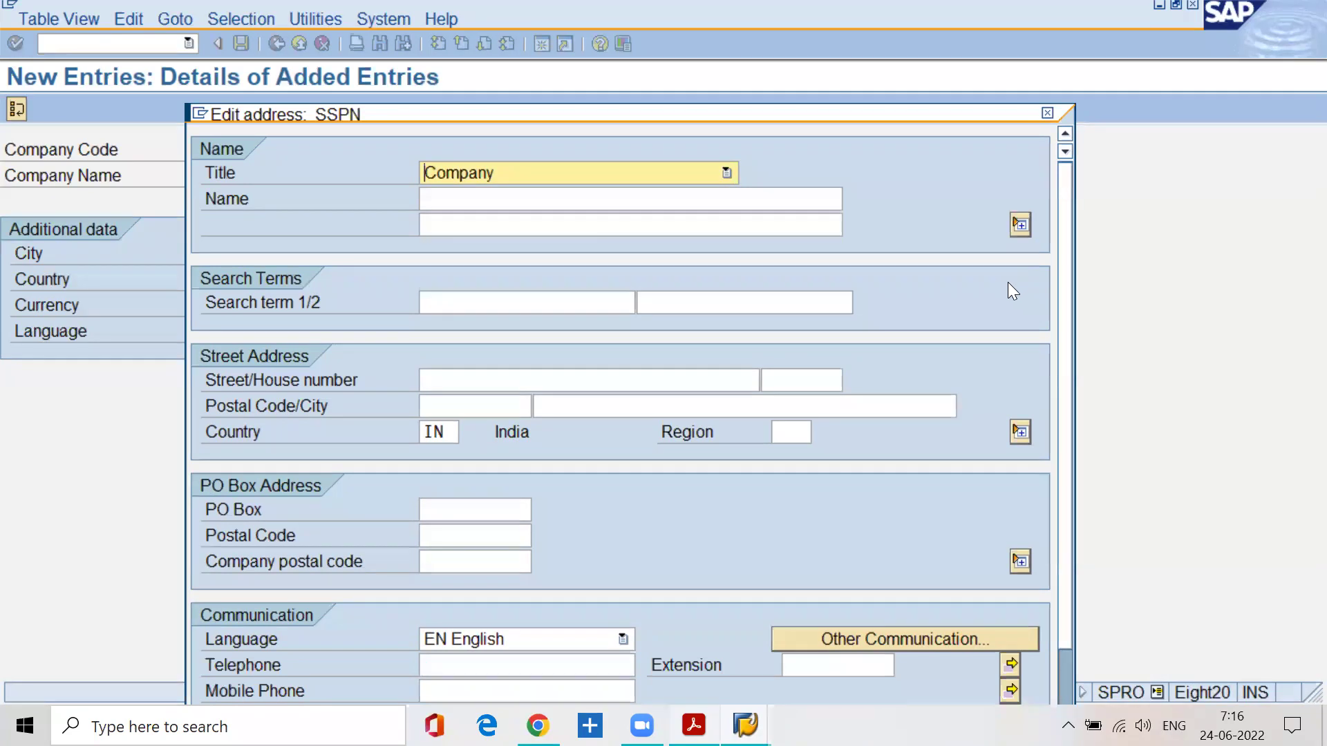
Step: Examine the street, house number, postal code, city and region fields and the PO box address fields
{"action": "left_click", "coordinate": [473, 378]}
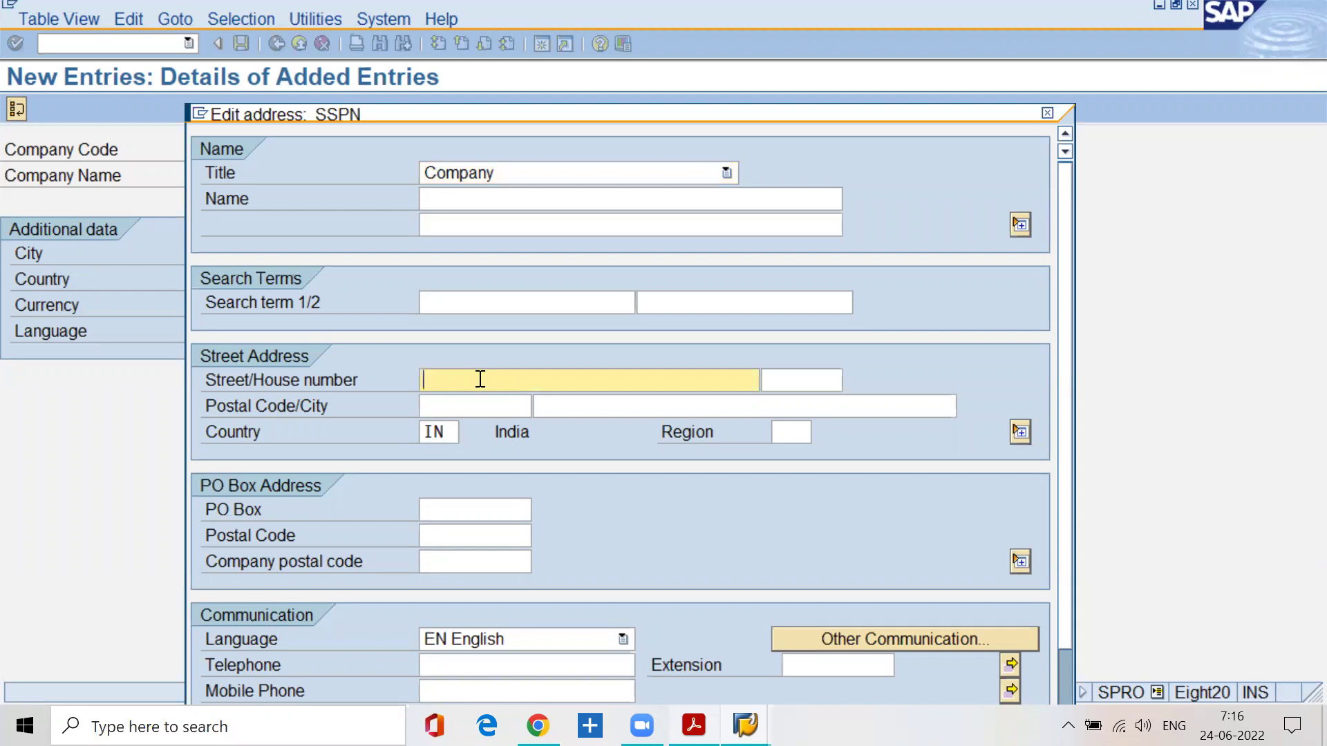
{"action": "left_click", "coordinate": [768, 378]}
{"action": "left_click", "coordinate": [482, 409]}
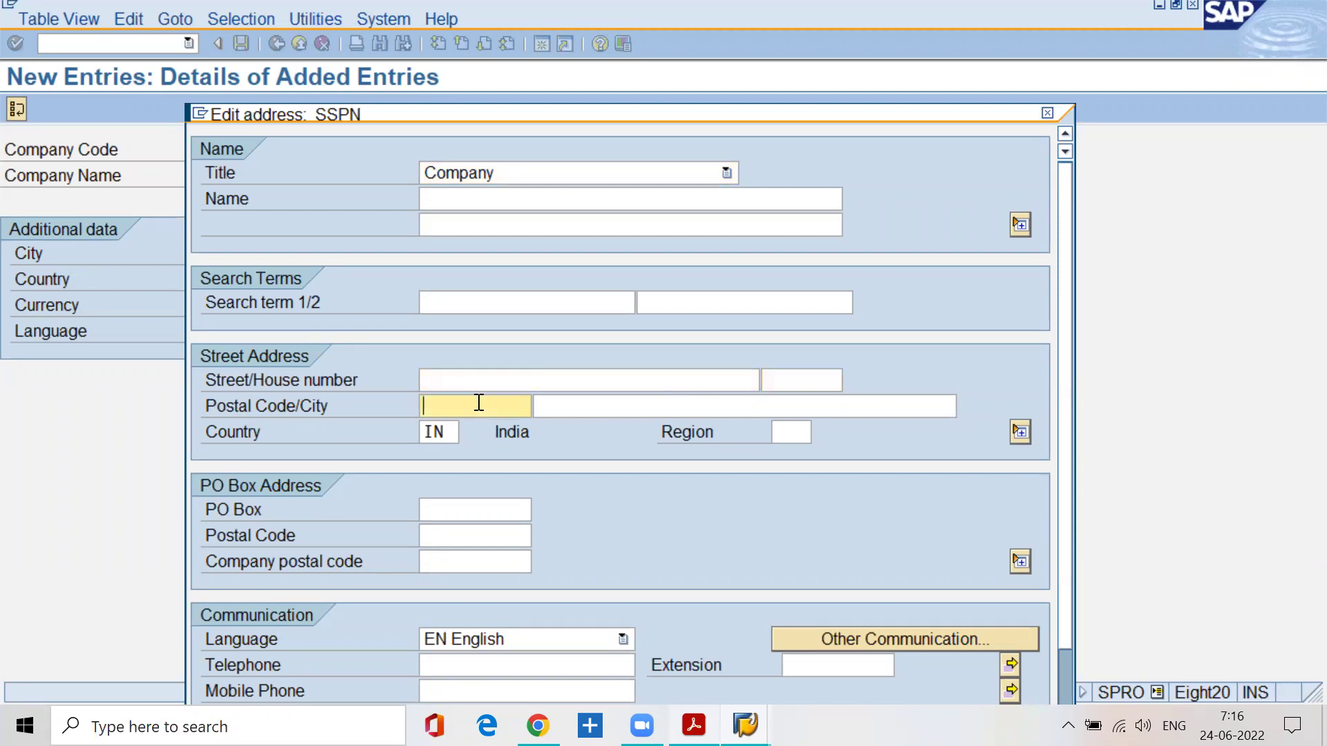
{"action": "left_click", "coordinate": [583, 403]}
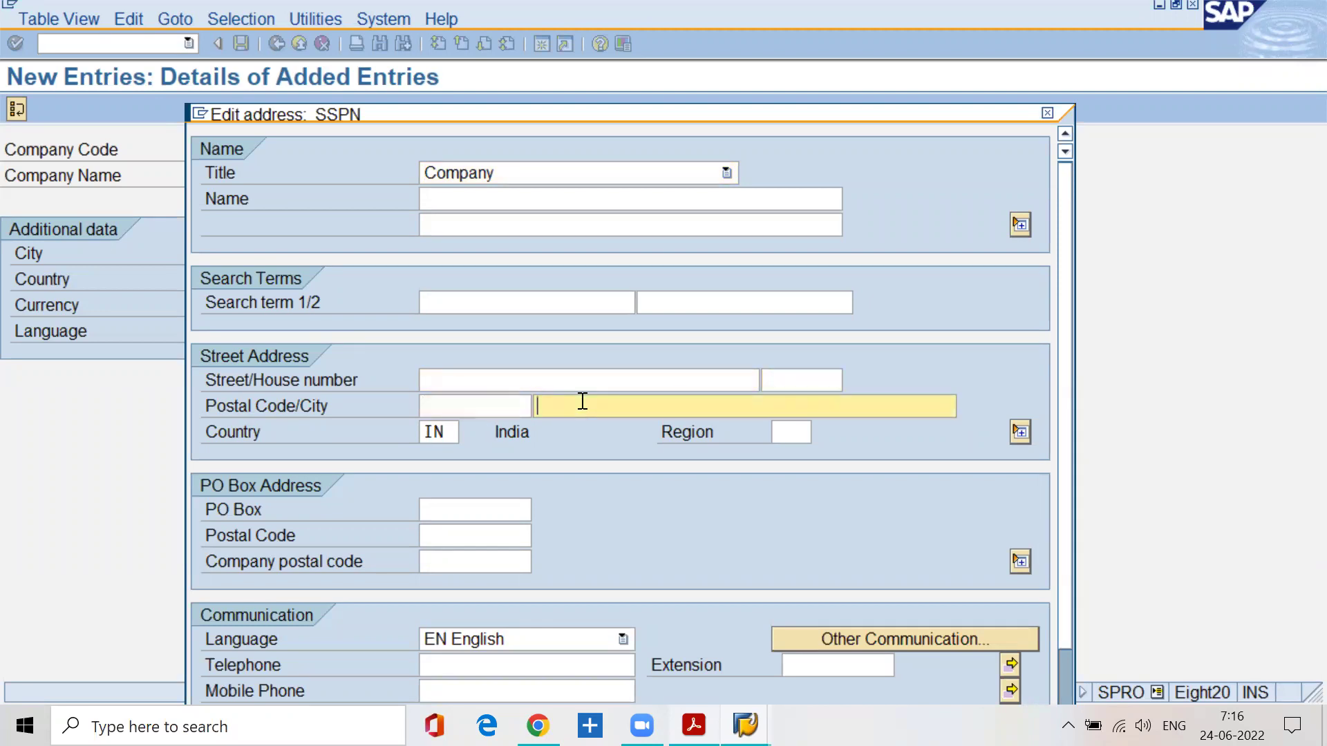
{"action": "left_click", "coordinate": [783, 433]}
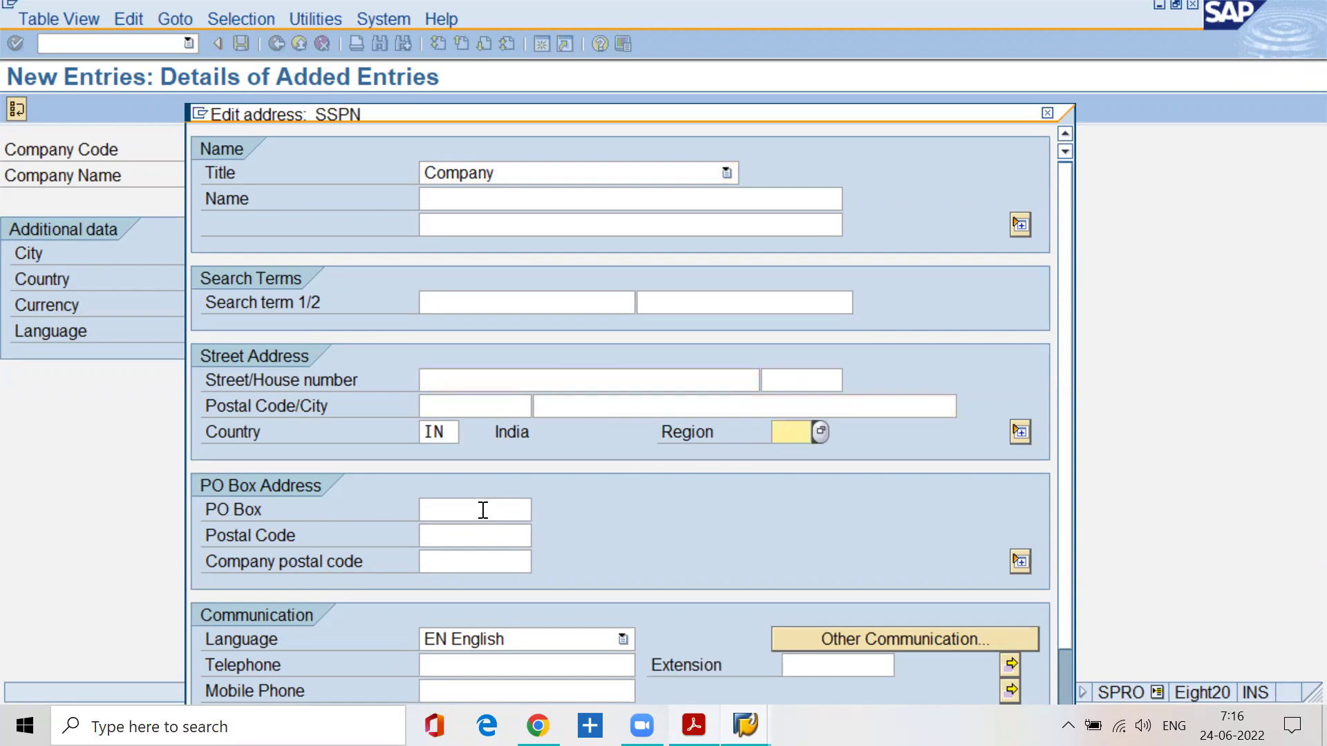
{"action": "scroll", "coordinate": [384, 489], "scroll_direction": "down", "scroll_amount": 1}
{"action": "scroll", "coordinate": [379, 484], "scroll_direction": "down", "scroll_amount": 2}
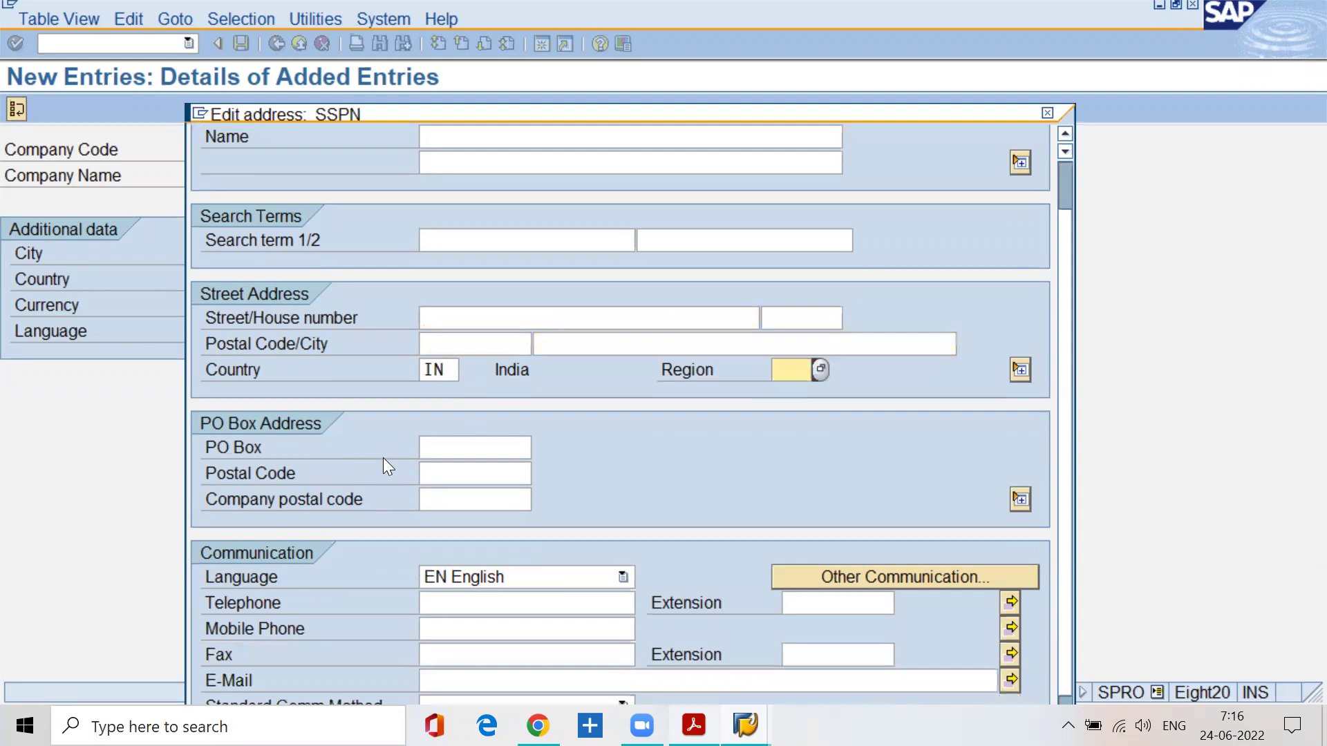
{"action": "left_click", "coordinate": [444, 443]}
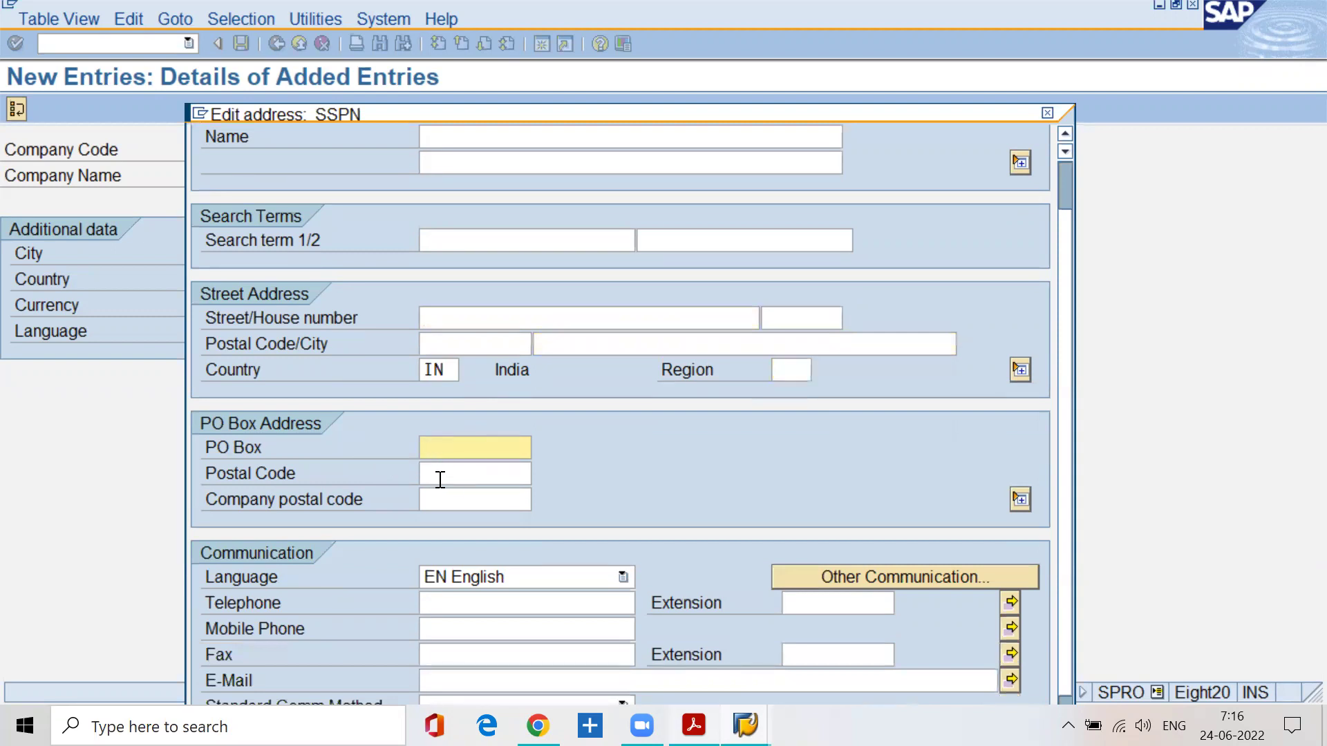
{"action": "left_click", "coordinate": [442, 476]}
{"action": "left_click", "coordinate": [443, 499]}
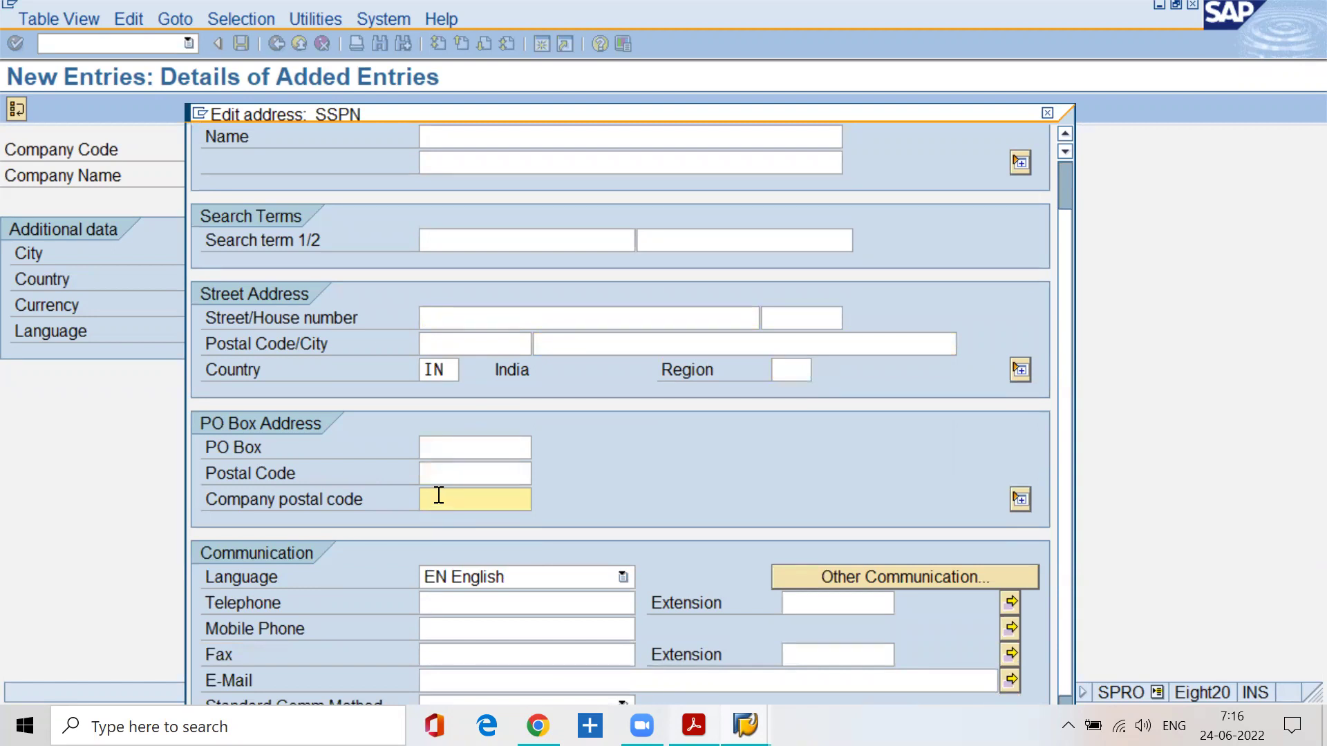
Step: Examine the communication fields for telephone, mobile phone, fax, extensions and e-mail in the address dialog
{"action": "scroll", "coordinate": [435, 496], "scroll_direction": "down", "scroll_amount": 2}
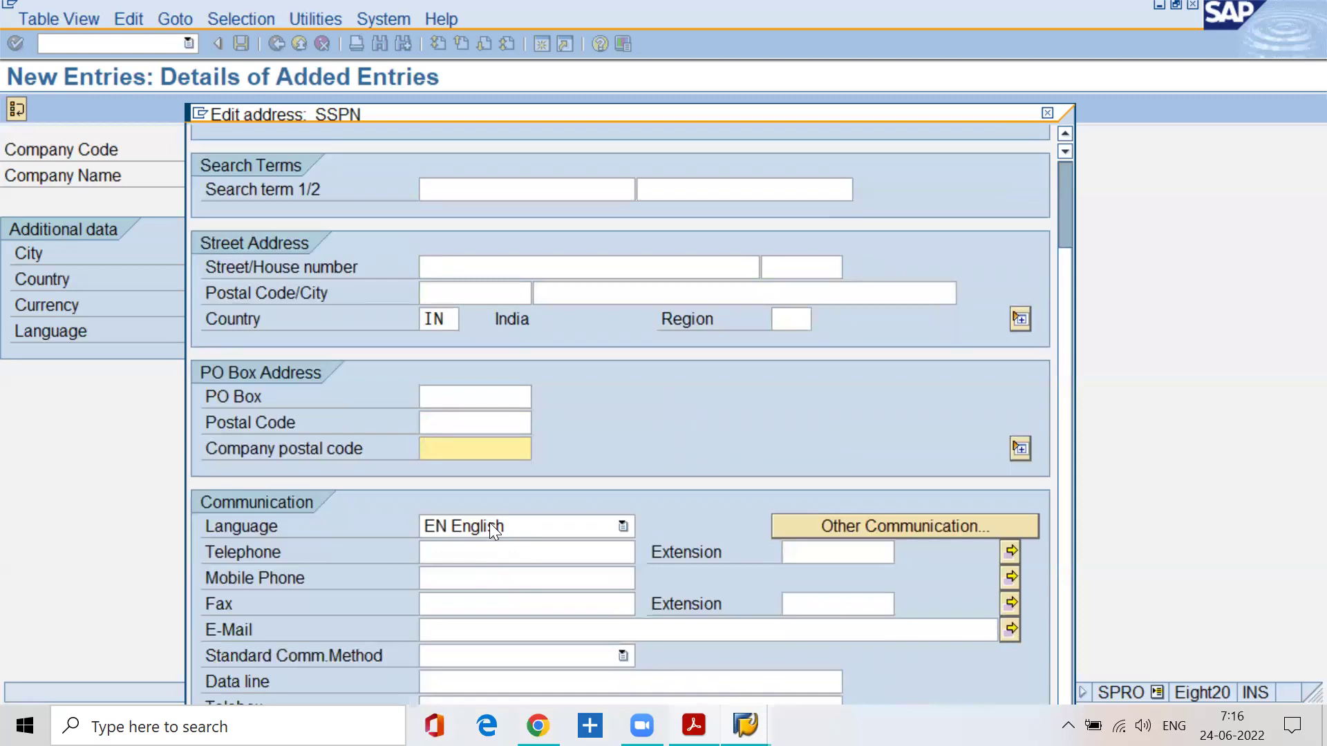
{"action": "left_click", "coordinate": [477, 554]}
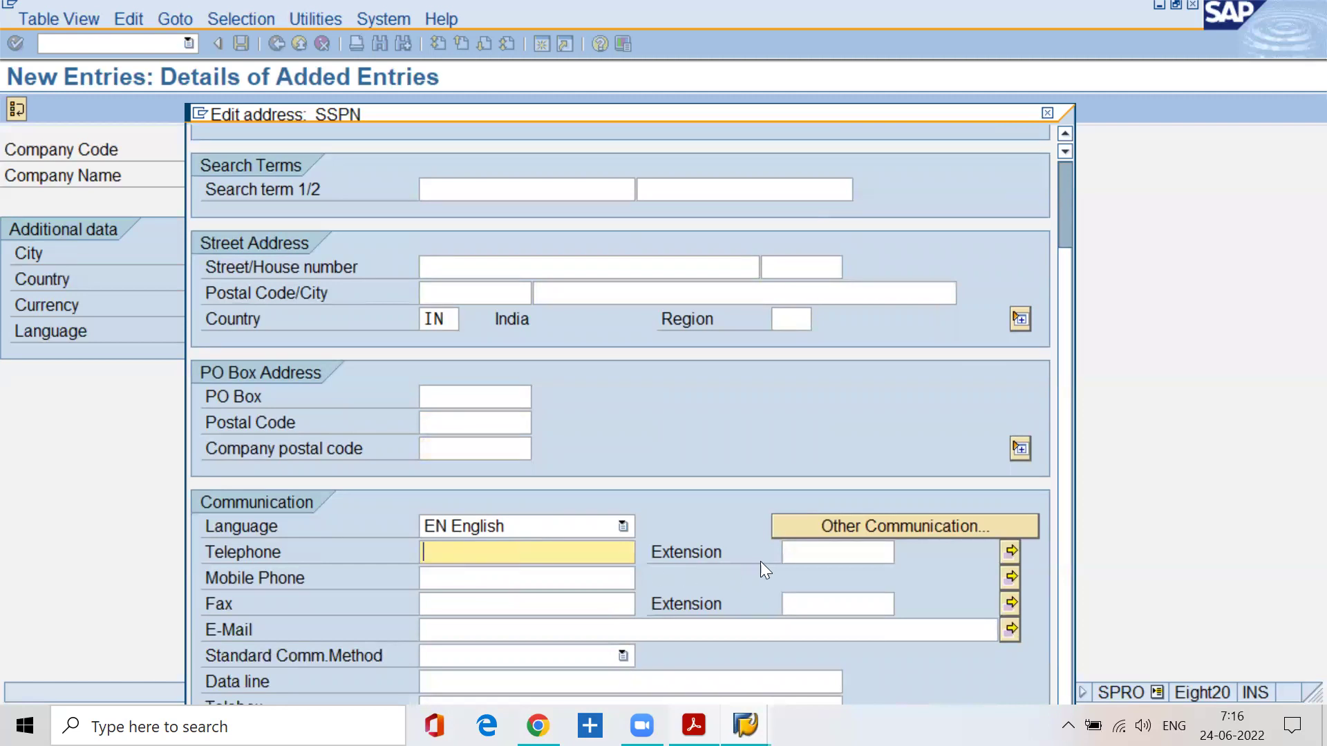
{"action": "left_click", "coordinate": [792, 551]}
{"action": "left_click", "coordinate": [515, 581]}
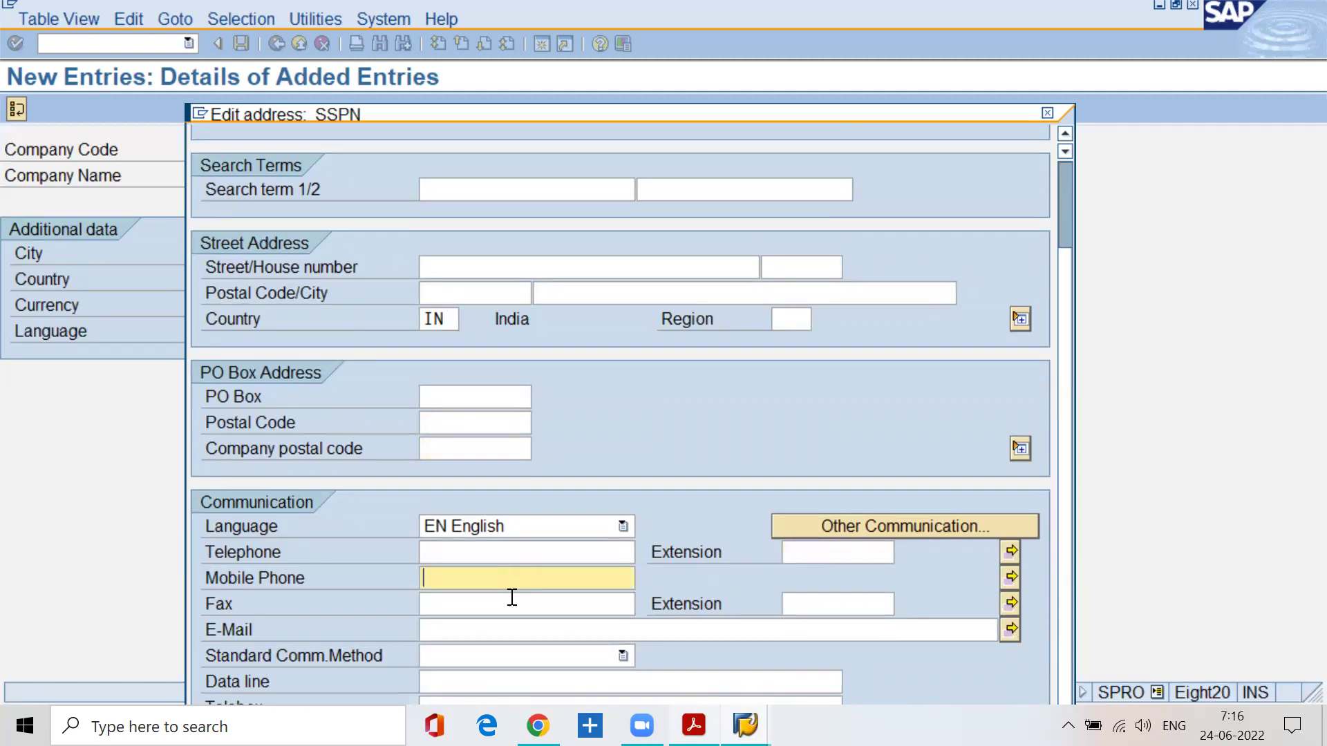
{"action": "left_click", "coordinate": [512, 604]}
{"action": "left_click", "coordinate": [802, 592]}
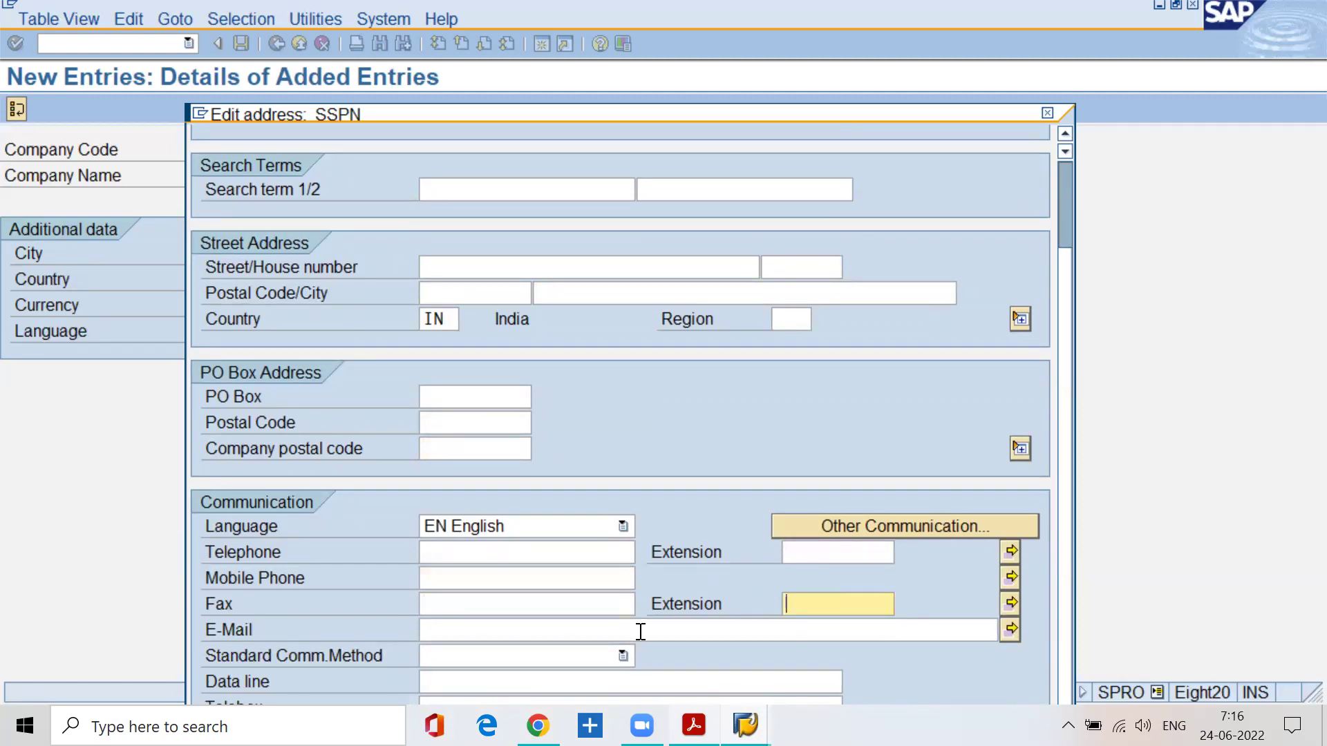
{"action": "left_click", "coordinate": [612, 632]}
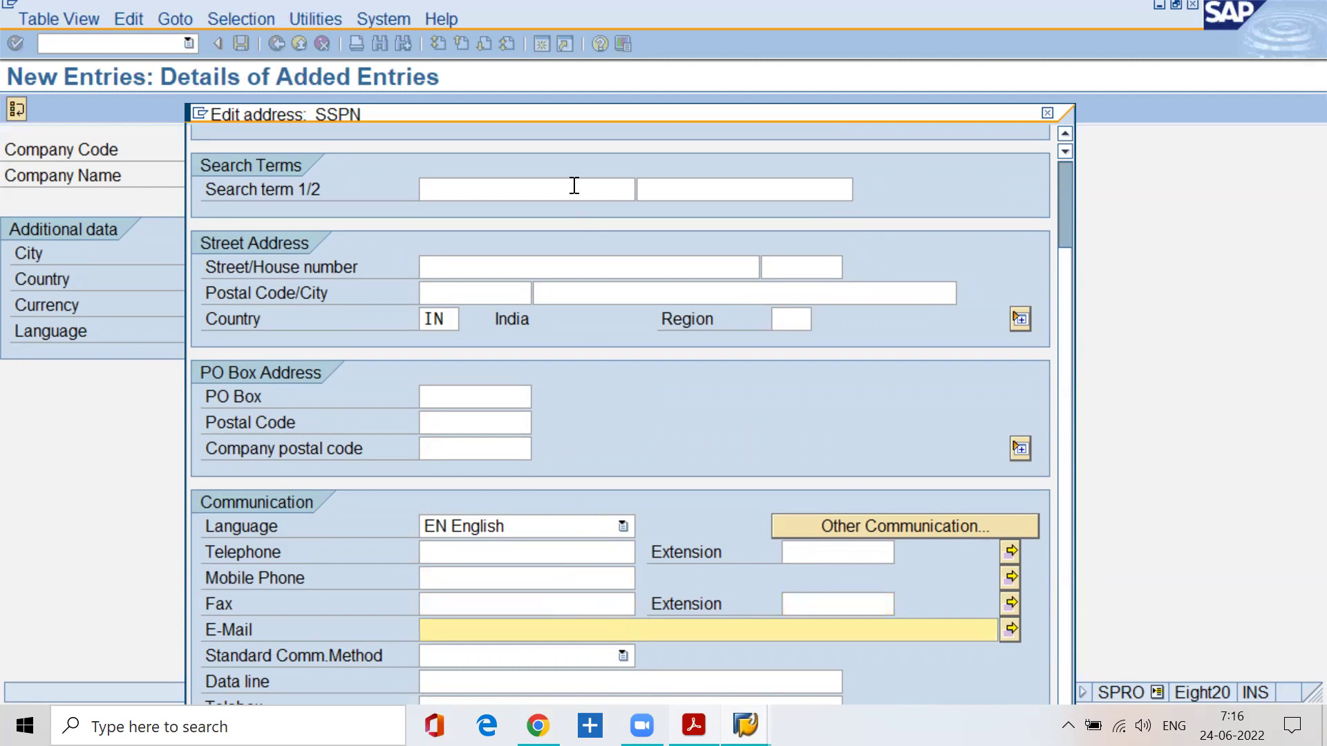
Step: Review the company code instructions in the BASIC SETTINGS.pdf notes in Acrobat Reader, up to saving and confirming the request
{"action": "left_click_drag", "start_coordinate": [545, 111], "coordinate": [509, 6]}
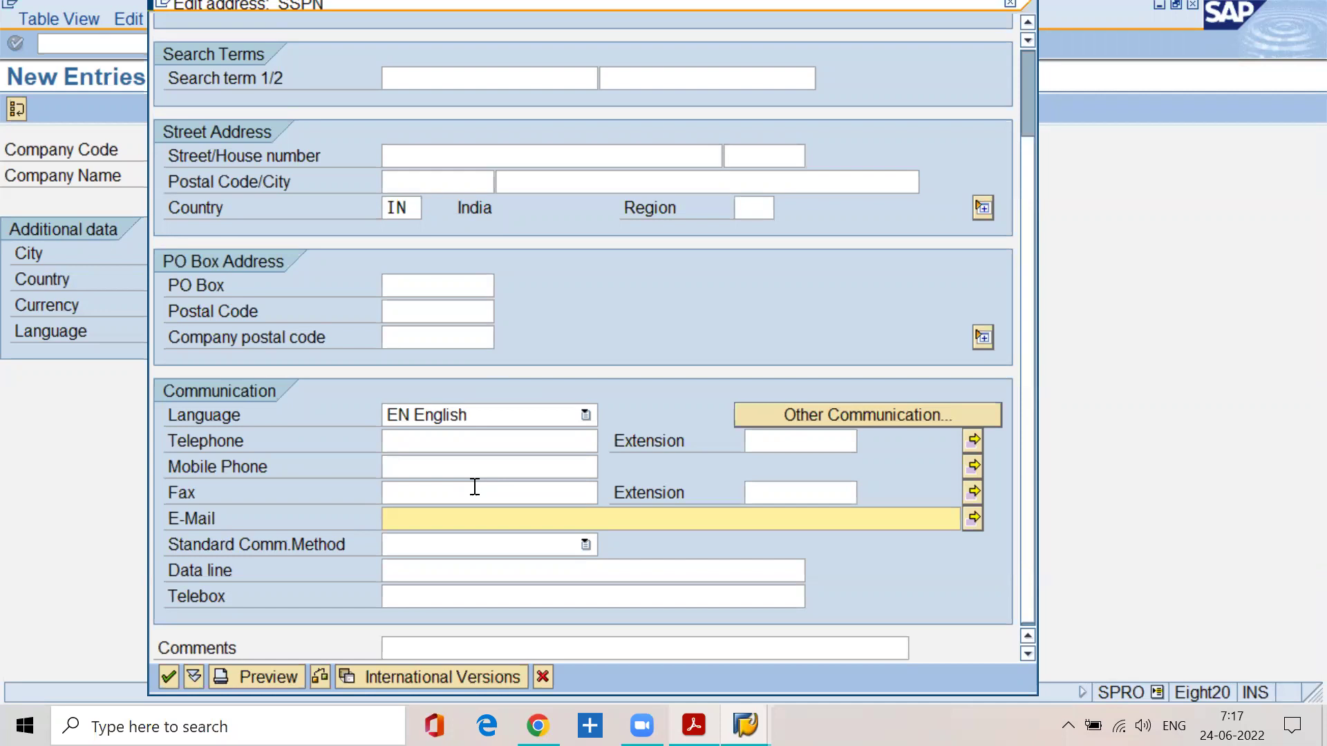
{"action": "scroll", "coordinate": [475, 486], "scroll_direction": "up", "scroll_amount": 1}
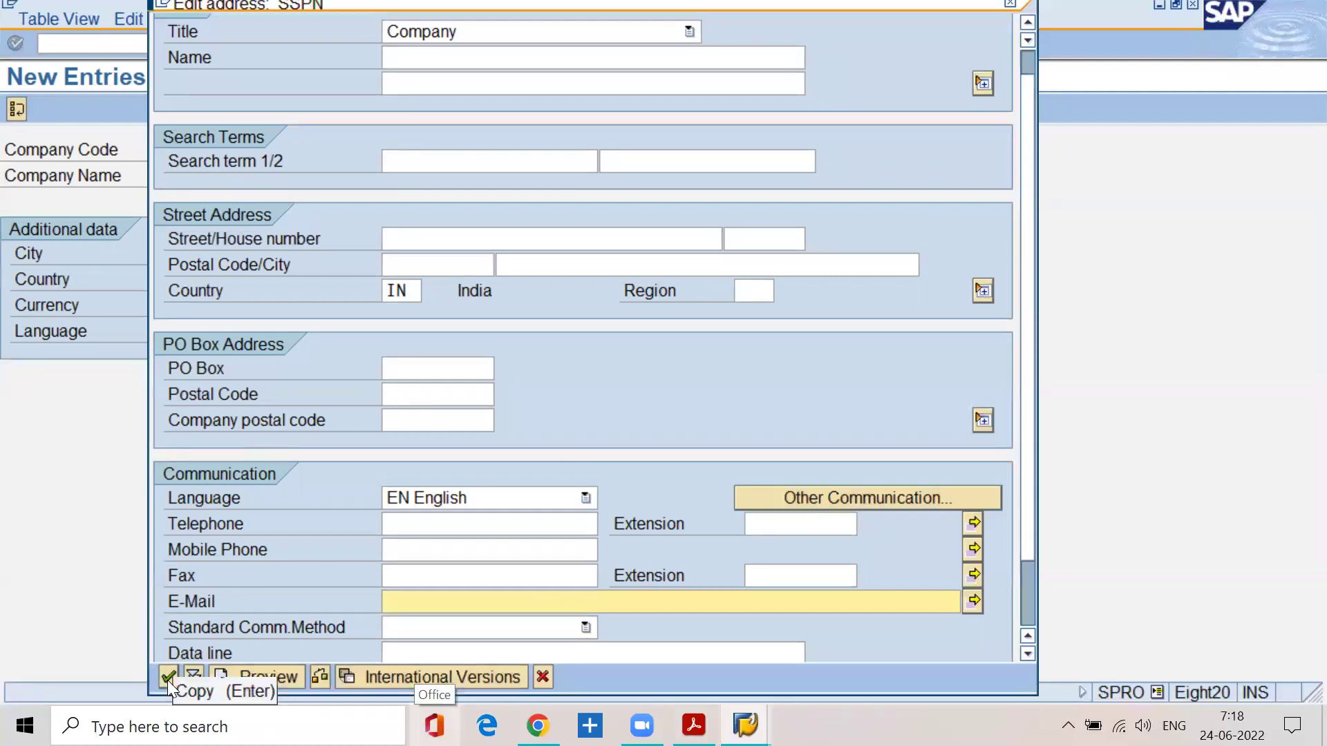
{"action": "key", "text": "alt+Tab"}
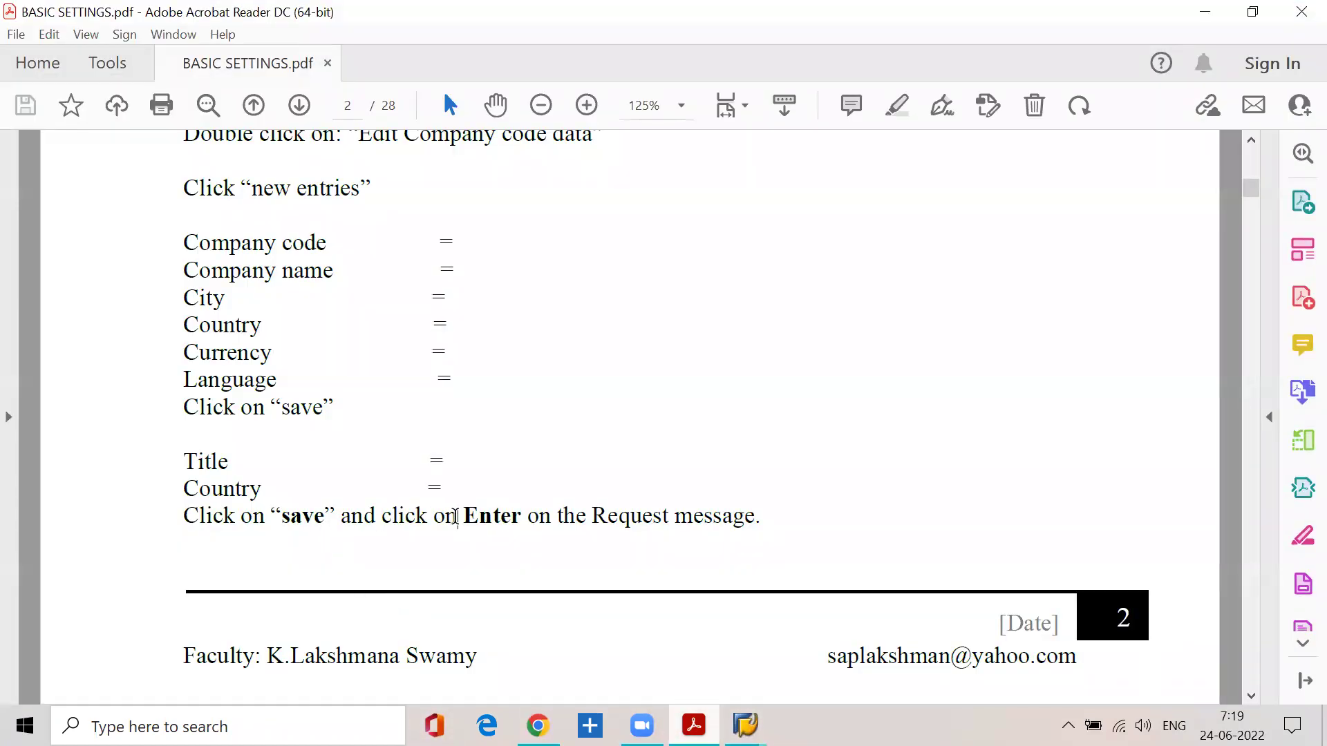
{"action": "scroll", "coordinate": [361, 323], "scroll_direction": "up", "scroll_amount": 3}
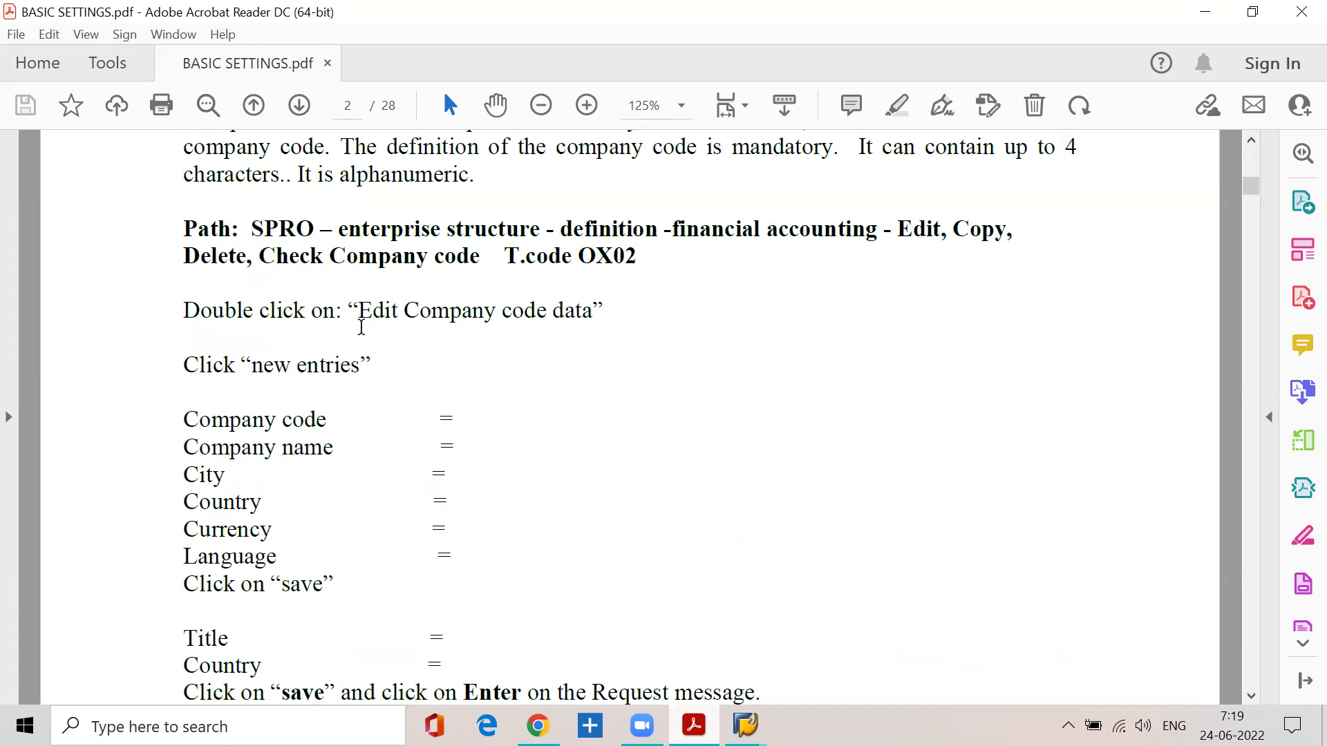
{"action": "scroll", "coordinate": [360, 373], "scroll_direction": "down", "scroll_amount": 3}
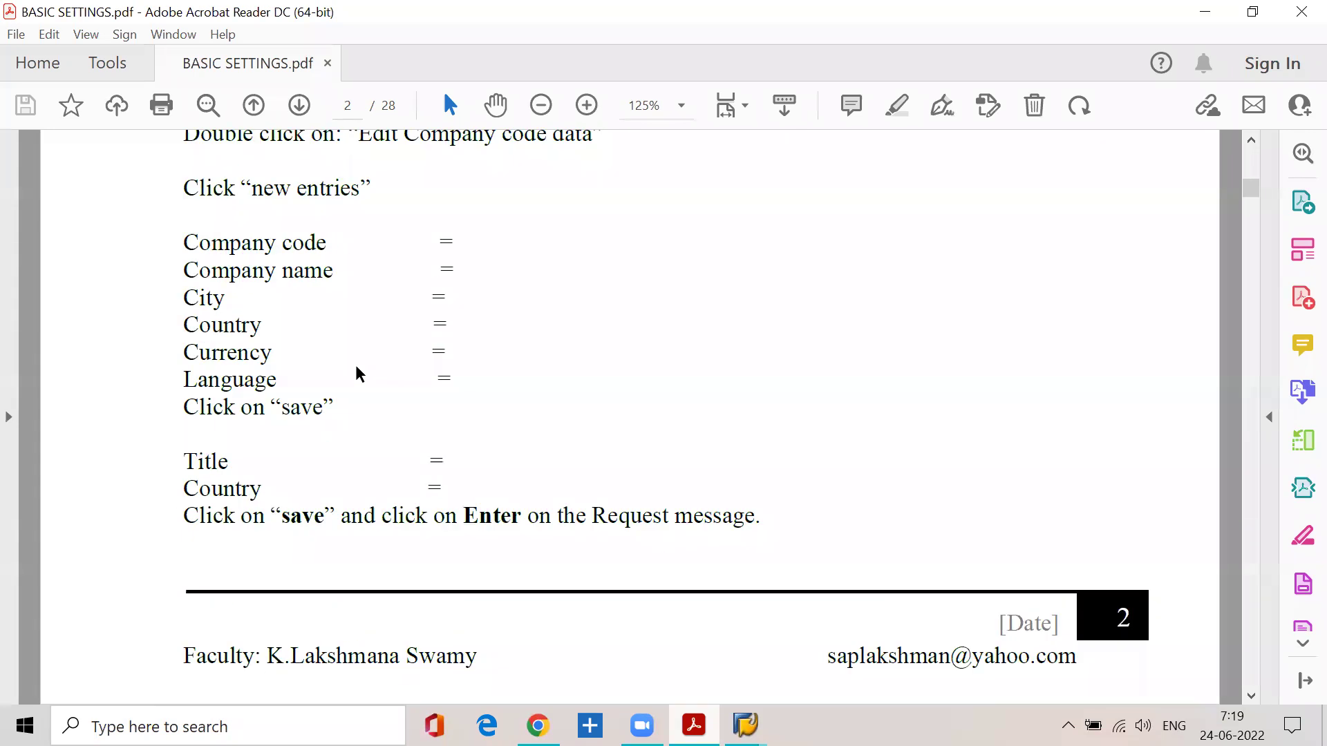
{"action": "scroll", "coordinate": [359, 373], "scroll_direction": "down", "scroll_amount": 2}
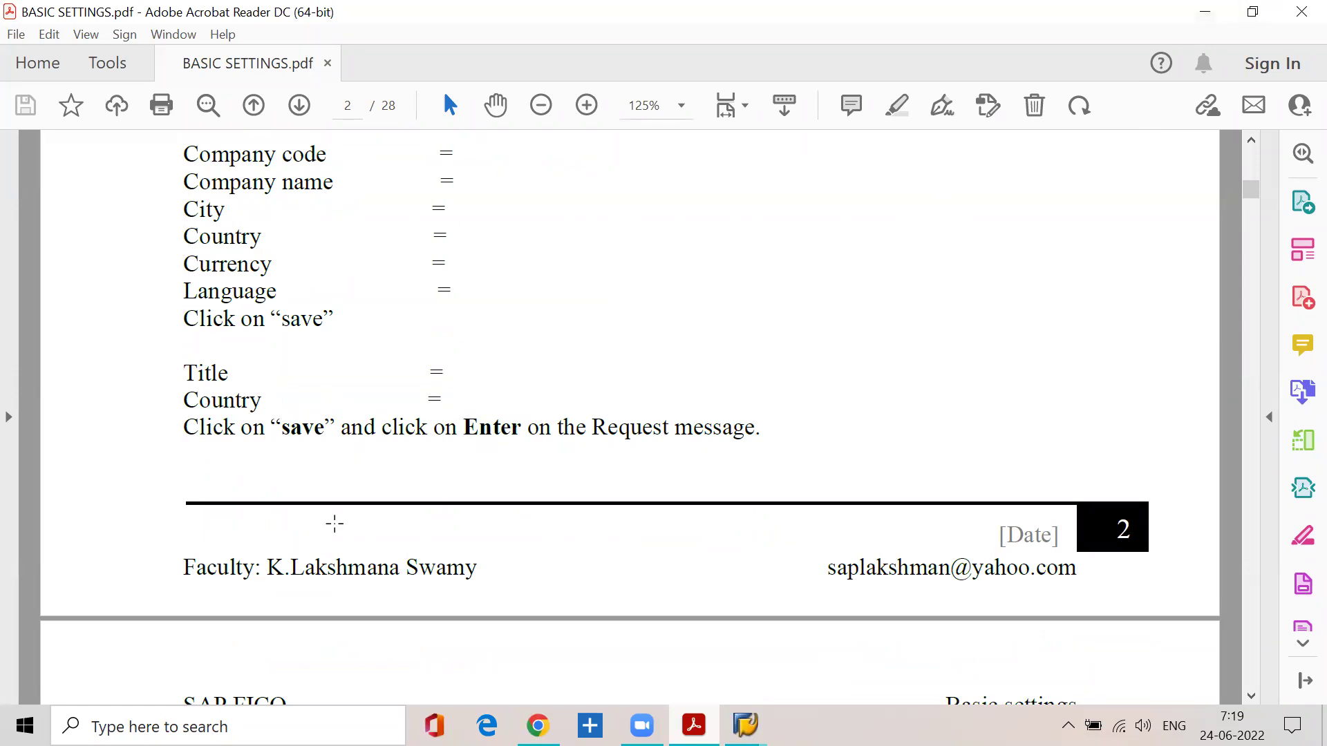
{"action": "left_click_drag", "start_coordinate": [280, 428], "coordinate": [325, 429]}
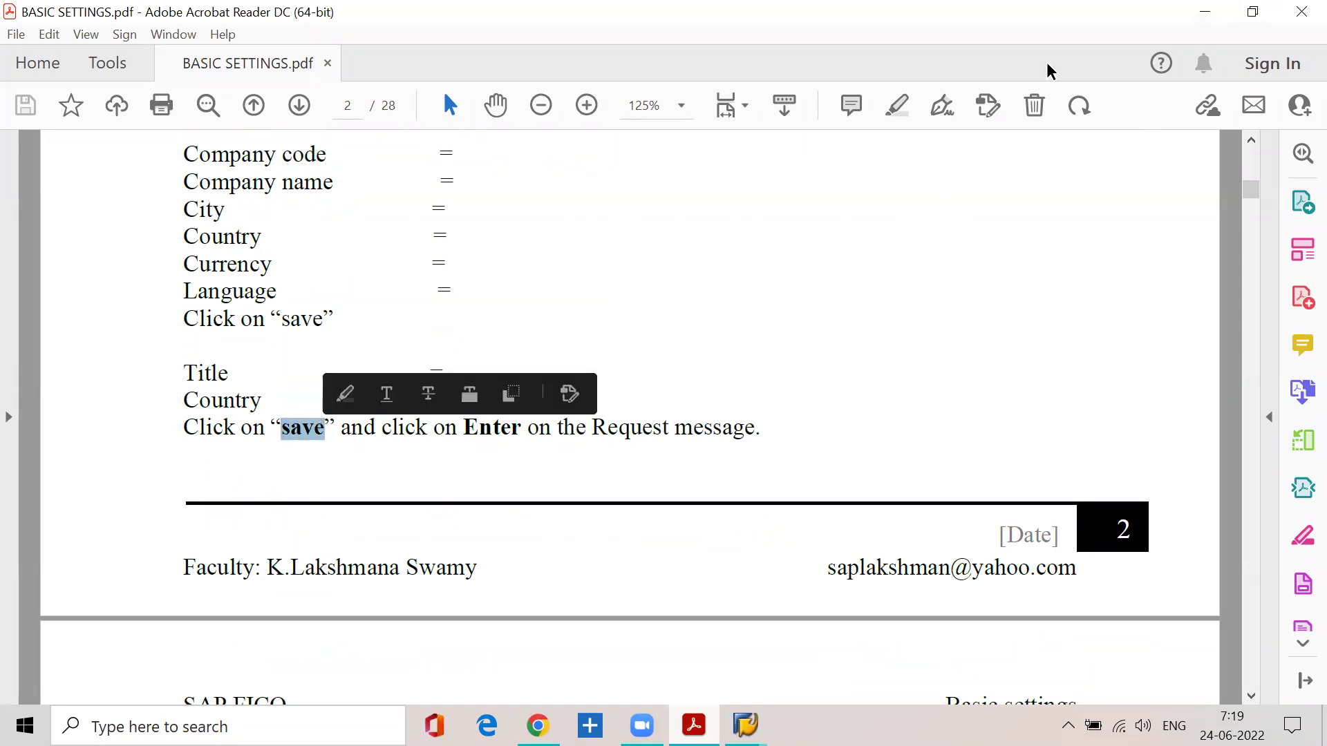
{"action": "key", "text": "alt+Tab"}
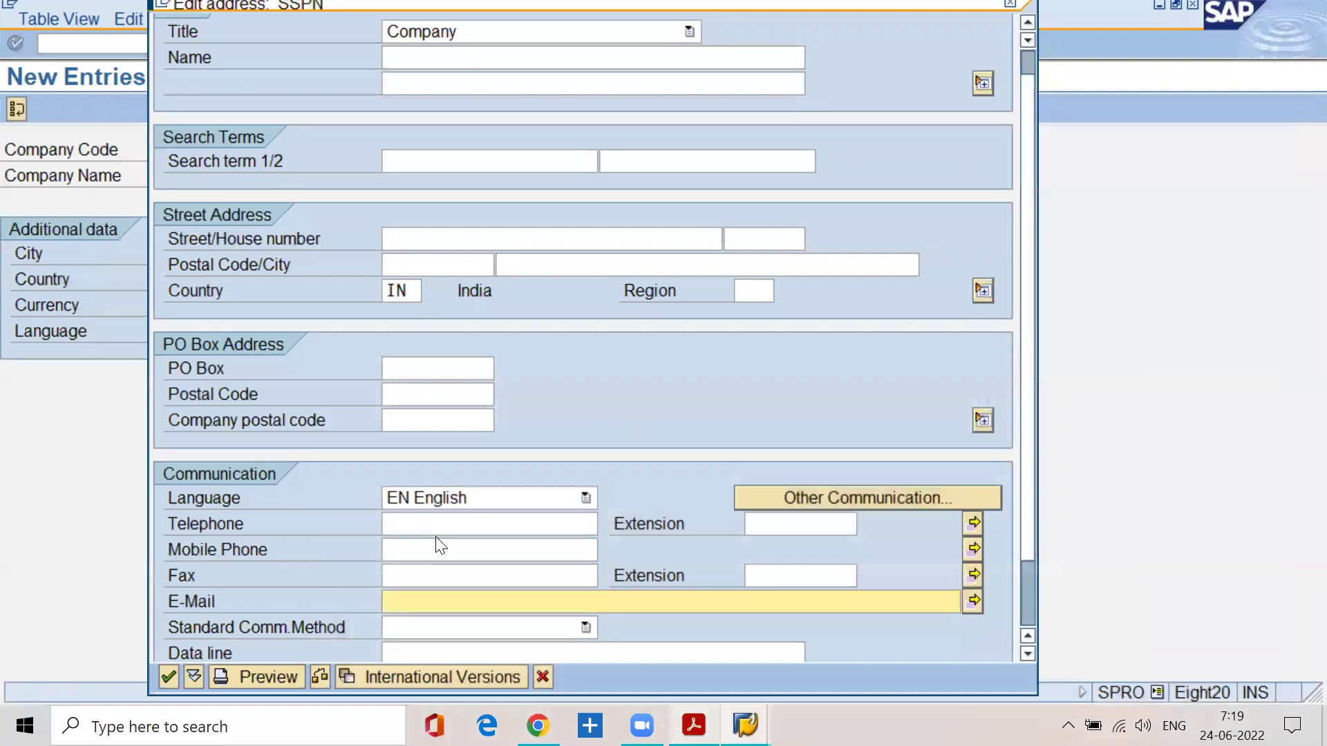
Step: Accept the company address and confirm the proposed customizing request to save company code SSPN
{"action": "left_click", "coordinate": [167, 678]}
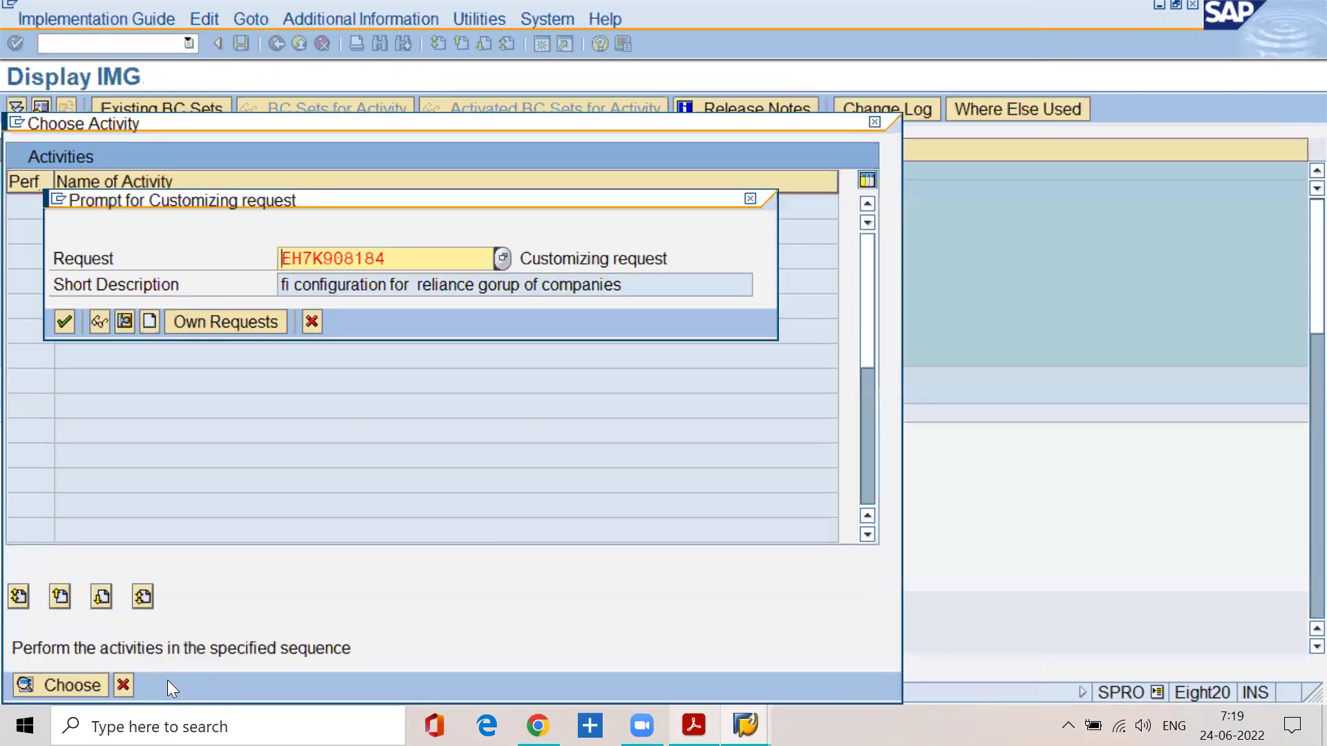
{"action": "left_click_drag", "start_coordinate": [265, 193], "coordinate": [510, 214]}
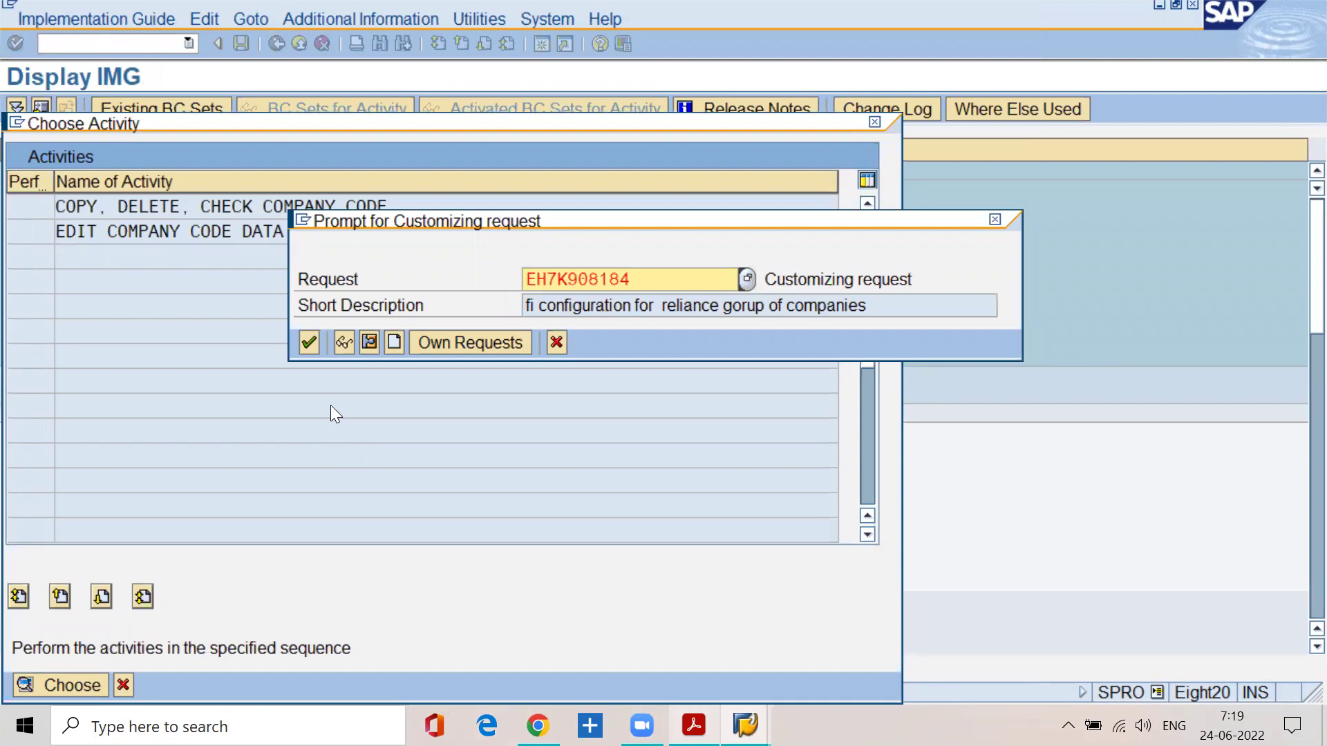
{"action": "left_click", "coordinate": [311, 347]}
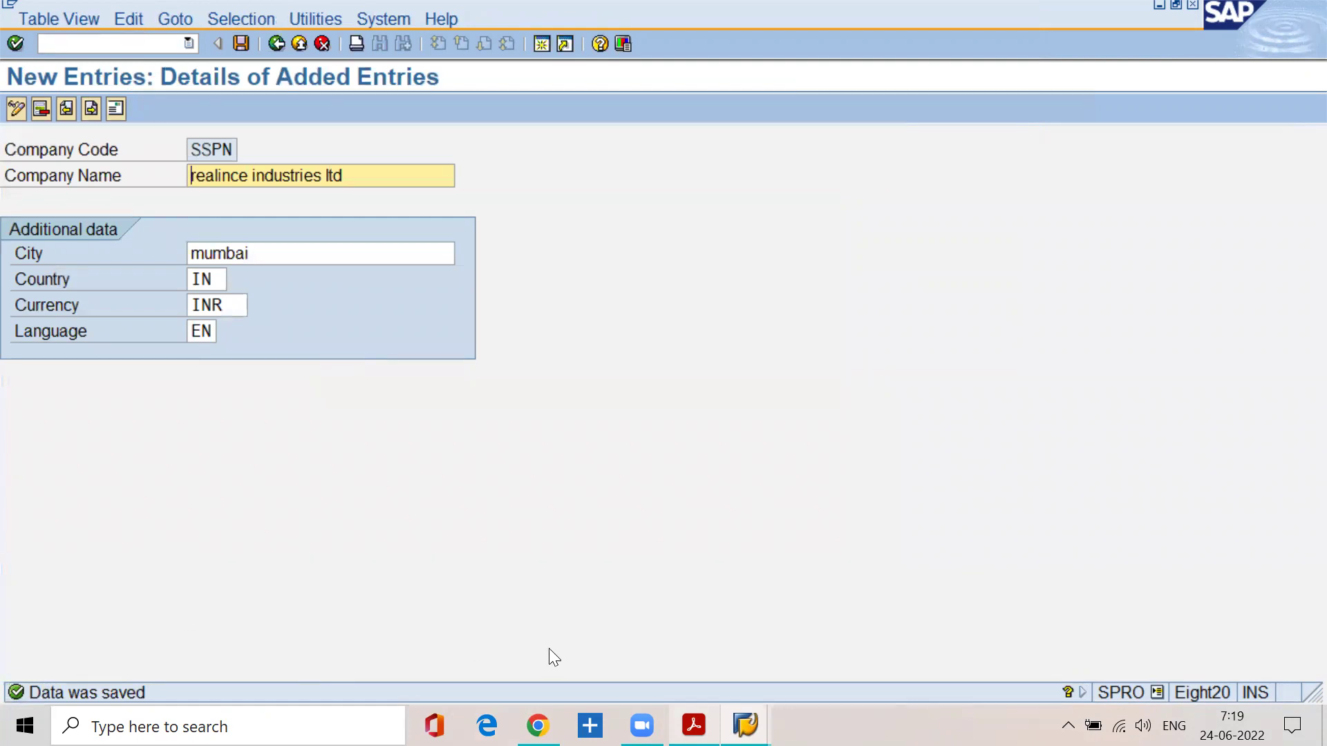
Step: Check the request confirmation note and the company code field list in the BASIC SETTINGS.pdf notes
{"action": "left_click", "coordinate": [694, 726]}
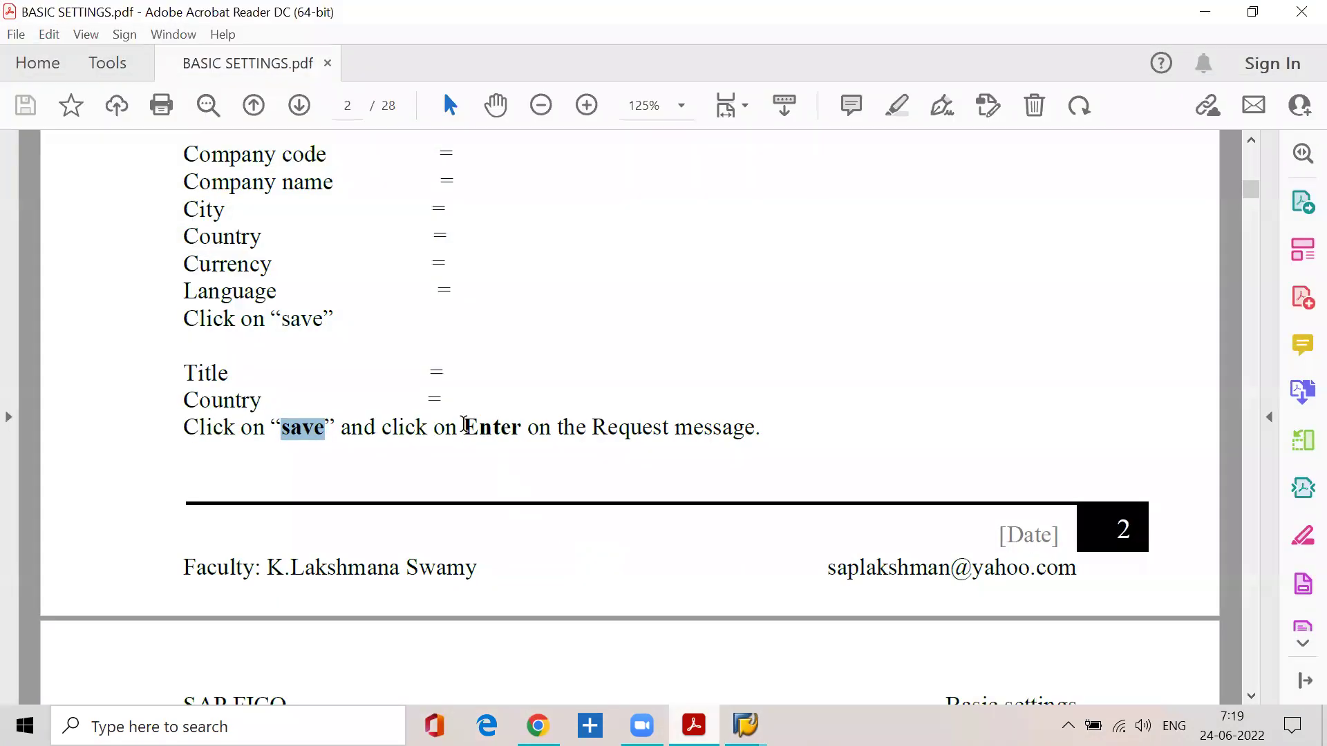
{"action": "scroll", "coordinate": [463, 424], "scroll_direction": "up", "scroll_amount": 4}
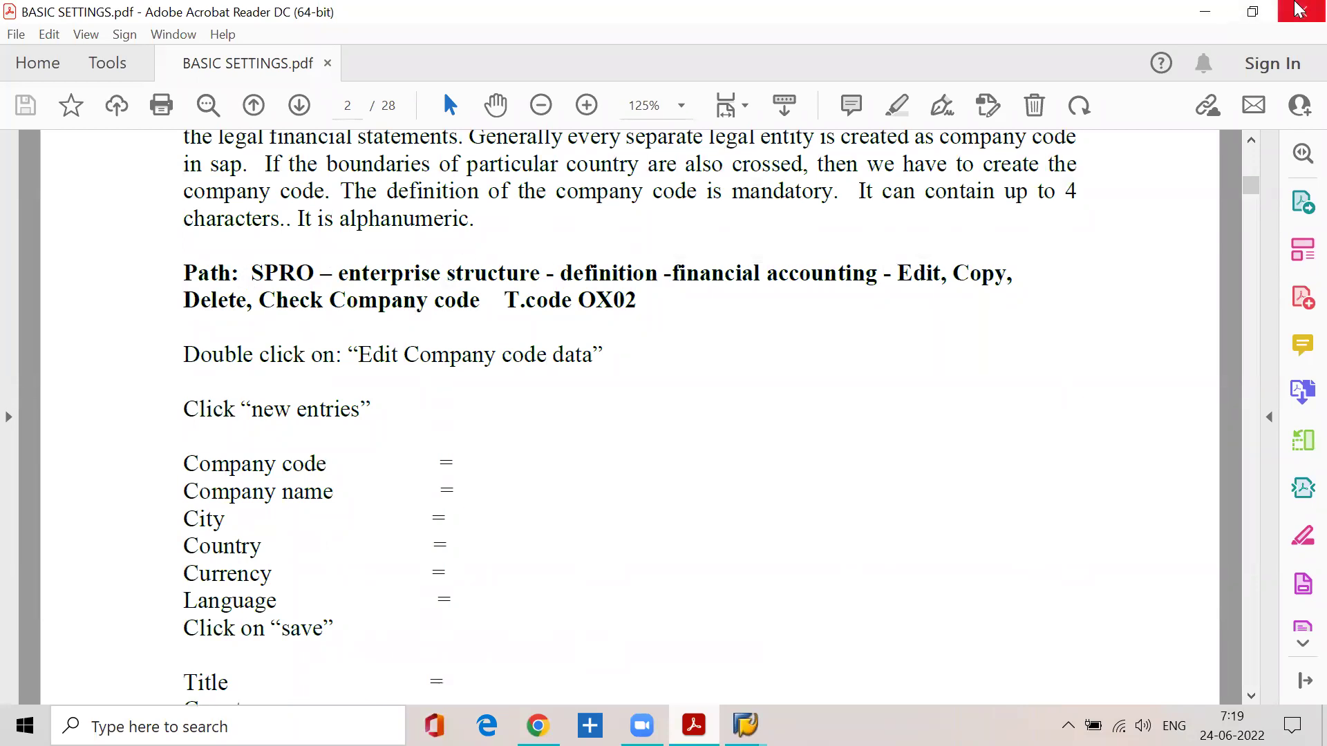
{"action": "left_click", "coordinate": [1205, 11]}
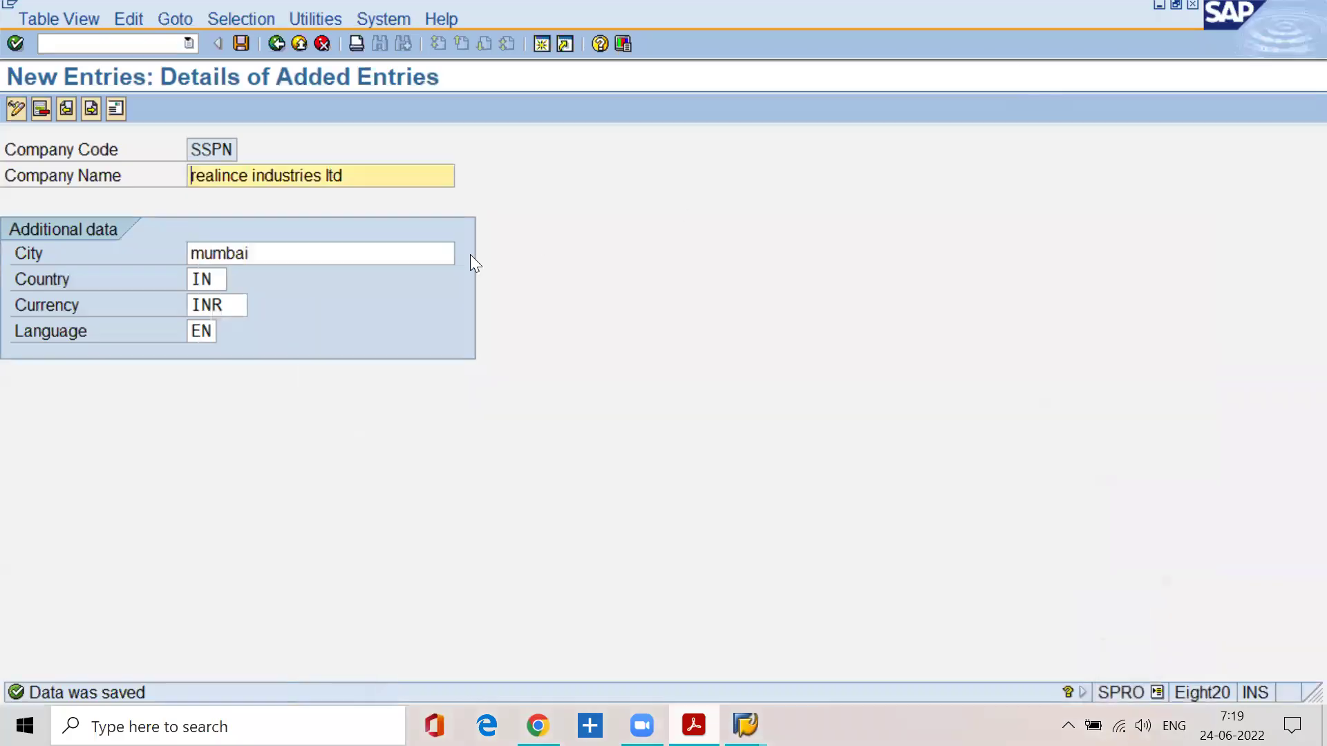
Step: Leave the new entries screen, position the company code list at sspn and display that entry's details
{"action": "left_click", "coordinate": [94, 109]}
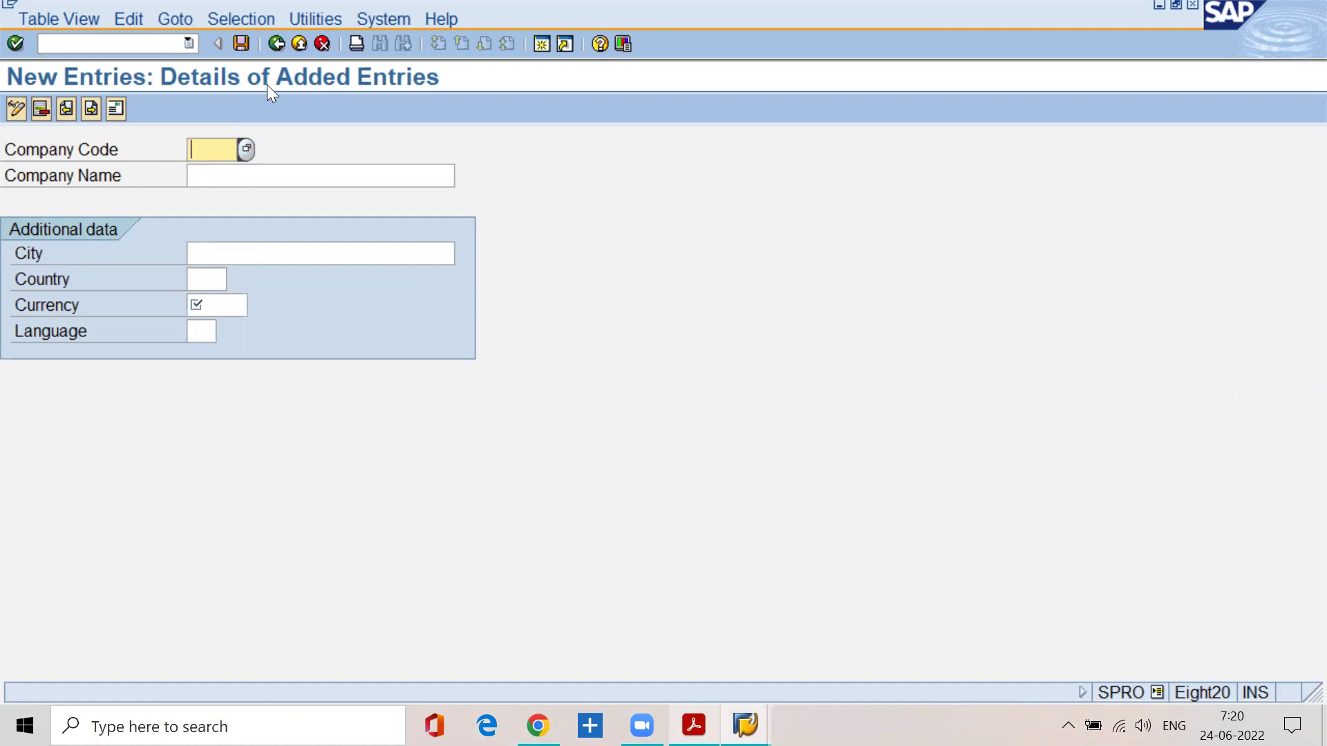
{"action": "left_click", "coordinate": [325, 43]}
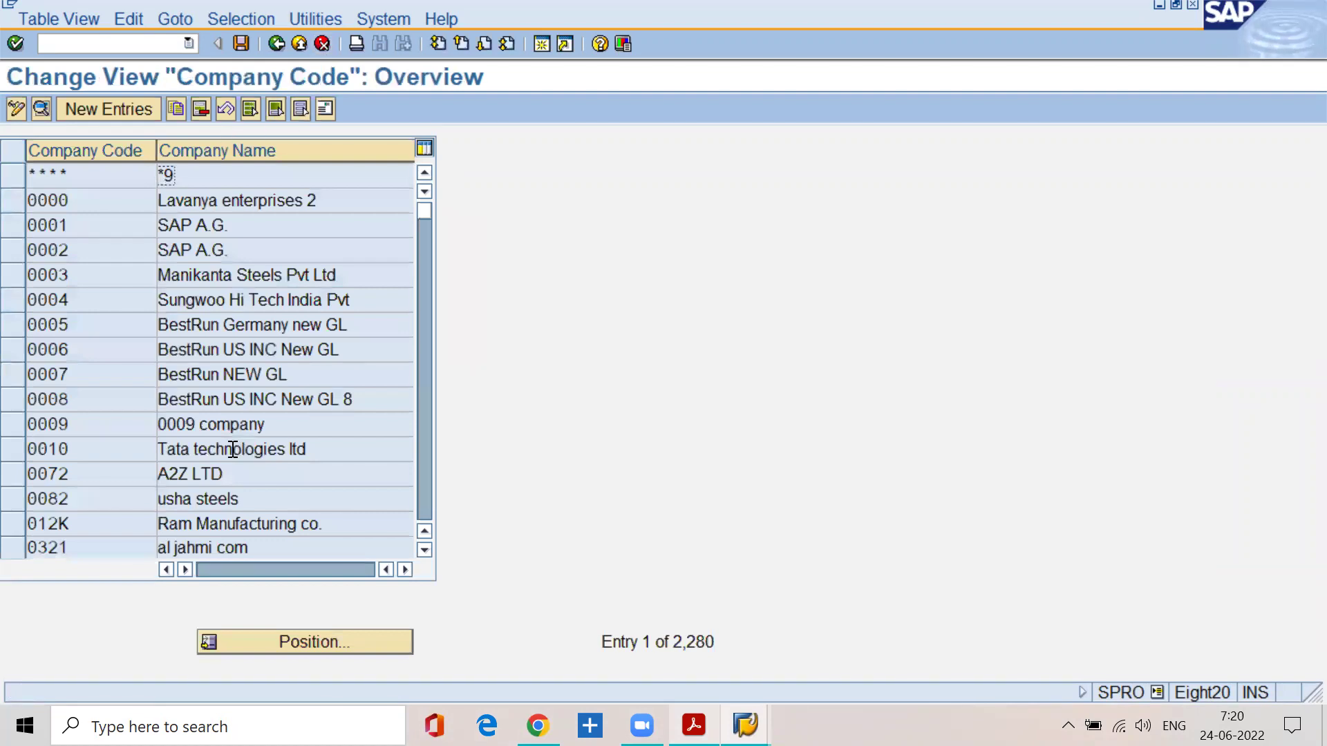
{"action": "left_click", "coordinate": [275, 640]}
{"action": "type", "text": "sspn"}
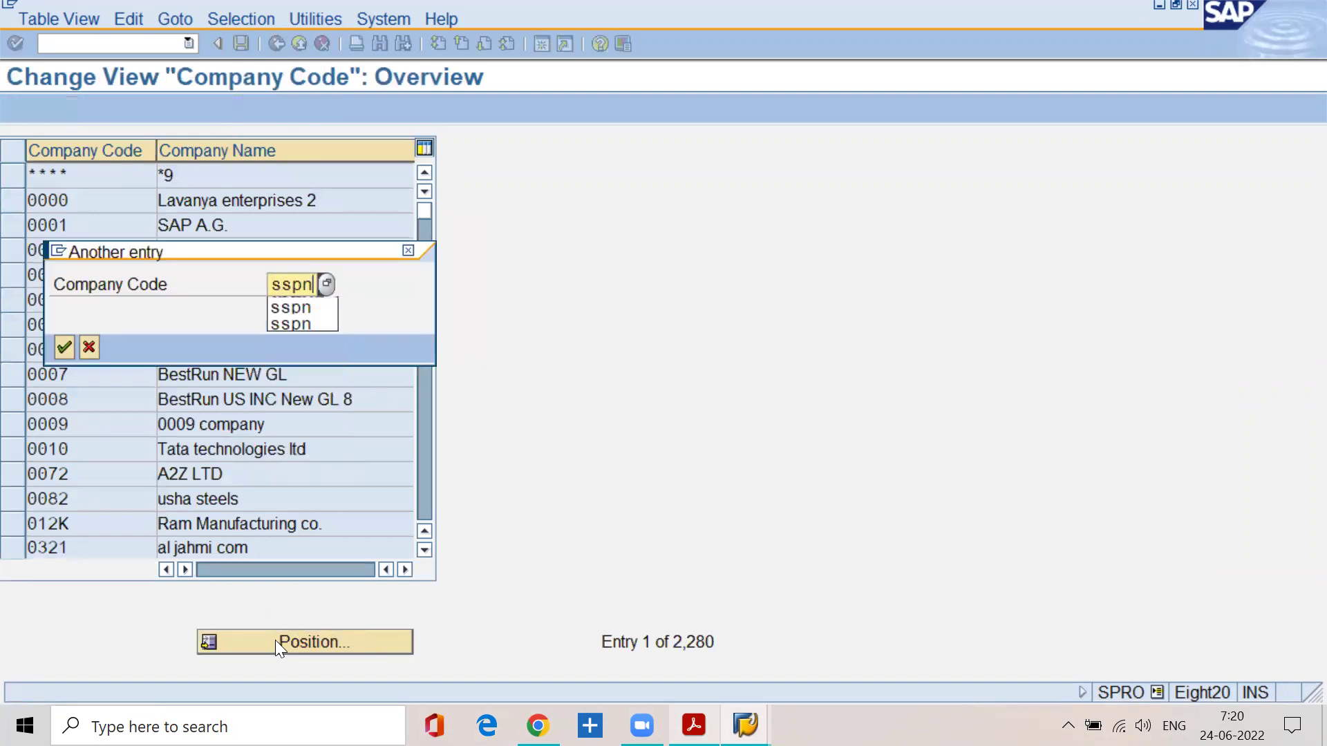
{"action": "key", "text": "Return"}
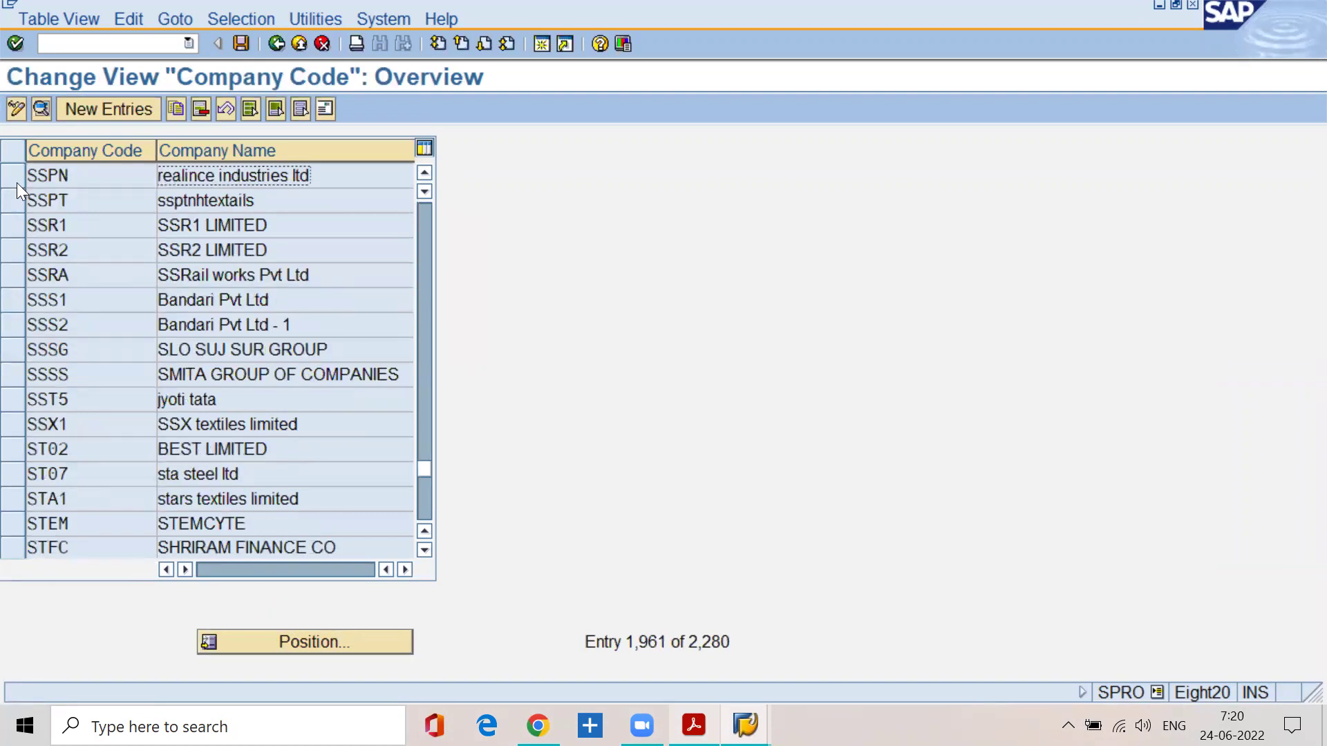
{"action": "left_click", "coordinate": [40, 107]}
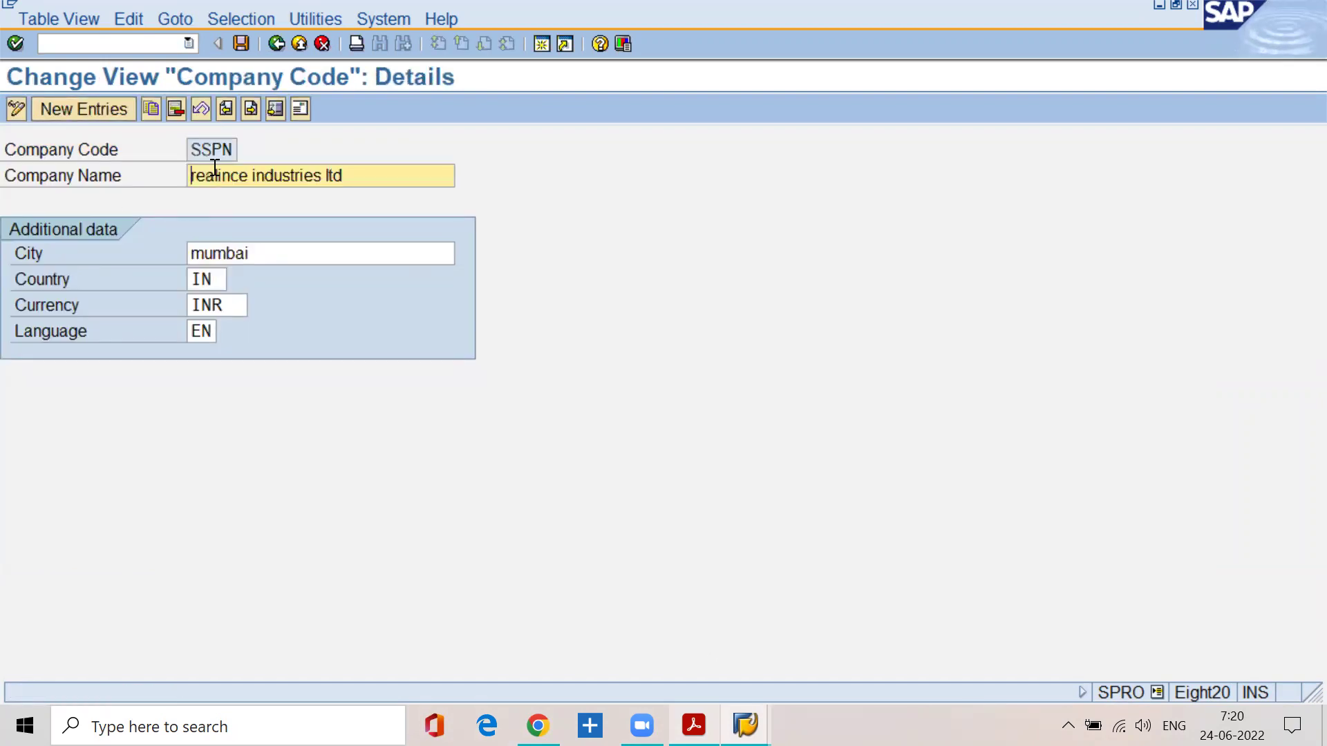
Step: Examine the country, currency and language fields in the details of company code SSPN
{"action": "left_click", "coordinate": [213, 281]}
{"action": "left_click", "coordinate": [233, 306]}
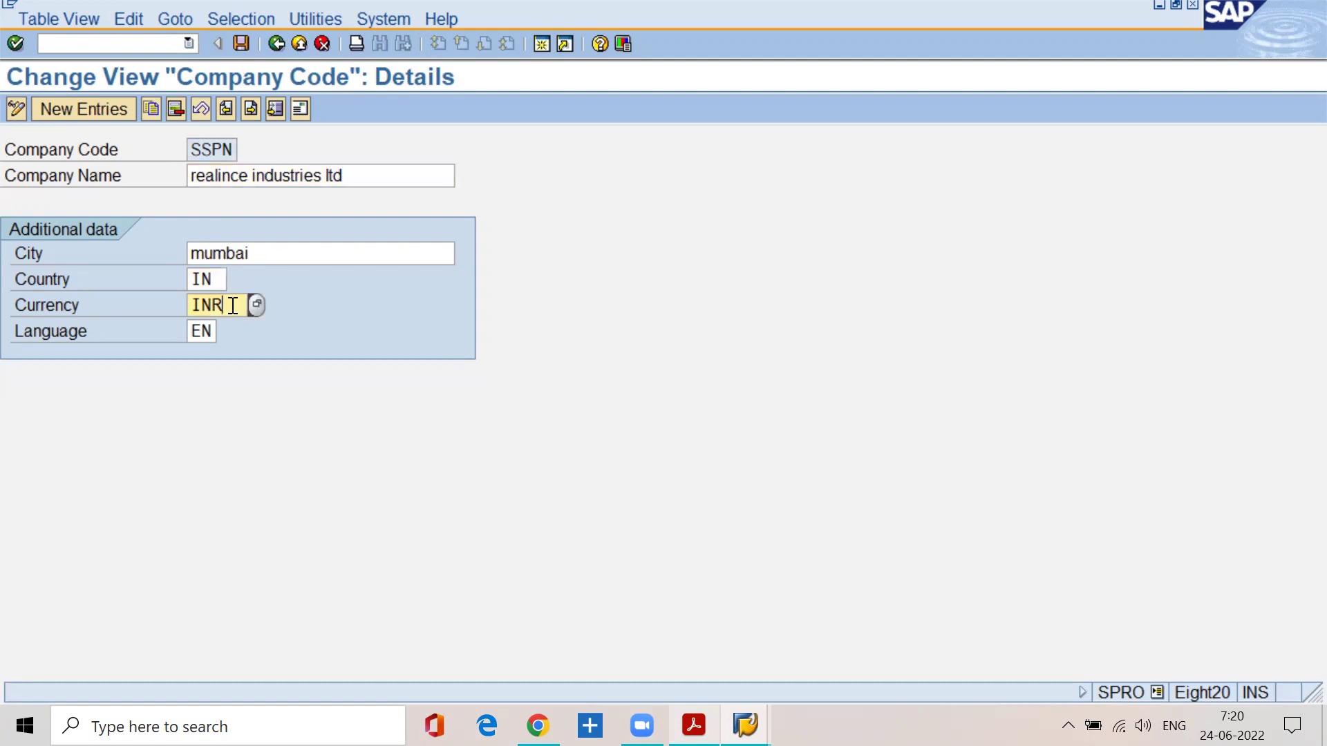
{"action": "left_click", "coordinate": [214, 331]}
{"action": "left_click", "coordinate": [224, 279]}
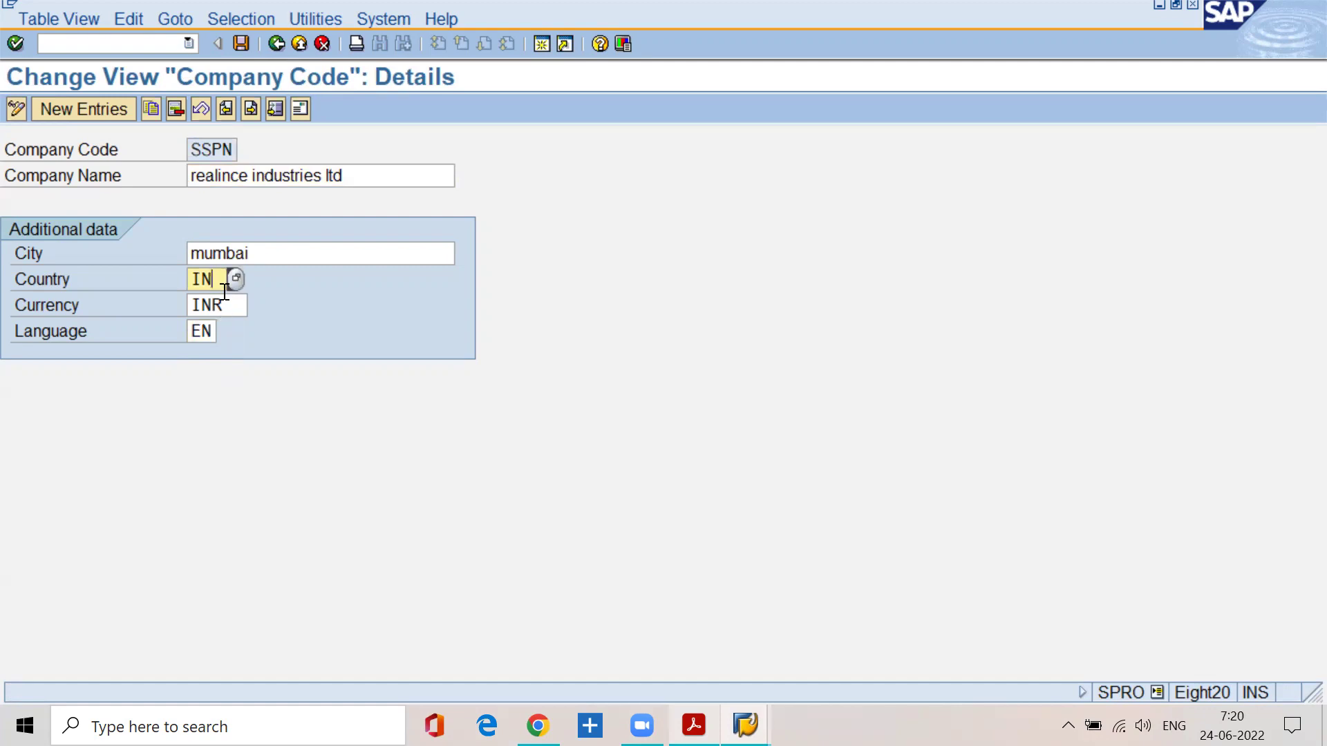
Step: Read the explanation of the Country field on page 3 of the BASIC SETTINGS.pdf notes, and return to SAP
{"action": "key", "text": "alt+Tab"}
{"action": "scroll", "coordinate": [452, 512], "scroll_direction": "down", "scroll_amount": 9}
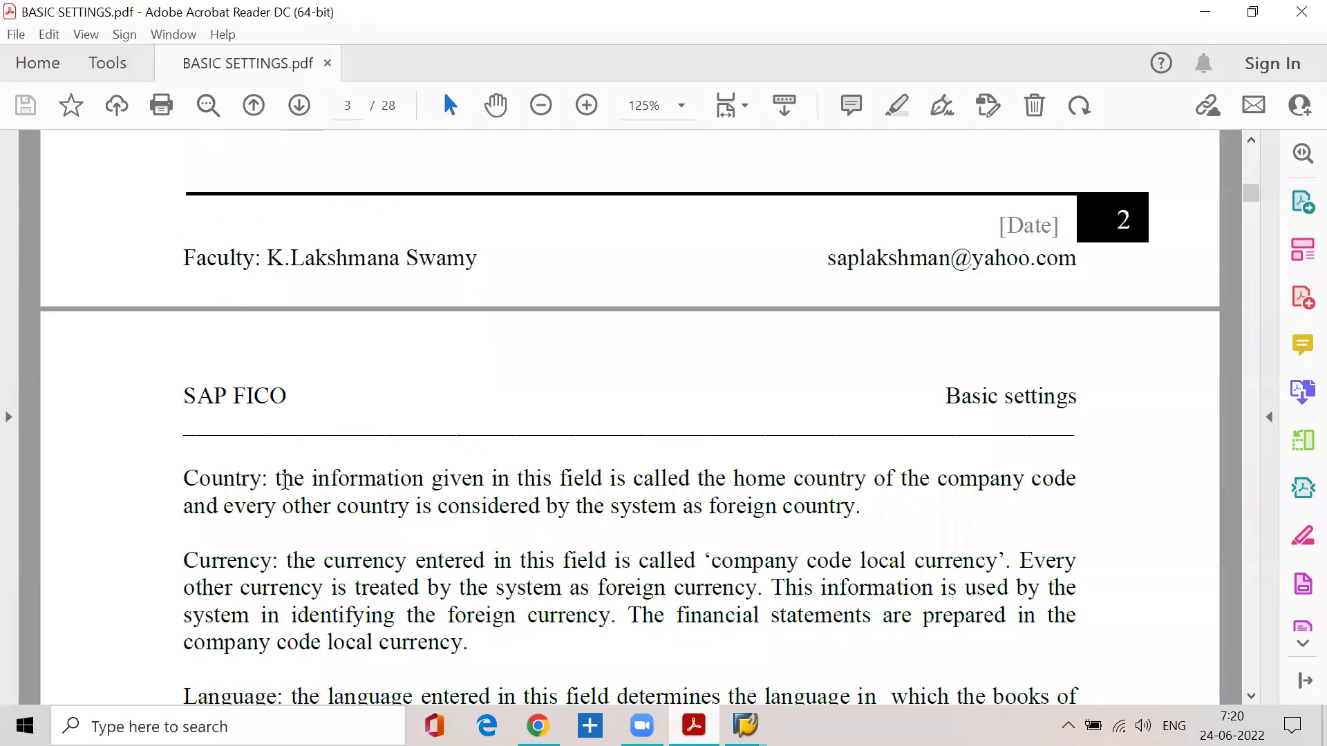
{"action": "left_click_drag", "start_coordinate": [276, 480], "coordinate": [1090, 477]}
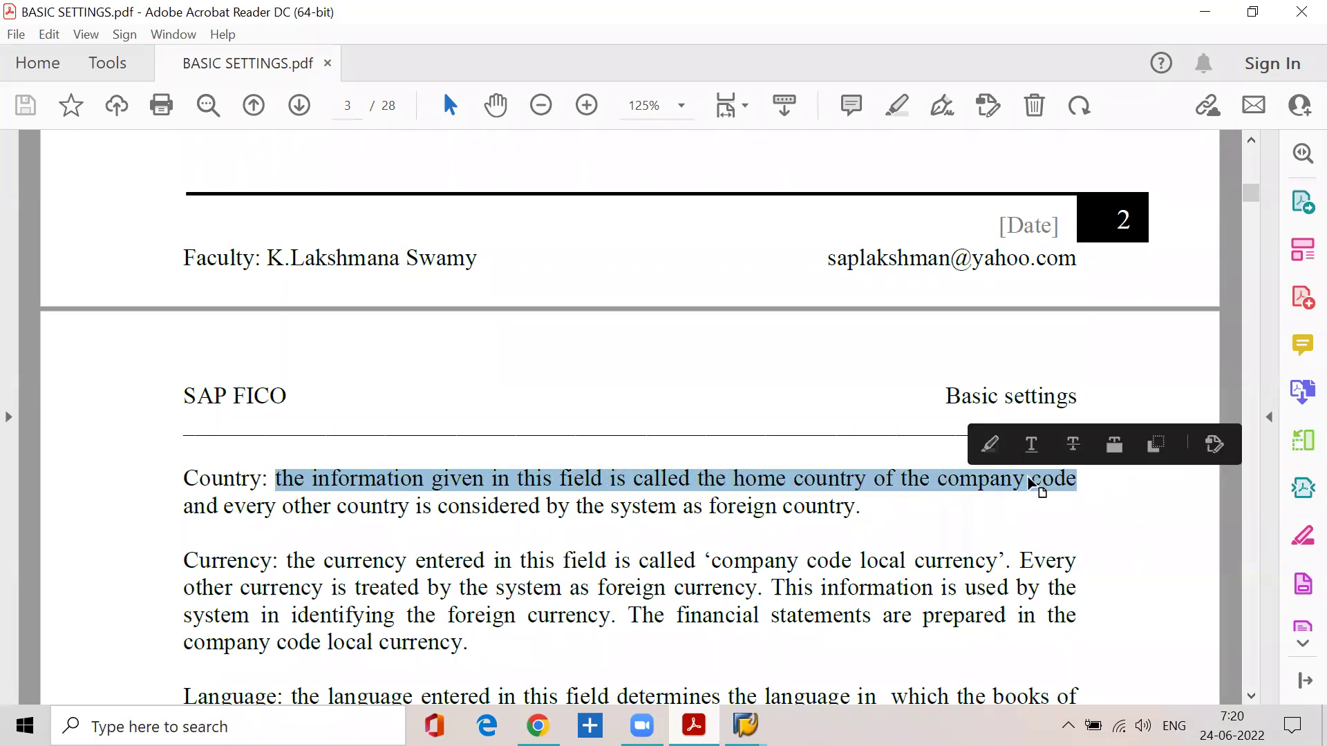
{"action": "left_click_drag", "start_coordinate": [217, 509], "coordinate": [850, 511]}
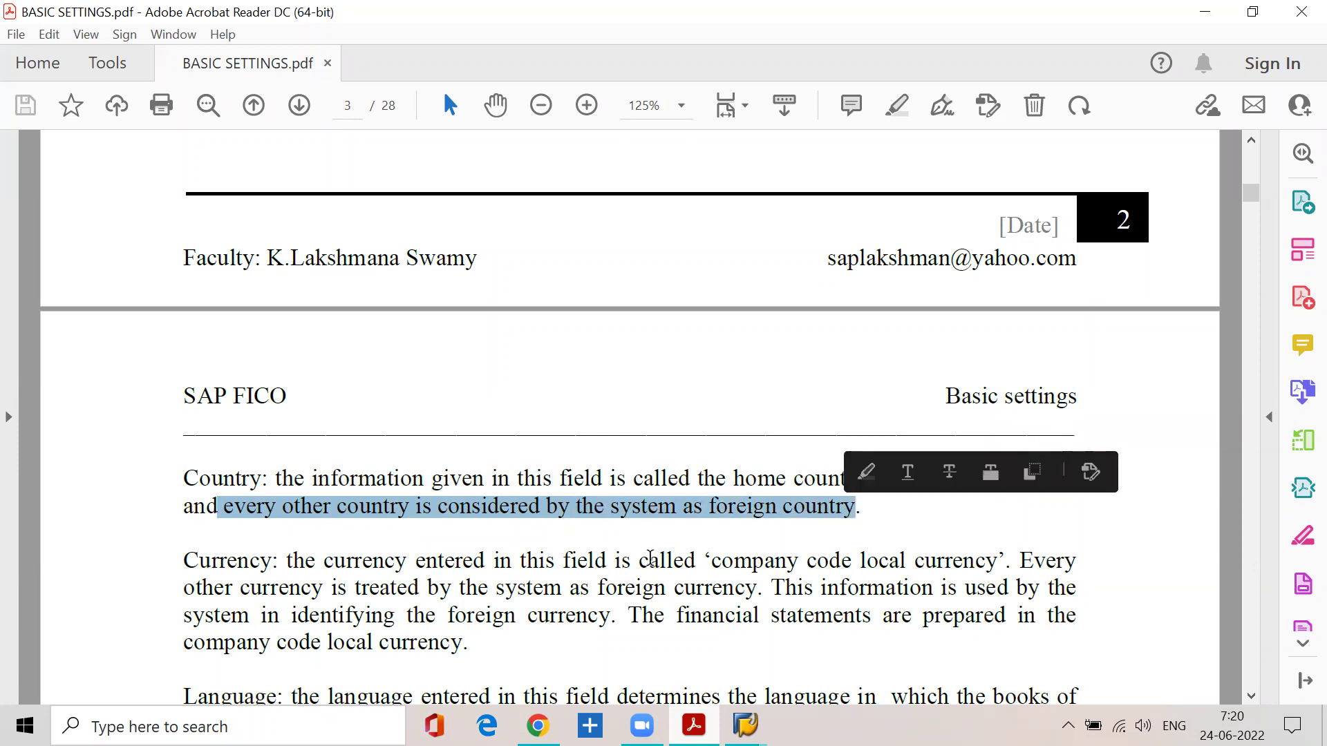
{"action": "left_click", "coordinate": [870, 507]}
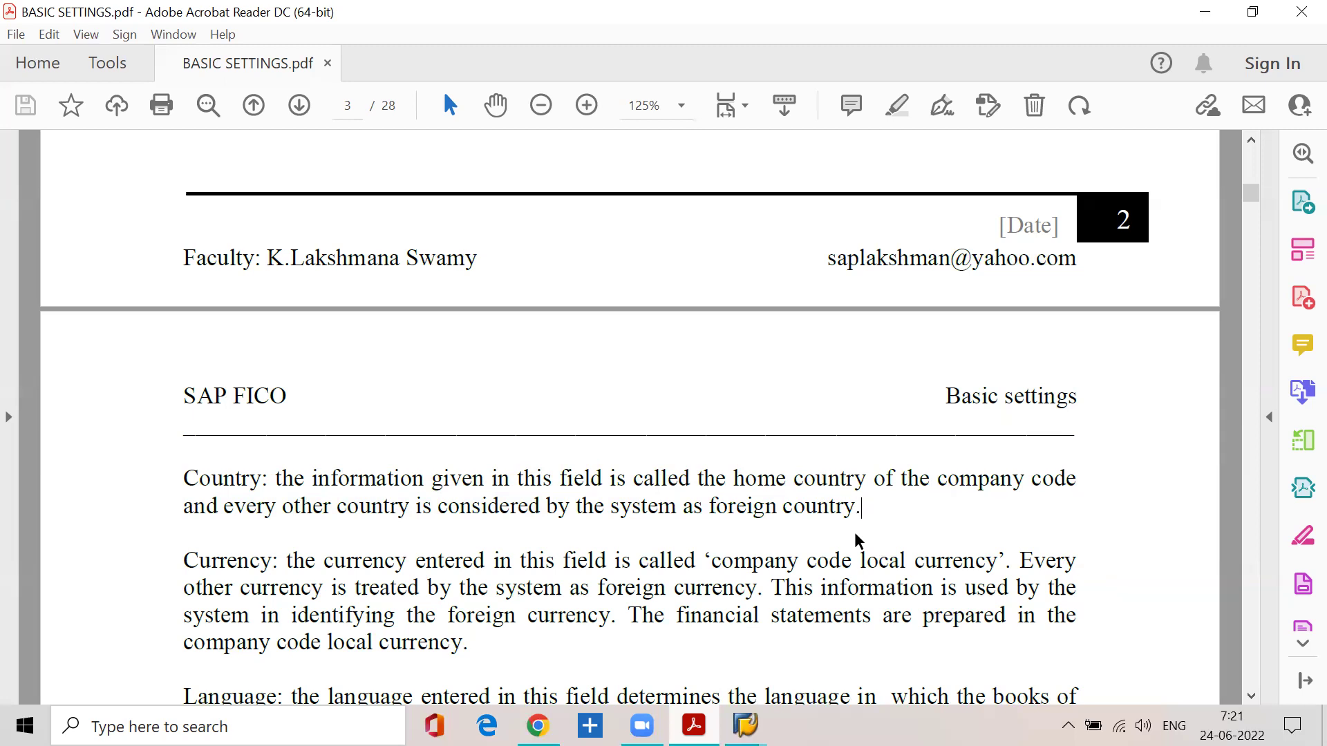
{"action": "left_click", "coordinate": [1205, 12]}
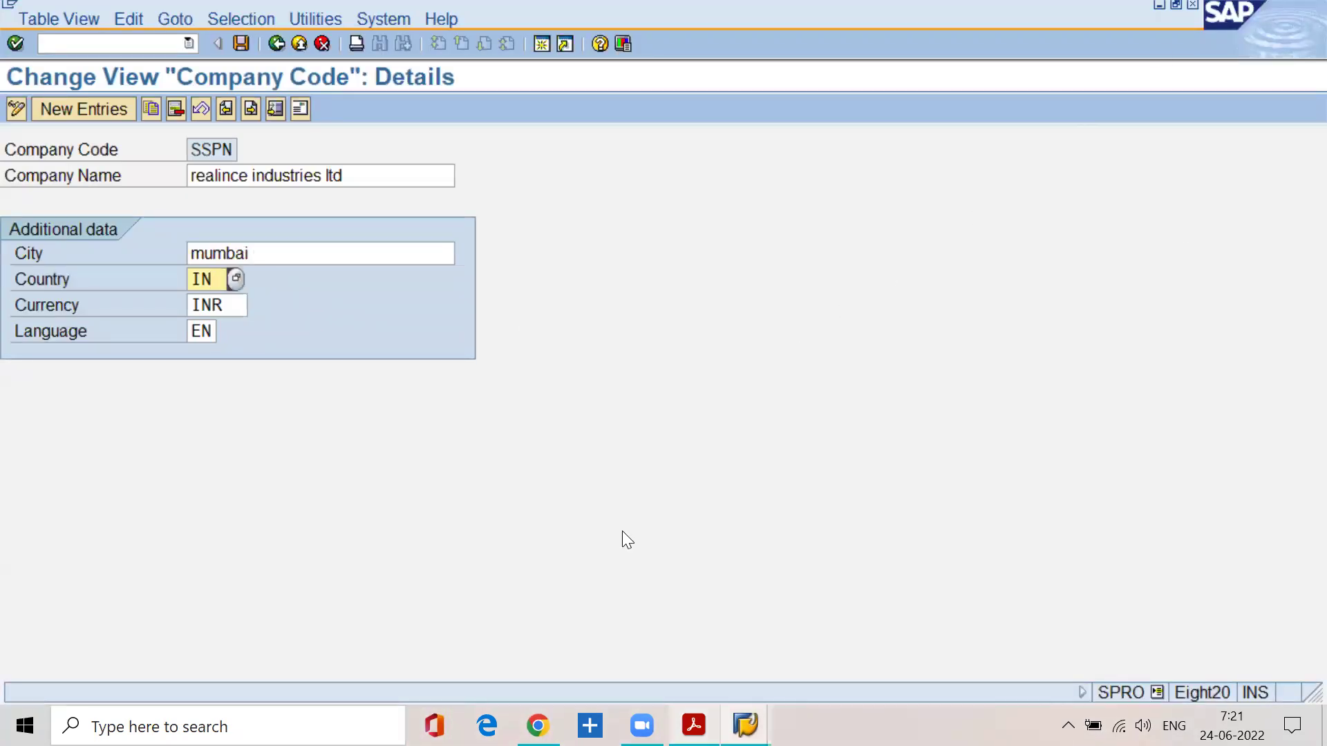
Step: Compare the country and company name entries in the details of company code SSPN
{"action": "left_click_drag", "start_coordinate": [220, 280], "coordinate": [175, 290]}
{"action": "left_click", "coordinate": [344, 176]}
{"action": "left_click_drag", "start_coordinate": [344, 176], "coordinate": [172, 205]}
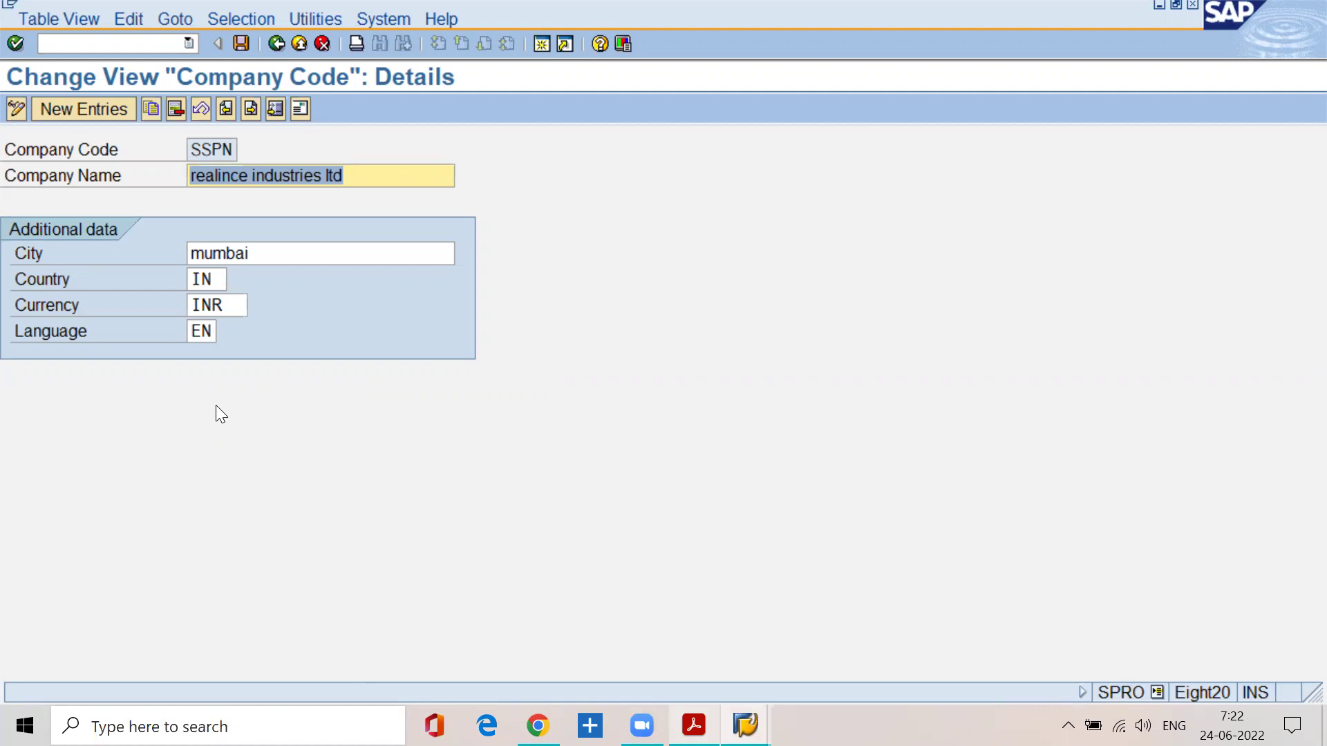
Step: Try us as the country of company code SSPN, and set the country back to in
{"action": "left_click", "coordinate": [218, 280]}
{"action": "key", "text": "BackSpace"}
{"action": "key", "text": "BackSpace"}
{"action": "type", "text": "us"}
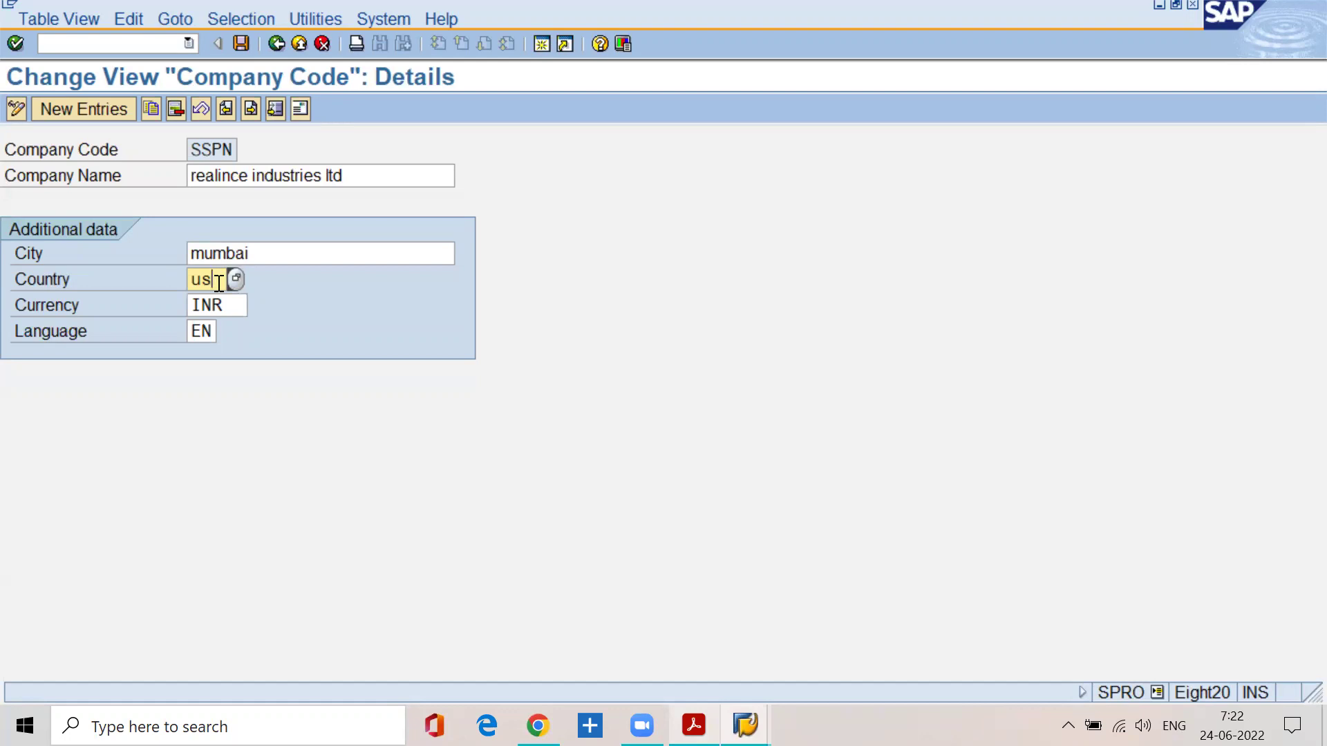
{"action": "key", "text": "BackSpace"}
{"action": "key", "text": "BackSpace"}
{"action": "type", "text": "in"}
Step: Read the notes' explanation of the Currency field, covering local currency, foreign currencies and financial statements, and compare it with SSPN's currency entry
{"action": "left_click", "coordinate": [228, 304]}
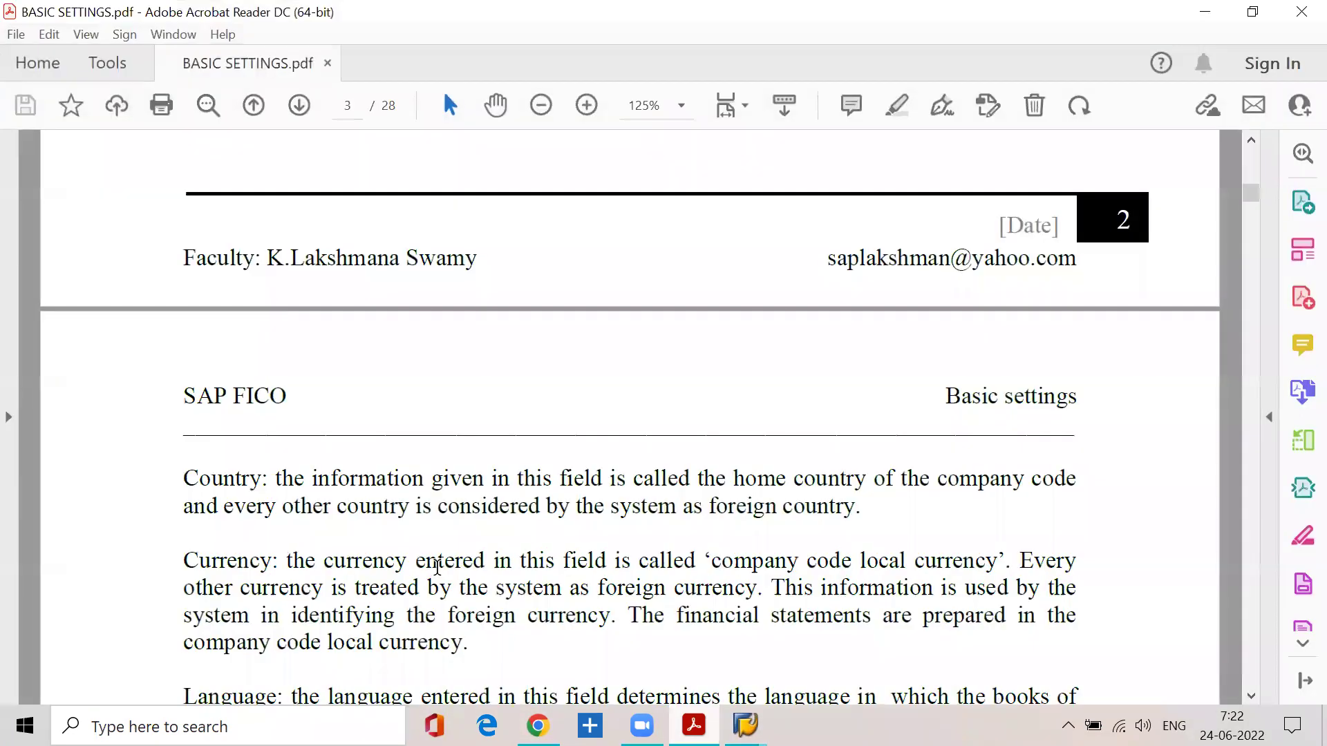
{"action": "scroll", "coordinate": [437, 567], "scroll_direction": "down", "scroll_amount": 3}
{"action": "left_click_drag", "start_coordinate": [286, 384], "coordinate": [1011, 381]}
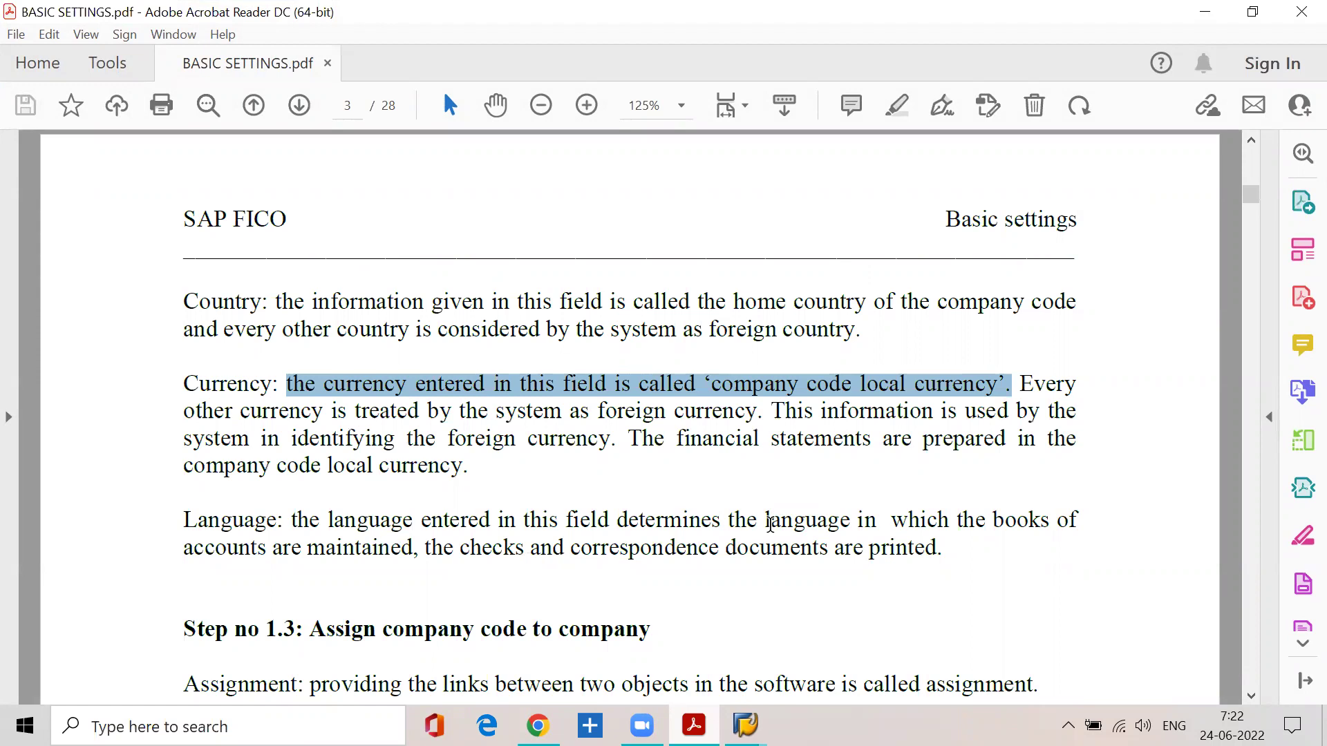
{"action": "left_click_drag", "start_coordinate": [235, 415], "coordinate": [1065, 413]}
{"action": "left_click_drag", "start_coordinate": [392, 443], "coordinate": [1054, 441]}
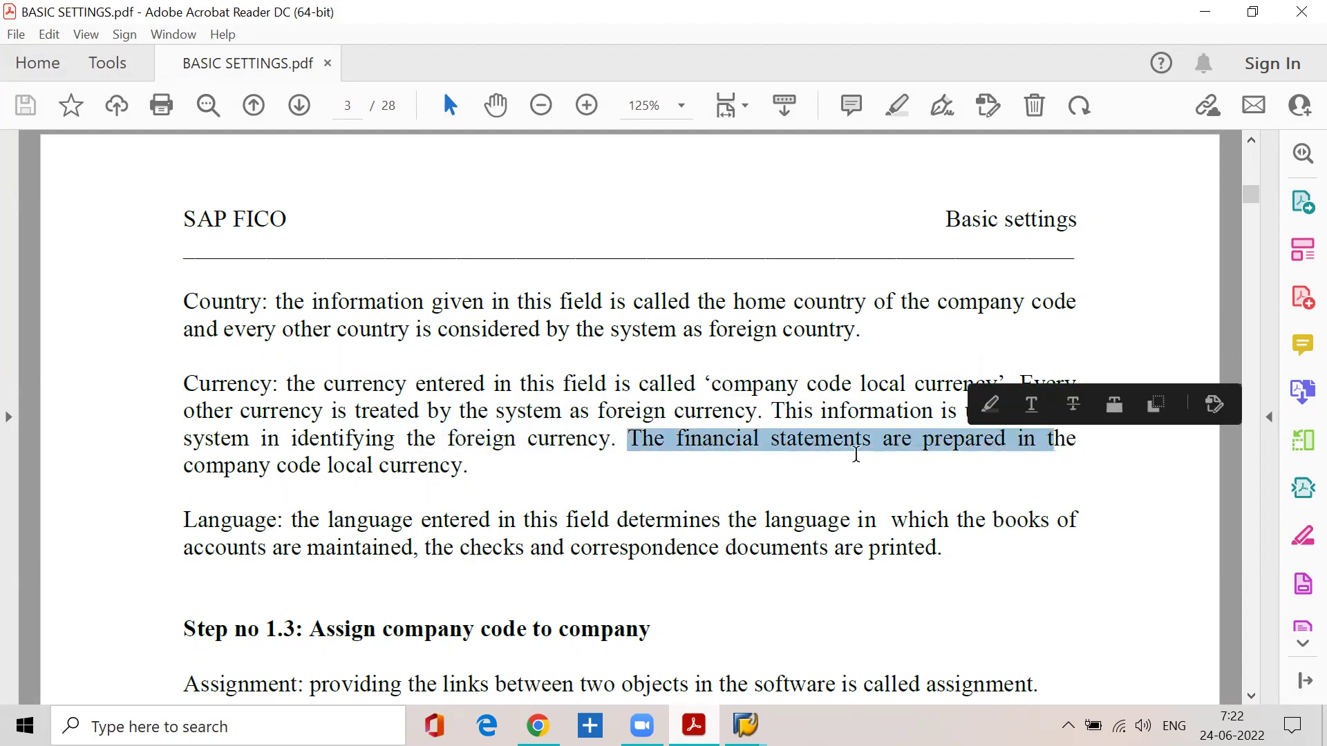
{"action": "left_click", "coordinate": [474, 475]}
{"action": "key", "text": "alt+Tab"}
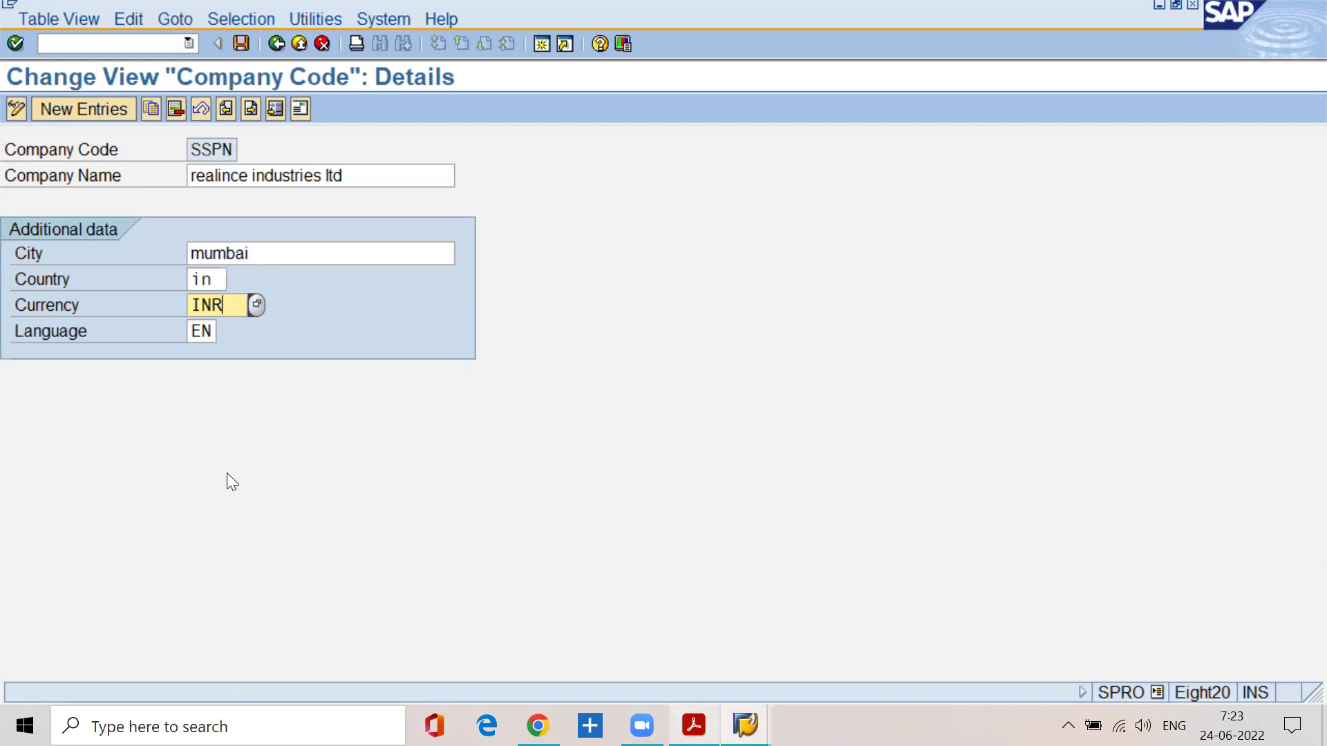
Step: Read the explanation of the Language field in the BASIC SETTINGS.pdf notes, including books of accounts, checks and correspondence
{"action": "left_click", "coordinate": [694, 724]}
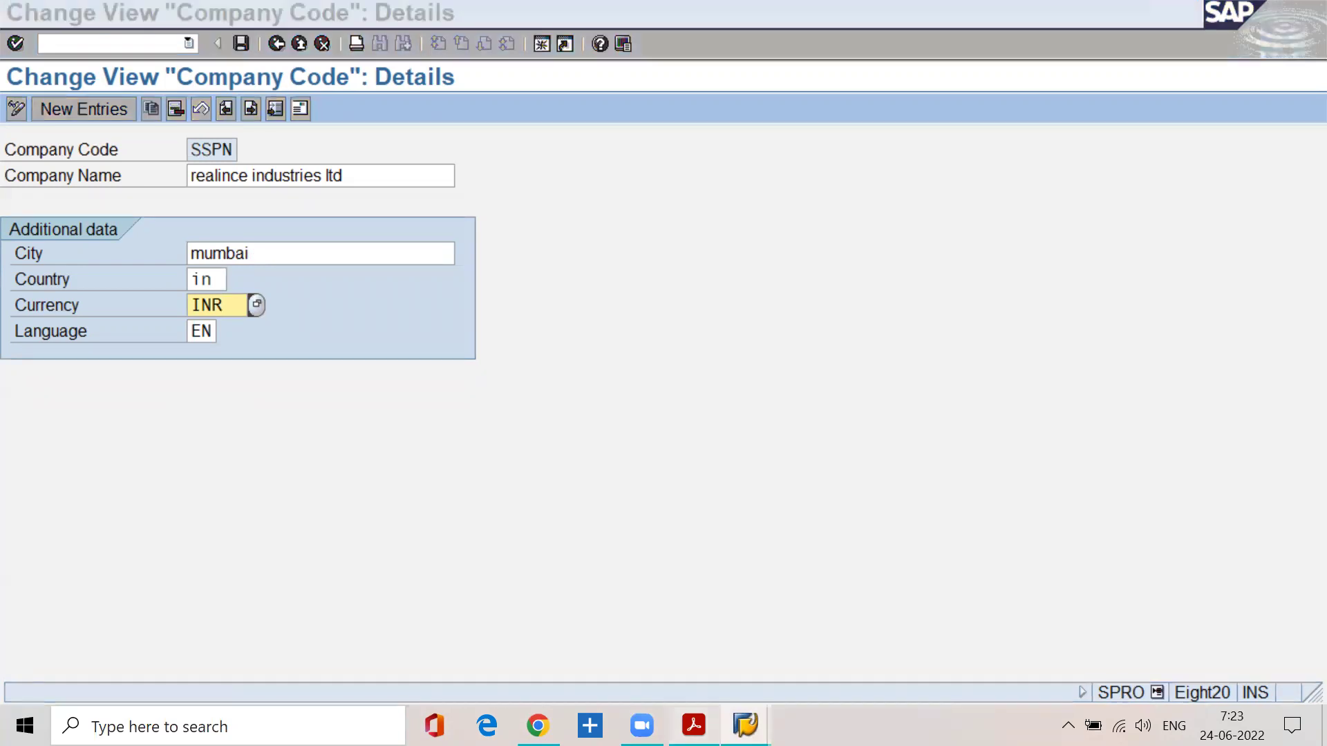
{"action": "left_click_drag", "start_coordinate": [283, 520], "coordinate": [1074, 512]}
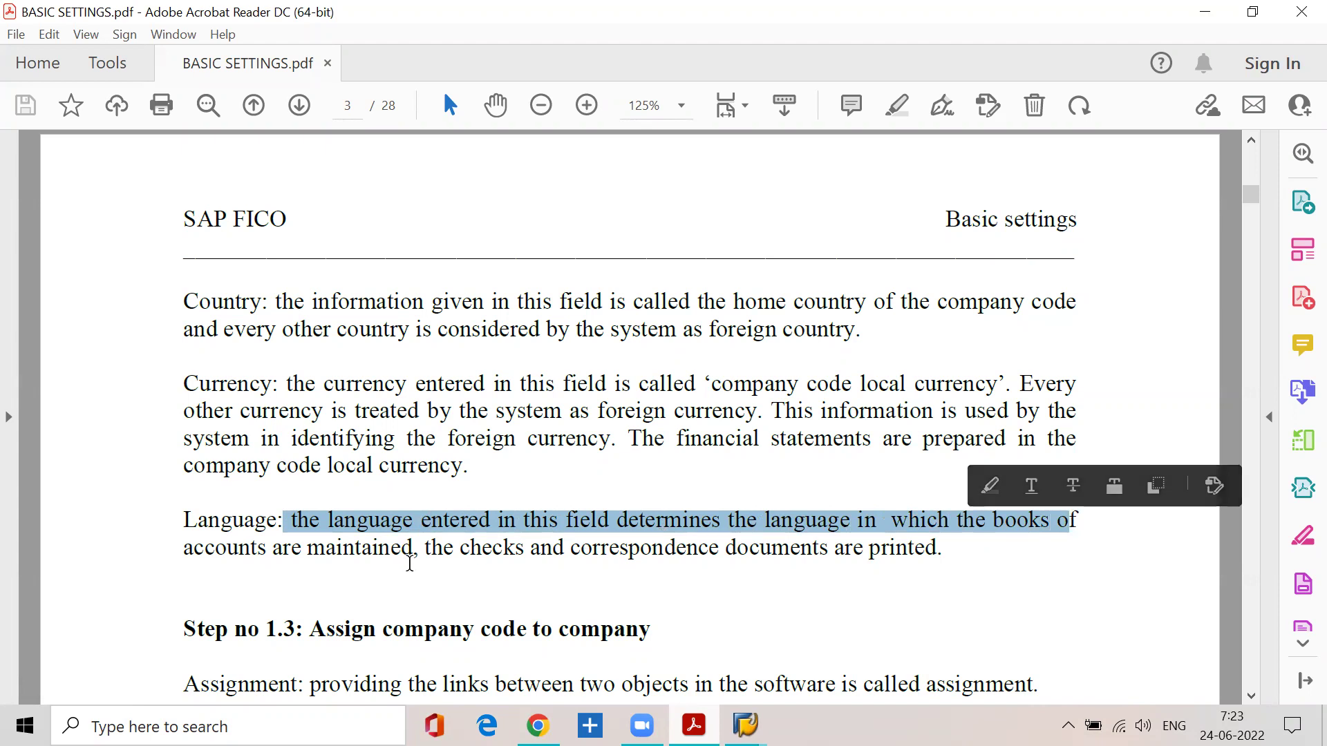
{"action": "left_click_drag", "start_coordinate": [415, 547], "coordinate": [916, 541]}
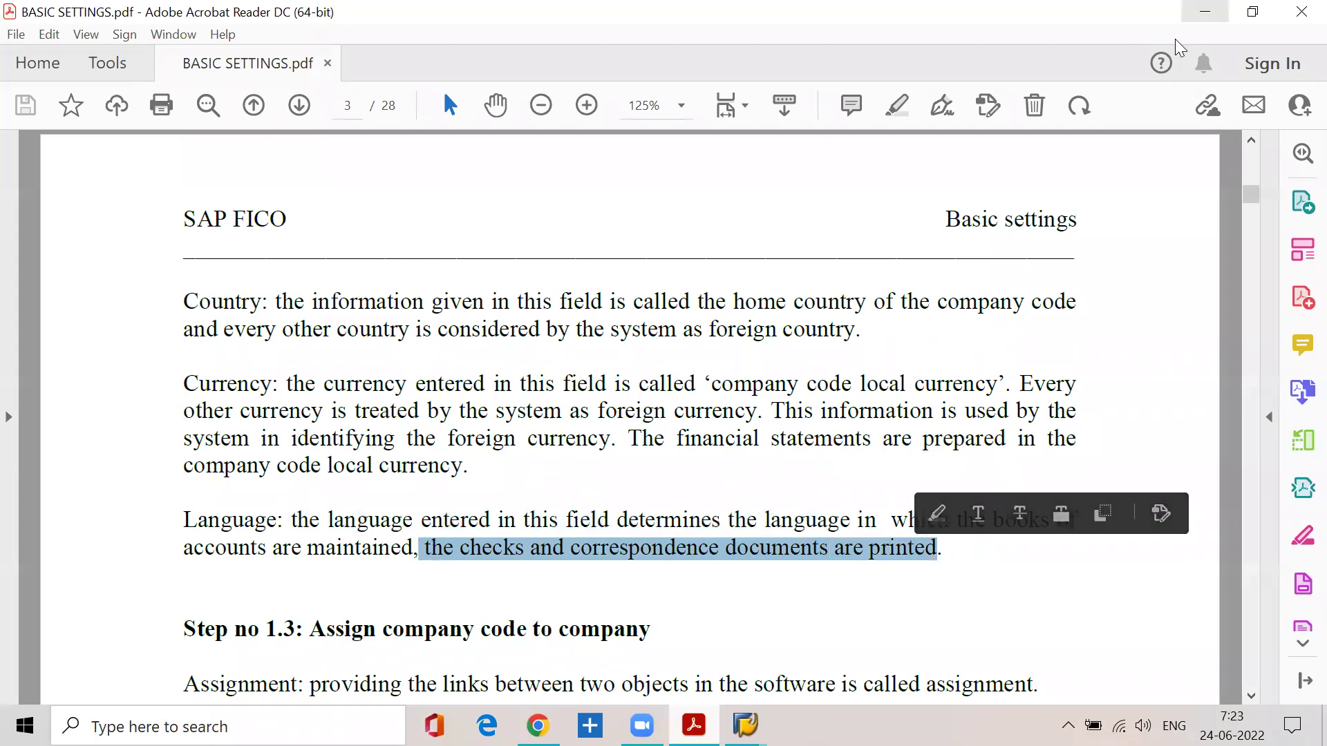
Step: Switch back to SAP and examine the Language and Company Name entries in the details of company code SSPN
{"action": "left_click", "coordinate": [1204, 11]}
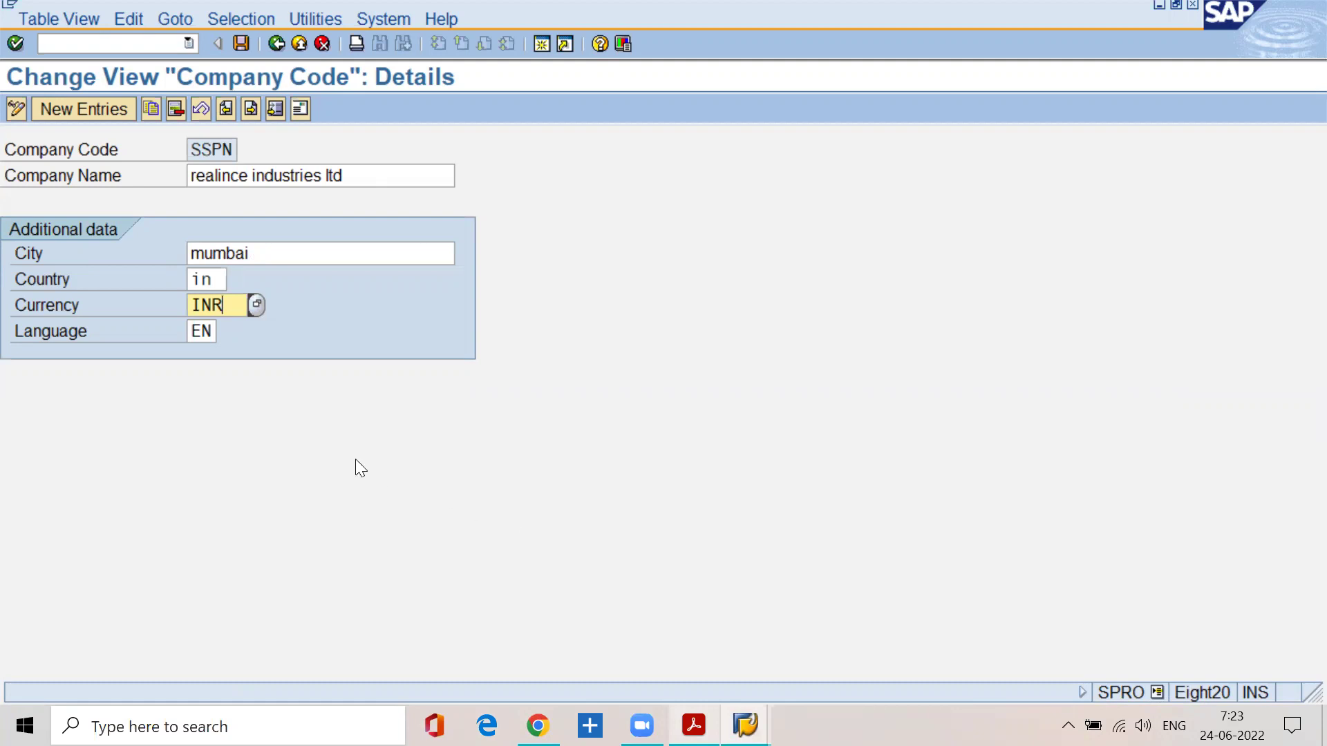
{"action": "left_click", "coordinate": [216, 332]}
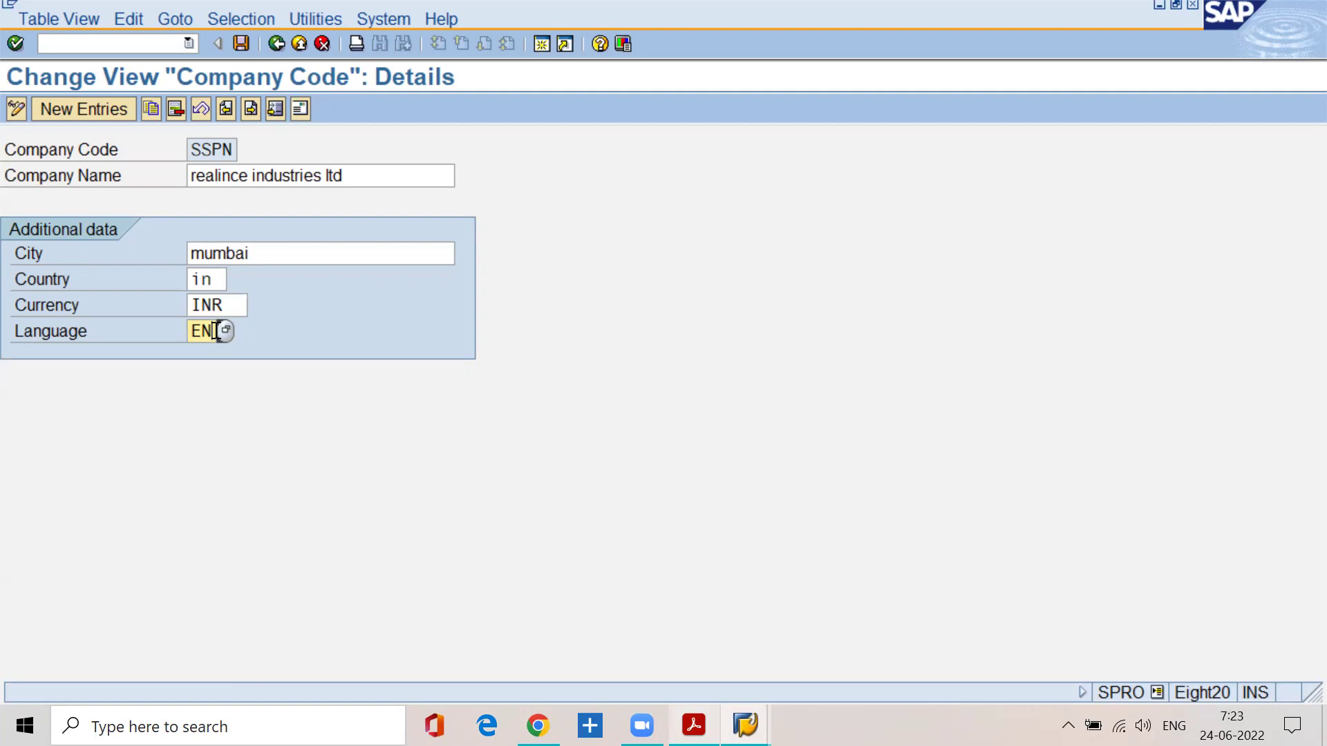
{"action": "left_click", "coordinate": [354, 175]}
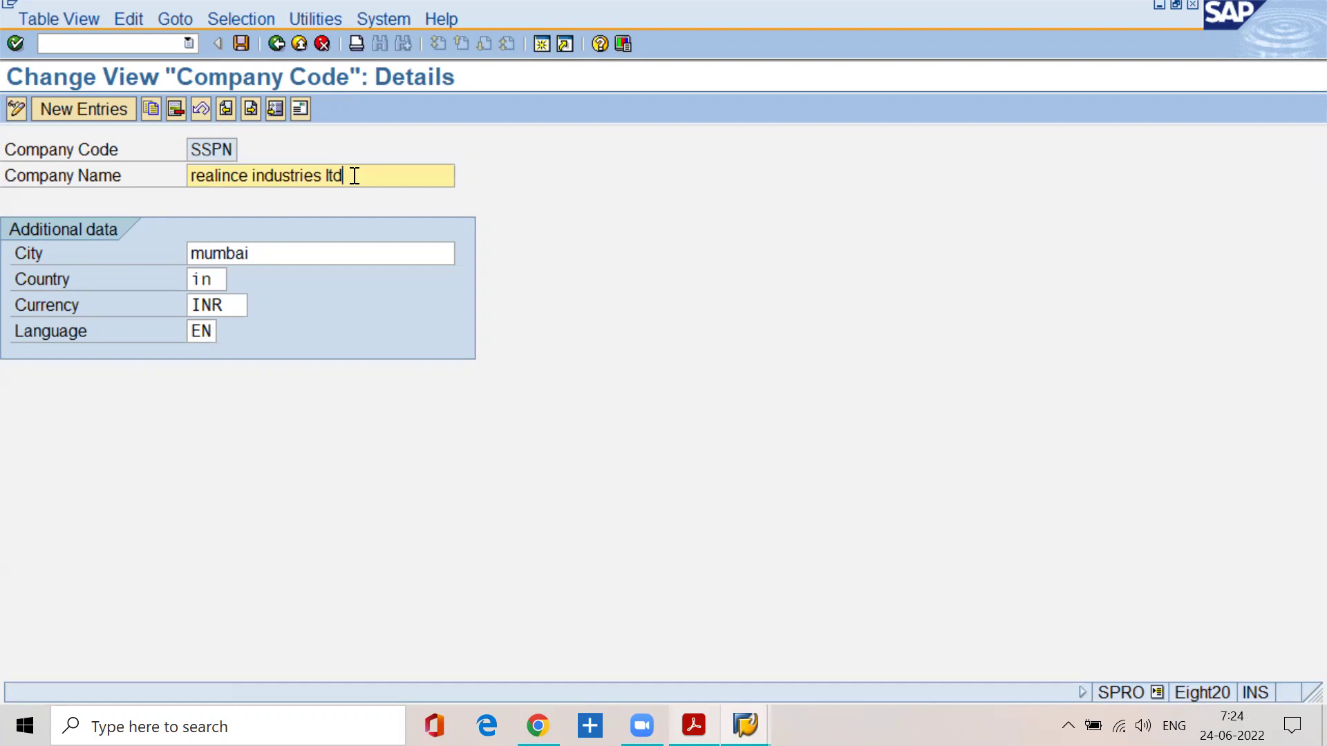
Step: Read Step no 1.3, Assign company code to company, in BASIC SETTINGS.pdf, including the definition of assignment
{"action": "left_click", "coordinate": [694, 725]}
{"action": "scroll", "coordinate": [473, 577], "scroll_direction": "down", "scroll_amount": 3}
{"action": "left_click_drag", "start_coordinate": [309, 453], "coordinate": [659, 449]}
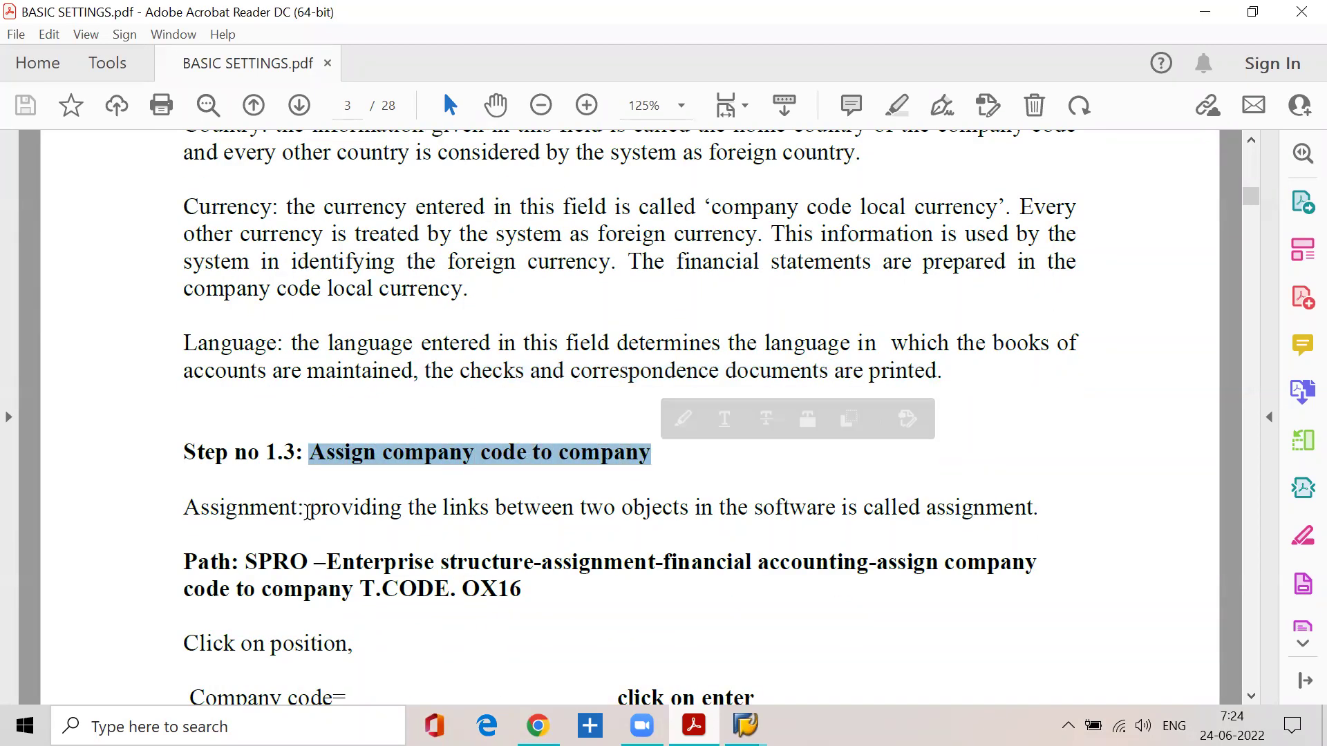
{"action": "left_click_drag", "start_coordinate": [307, 513], "coordinate": [1013, 510]}
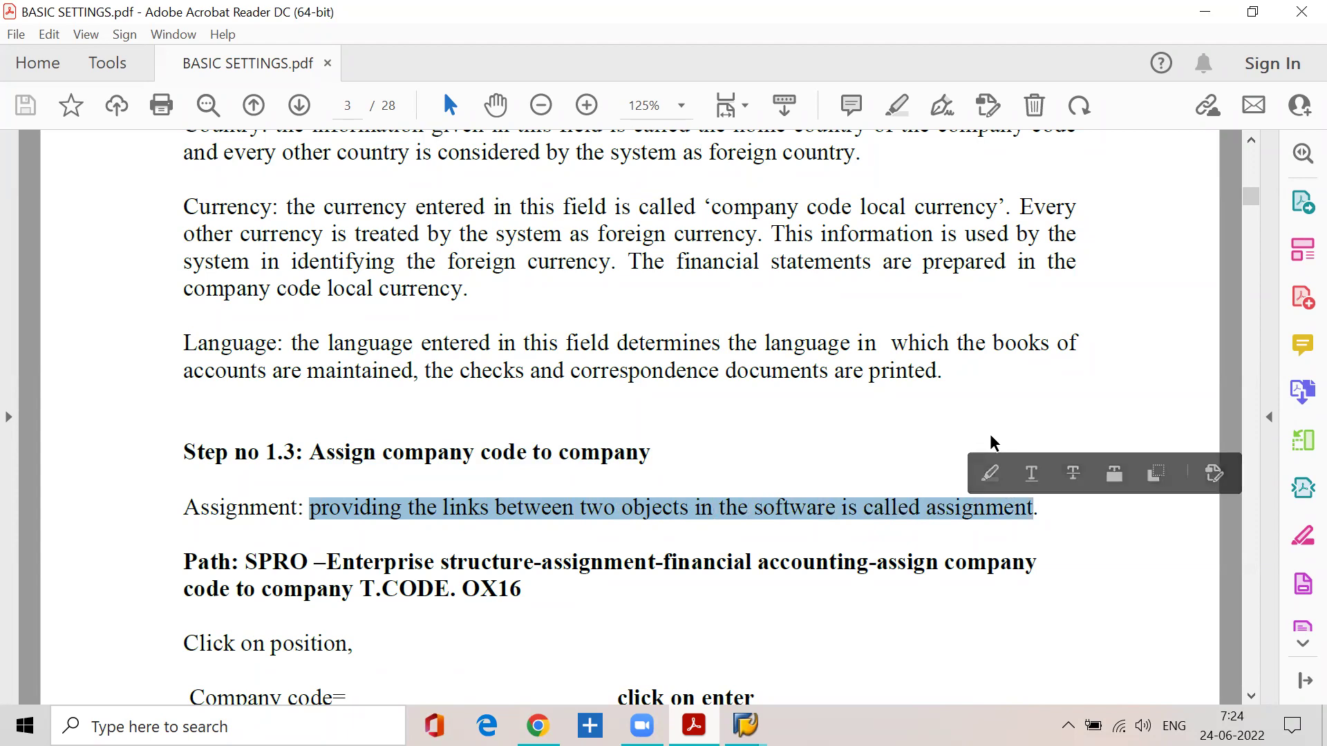
{"action": "left_click", "coordinate": [1206, 11]}
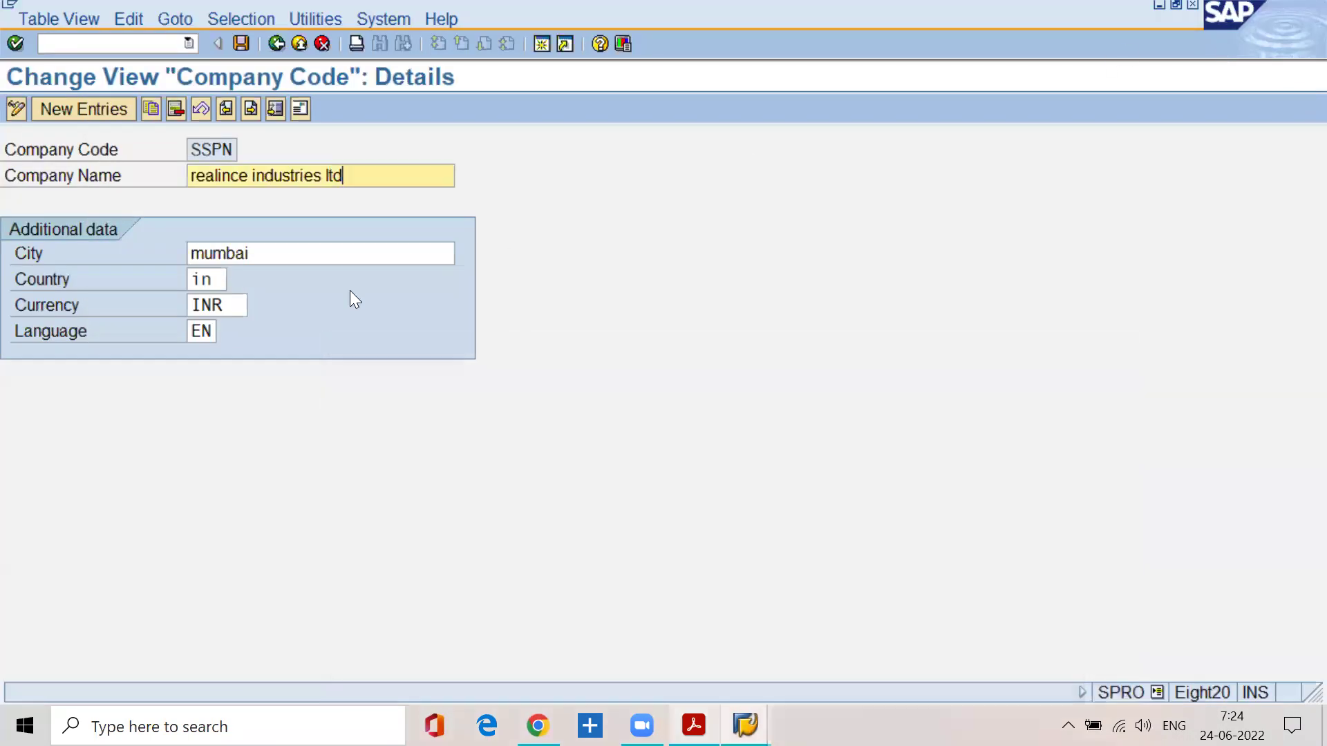
Step: Check the start of the Step no 1.3 path in the notes, run /nspro in SAP and display the SAP Reference IMG
{"action": "left_click", "coordinate": [694, 725]}
{"action": "left_click_drag", "start_coordinate": [184, 562], "coordinate": [307, 563]}
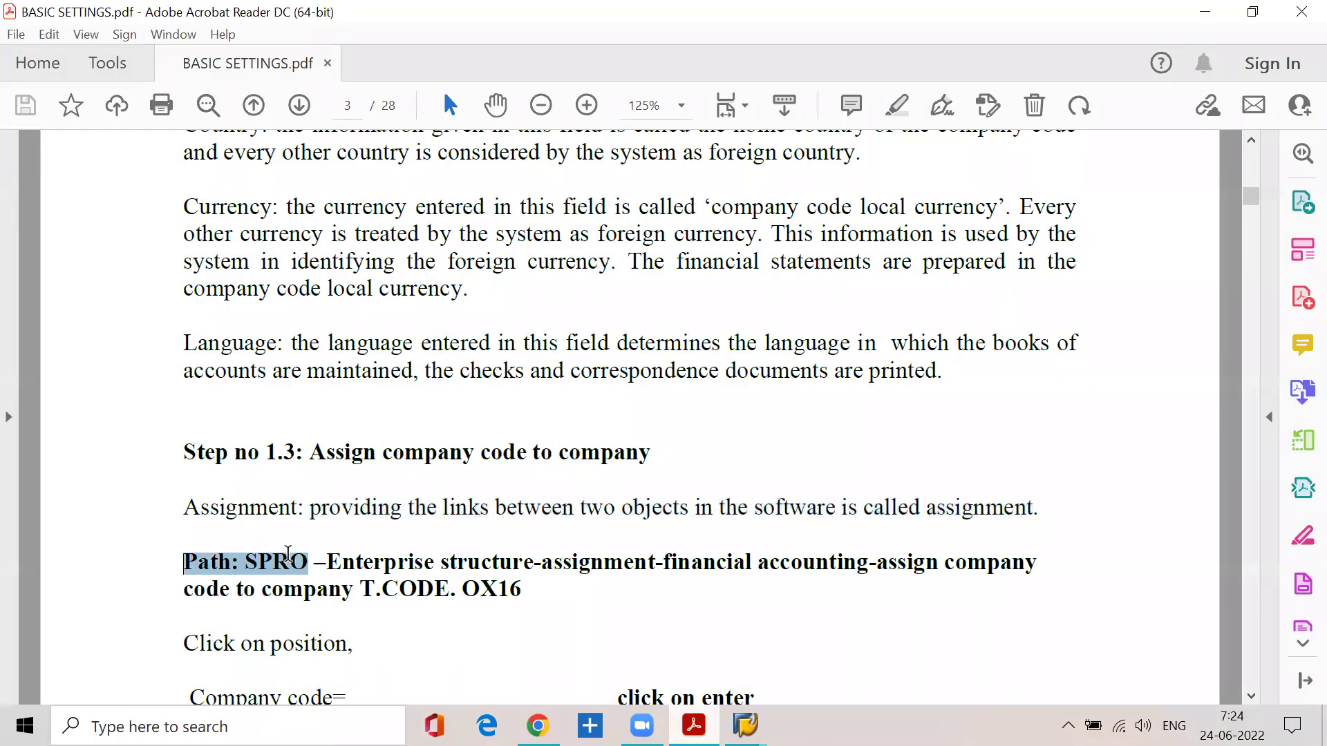
{"action": "left_click", "coordinate": [1206, 11]}
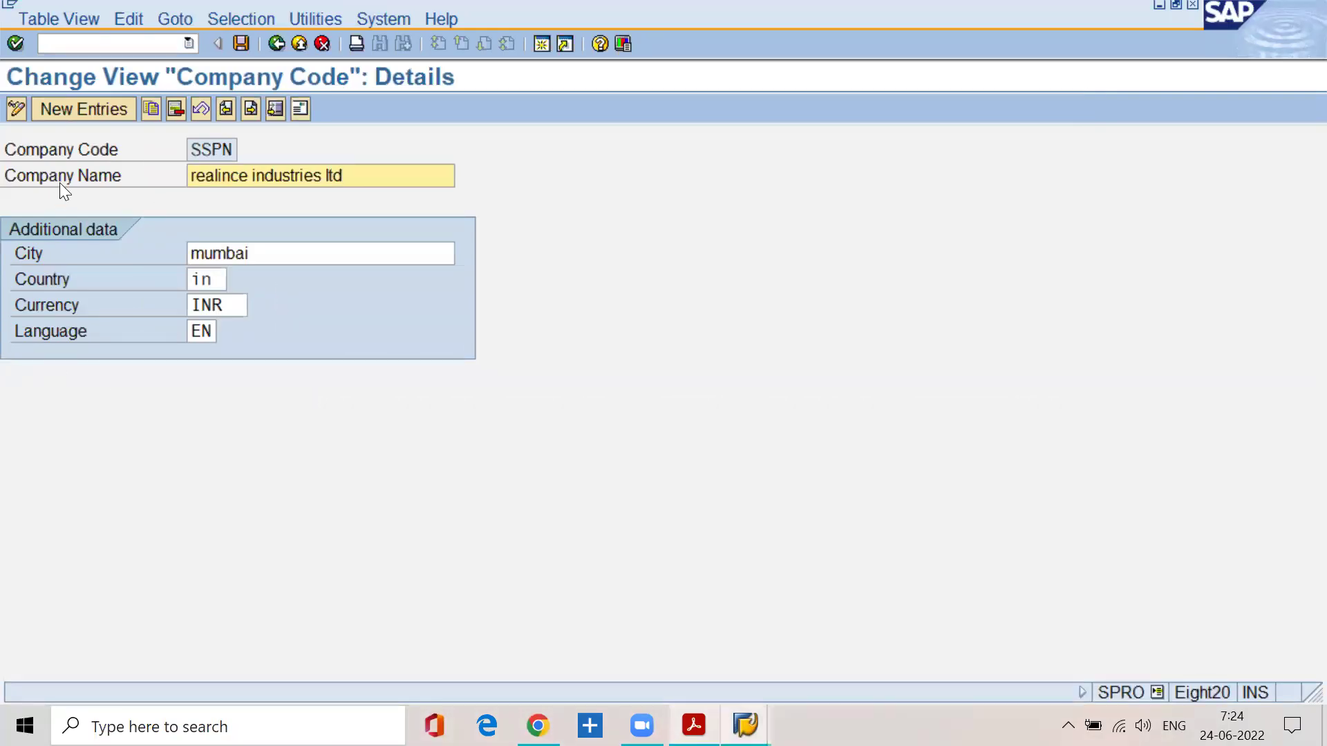
{"action": "left_click", "coordinate": [101, 42]}
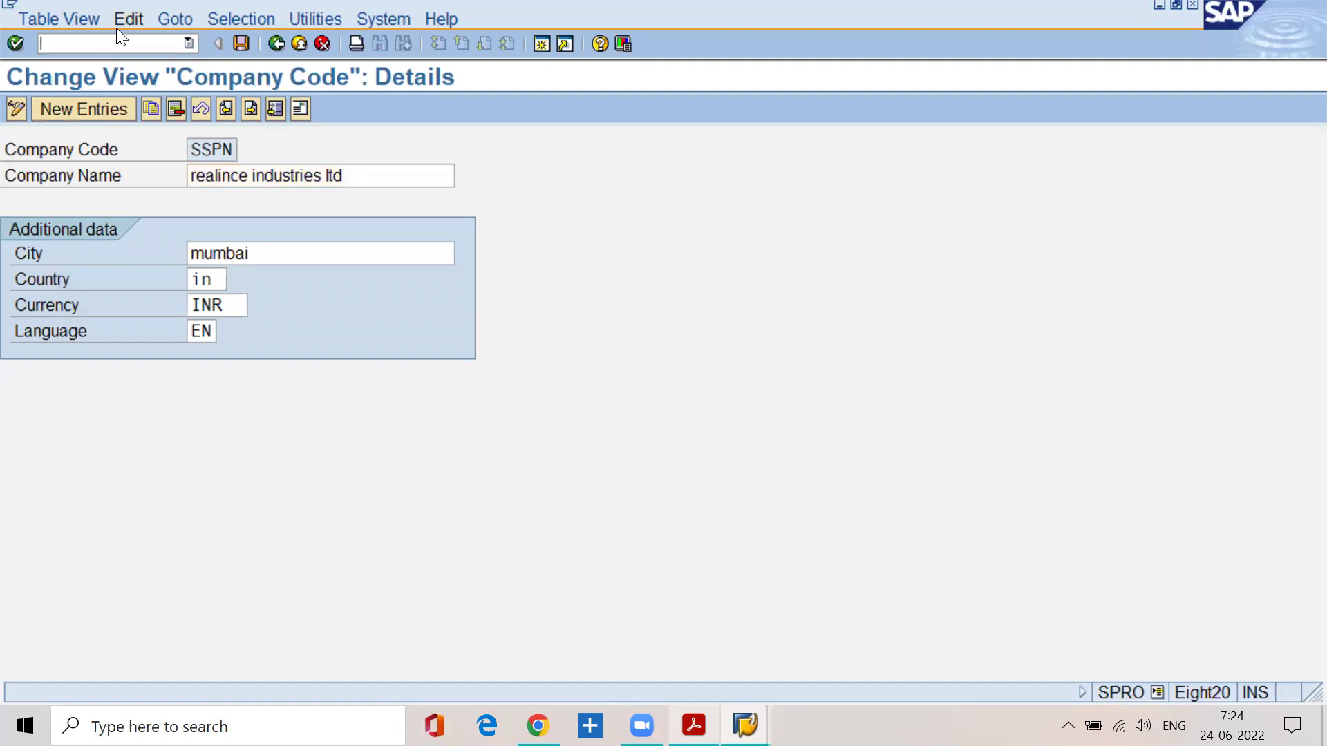
{"action": "type", "text": "/nspro"}
{"action": "key", "text": "Return"}
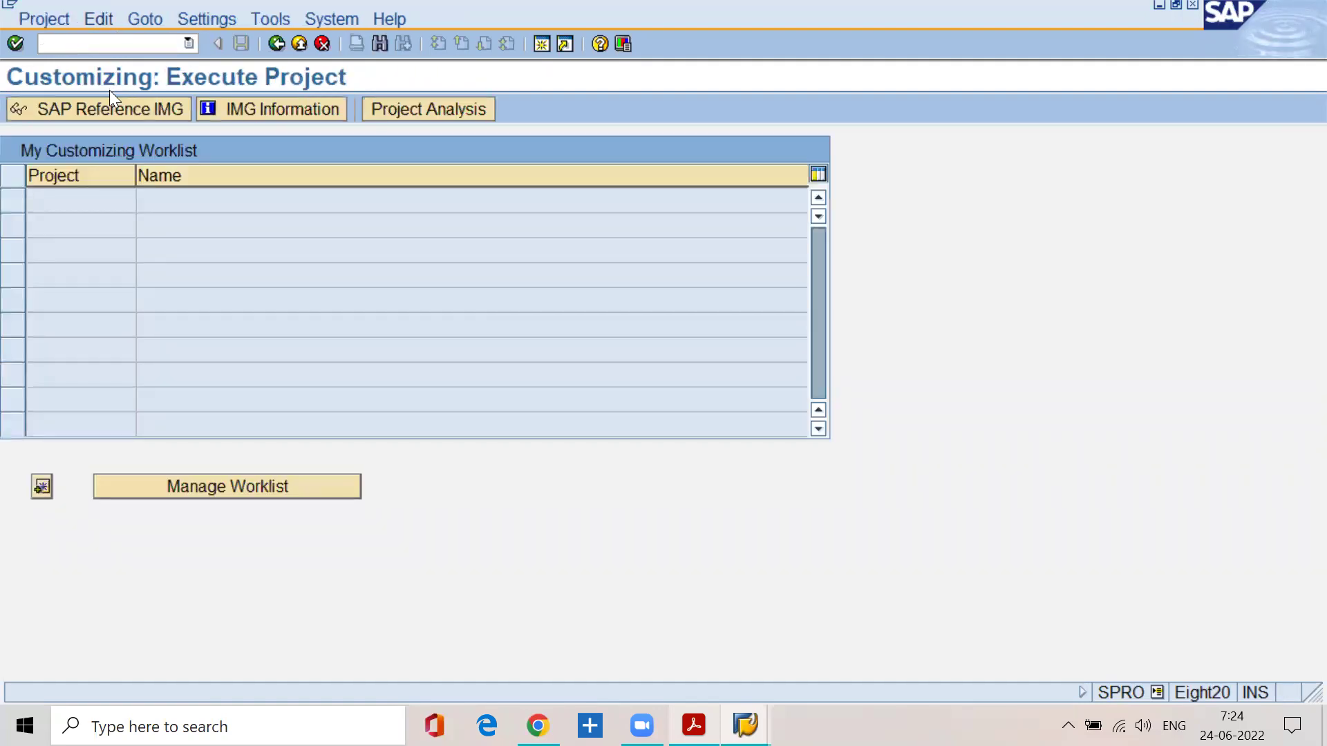
{"action": "left_click", "coordinate": [106, 113]}
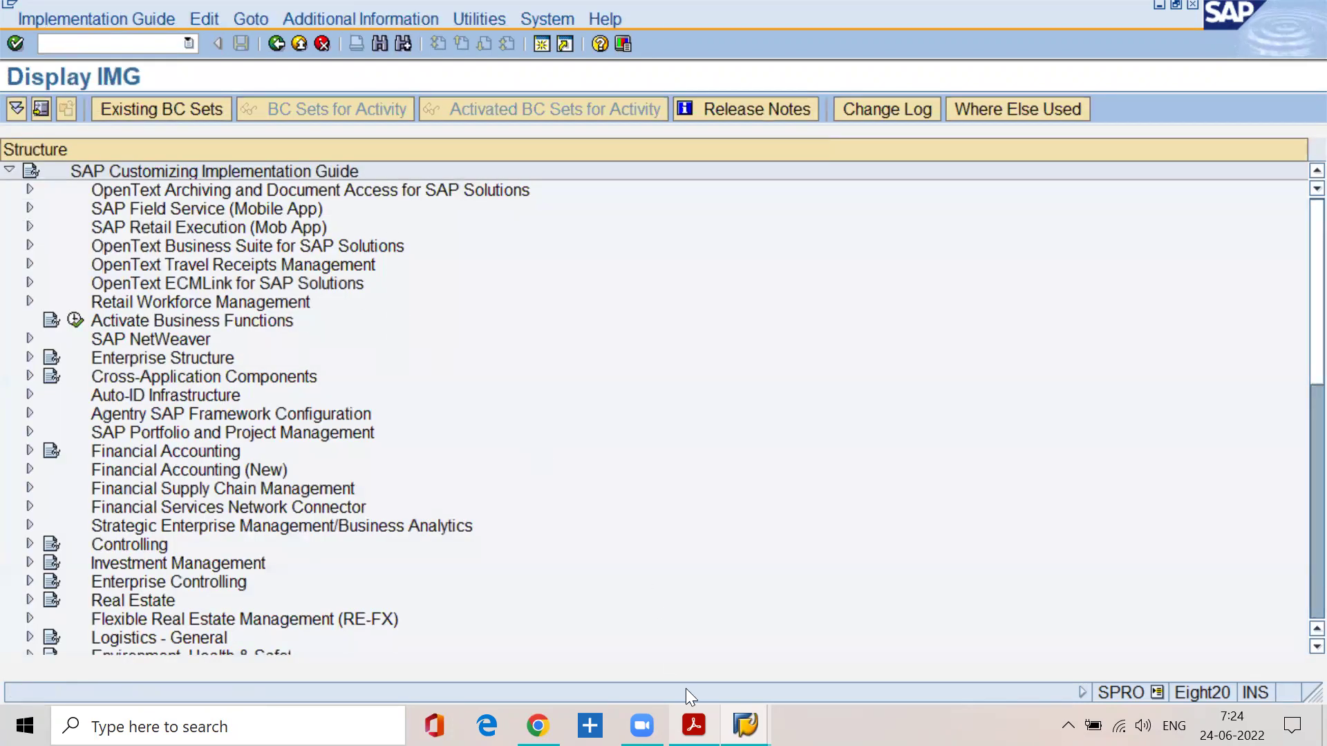
Step: Follow the notes' path in the implementation guide, expanding Enterprise Structure and its Assignment node
{"action": "left_click", "coordinate": [694, 726]}
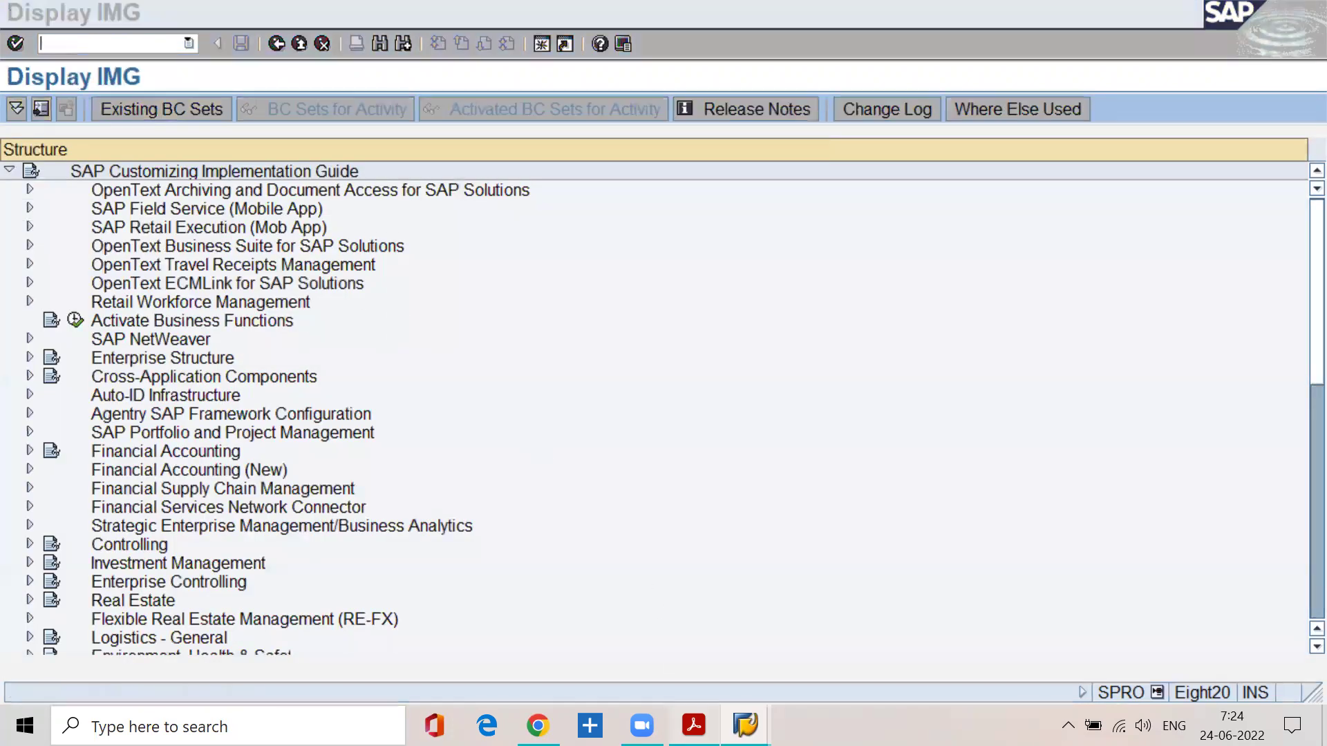
{"action": "left_click_drag", "start_coordinate": [316, 564], "coordinate": [534, 564]}
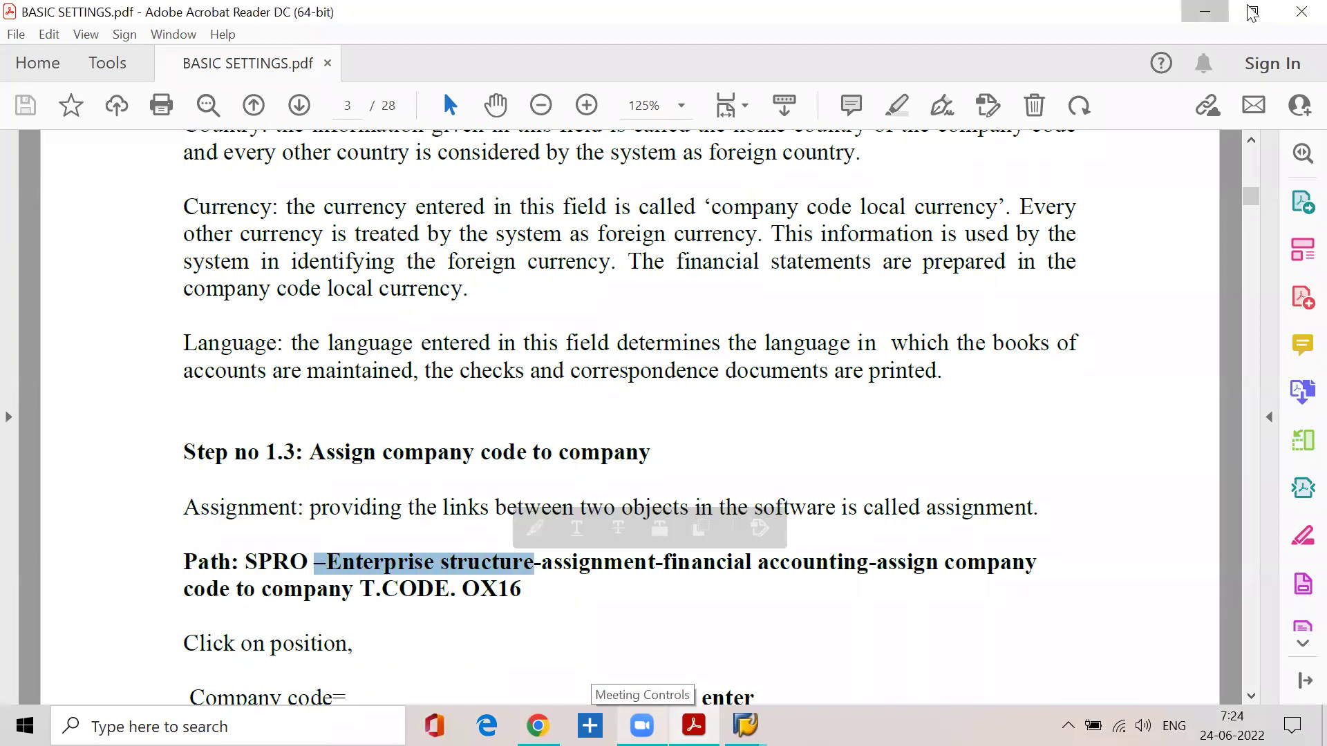
{"action": "left_click", "coordinate": [1204, 12]}
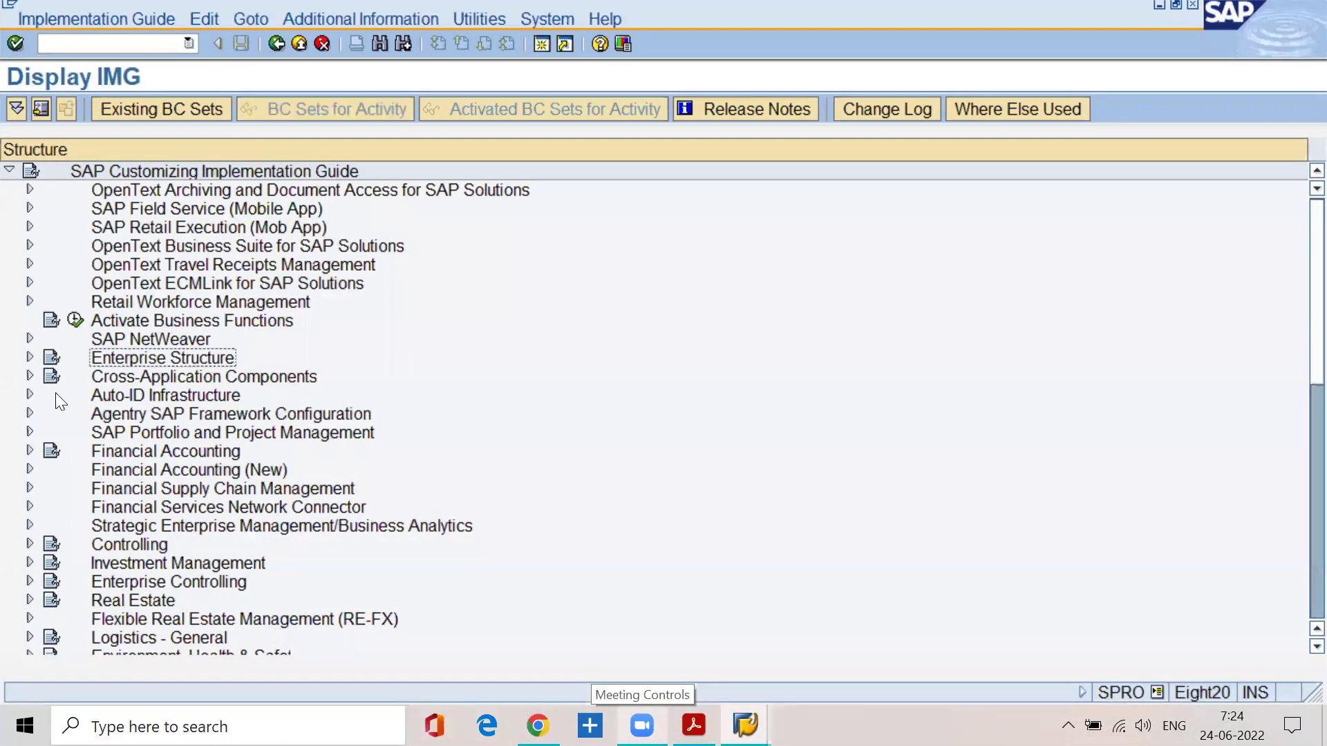
{"action": "left_click", "coordinate": [30, 357]}
{"action": "left_click", "coordinate": [694, 726]}
{"action": "left_click_drag", "start_coordinate": [541, 561], "coordinate": [655, 561]}
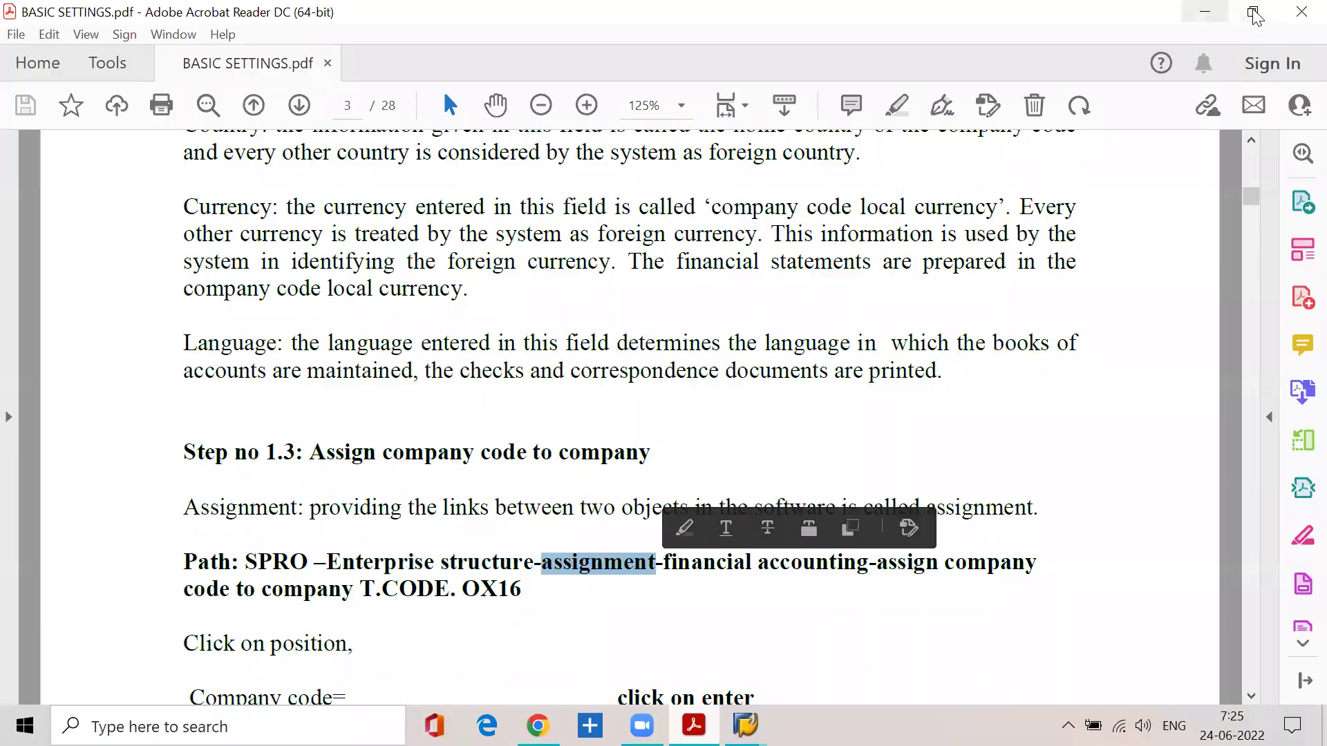
{"action": "left_click", "coordinate": [1205, 12]}
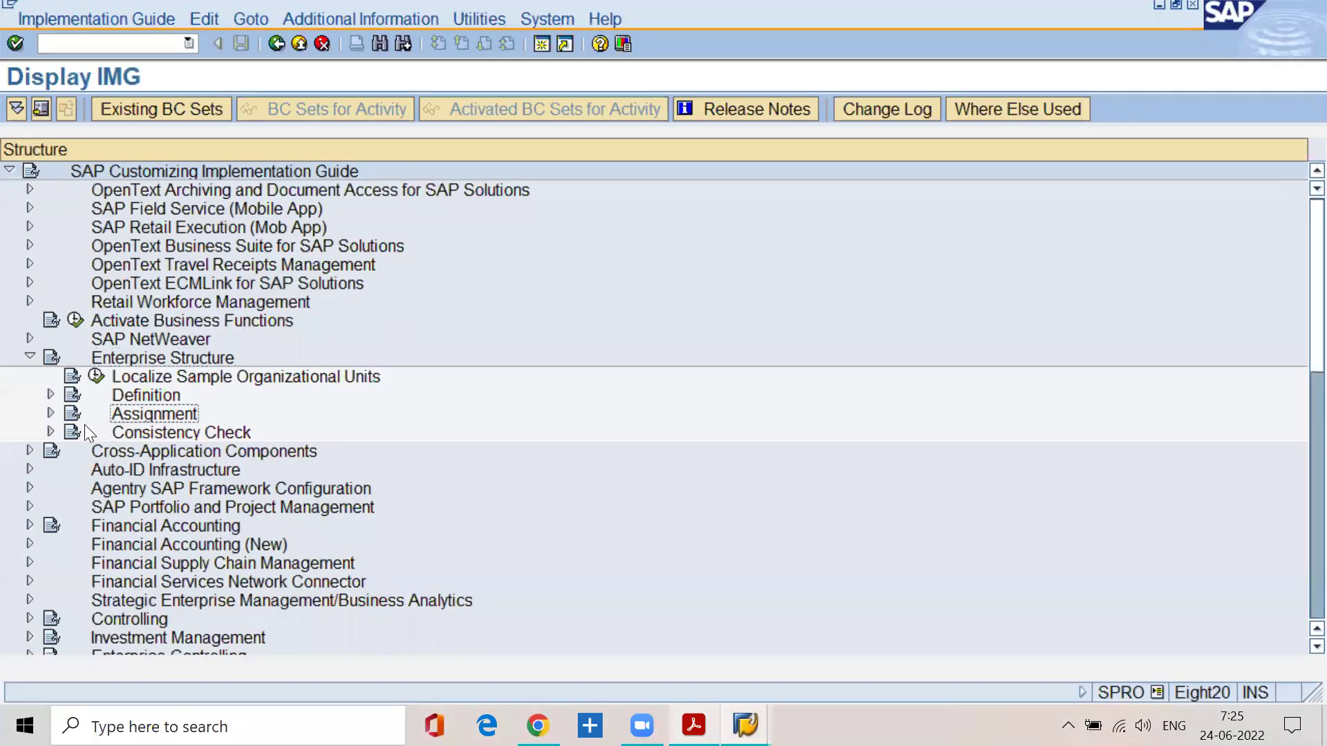
{"action": "left_click", "coordinate": [50, 412]}
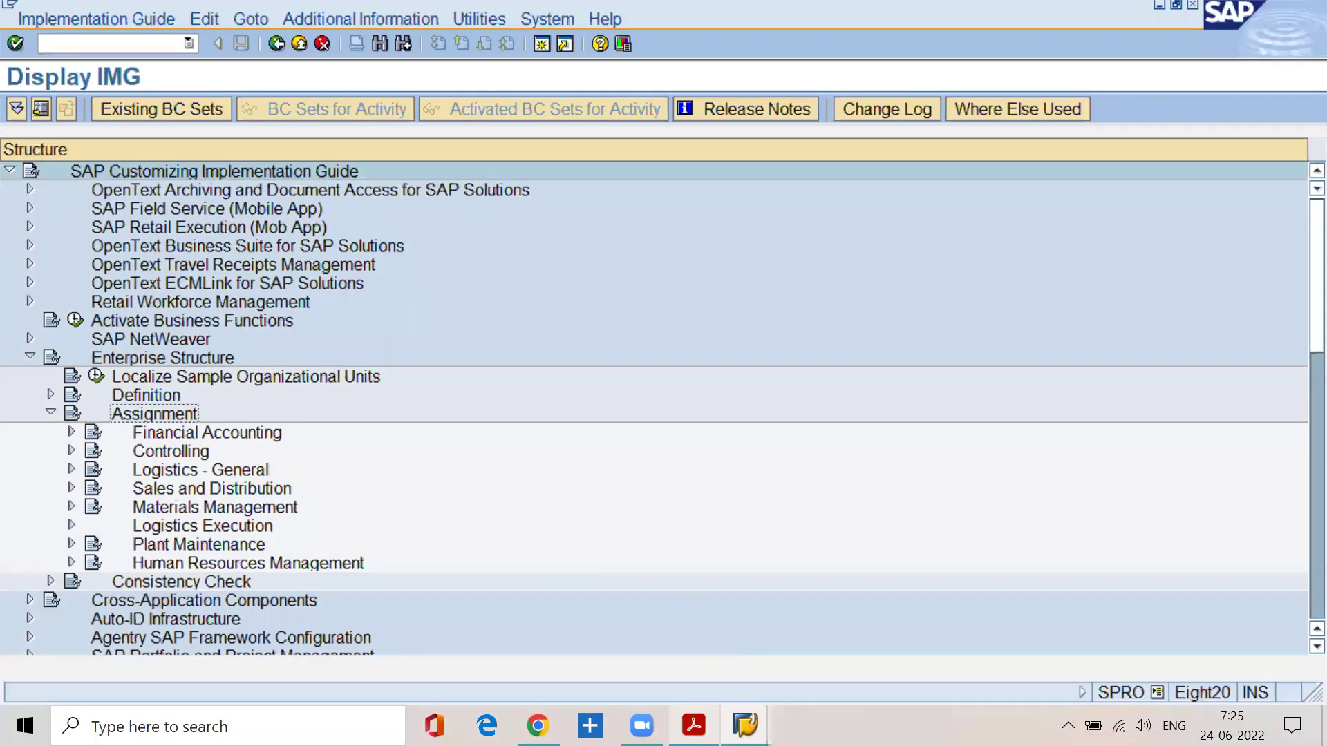
Step: Check the next part of the path in the notes and expand Financial Accounting beneath Assignment
{"action": "left_click", "coordinate": [693, 726]}
{"action": "left_click_drag", "start_coordinate": [664, 561], "coordinate": [868, 561]}
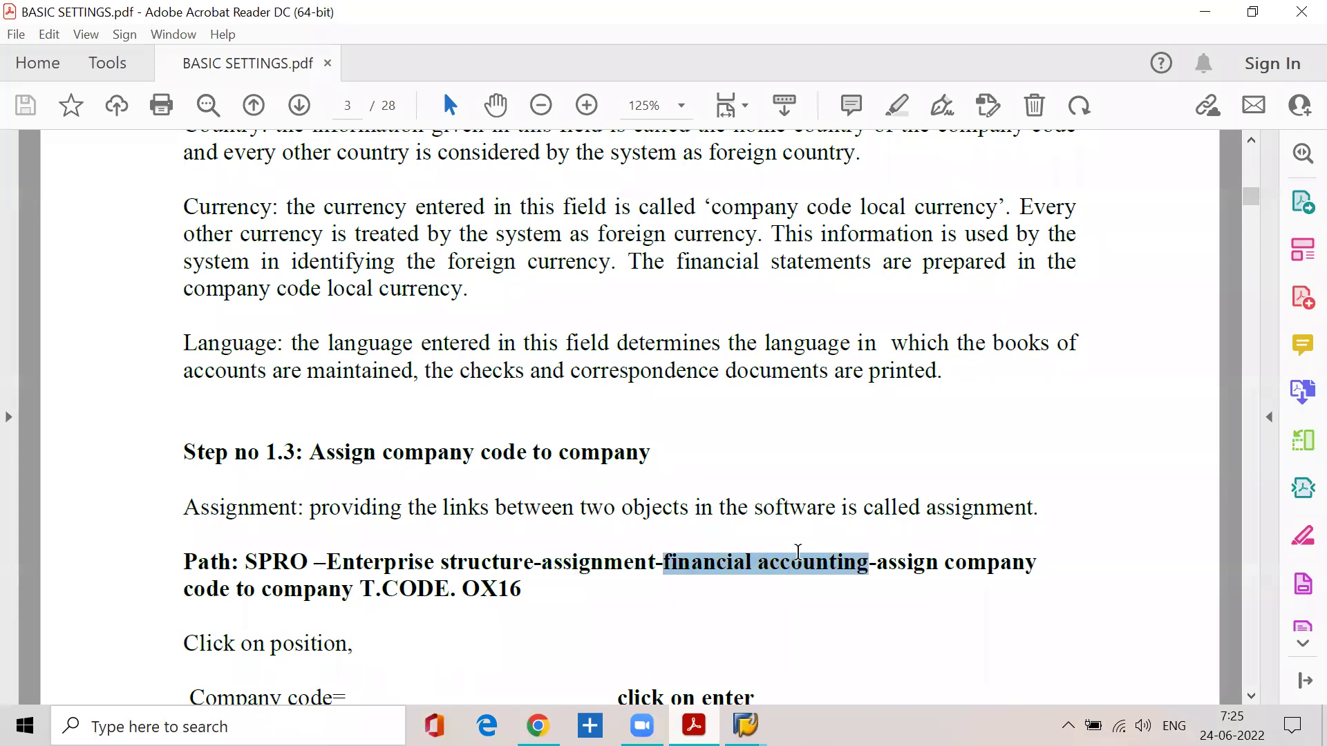
{"action": "key", "text": "alt+Tab"}
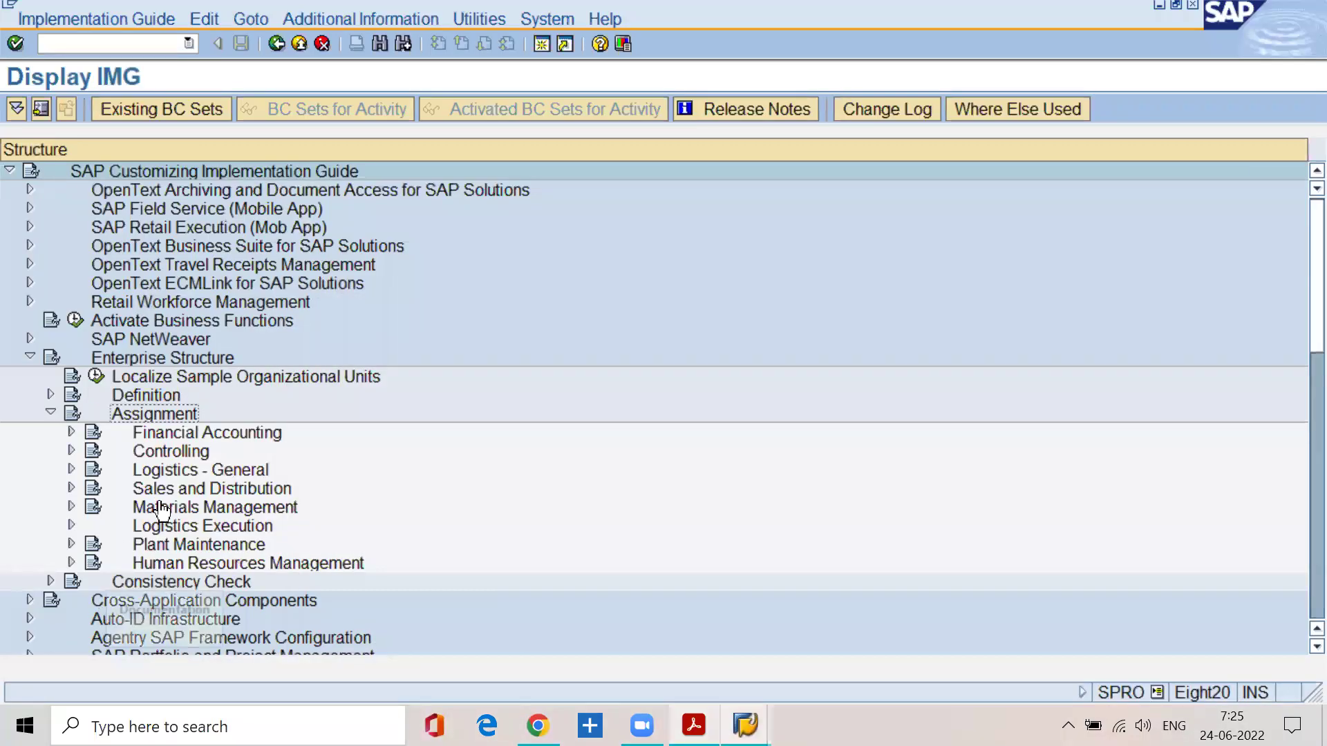
{"action": "left_click", "coordinate": [71, 432]}
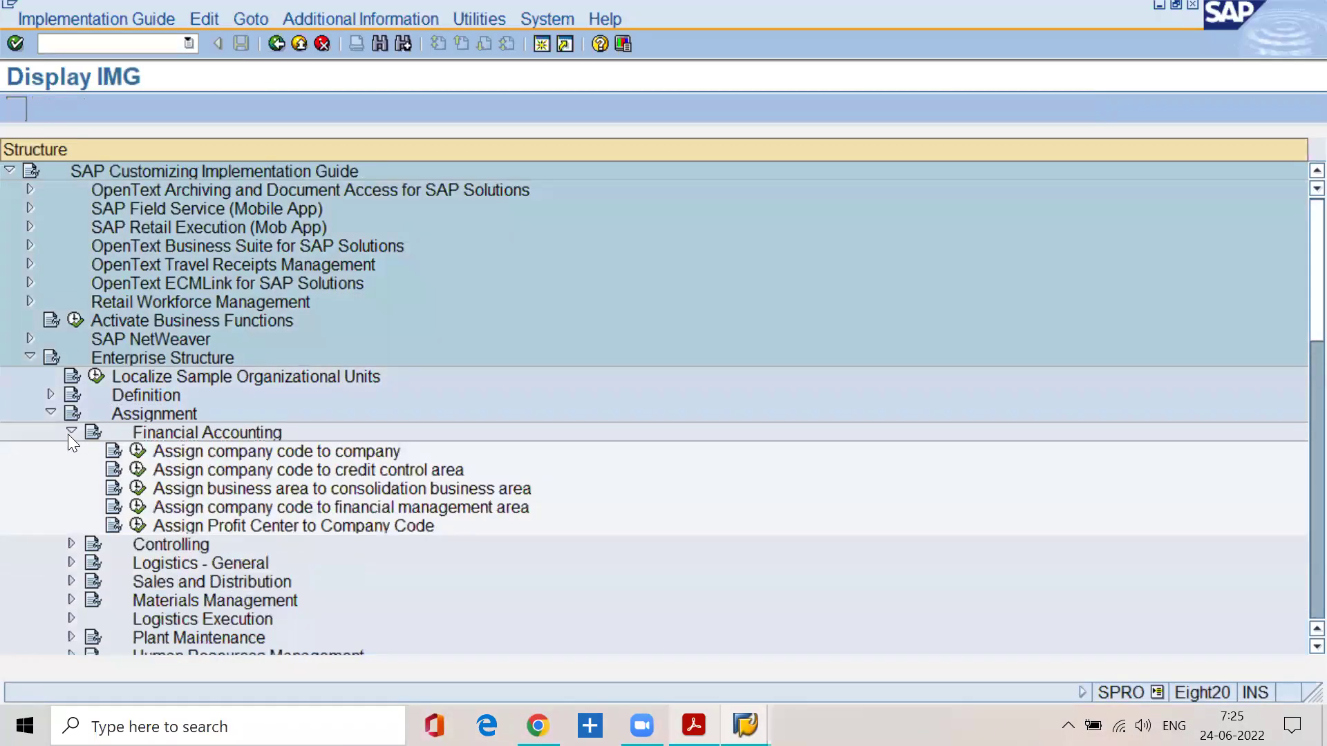
Step: Confirm the last part of the path in the notes and open the IMG activity Assign company code to company
{"action": "key", "text": "alt+Tab"}
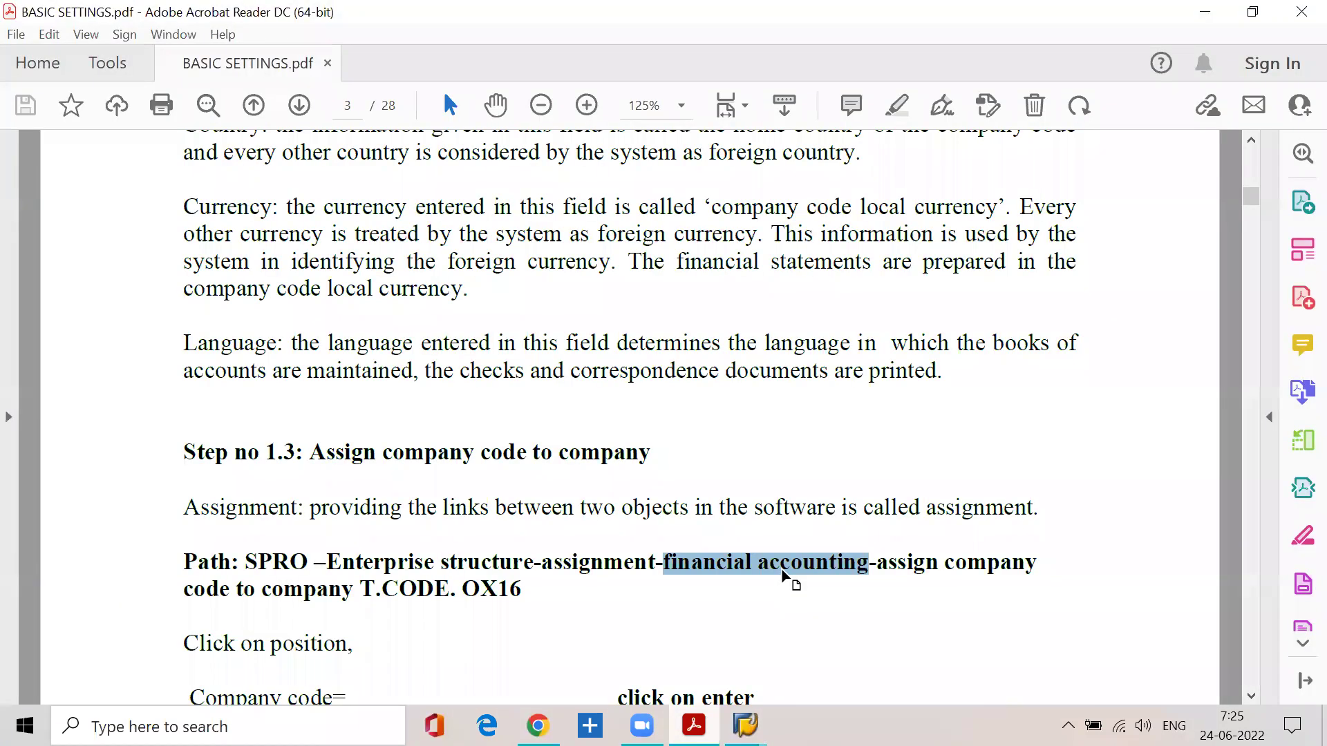
{"action": "left_click_drag", "start_coordinate": [871, 560], "coordinate": [1037, 564]}
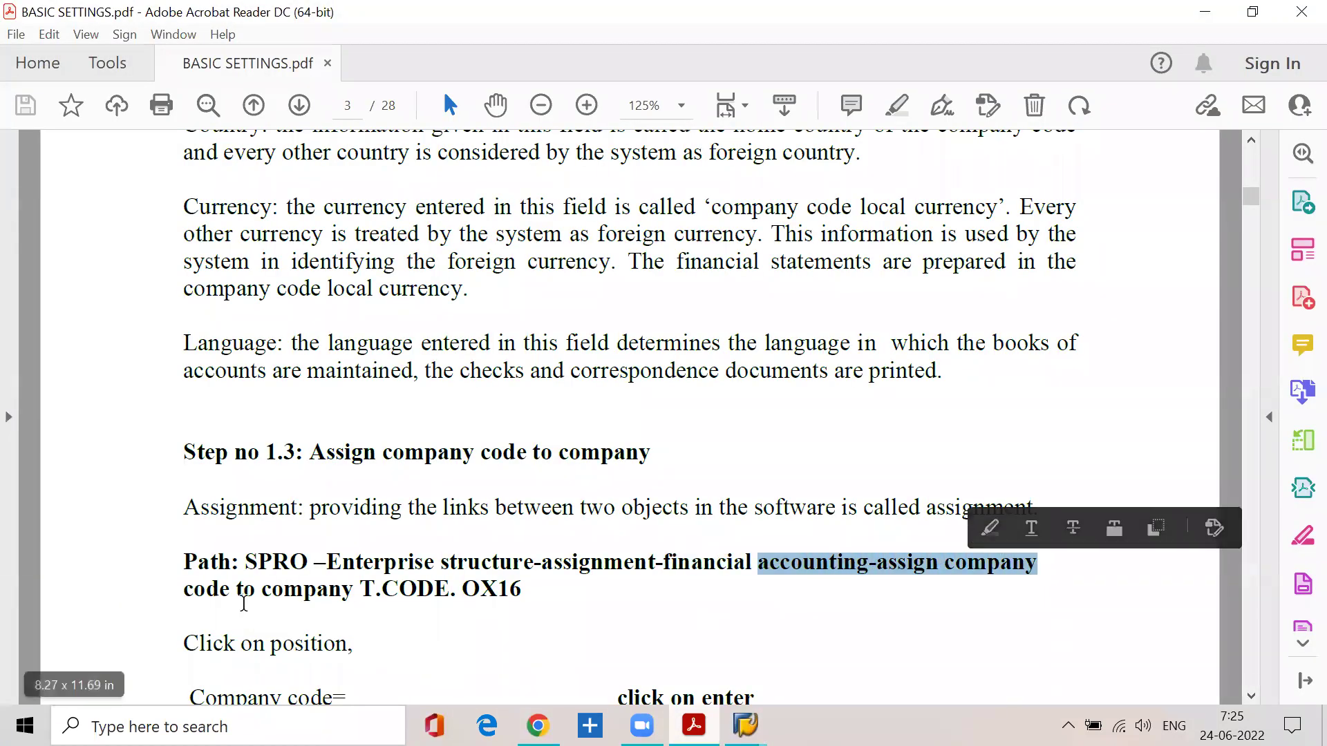
{"action": "left_click_drag", "start_coordinate": [237, 592], "coordinate": [351, 593]}
{"action": "key", "text": "alt+Tab"}
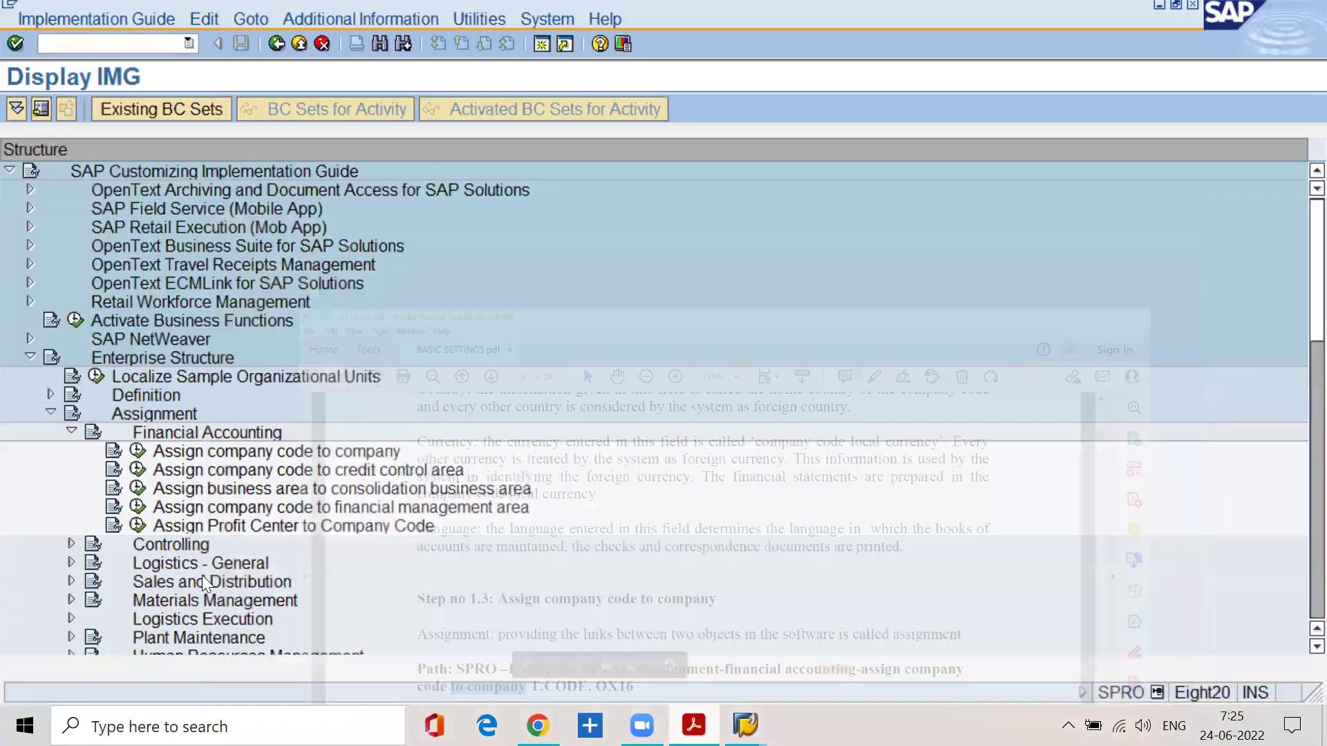
{"action": "left_click", "coordinate": [201, 453]}
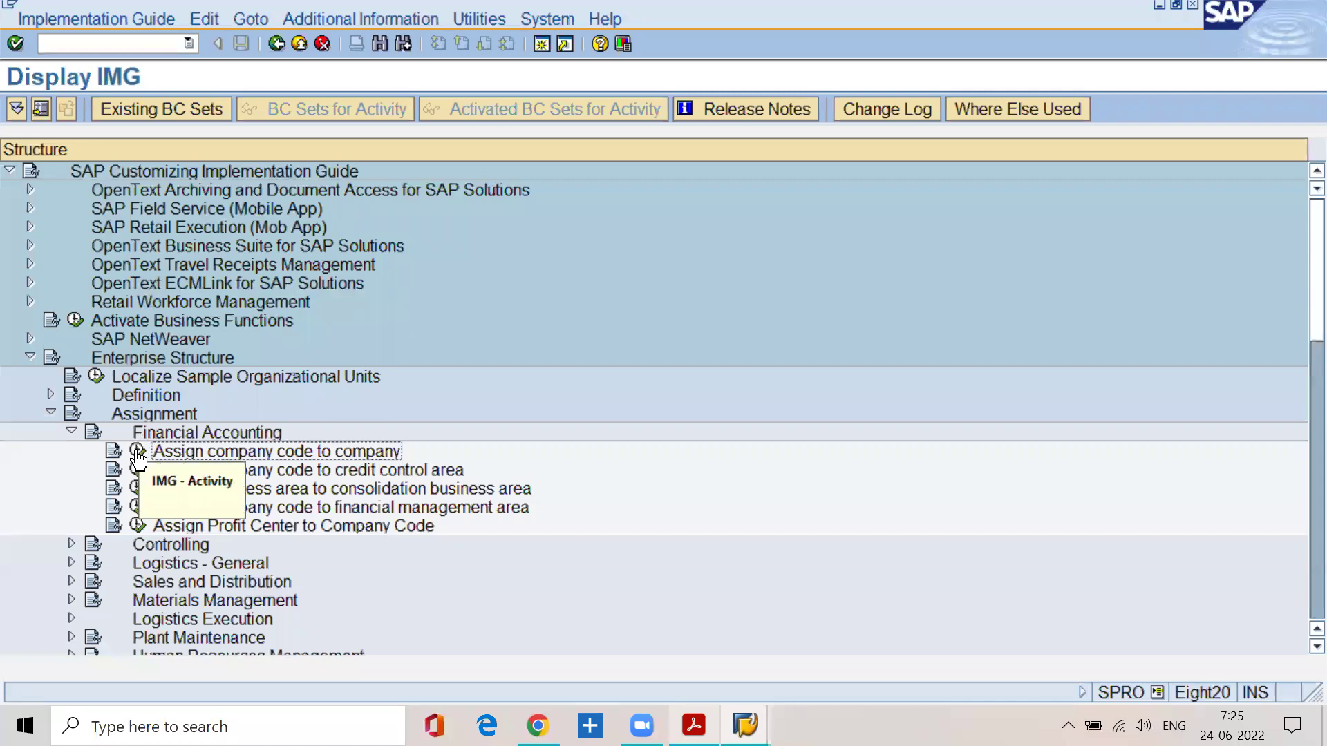
{"action": "left_click", "coordinate": [137, 453]}
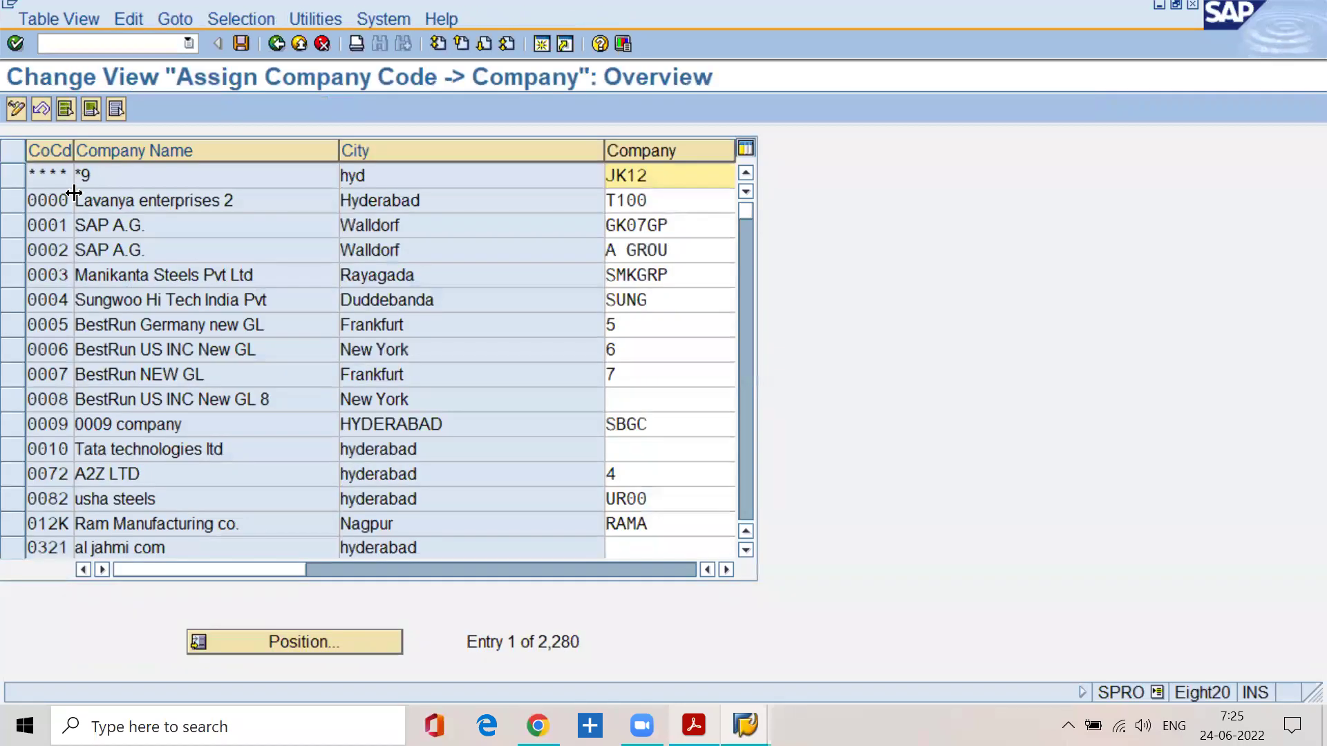
Step: Look at the Company column of the assignment list and read the position, company code and company instructions in the notes
{"action": "left_click", "coordinate": [670, 180]}
{"action": "left_click", "coordinate": [692, 723]}
{"action": "scroll", "coordinate": [330, 626], "scroll_direction": "down", "scroll_amount": 3}
{"action": "left_click", "coordinate": [385, 609]}
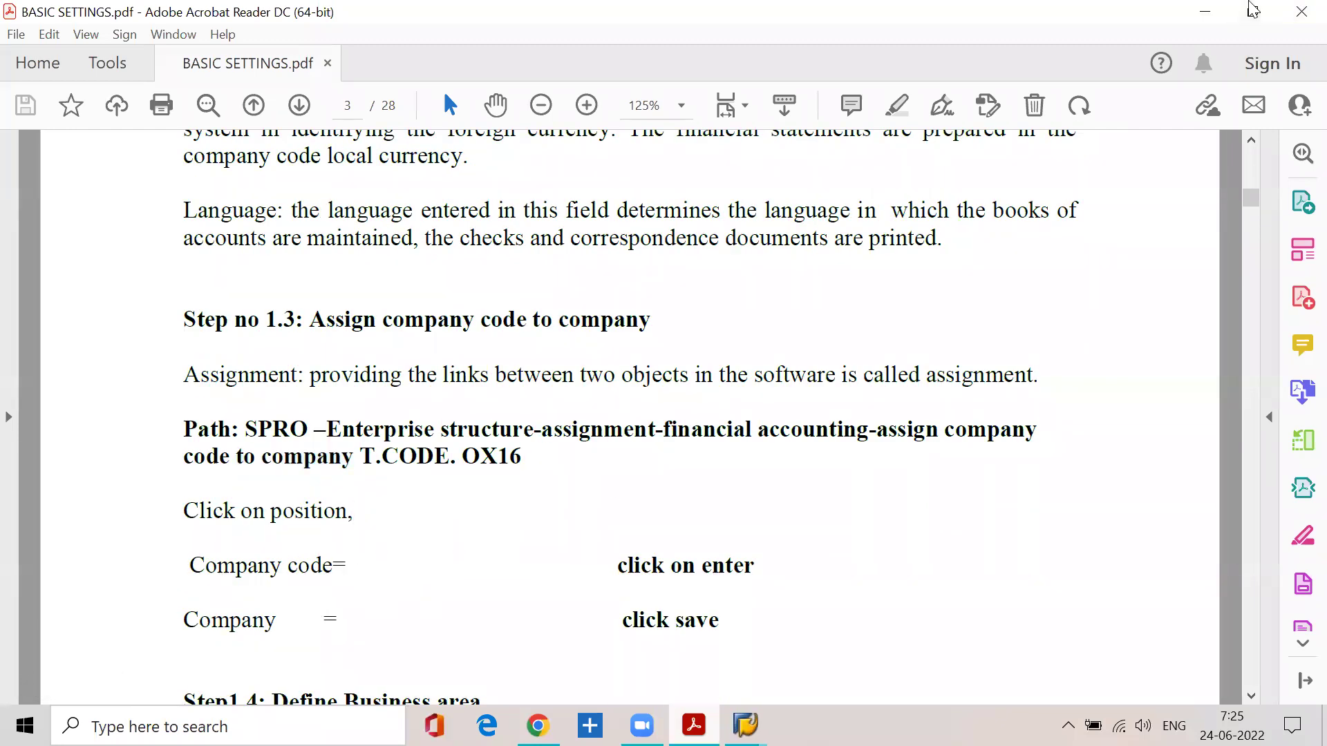
{"action": "left_click", "coordinate": [1204, 12]}
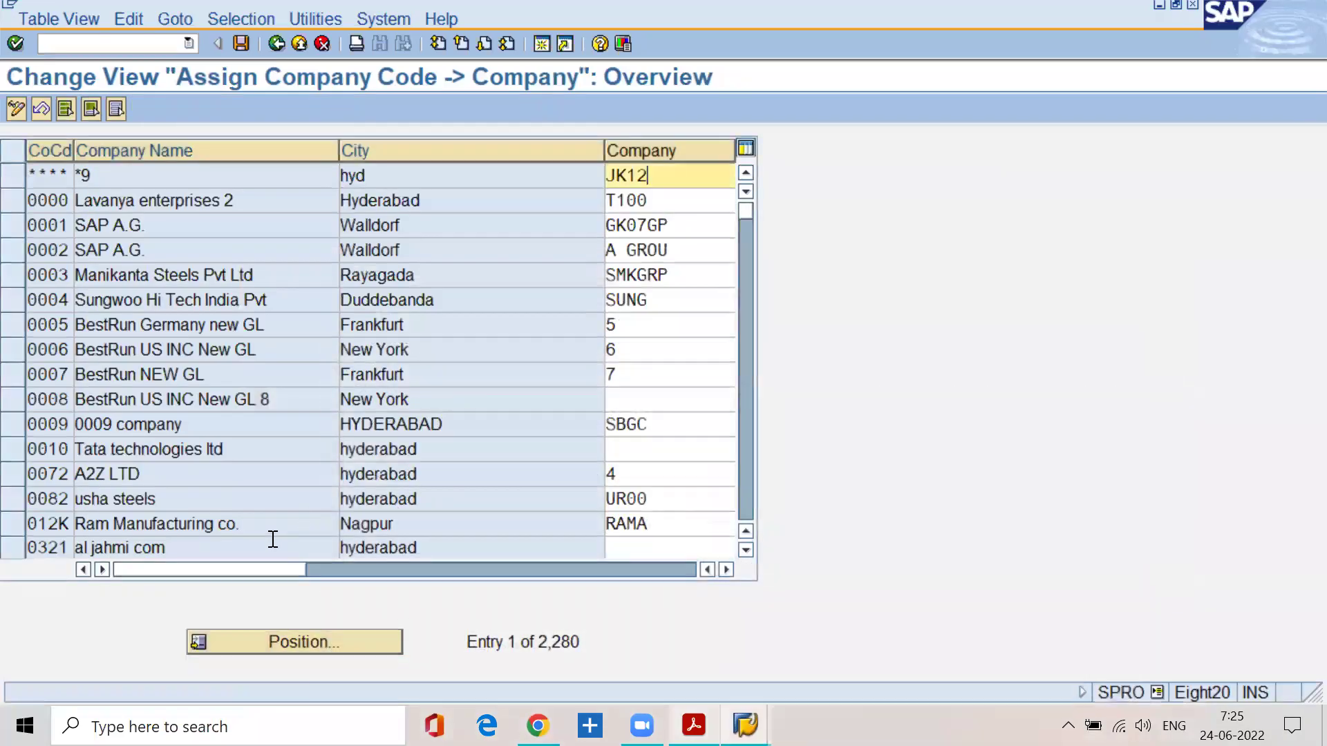
Step: Position the company assignment list on company code sspn, checking the confirmation instruction in the notes
{"action": "left_click", "coordinate": [281, 640]}
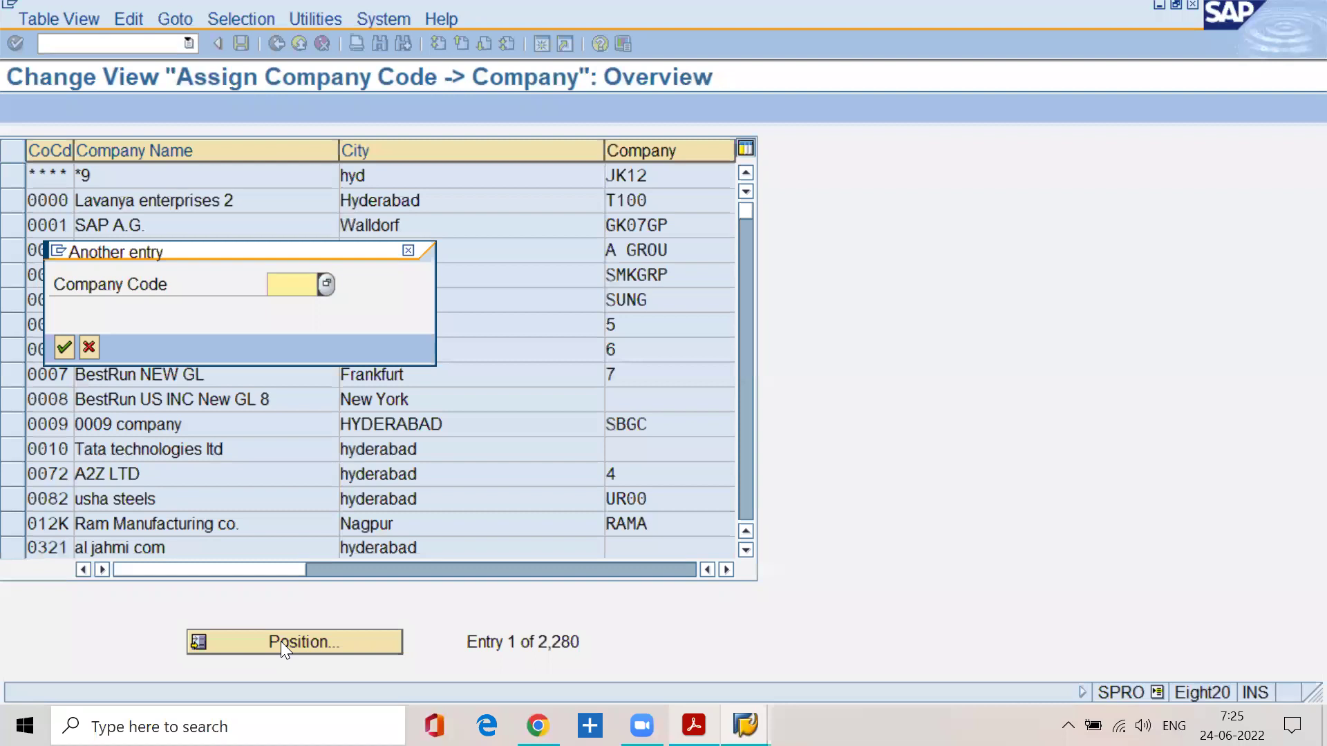
{"action": "type", "text": "sspn"}
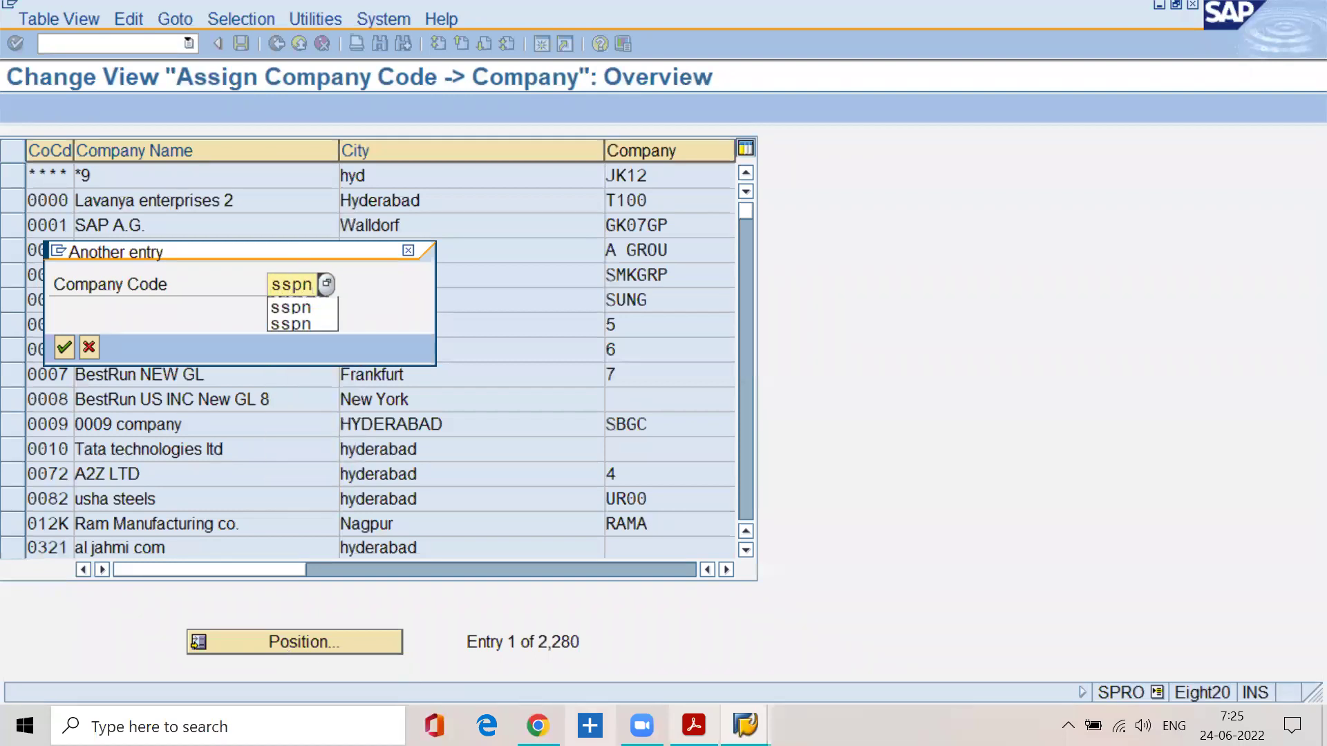
{"action": "left_click", "coordinate": [693, 725]}
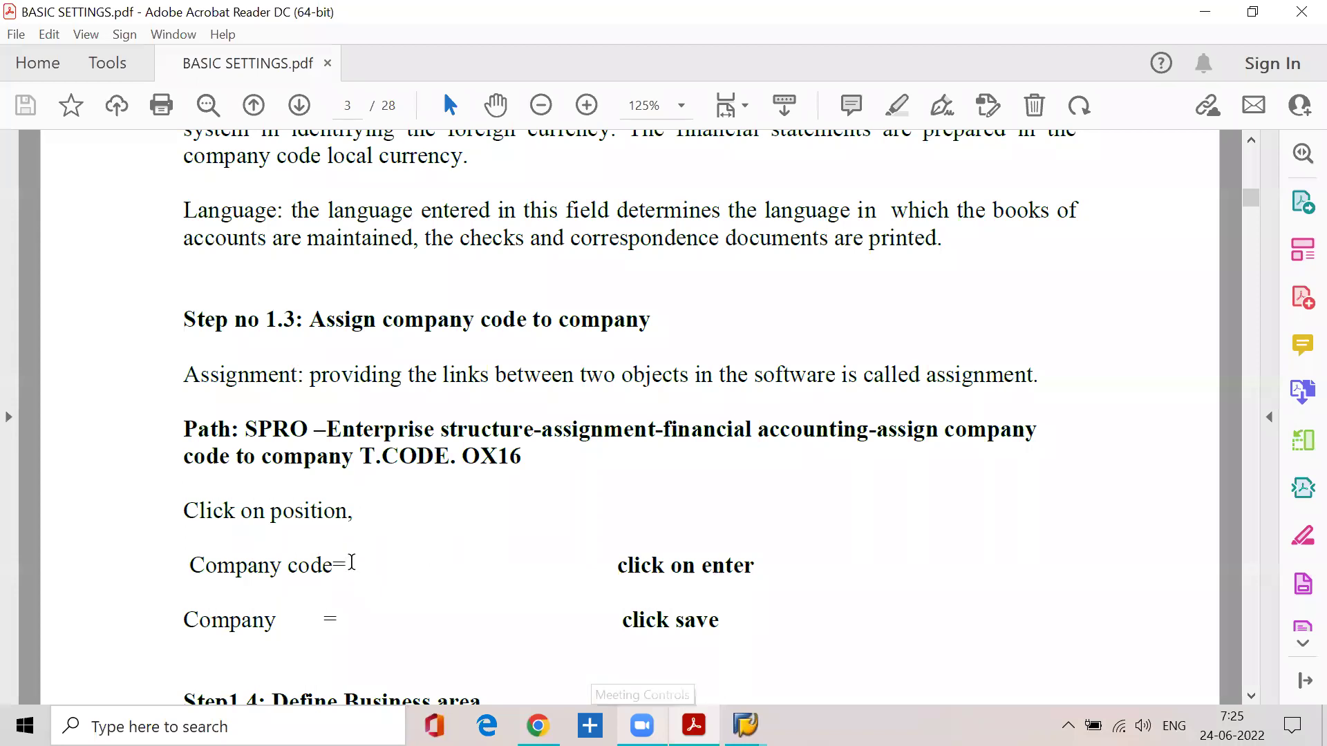
{"action": "left_click", "coordinate": [351, 563]}
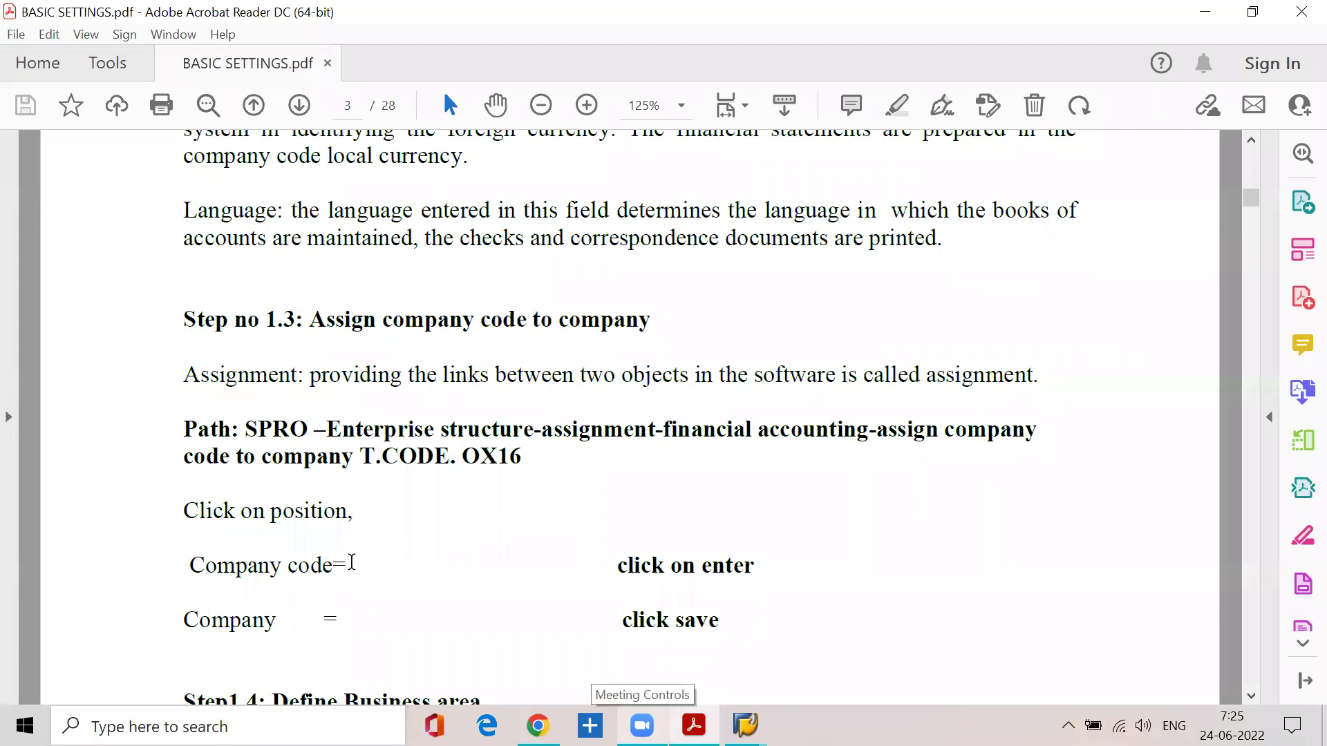
{"action": "left_click_drag", "start_coordinate": [616, 565], "coordinate": [731, 567]}
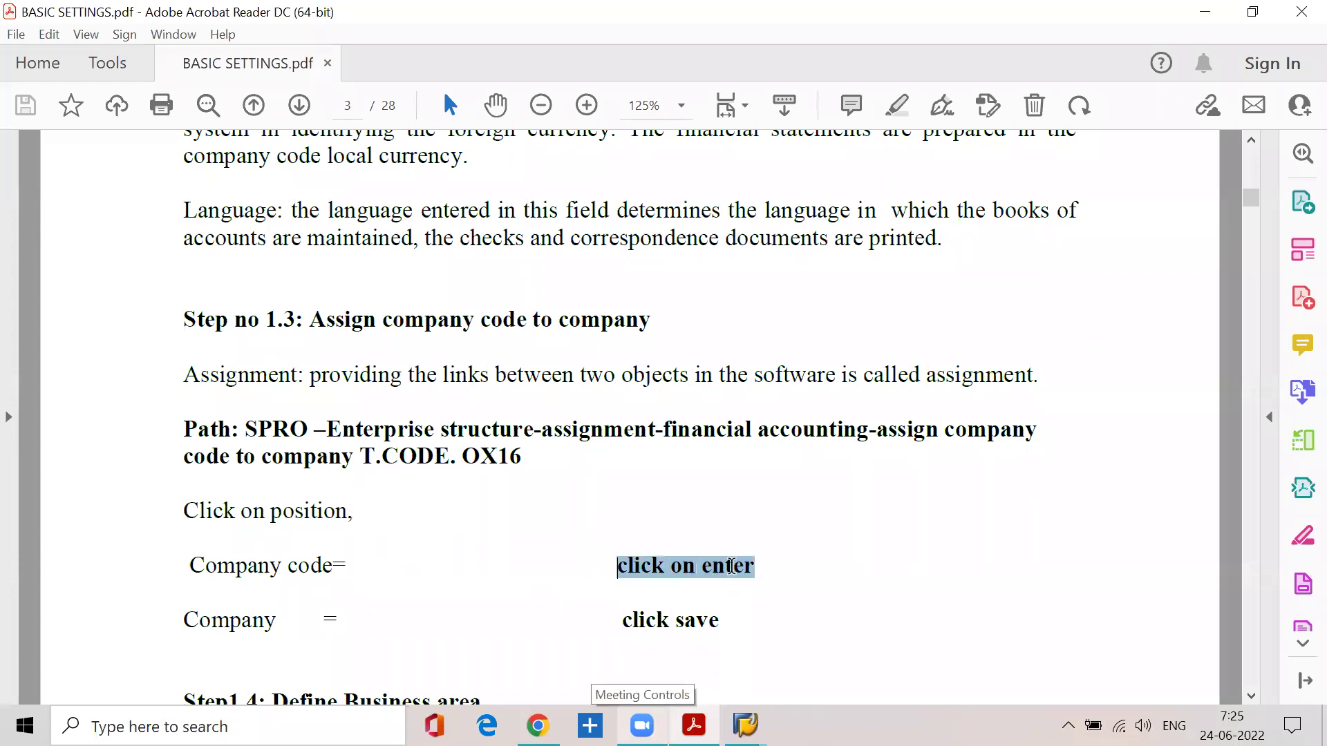
{"action": "key", "text": "alt+Tab"}
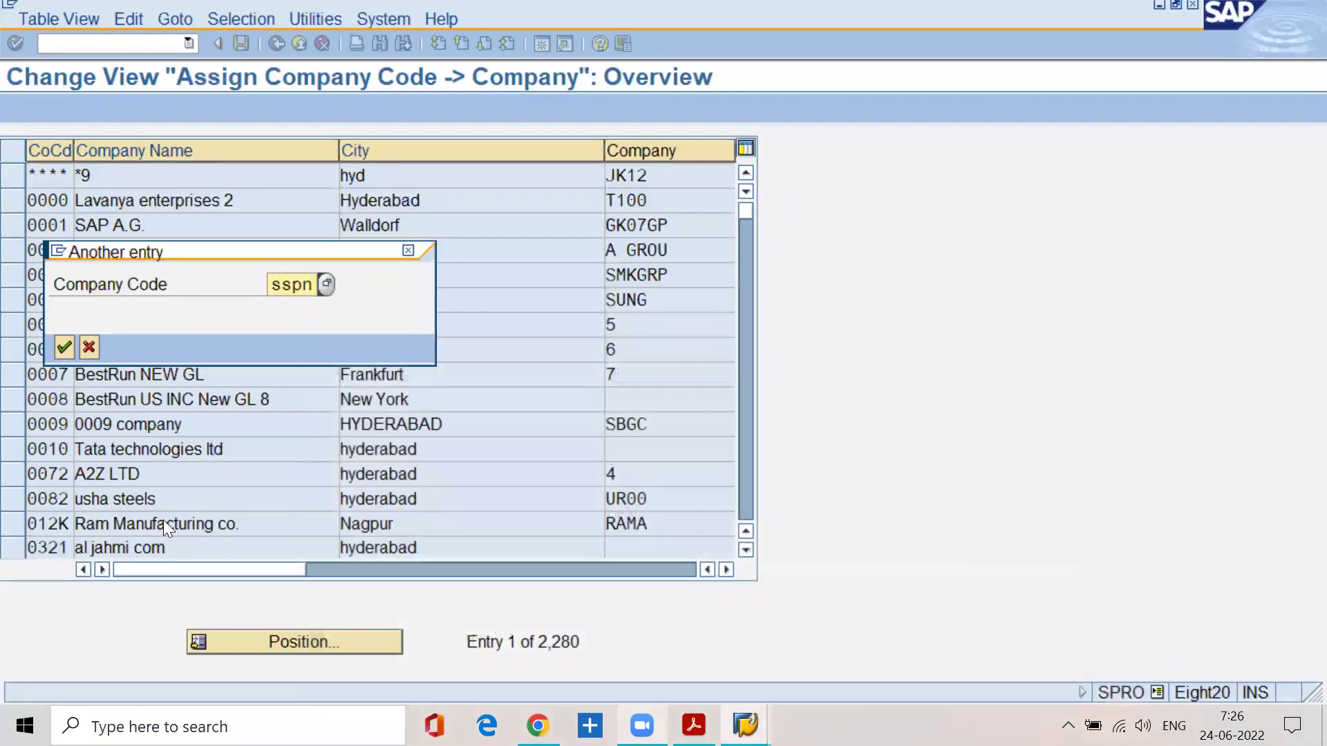
{"action": "left_click", "coordinate": [63, 347]}
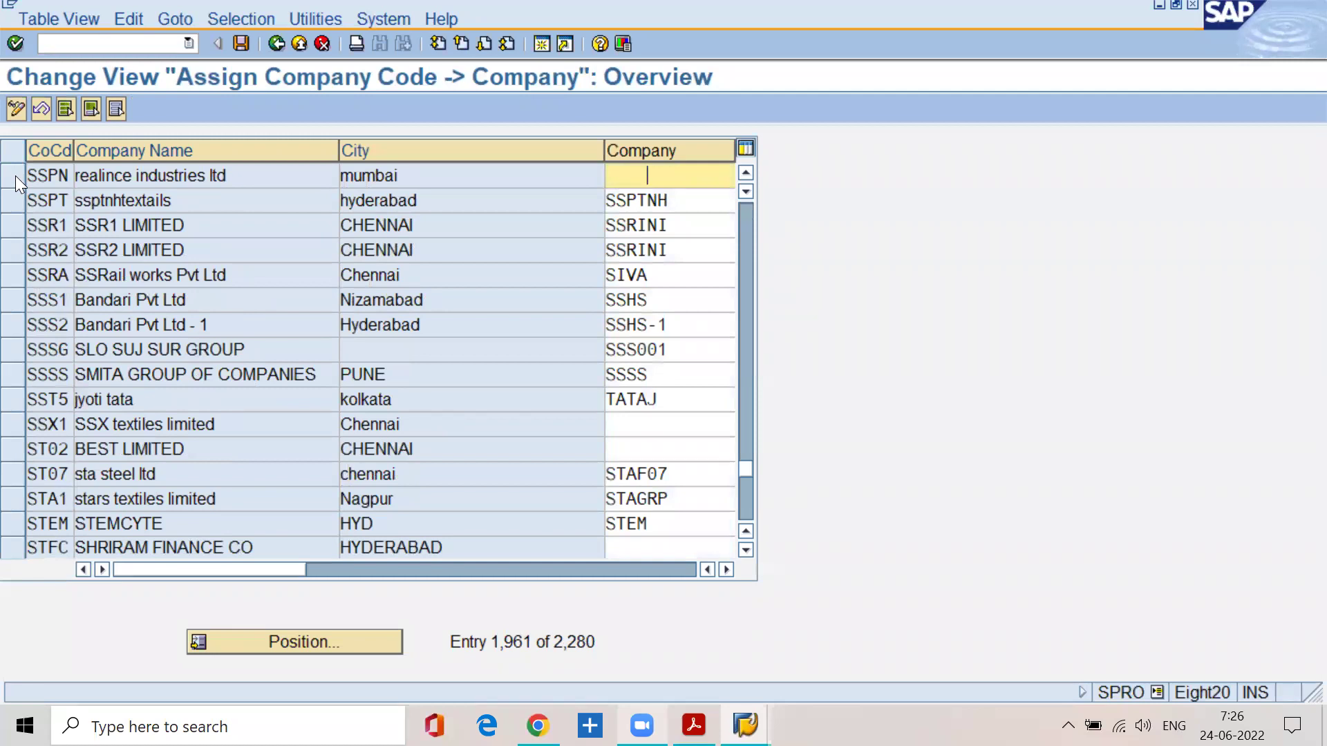
Step: Check the notes, assign company SSPNGR to company code SSPN, and save the assignment under customizing request EH7K908184
{"action": "key", "text": "alt+Tab"}
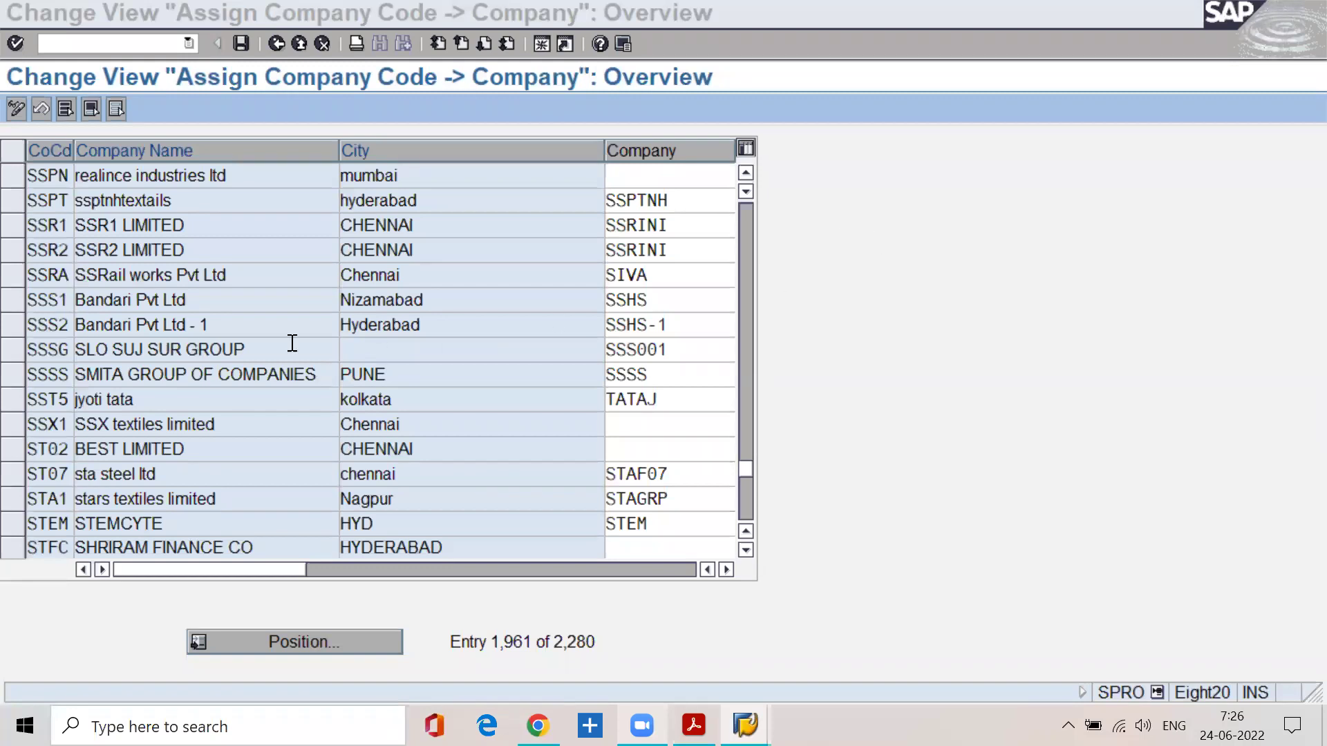
{"action": "left_click", "coordinate": [238, 182]}
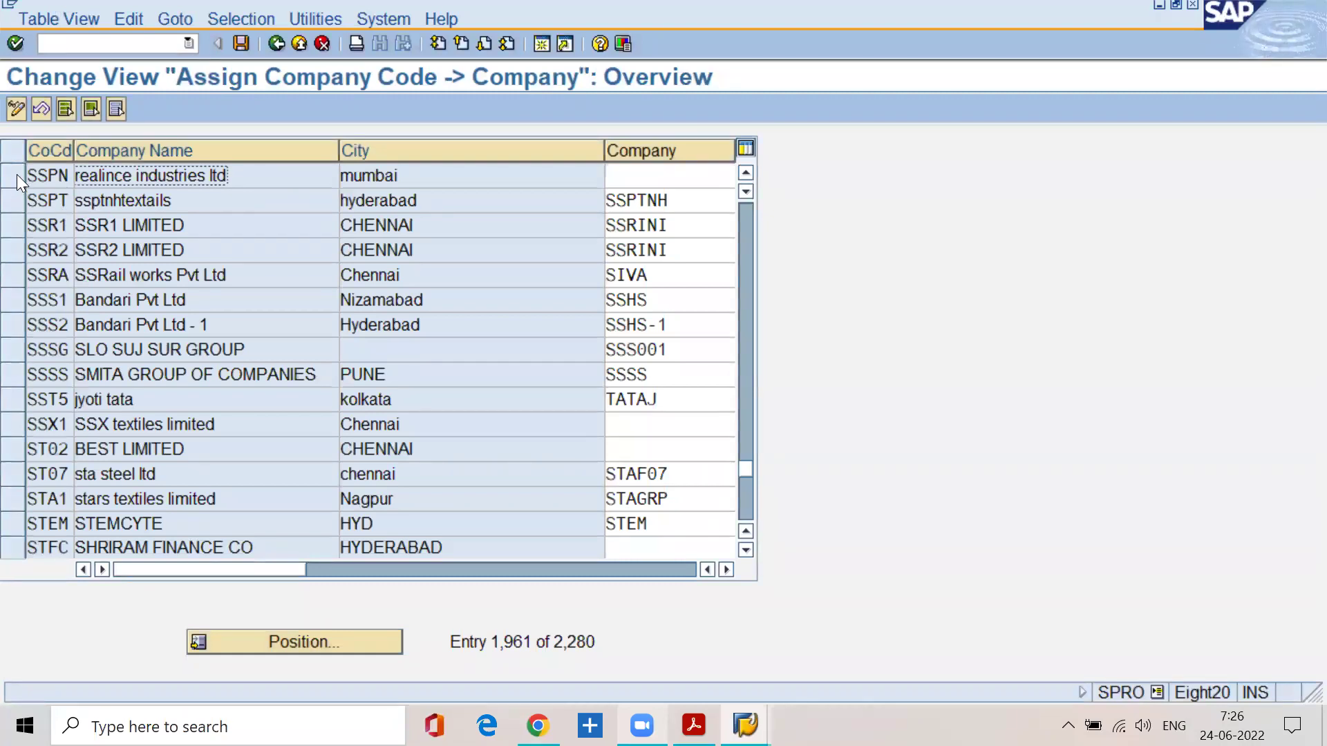
{"action": "left_click", "coordinate": [693, 726]}
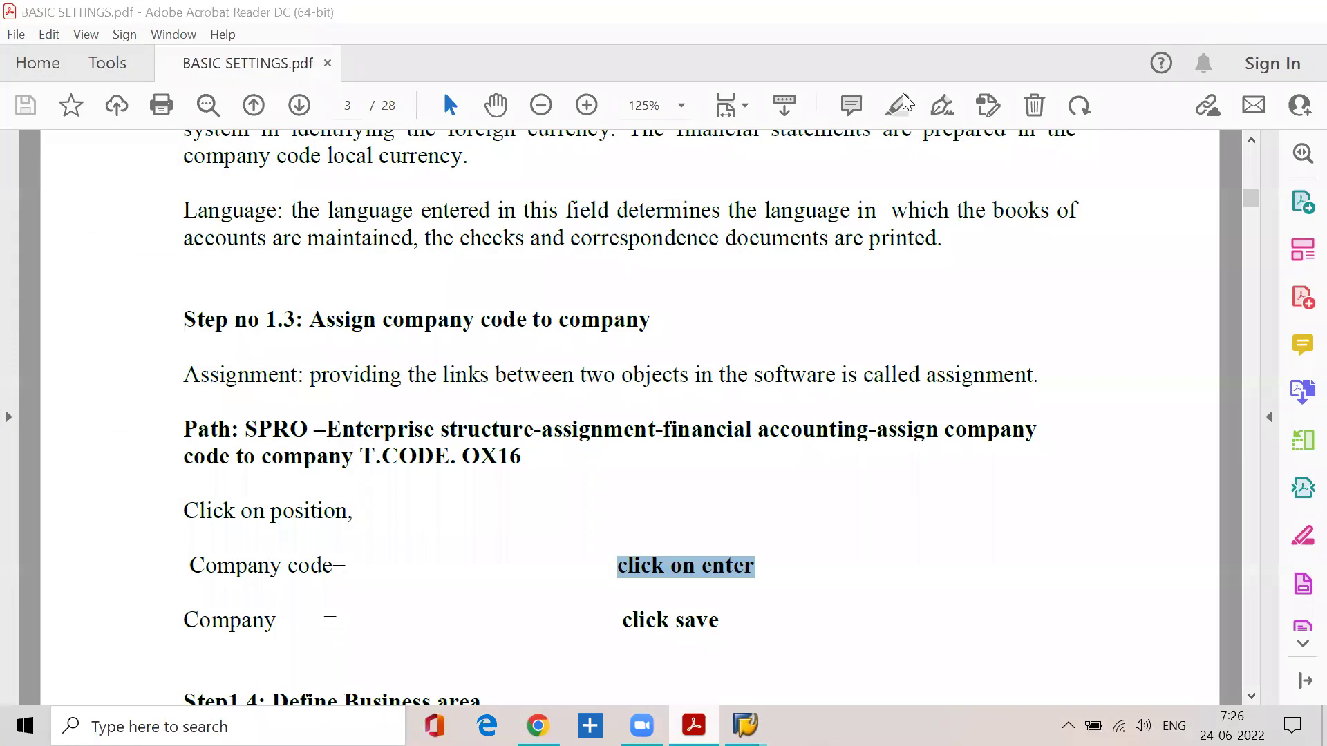
{"action": "left_click", "coordinate": [1205, 12]}
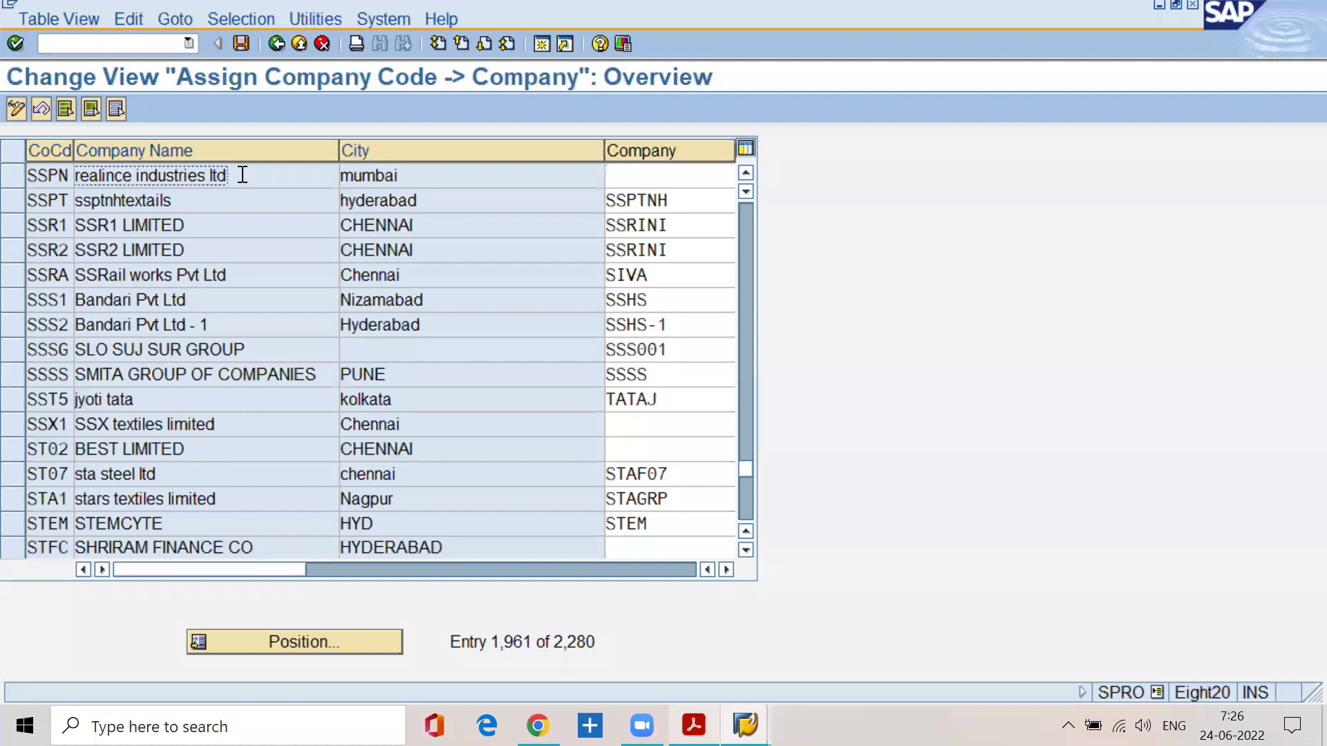
{"action": "left_click", "coordinate": [625, 177]}
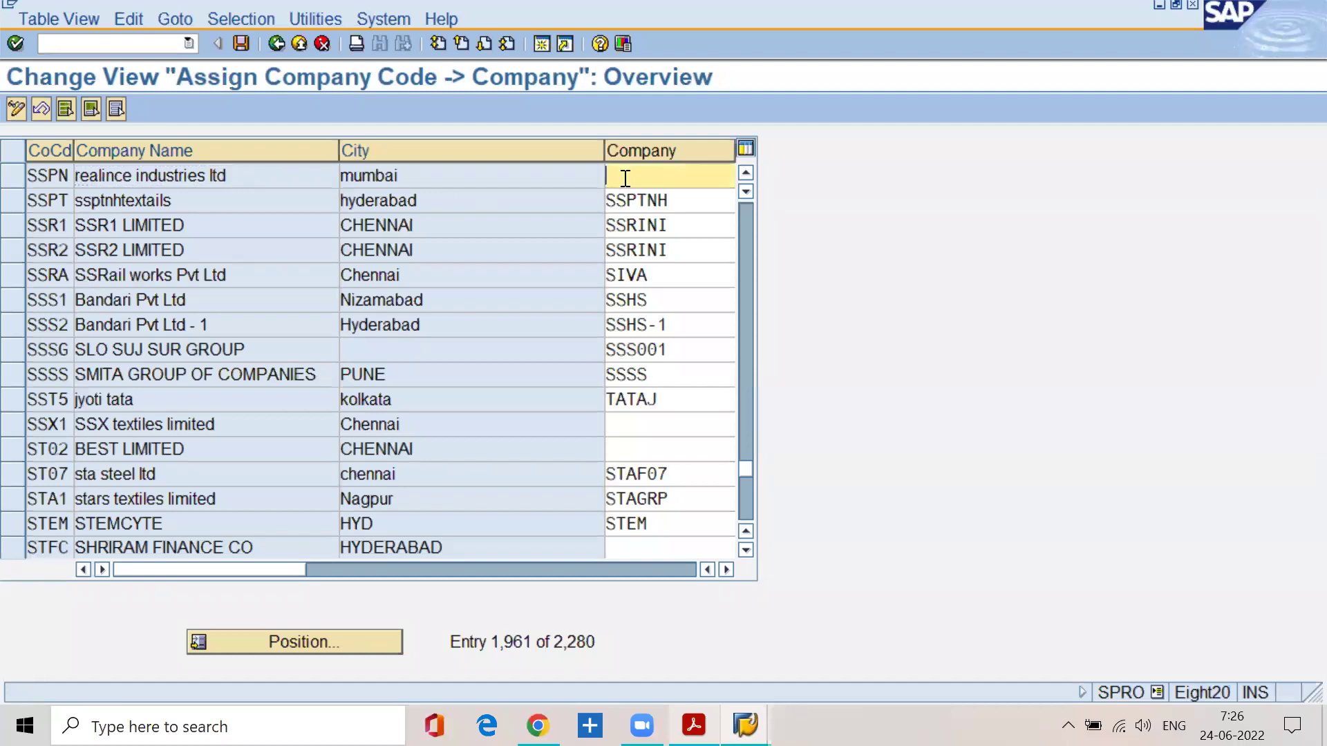
{"action": "type", "text": "sspngr"}
{"action": "left_click", "coordinate": [239, 40]}
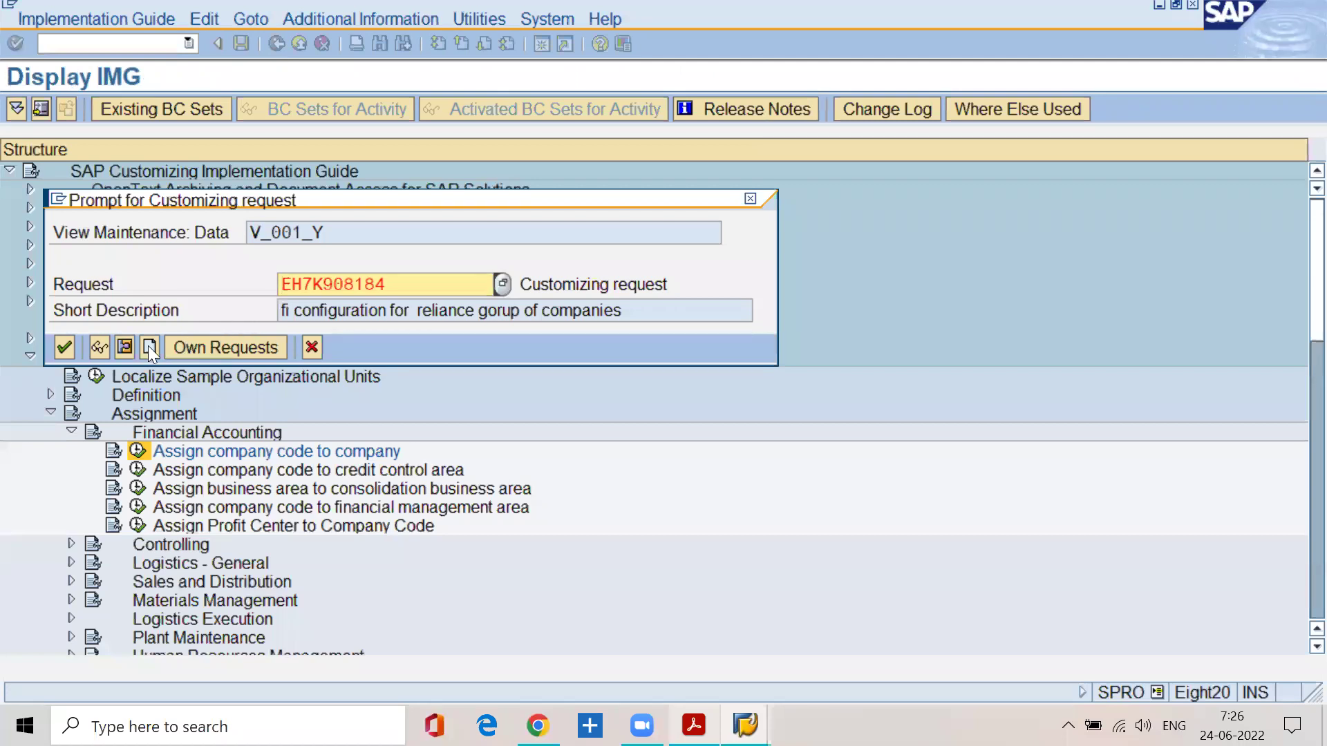
{"action": "left_click", "coordinate": [64, 347]}
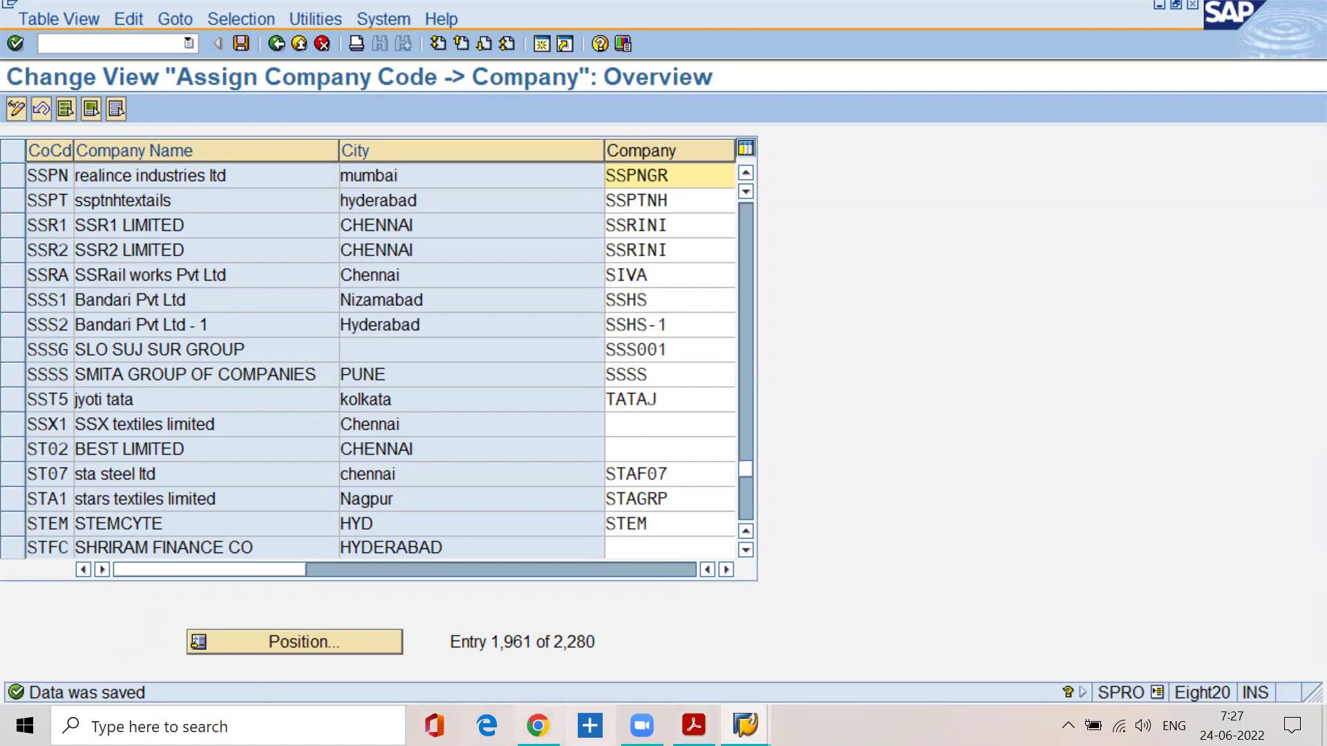
Step: Switch to the BASIC SETTINGS.pdf notes and review the definition of COMPANY below the organizational units diagram, selecting its text
{"action": "left_click", "coordinate": [694, 726]}
{"action": "scroll", "coordinate": [586, 442], "scroll_direction": "down", "scroll_amount": 10}
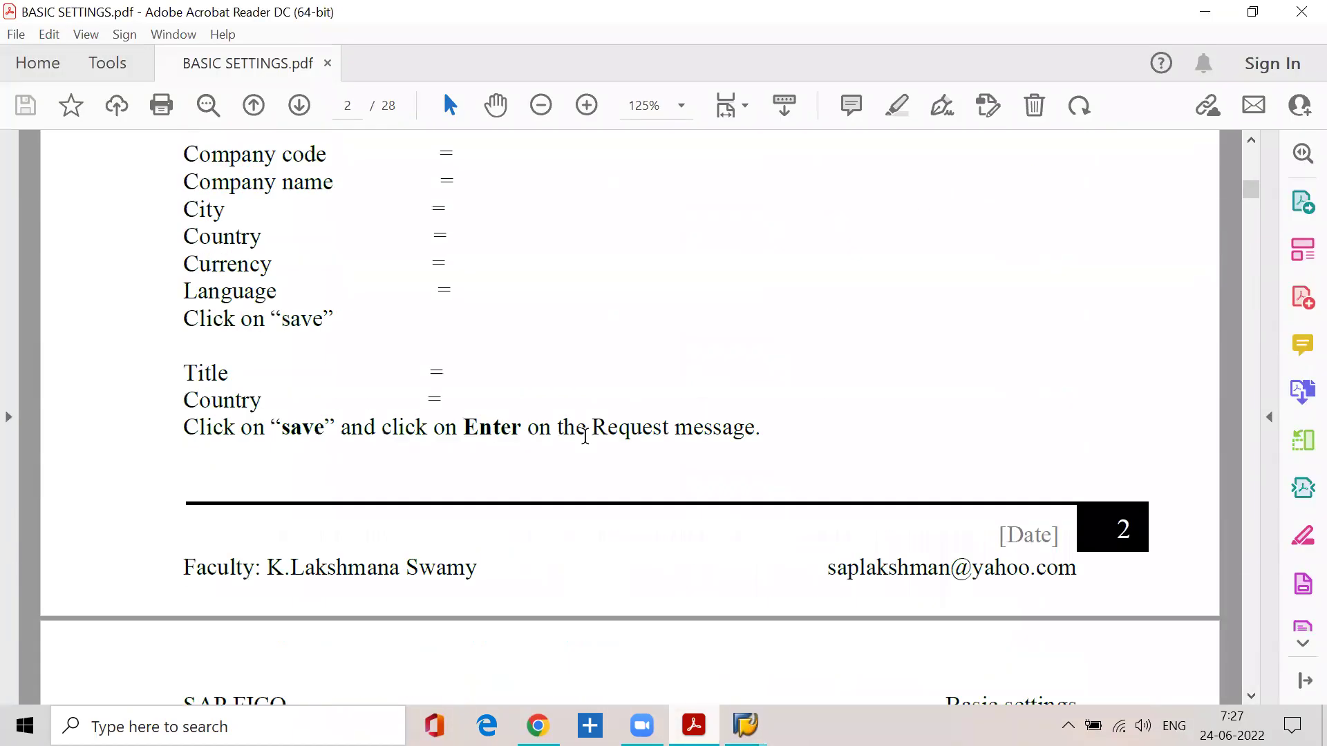
{"action": "scroll", "coordinate": [586, 442], "scroll_direction": "up", "scroll_amount": 15}
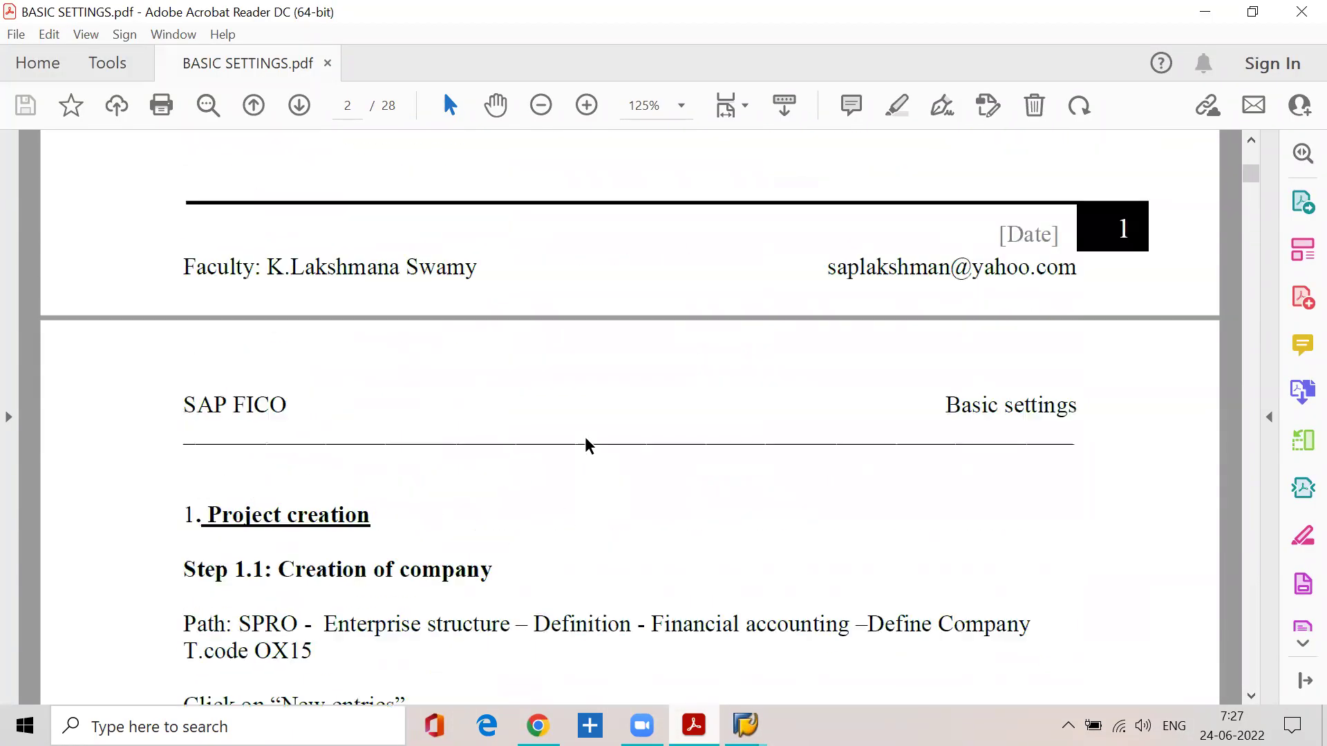
{"action": "scroll", "coordinate": [585, 437], "scroll_direction": "up", "scroll_amount": 5}
{"action": "scroll", "coordinate": [527, 418], "scroll_direction": "down", "scroll_amount": 5}
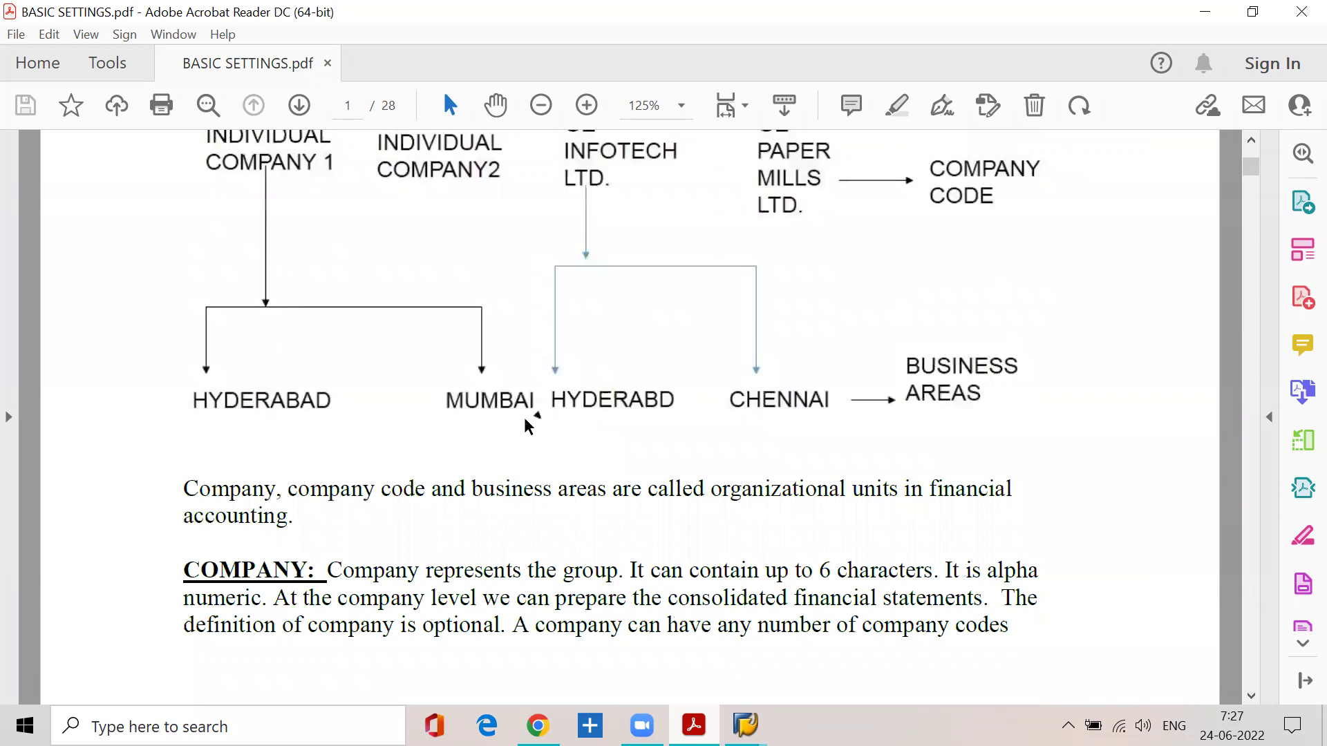
{"action": "left_click_drag", "start_coordinate": [329, 527], "coordinate": [1018, 598]}
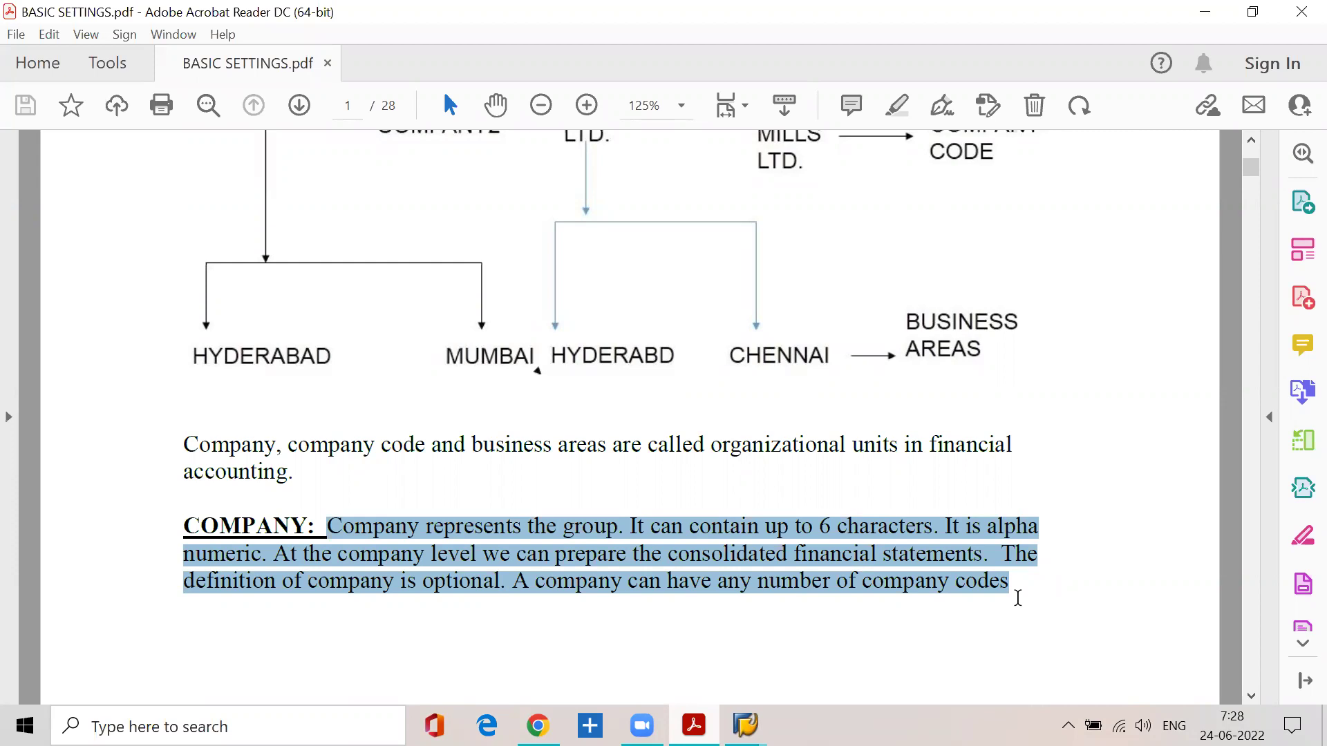
Step: Review the company code definition under Step 1.2 in the notes, selecting its text and clearing the selection
{"action": "scroll", "coordinate": [545, 619], "scroll_direction": "down", "scroll_amount": 15}
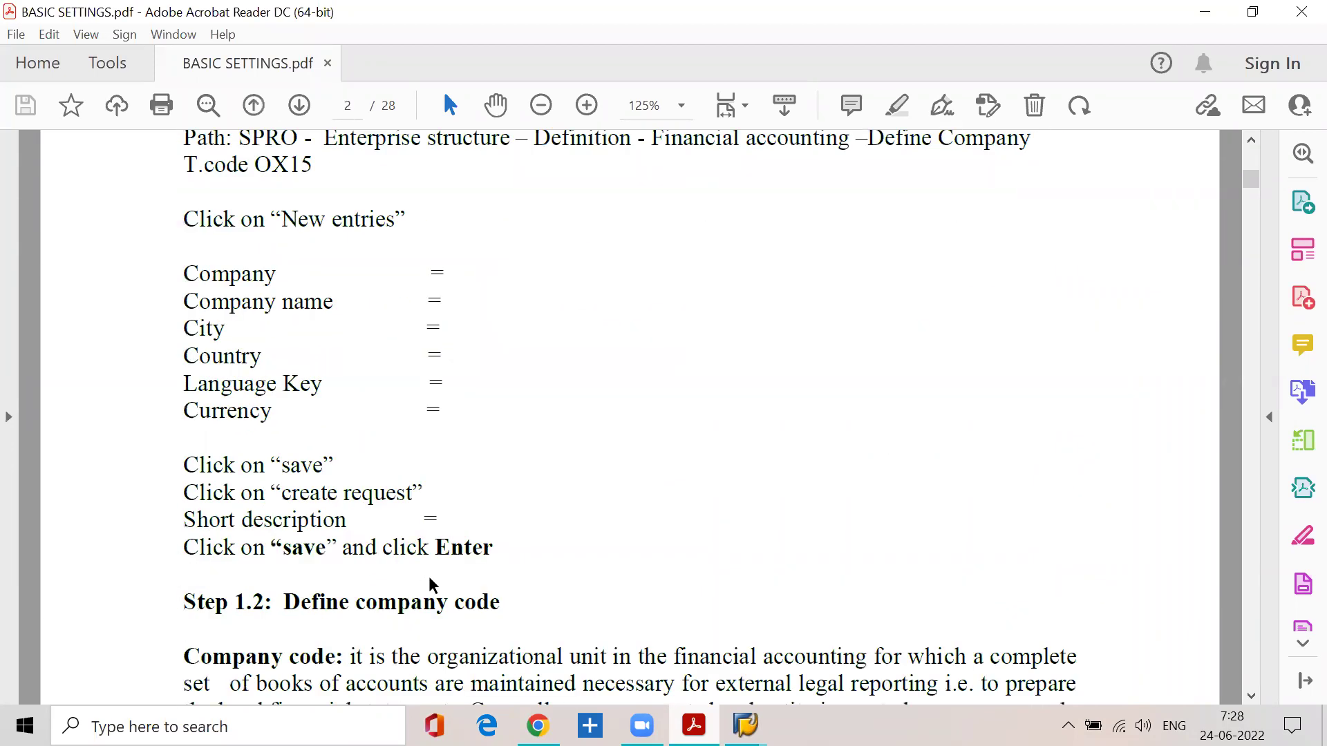
{"action": "scroll", "coordinate": [429, 577], "scroll_direction": "down", "scroll_amount": 5}
{"action": "left_click_drag", "start_coordinate": [351, 304], "coordinate": [480, 435]}
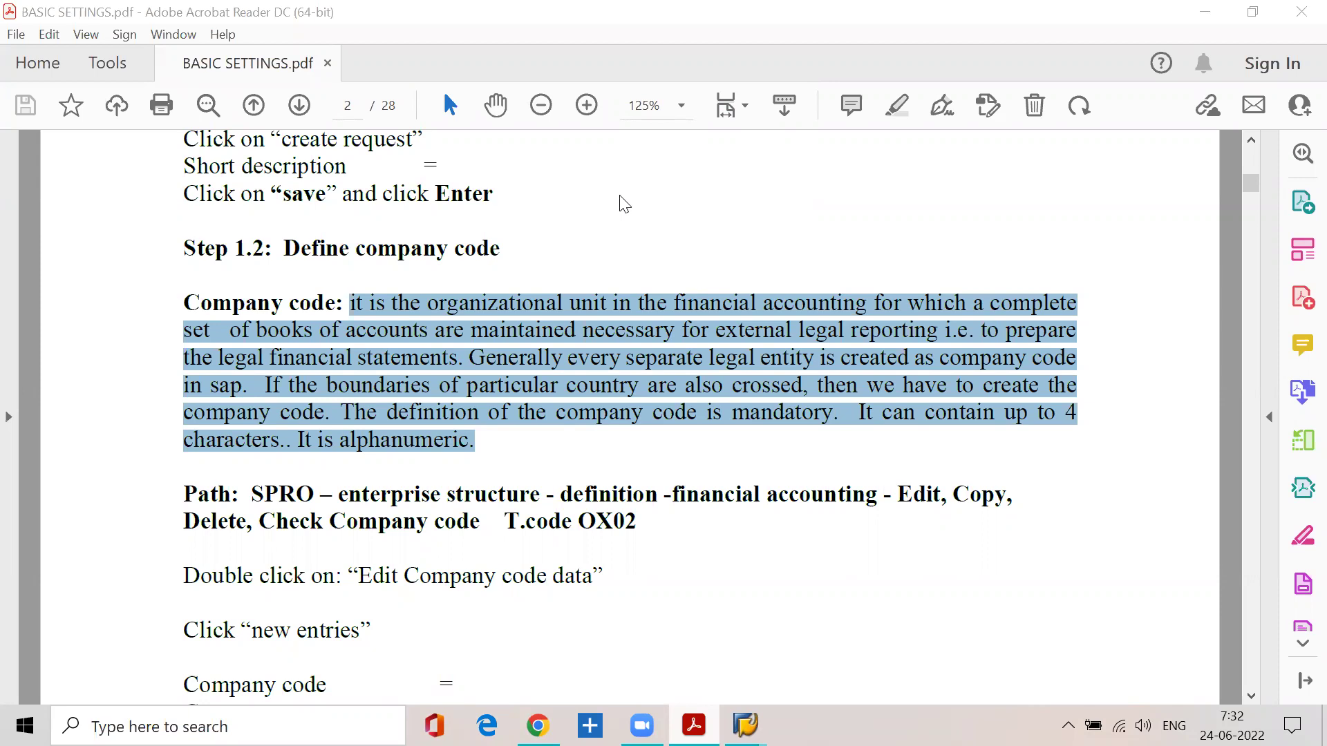
{"action": "left_click", "coordinate": [928, 164]}
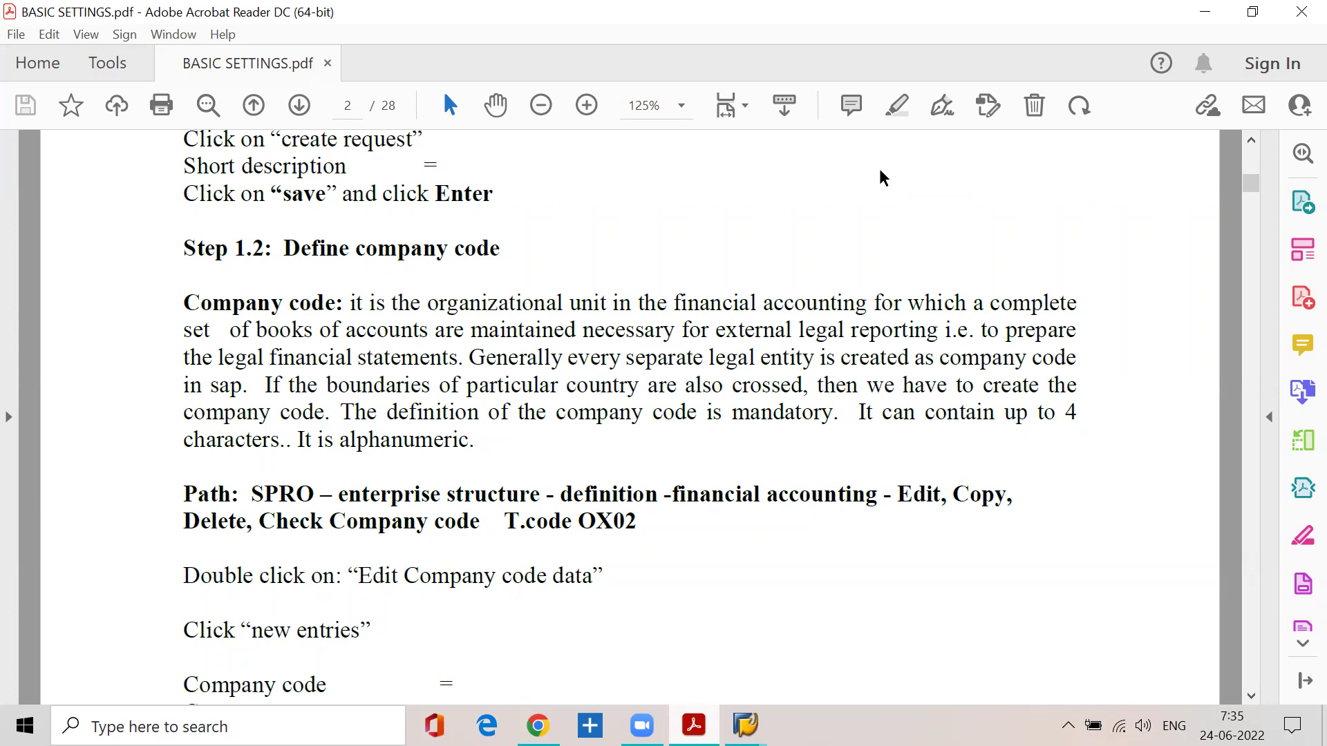
{"action": "key", "text": "alt+Tab"}
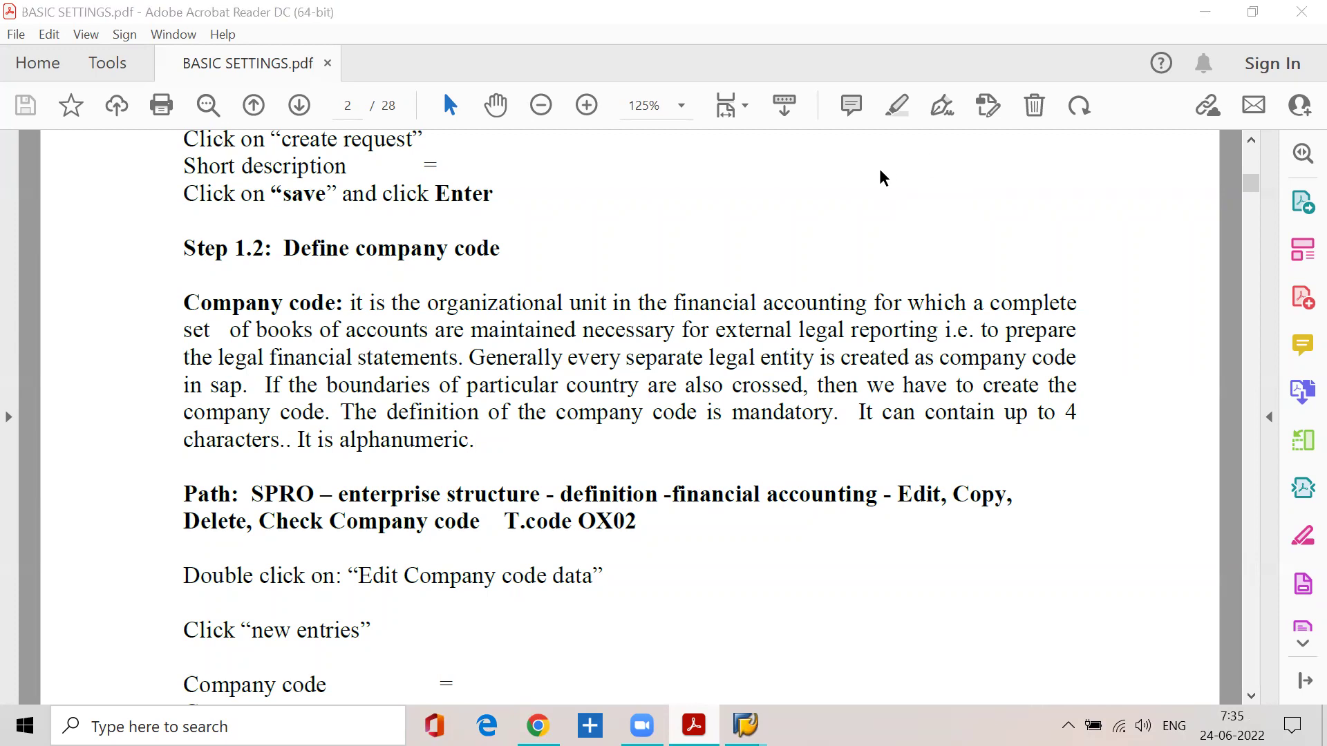